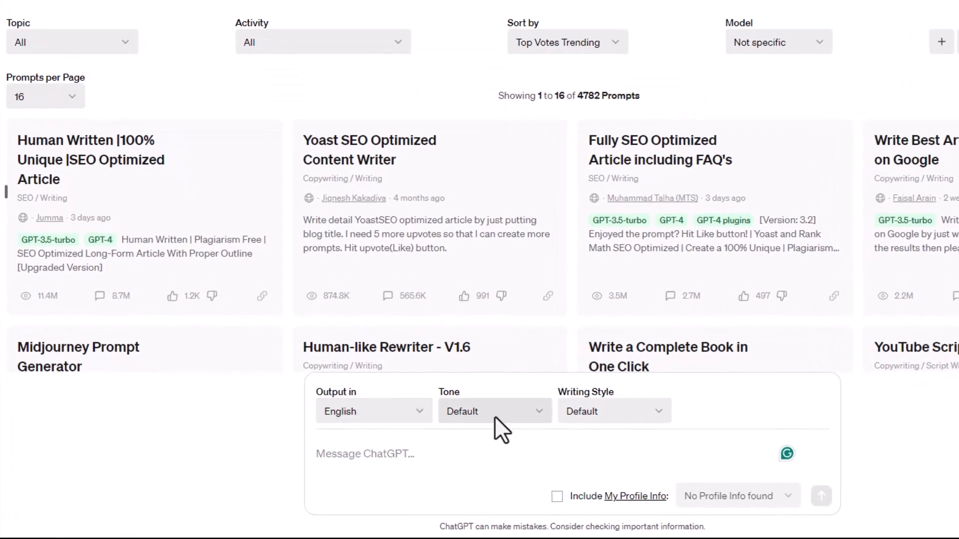
pyautogui.click(495, 415)
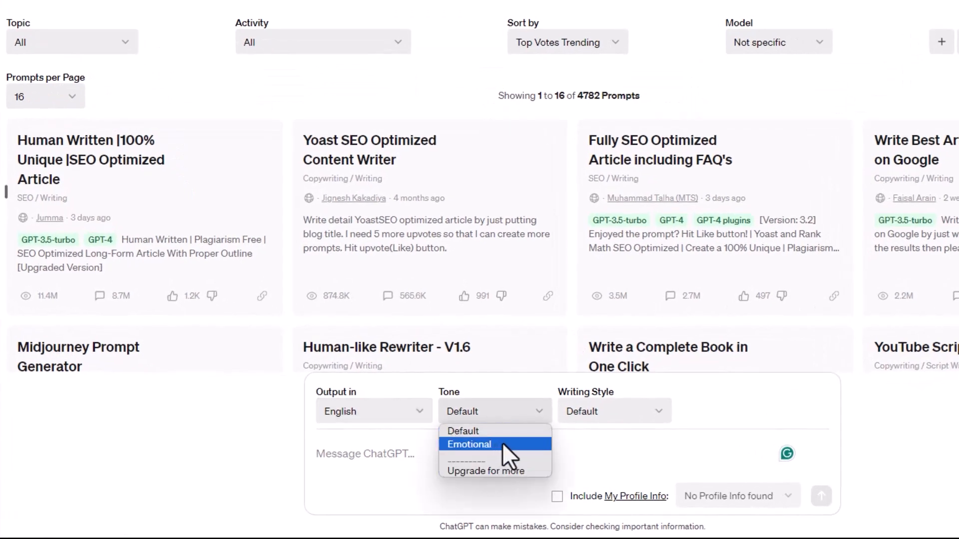
pyautogui.click(520, 413)
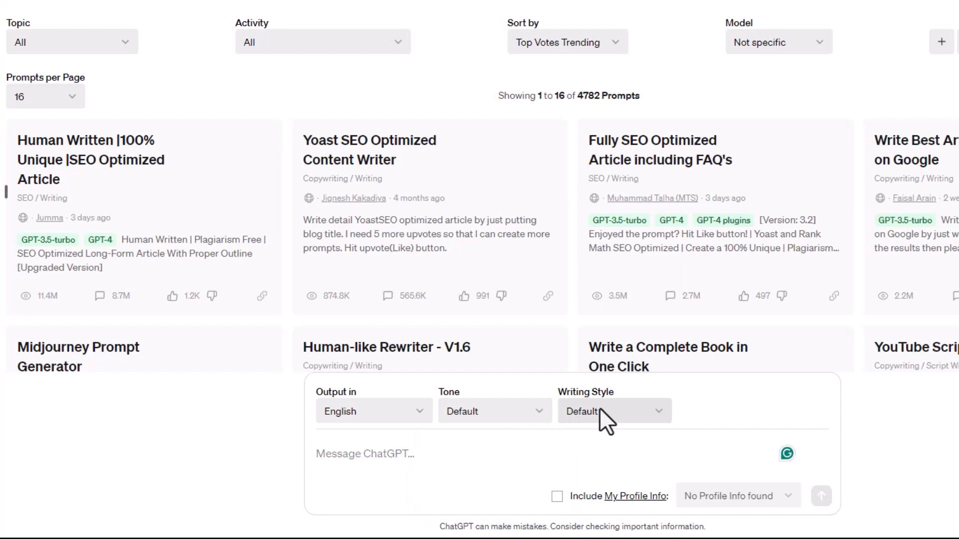
pyautogui.click(601, 410)
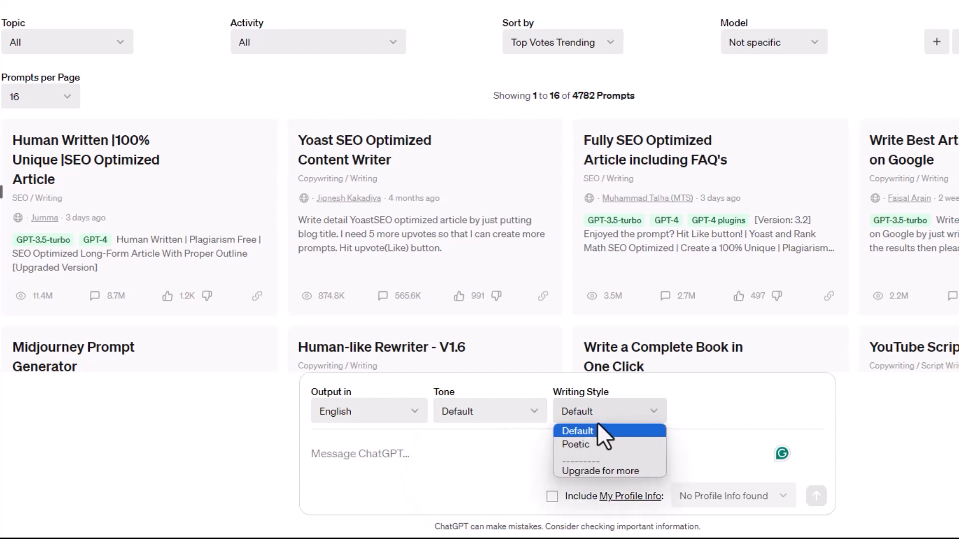
pyautogui.click(606, 405)
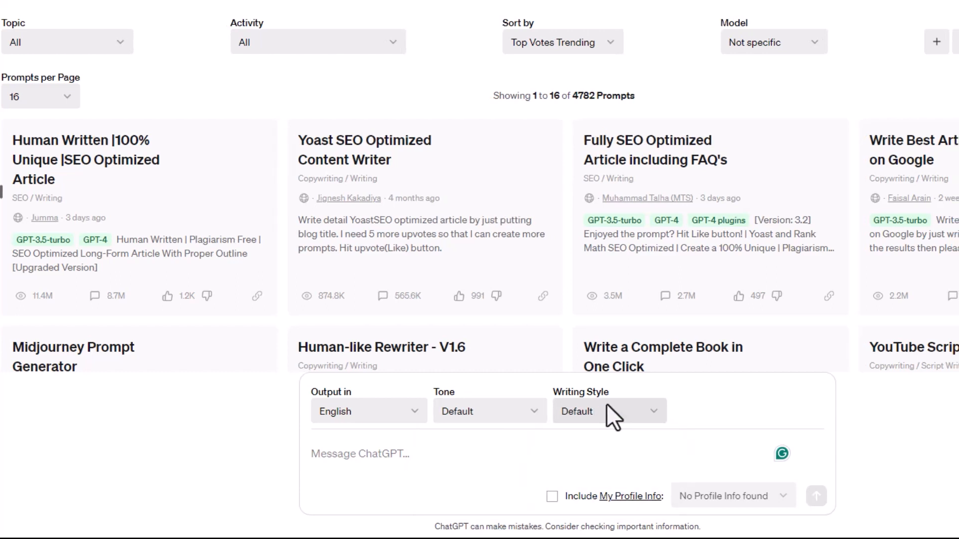
# Paste the copied Prompt Creator instructions into the chat message and send them.
pyautogui.rightClick(317, 453)
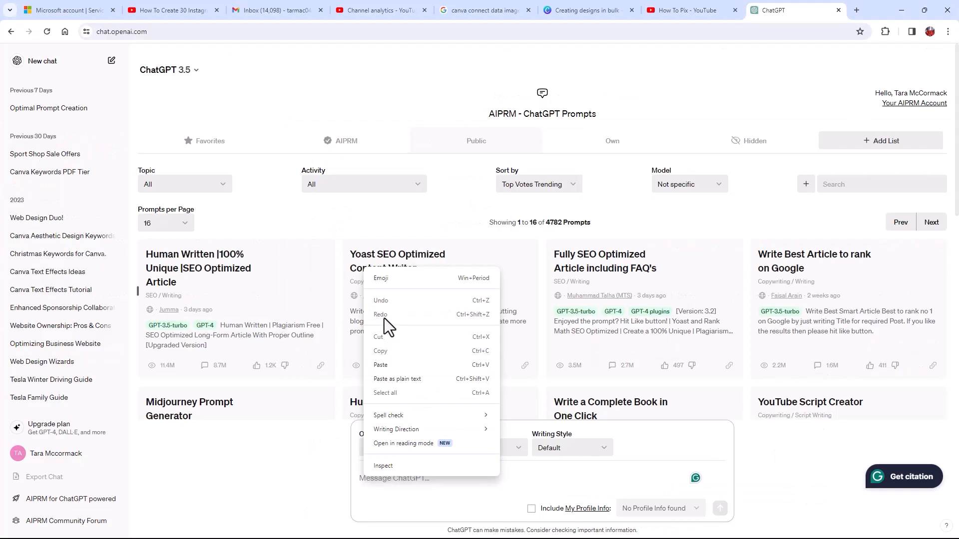
pyautogui.click(397, 365)
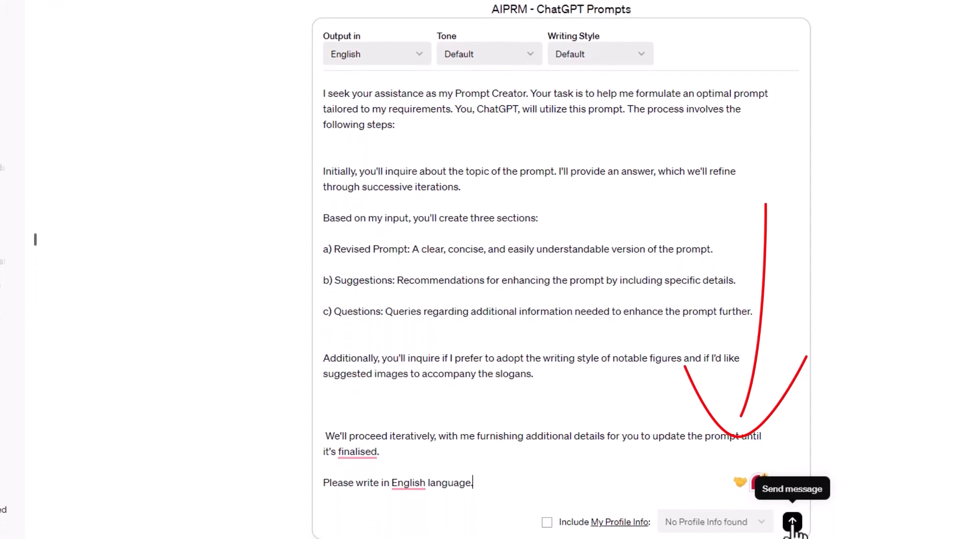
pyautogui.click(792, 517)
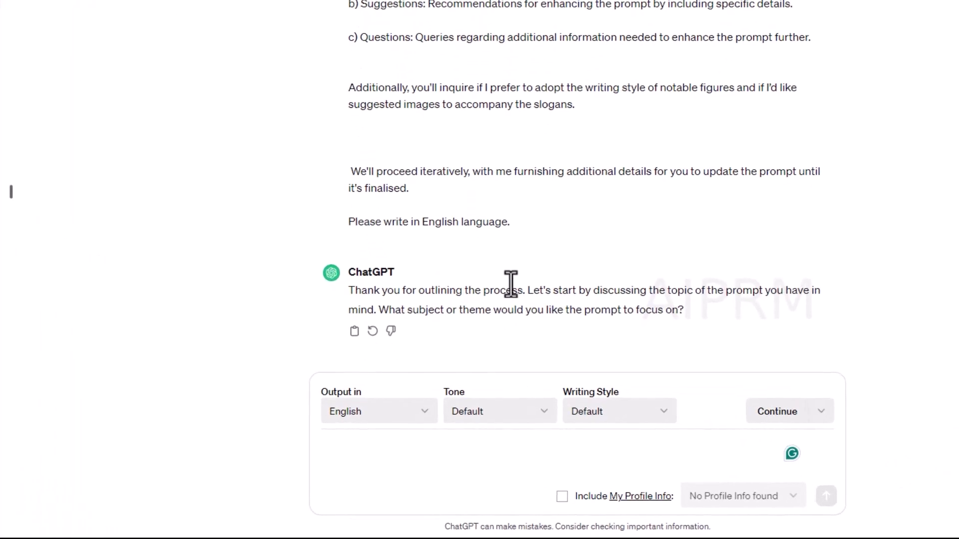
# Send a message requesting 7 slogans for a sports store flash sale to publish on social media to attract customers.
pyautogui.click(357, 450)
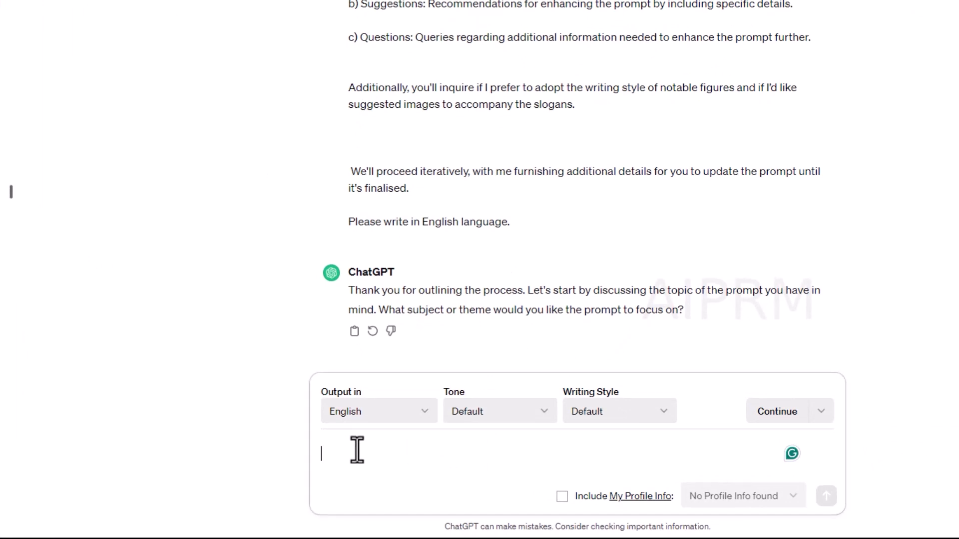
pyautogui.write('I am having a flash sale in a sports store and I would like you to generate 7 slogans that I can publish on social media to attract customers')
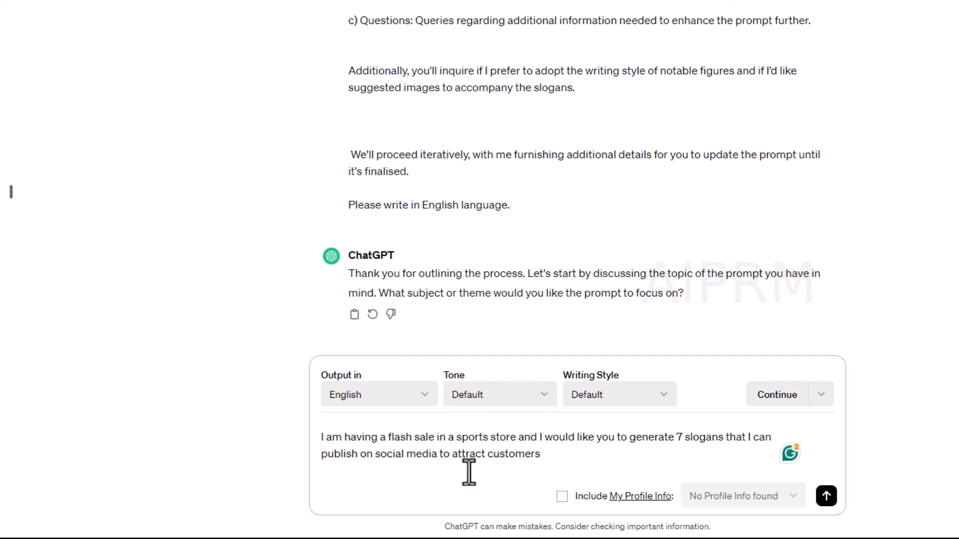
pyautogui.click(826, 497)
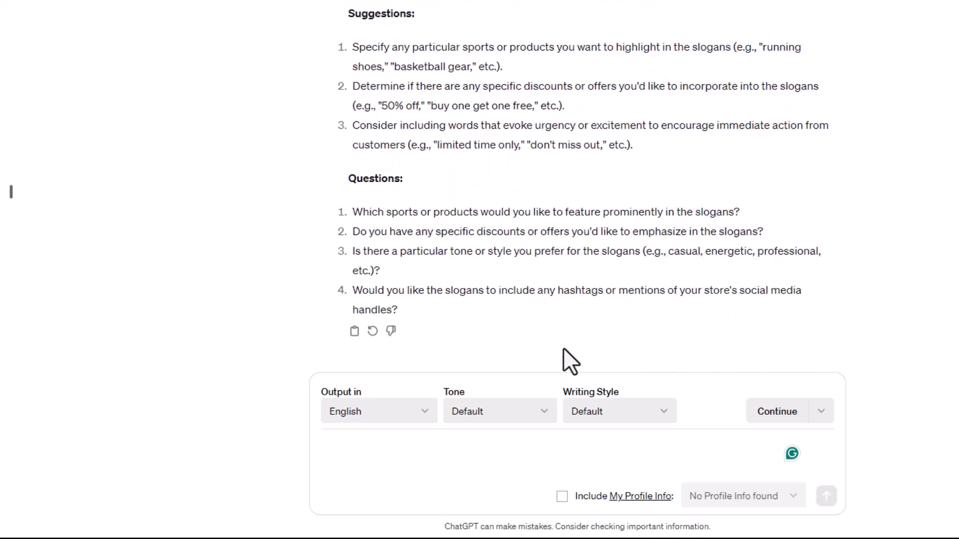
# Reply with yoga, tennis, football, buy one get one free alternating with buy two get third free, an energetic tone and 2 hashtags per day.
pyautogui.scroll(2, 559, 280)
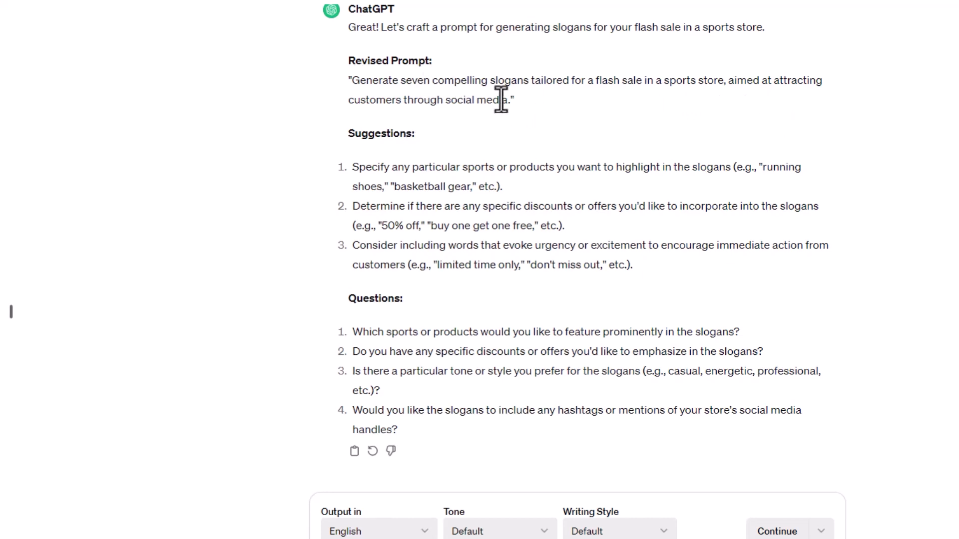
pyautogui.scroll(3, 501, 99)
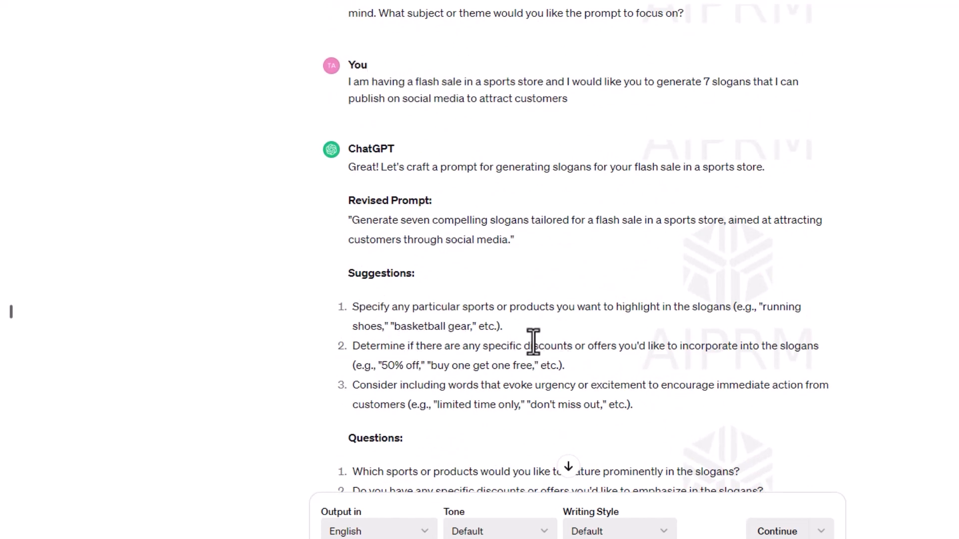
pyautogui.scroll(-3, 534, 343)
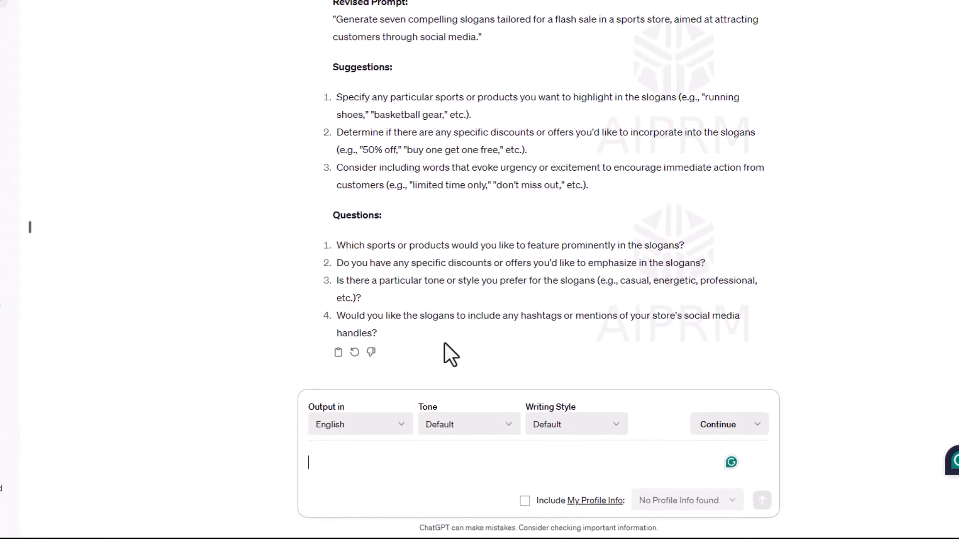
pyautogui.write('Yoga, tennis, football. Yes i am going to offer buy one get one free every second day and buy two get third free every other day. I want the tone to be energetic and yes I would like each to have 2 hashtags')
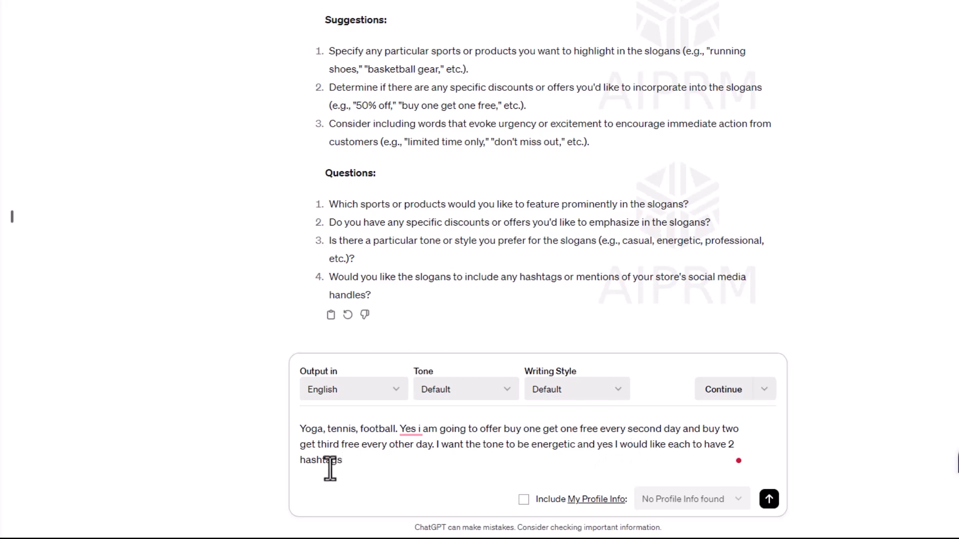
pyautogui.write('per day')
pyautogui.click(770, 500)
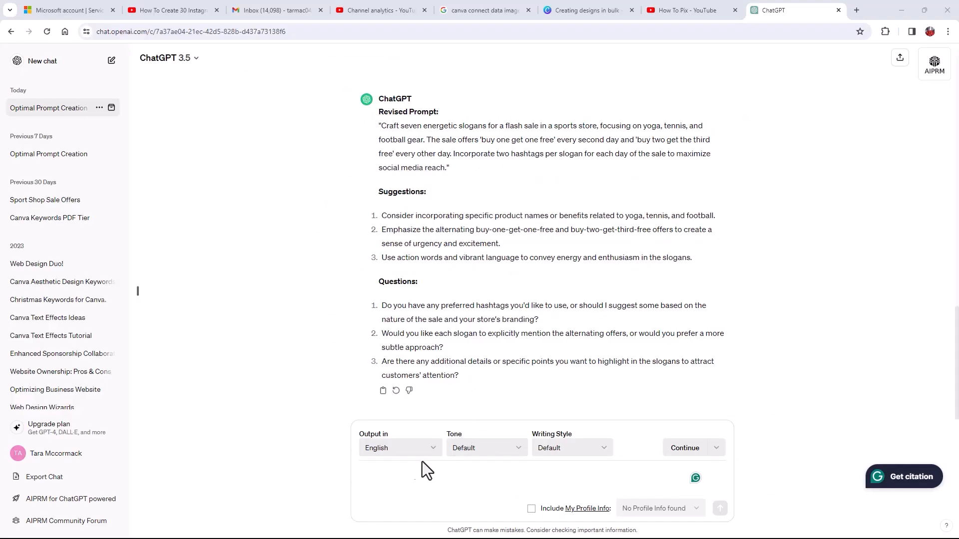
# Answer the follow-up questions by asking for suggested hashtags and for the offers to be explicitly mentioned.
pyautogui.click(413, 487)
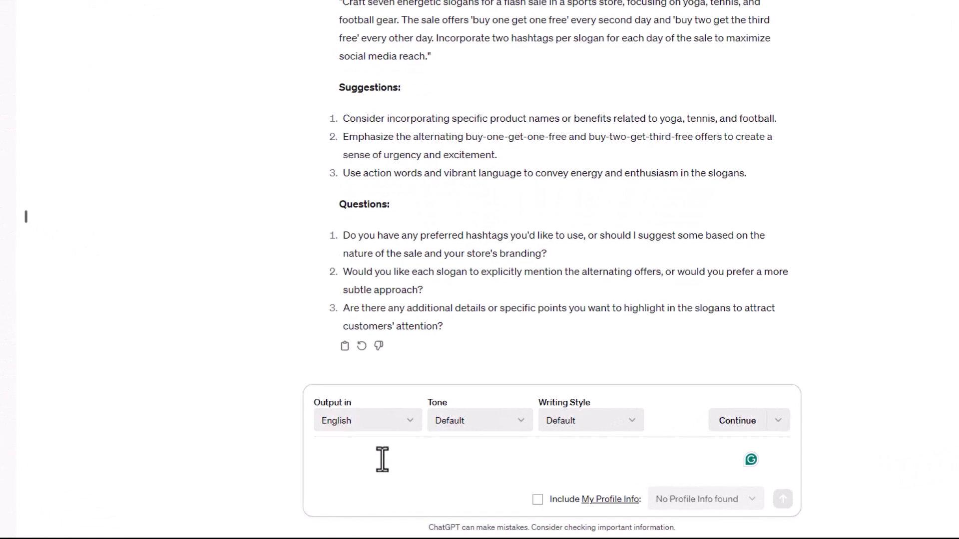
pyautogui.write('I would like you to suggest the hashtags, i want the offers to be explicitly mentioned.')
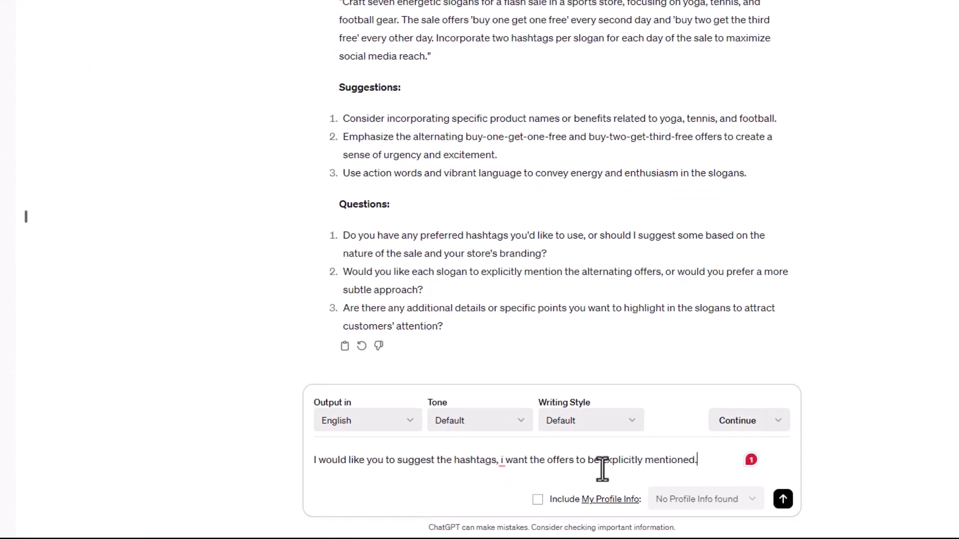
pyautogui.click(783, 499)
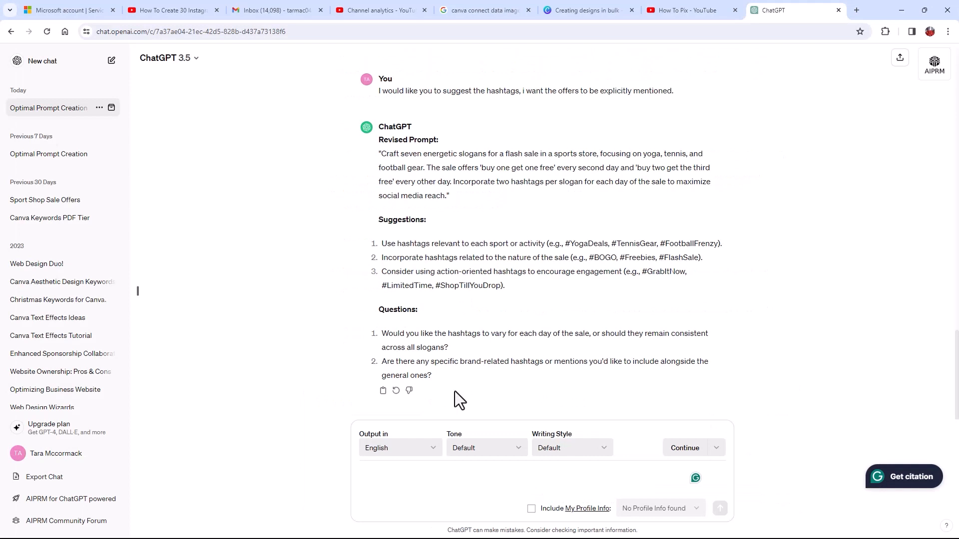
# Send the message "I am ready for you to write my 7 slogans please.".
pyautogui.click(364, 473)
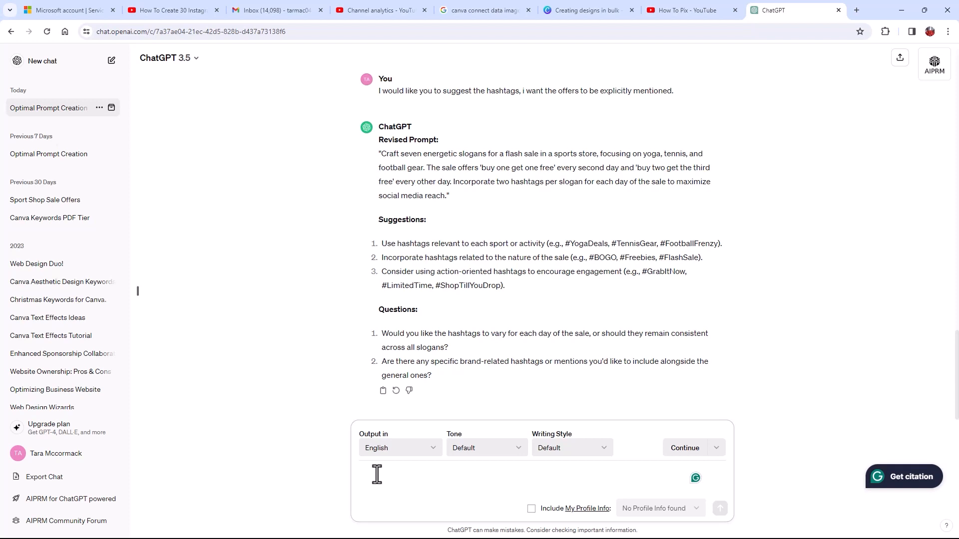
pyautogui.write('I am ready for you to ')
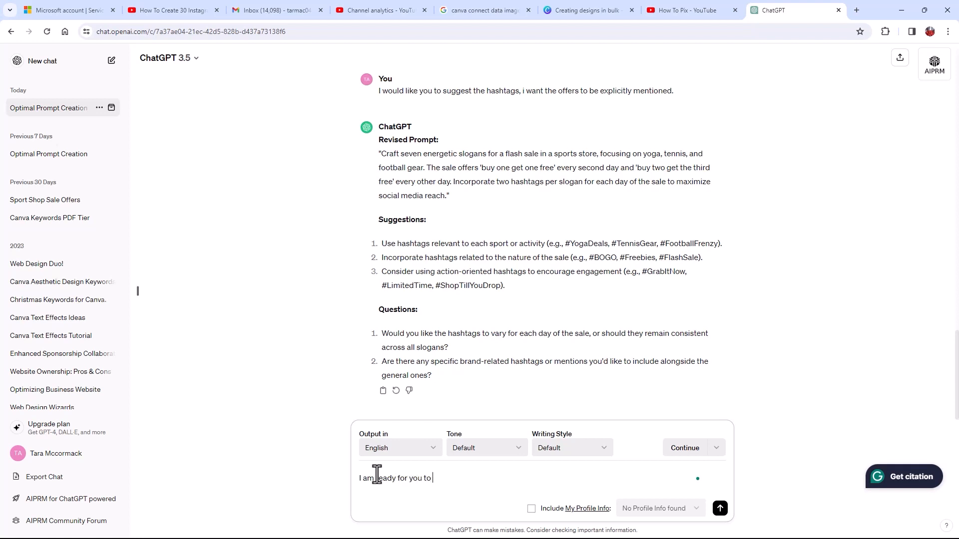
pyautogui.write('write my 7 slogans pl')
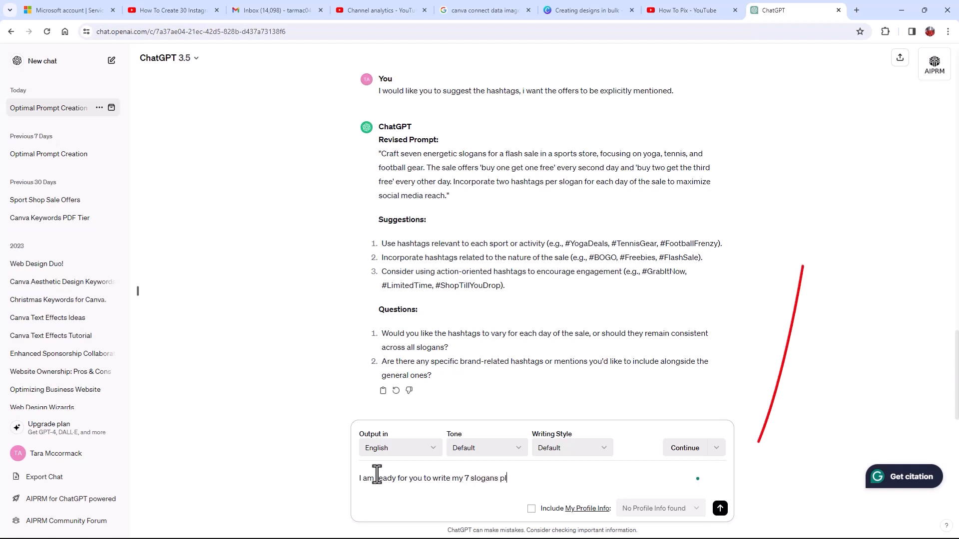
pyautogui.write('ease.')
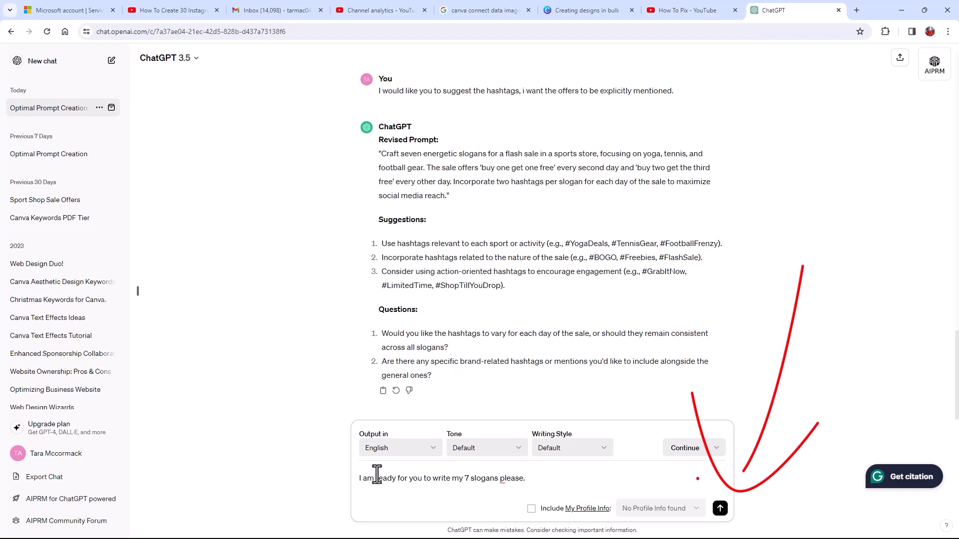
pyautogui.press('Return')
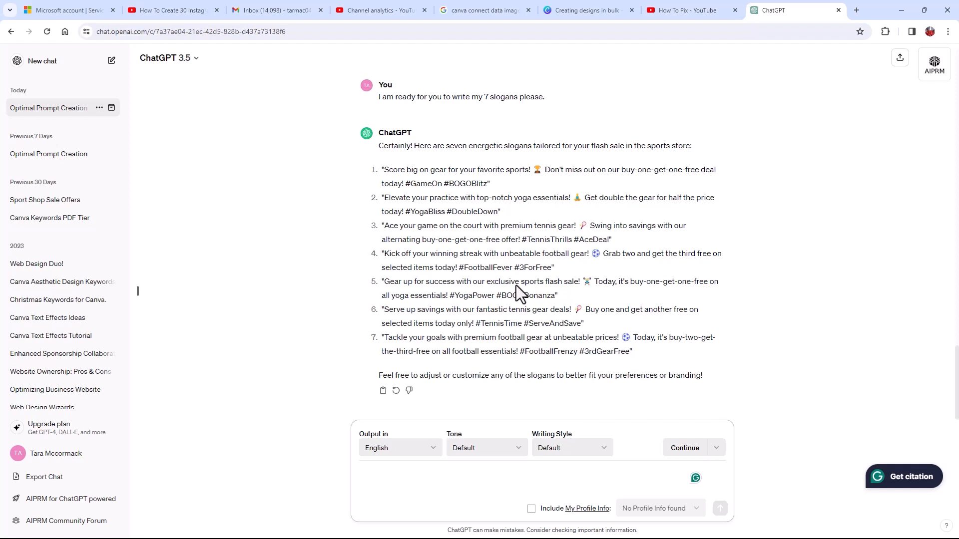
# Ask for all the information in a table with columns for Slogan, Offer and Hashtags.
pyautogui.scroll(1, 514, 294)
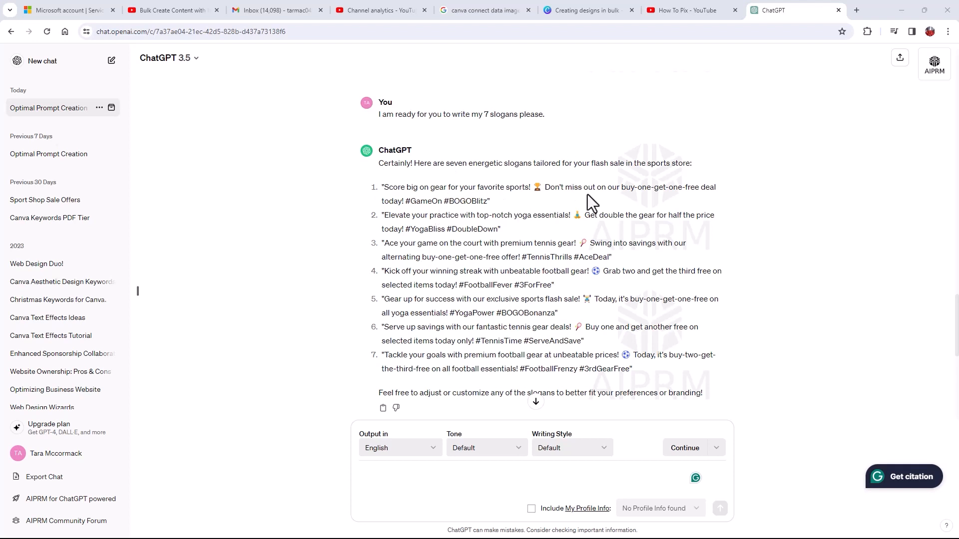
pyautogui.click(437, 475)
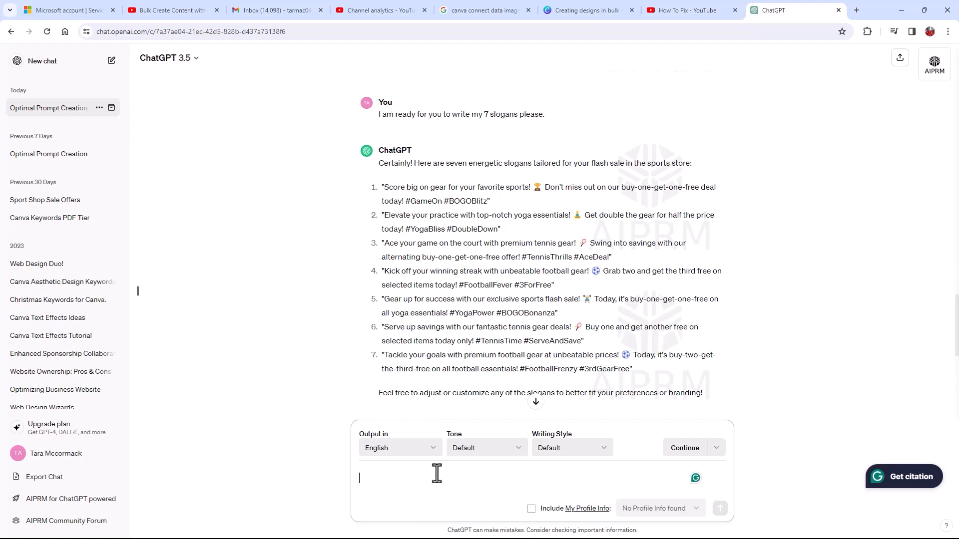
pyautogui.write('Put all the information in a table with 1. Slogan. 2. Offer. 3 Hashtags')
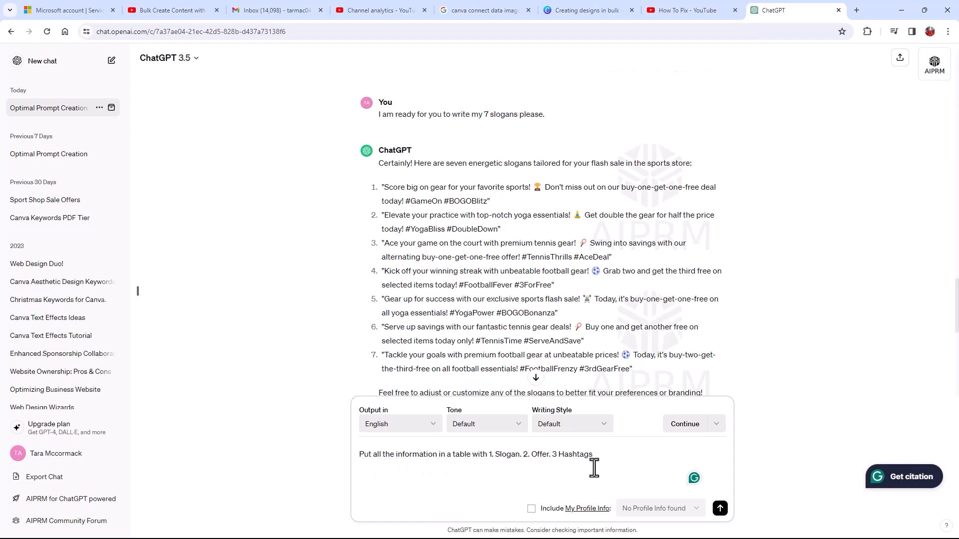
pyautogui.press('Return')
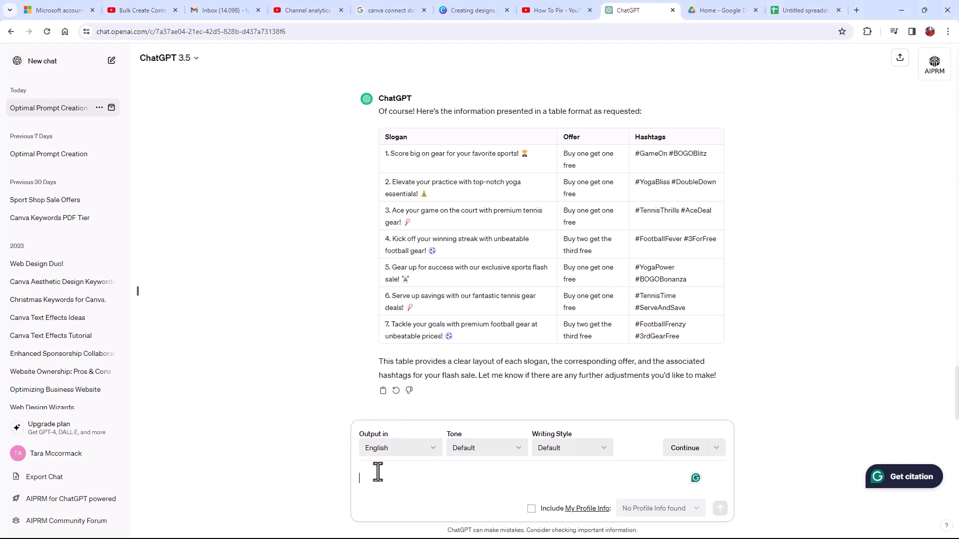
# Ask for imagery suggestions that could be used with each slogan and read through the reply.
pyautogui.write('Please give me some suggestions for imagery that I could use with each slogan')
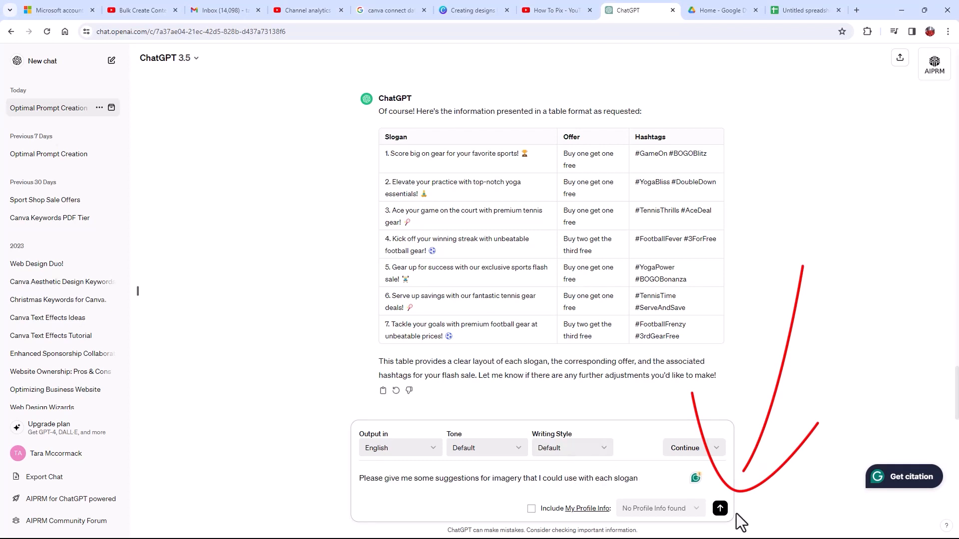
pyautogui.click(720, 509)
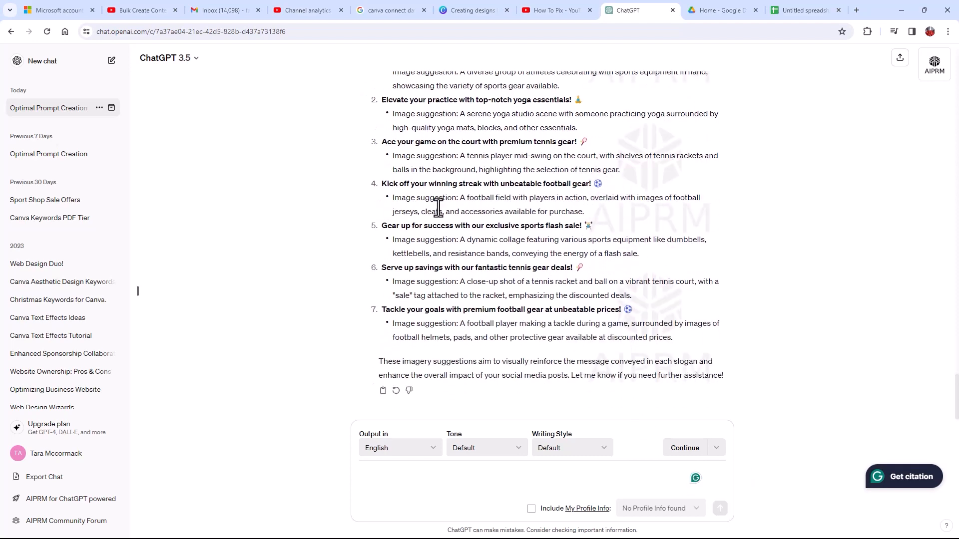
pyautogui.scroll(1, 438, 206)
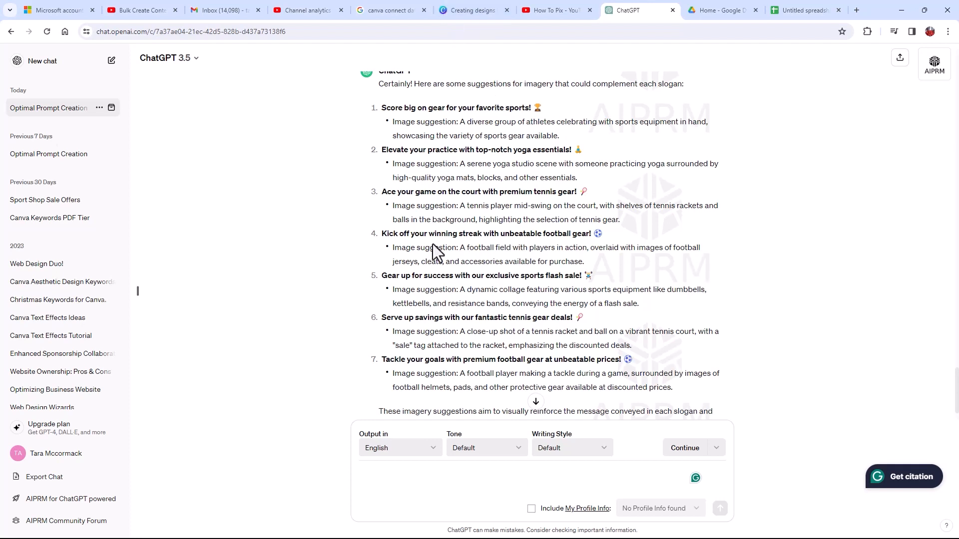
pyautogui.scroll(-1, 425, 280)
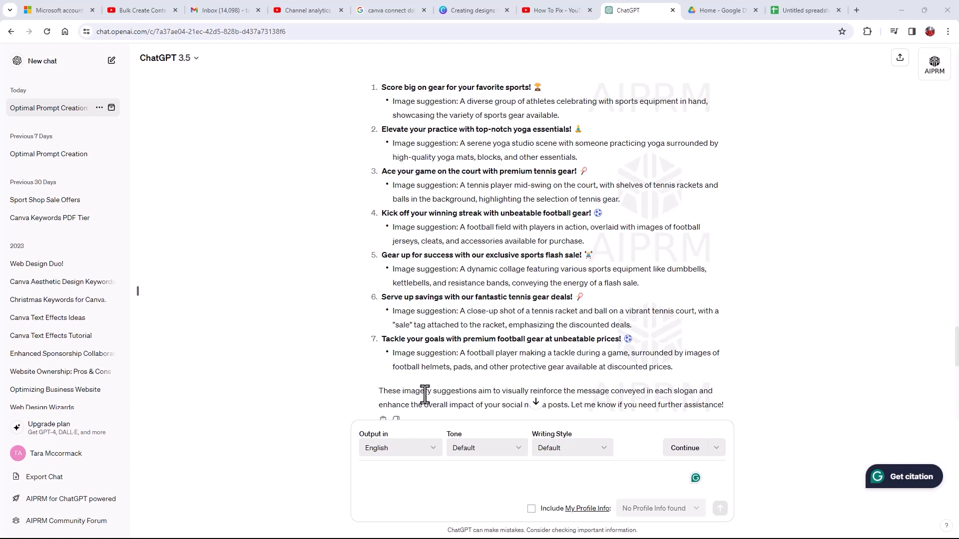
# Send a request to add the imagery suggestions to the table.
pyautogui.write('Add im')
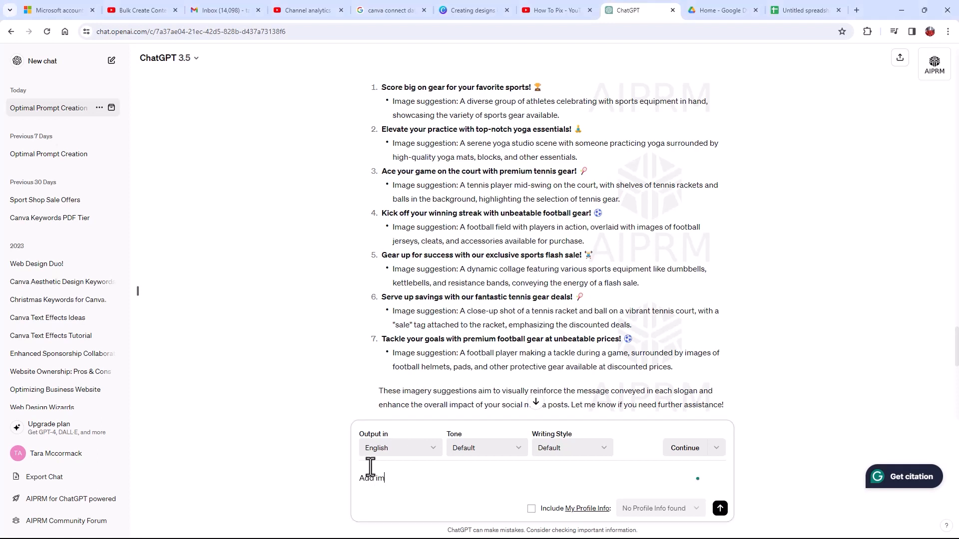
pyautogui.write('agery suggestions to the table')
pyautogui.press('Return')
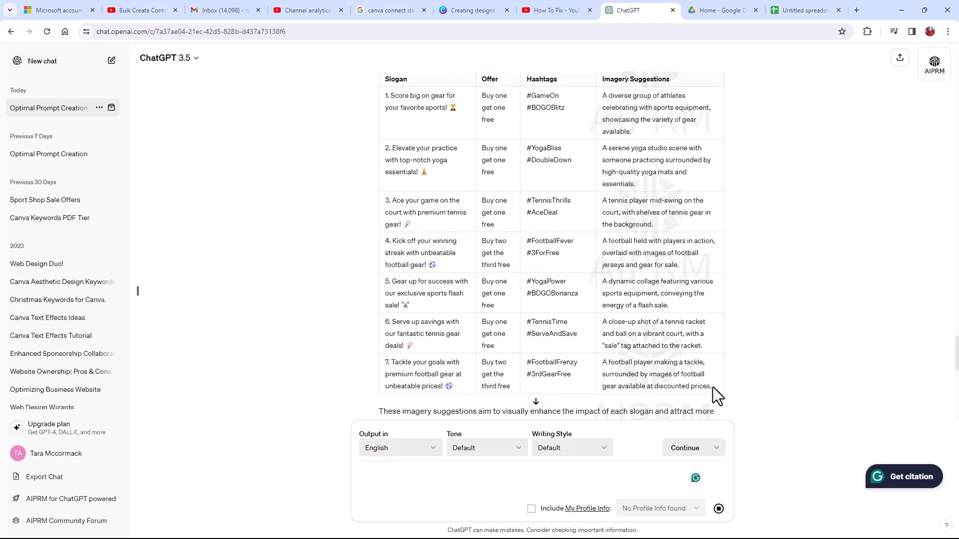
# Copy the entire slogan table, from the header row through the seventh slogan's imagery suggestion.
pyautogui.moveTo(712, 388); pyautogui.dragTo(391, 80)
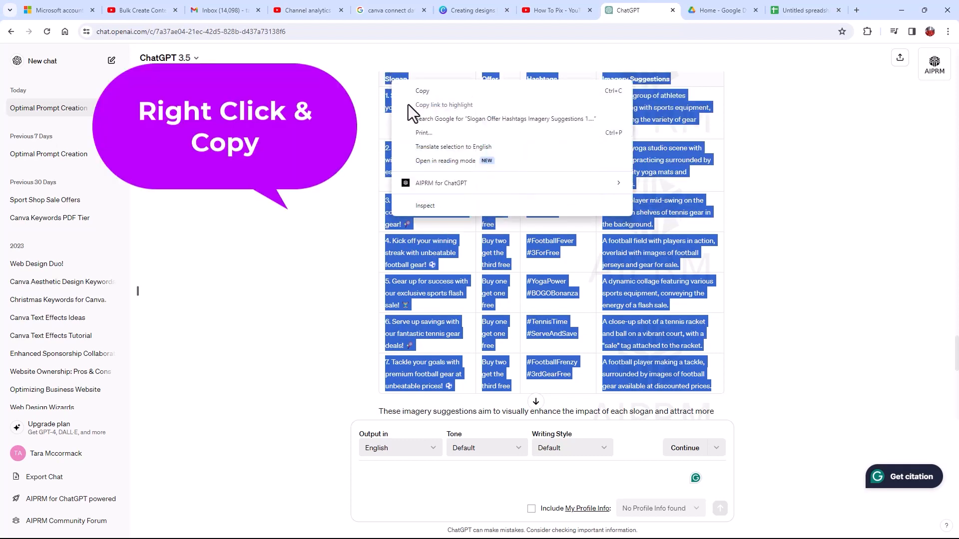
pyautogui.click(425, 93)
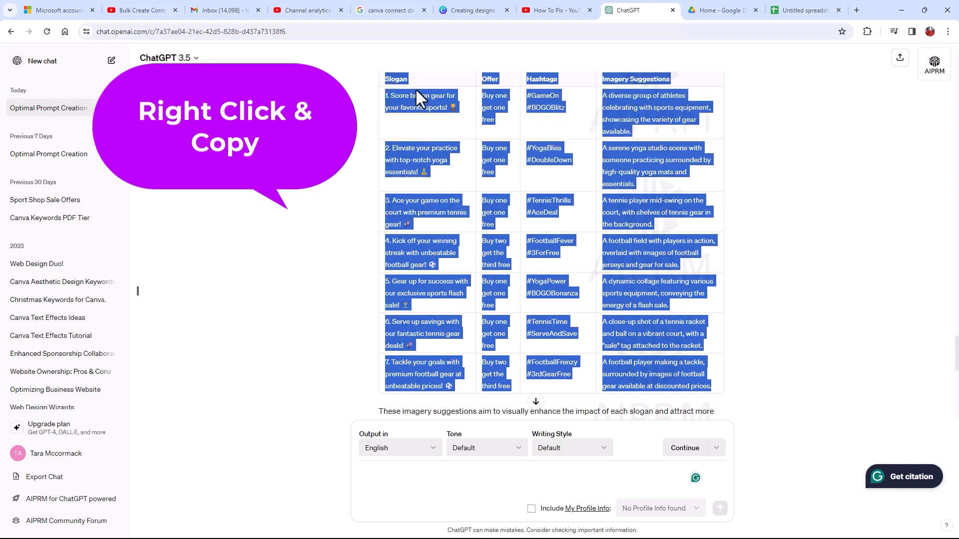
# Switch to the untitled Google Sheets spreadsheet and paste the copied slogan table starting in cell A1.
pyautogui.click(810, 7)
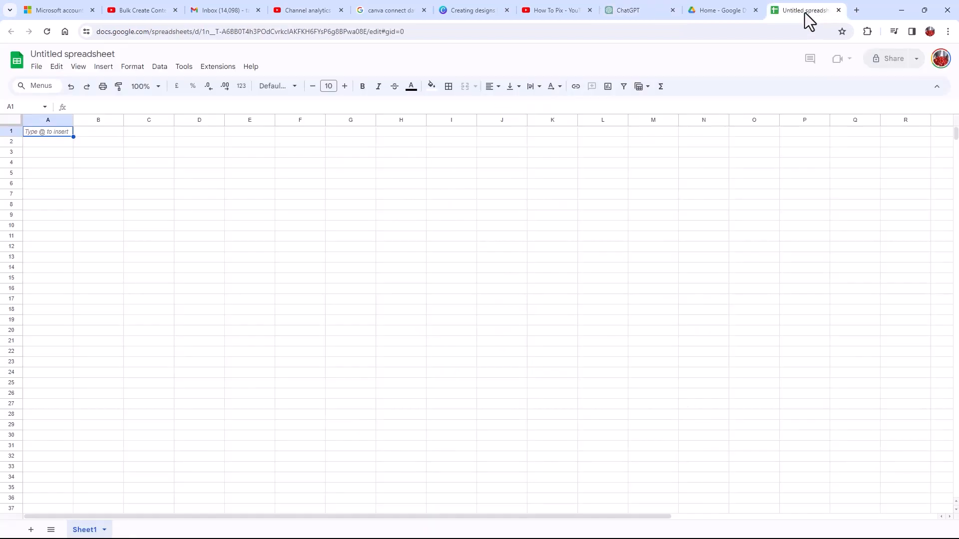
pyautogui.rightClick(49, 134)
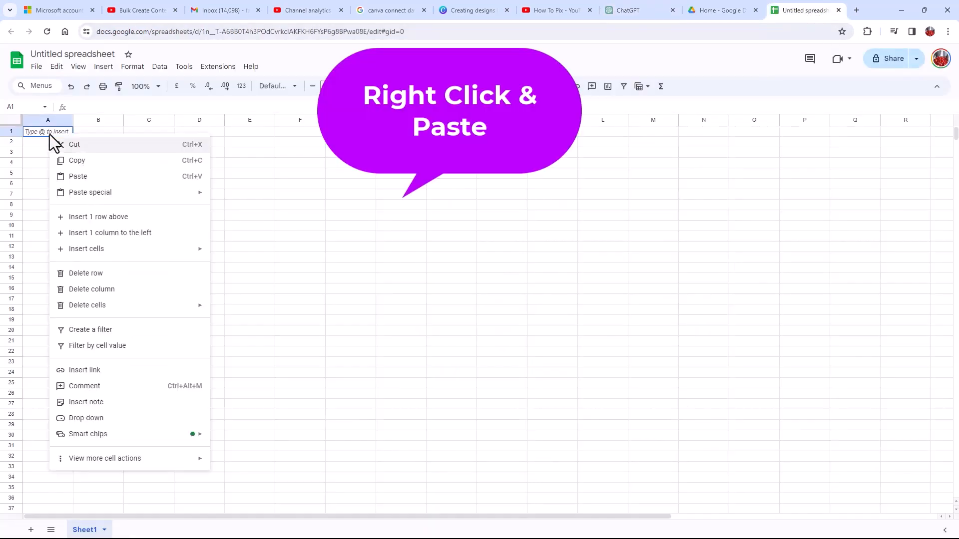
pyautogui.click(87, 178)
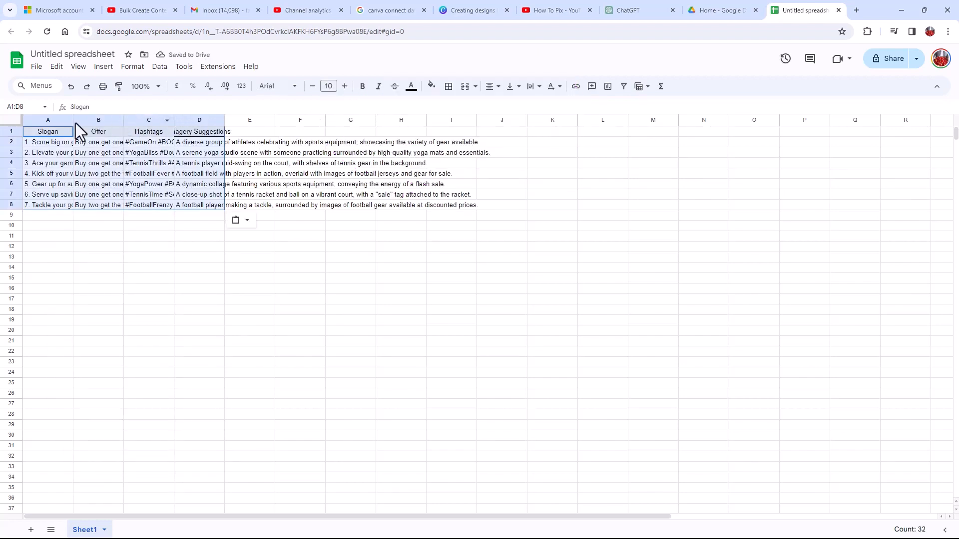
# Widen columns A to D to show the full table text, and narrow the Offer and Hashtags columns to fit their contents.
pyautogui.moveTo(225, 120); pyautogui.dragTo(576, 119)
pyautogui.doubleClick(298, 120)
pyautogui.moveTo(481, 120); pyautogui.dragTo(377, 119)
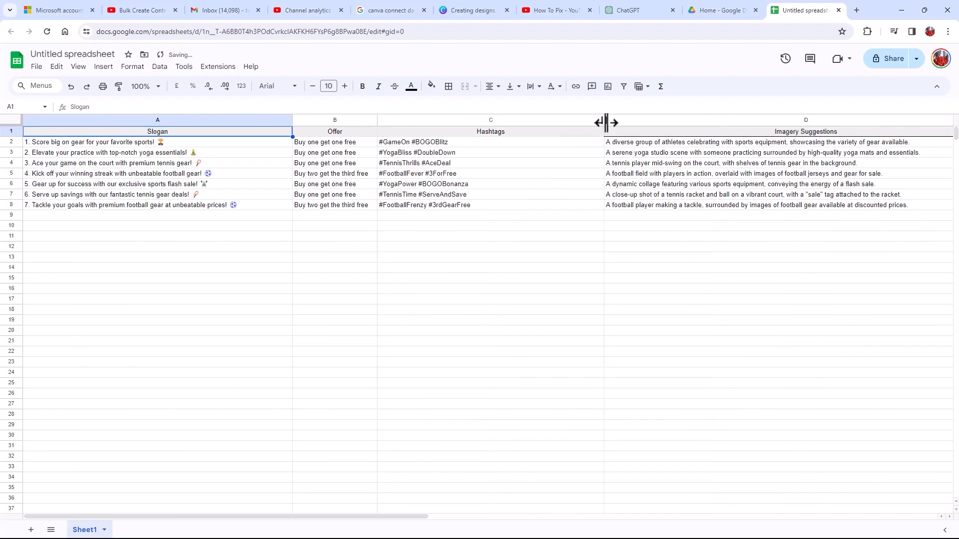
pyautogui.moveTo(604, 122); pyautogui.dragTo(482, 130)
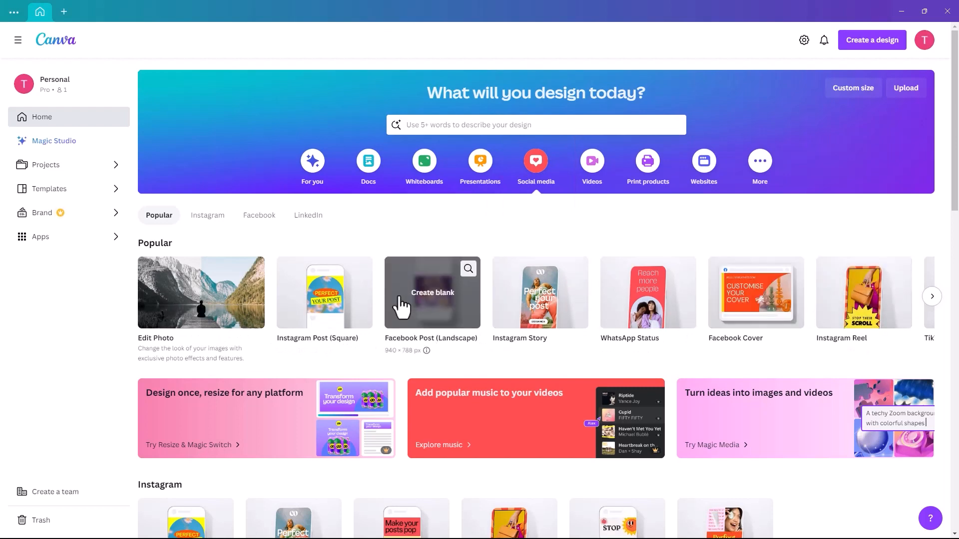
# Switch to Canva and search the templates for "sports store sale facebook".
pyautogui.click(416, 125)
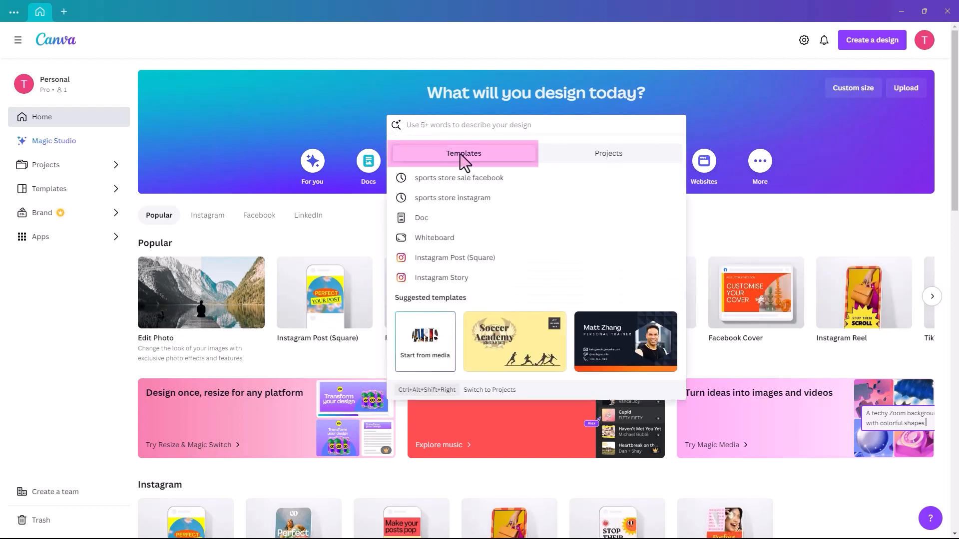
pyautogui.click(425, 185)
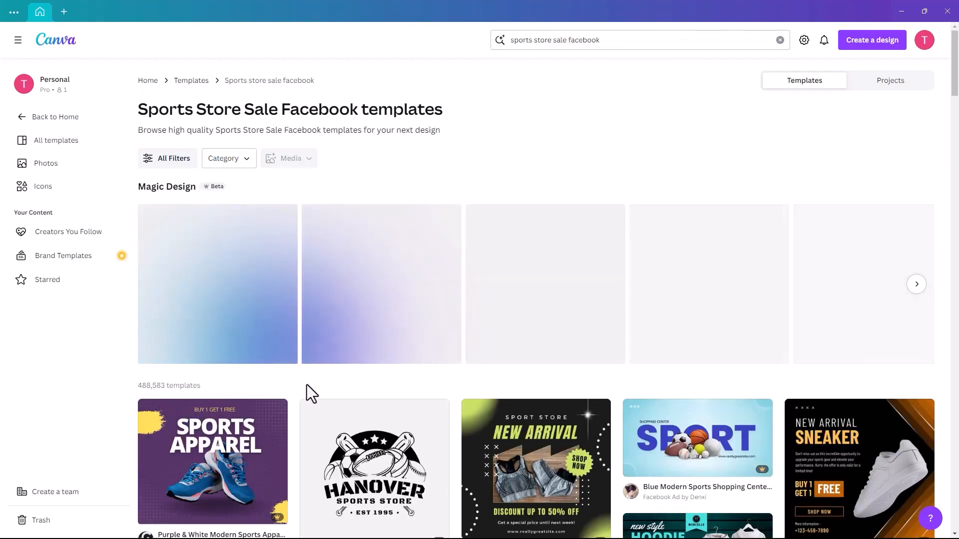
# Browse the sports store sale templates for a design suited to the flash-sale posts.
pyautogui.scroll(-5, 307, 385)
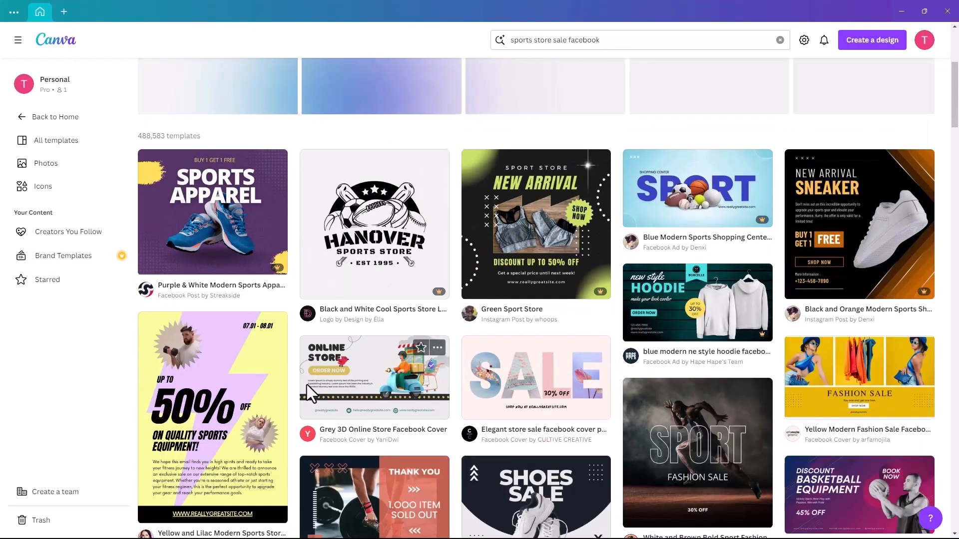
pyautogui.scroll(-5, 307, 384)
pyautogui.scroll(6, 309, 395)
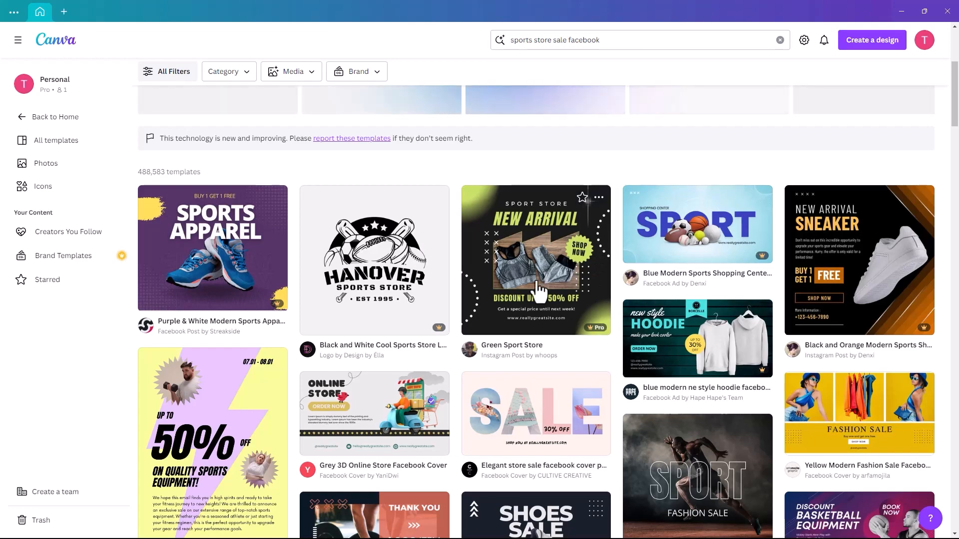
pyautogui.scroll(-10, 618, 181)
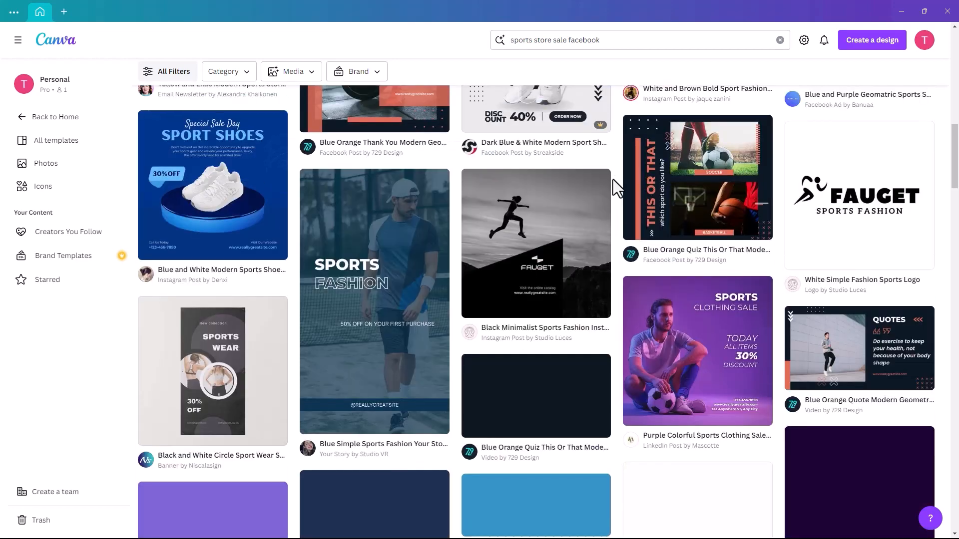
pyautogui.scroll(-7, 614, 180)
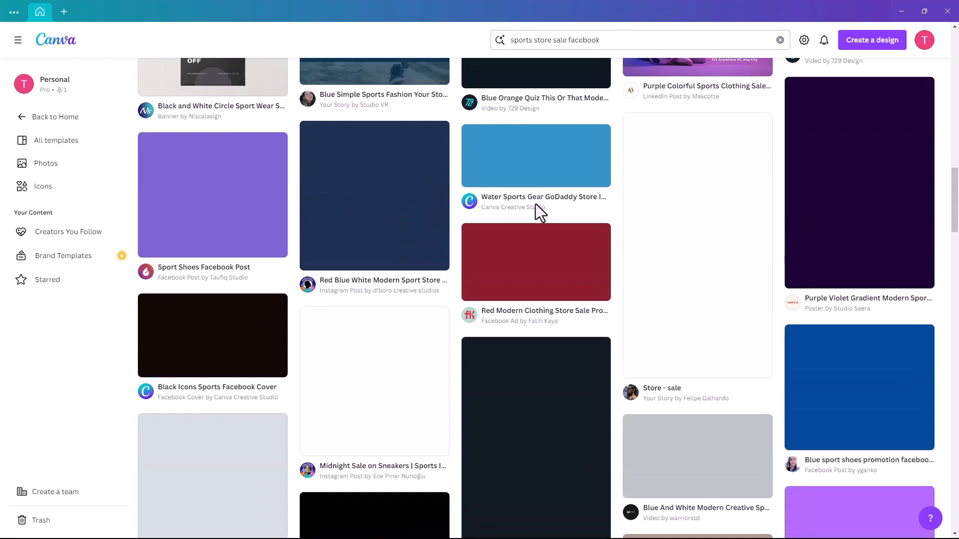
pyautogui.scroll(-8, 490, 234)
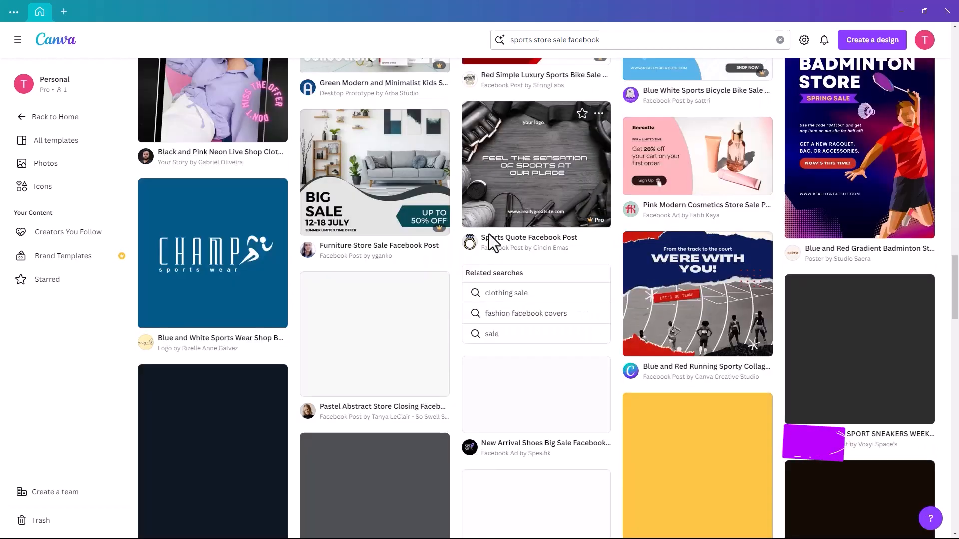
pyautogui.scroll(-4, 489, 242)
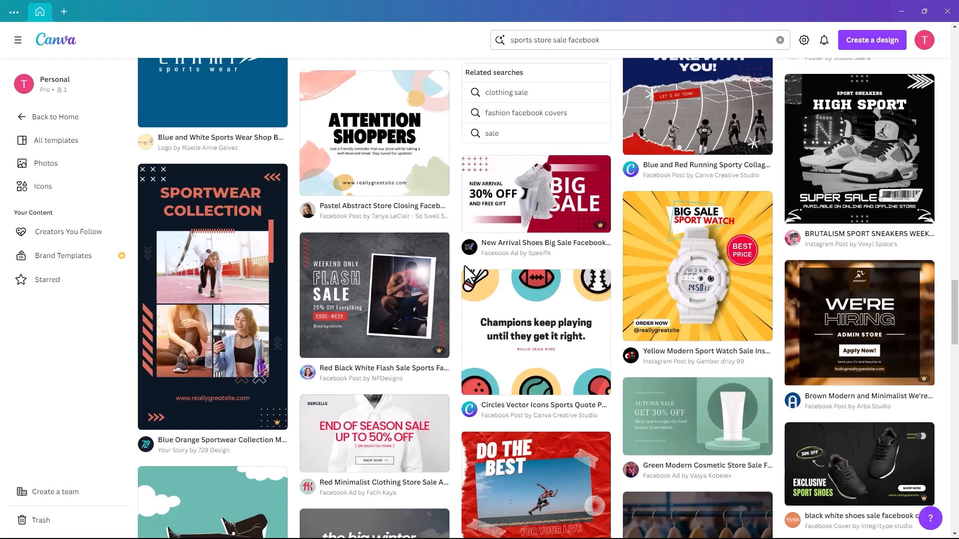
pyautogui.scroll(12, 465, 280)
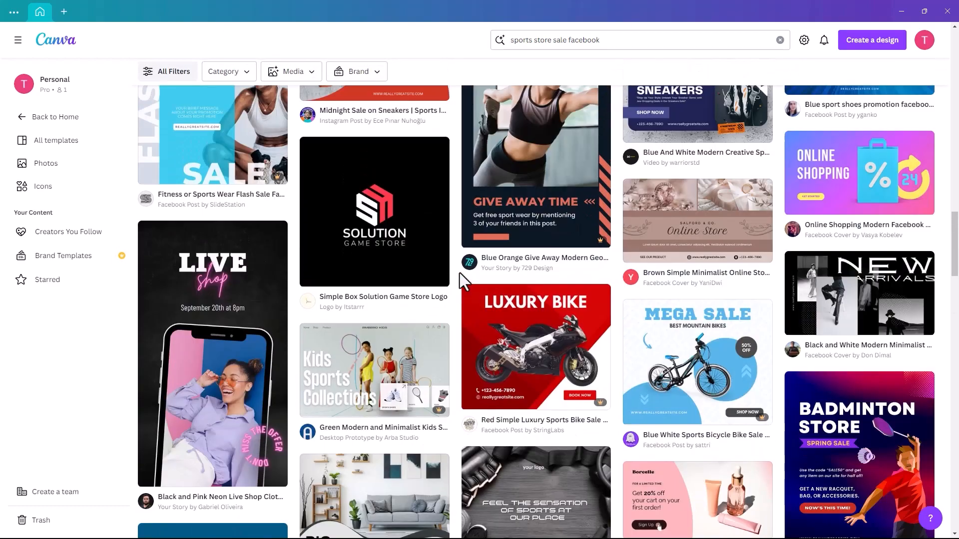
pyautogui.scroll(7, 459, 272)
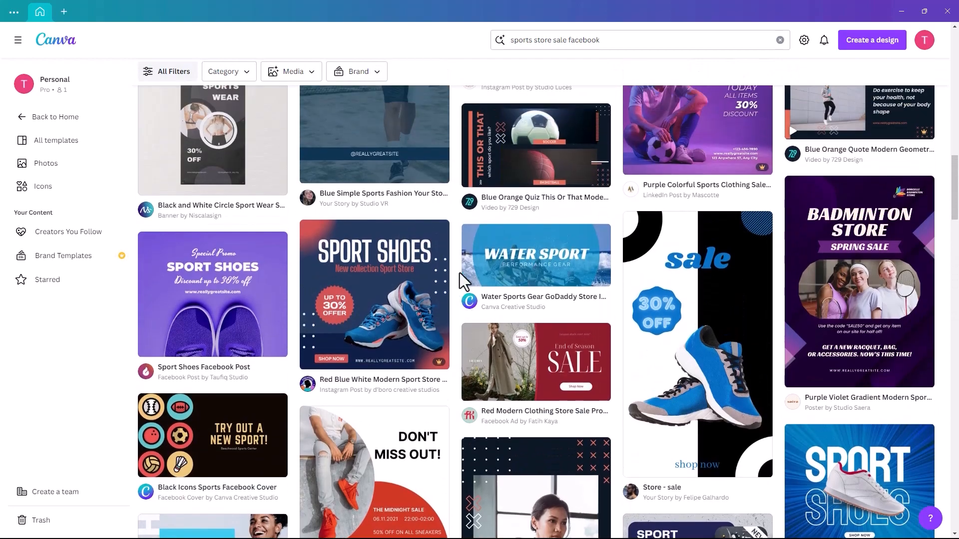
pyautogui.scroll(7, 459, 272)
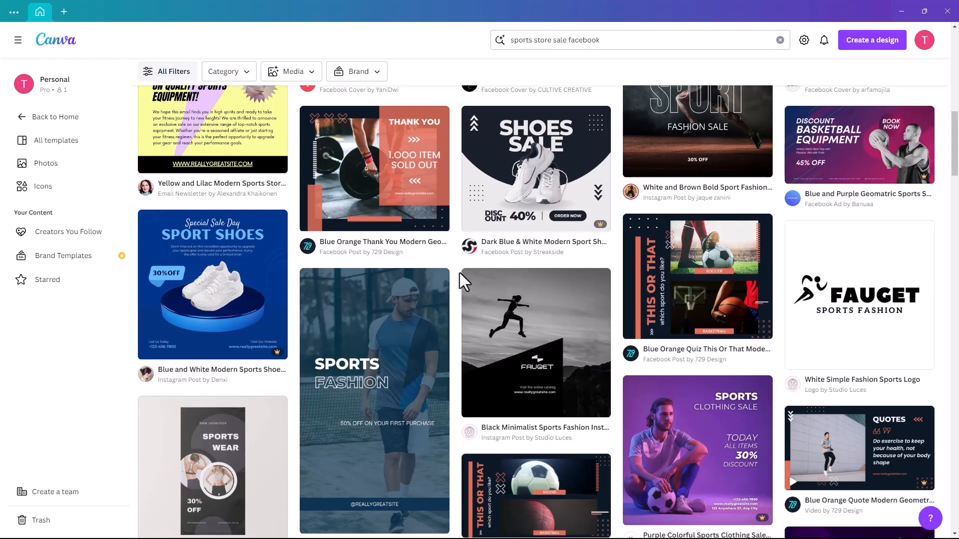
pyautogui.scroll(8, 422, 257)
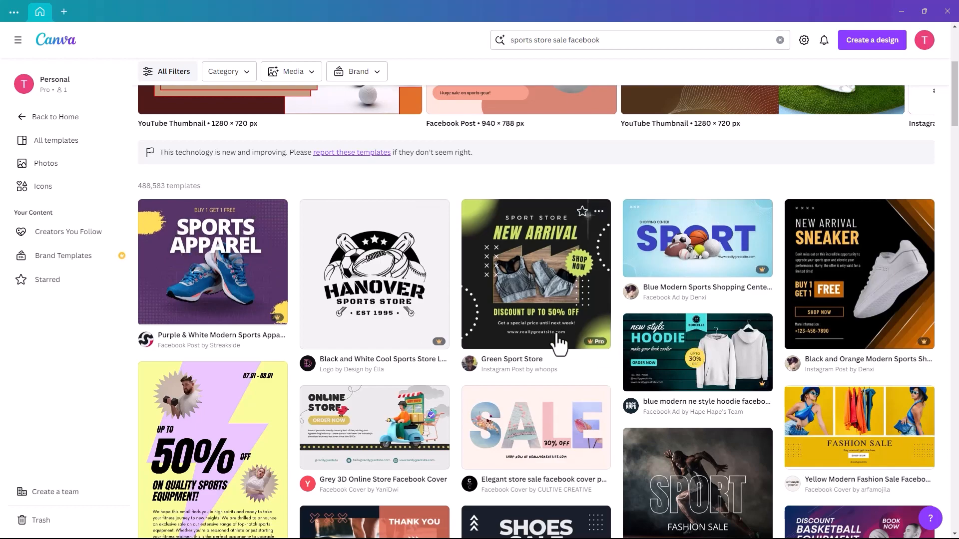
pyautogui.scroll(-7, 557, 341)
pyautogui.scroll(-12, 559, 335)
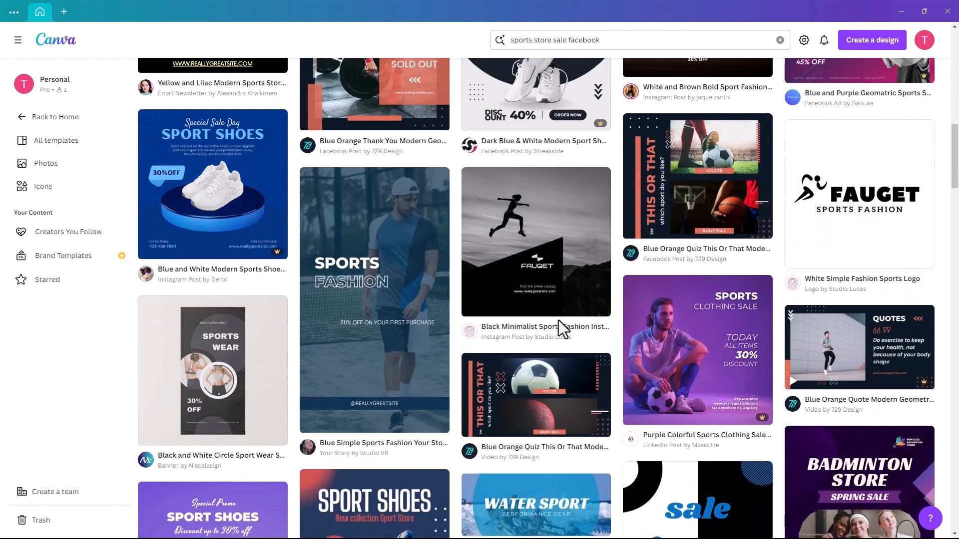
pyautogui.scroll(-15, 564, 329)
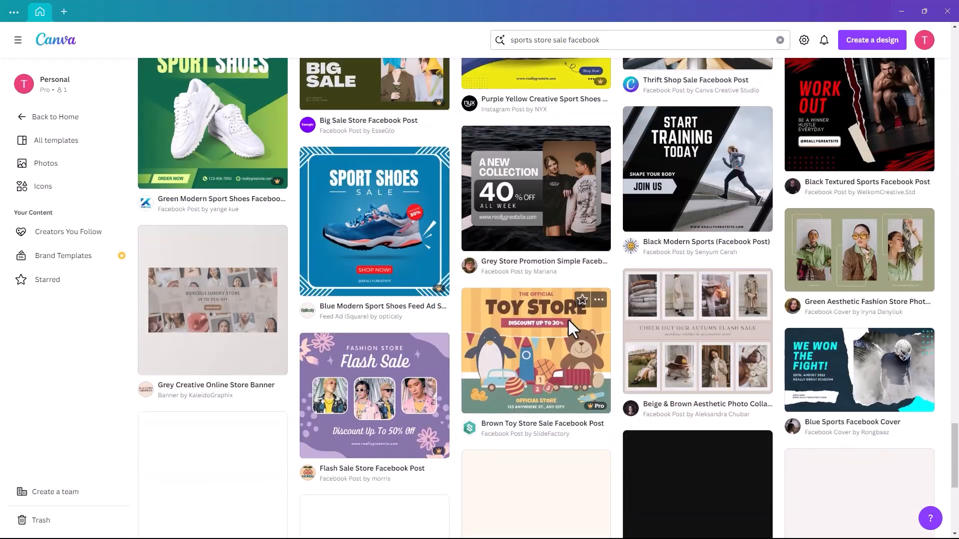
pyautogui.scroll(4, 568, 319)
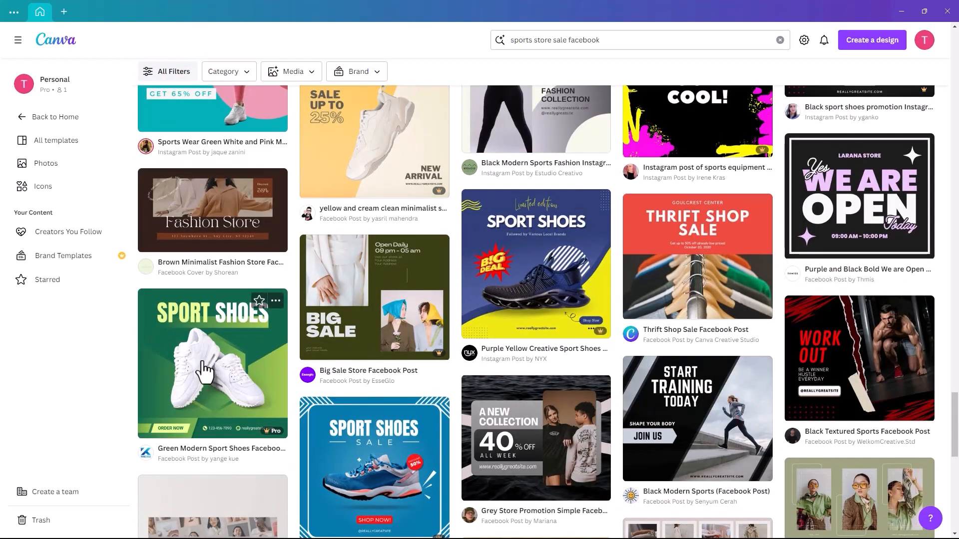
pyautogui.scroll(-15, 739, 367)
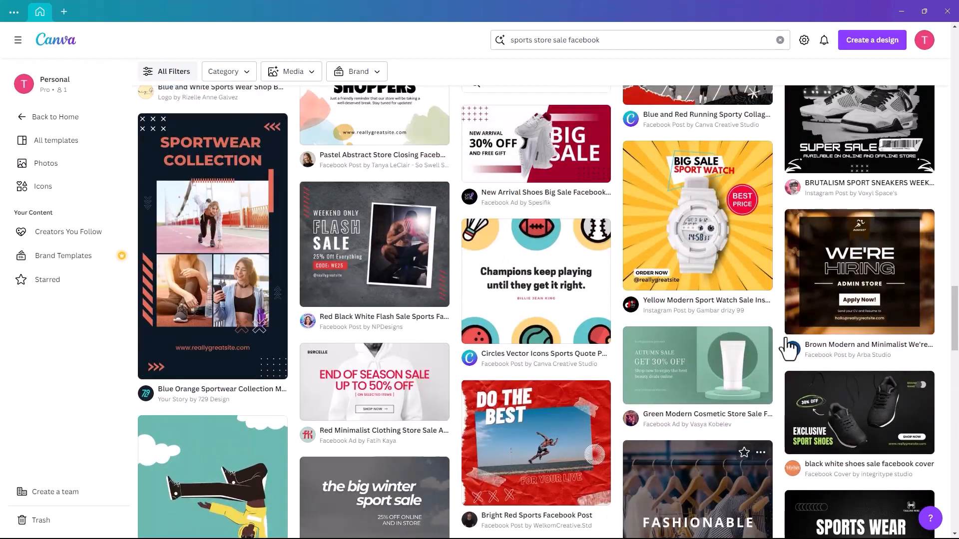
pyautogui.moveTo(954, 316); pyautogui.dragTo(923, 106)
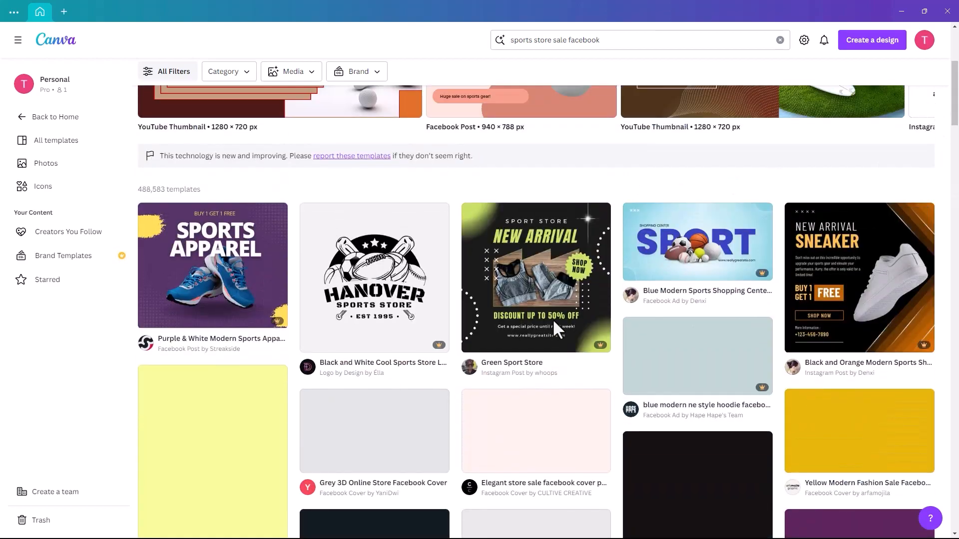
pyautogui.scroll(-4, 369, 358)
pyautogui.scroll(-4, 369, 357)
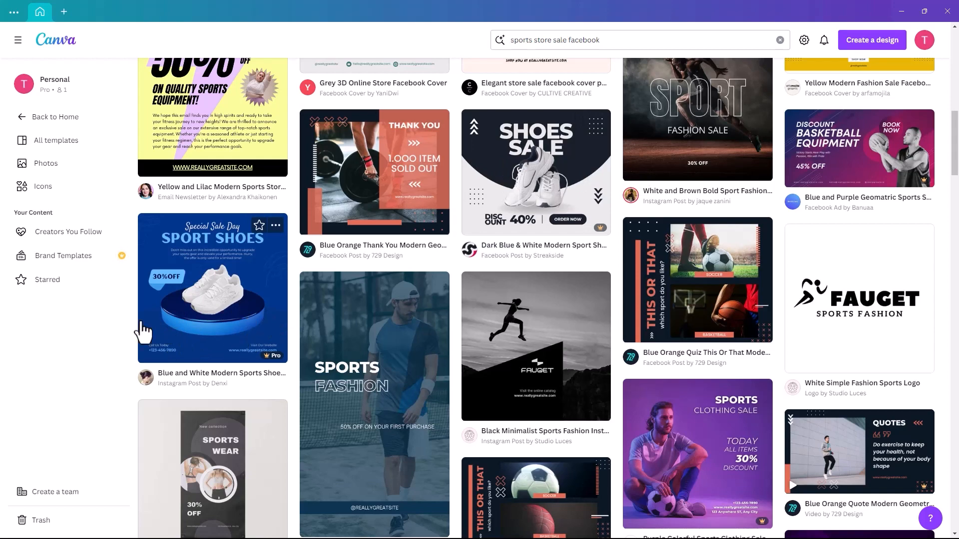
# Try customizing the Blue and White Modern Sports Shoes Sale Instagram Post template with the magenta and pink color palette, and select the podium image.
pyautogui.click(215, 288)
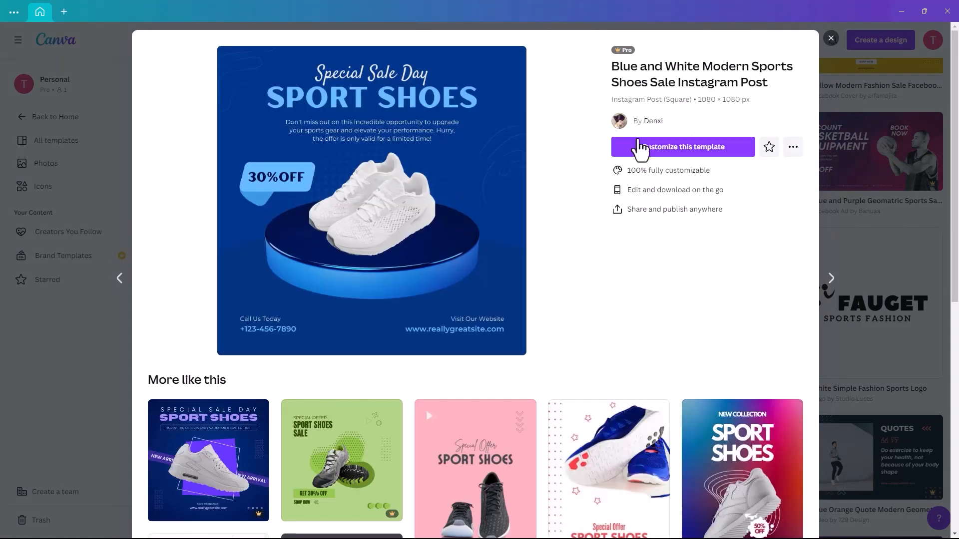
pyautogui.click(676, 153)
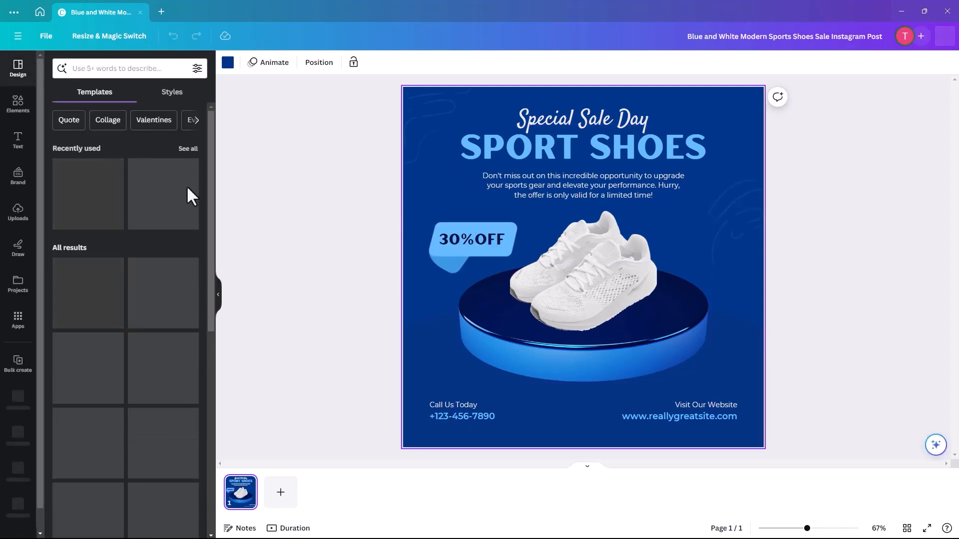
pyautogui.click(172, 93)
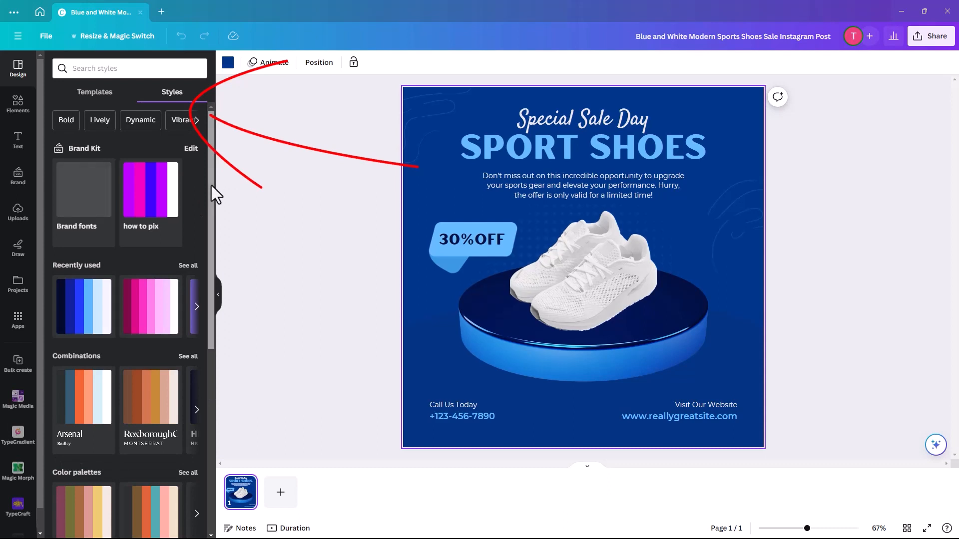
pyautogui.moveTo(212, 185); pyautogui.dragTo(214, 258)
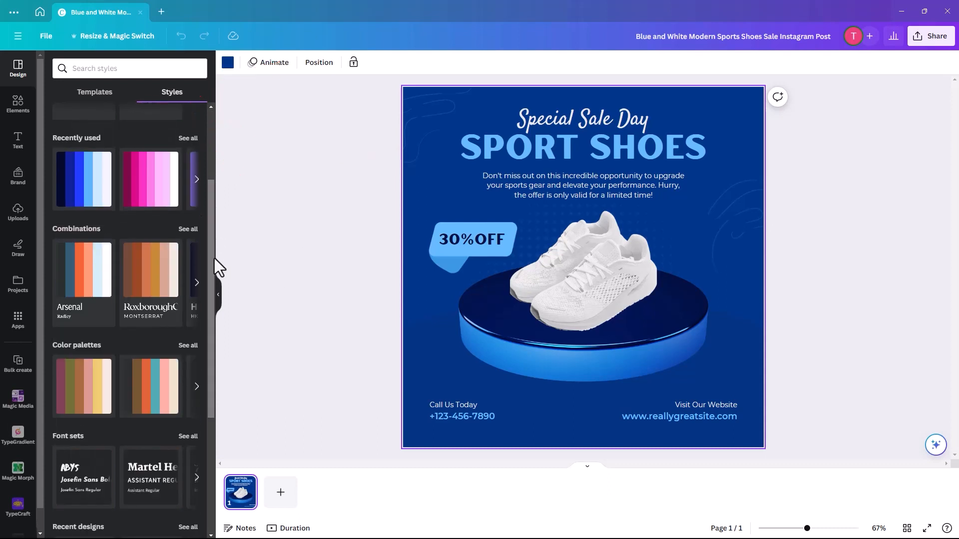
pyautogui.click(187, 347)
pyautogui.scroll(-6, 167, 322)
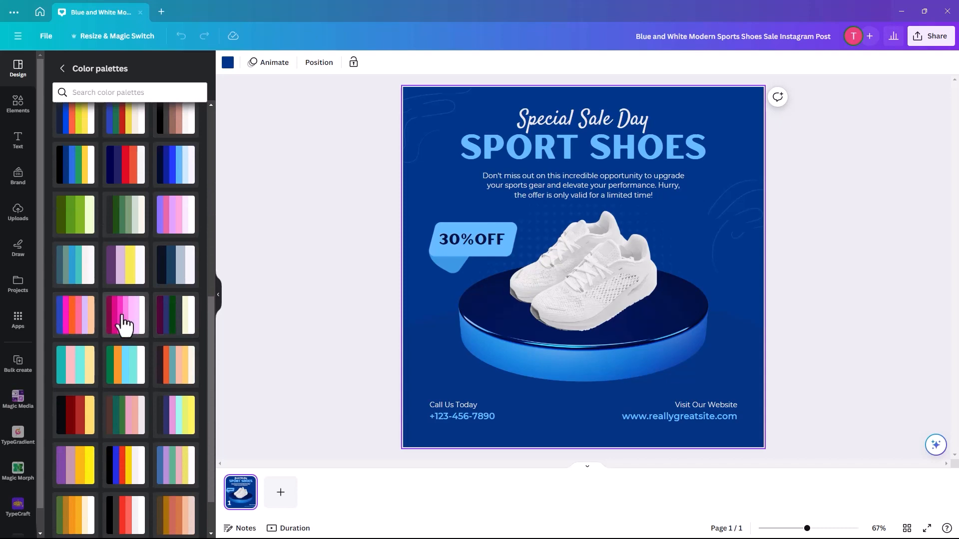
pyautogui.click(123, 325)
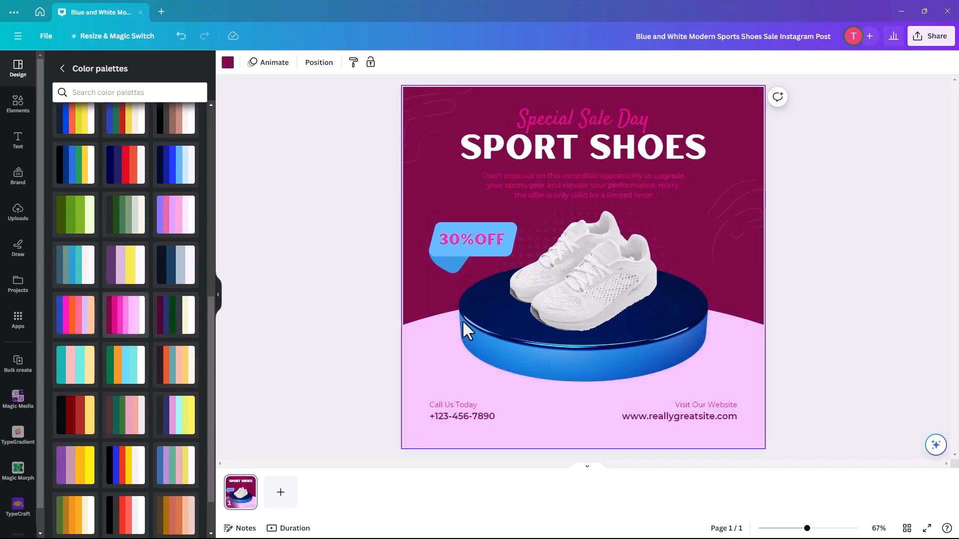
pyautogui.click(669, 347)
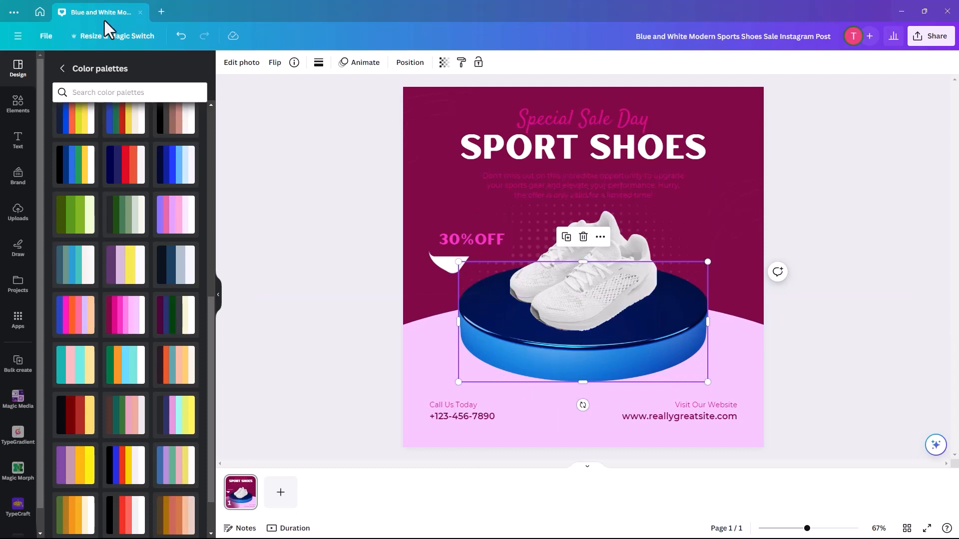
# Go back to the template results, open the Dark Blue & White Modern Sport Shoes Sale Facebook Post template for customizing, and close the first design.
pyautogui.click(40, 12)
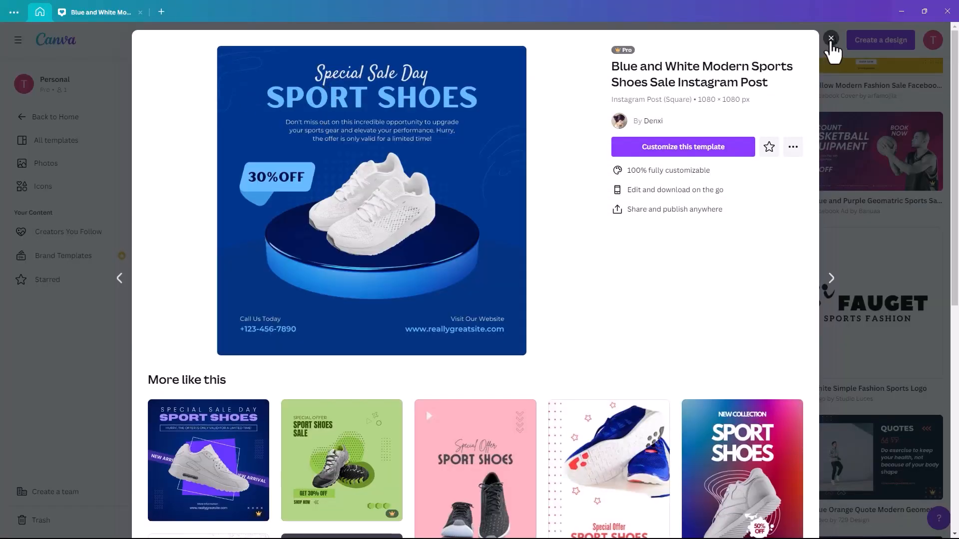
pyautogui.click(831, 39)
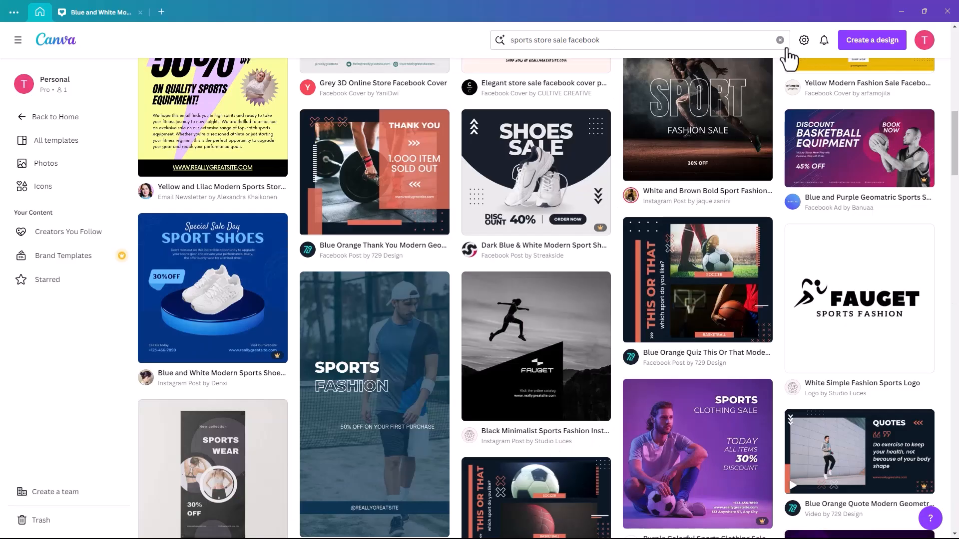
pyautogui.click(528, 176)
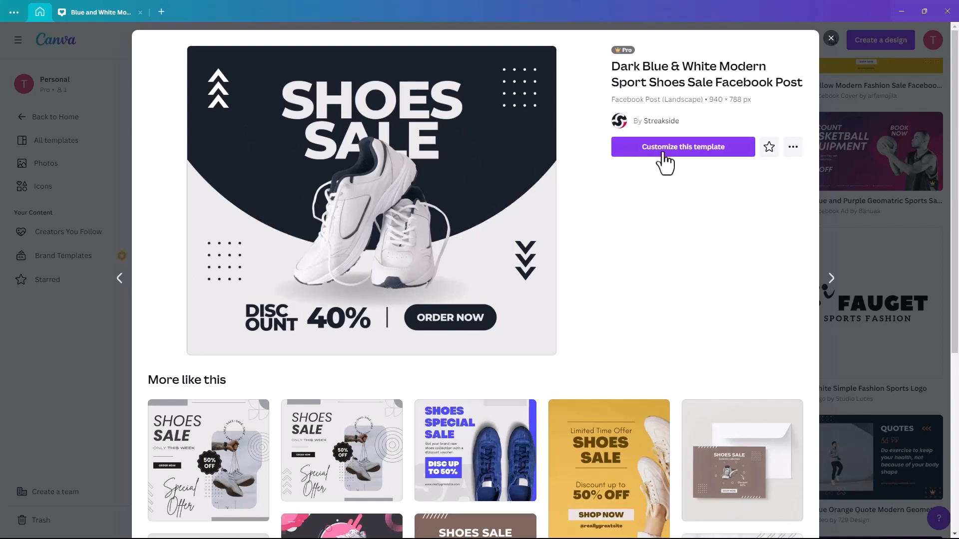
pyautogui.click(684, 148)
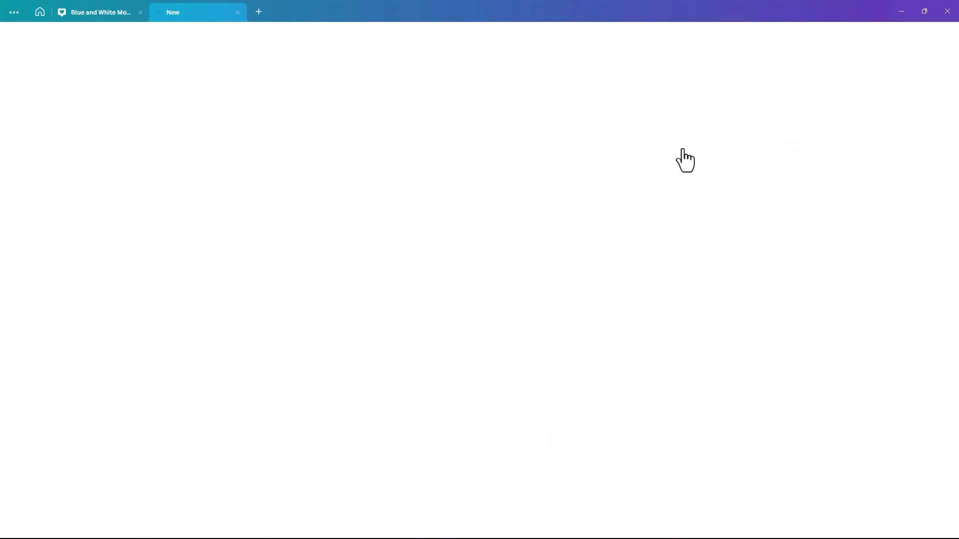
pyautogui.click(140, 12)
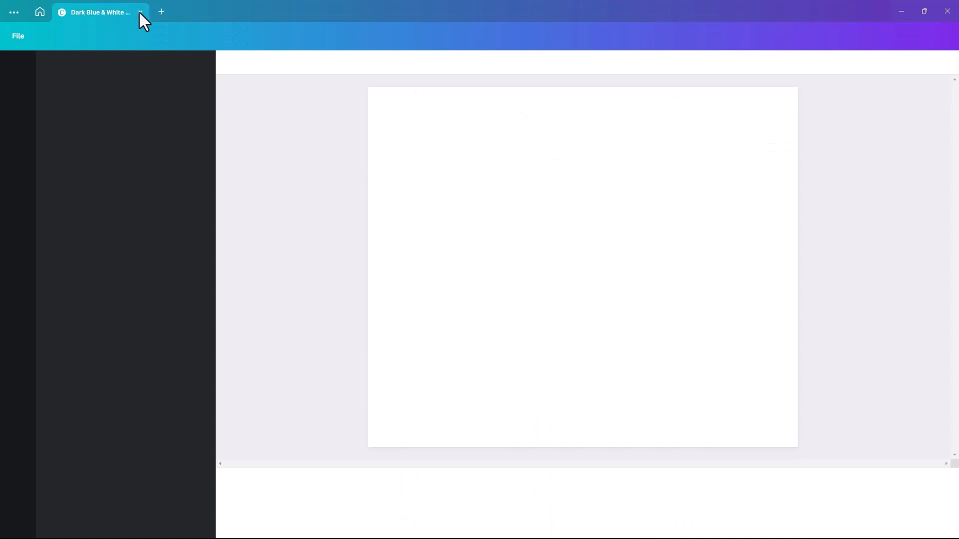
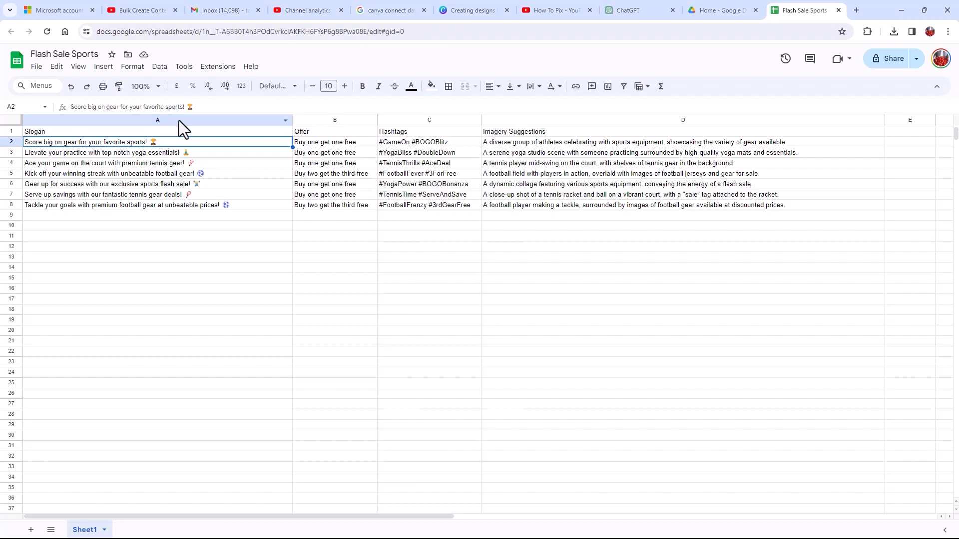
# In the Flash Sale Sports Google Sheet, remove the emojis at the end of the slogans in cells A2 to A5.
pyautogui.click(195, 107)
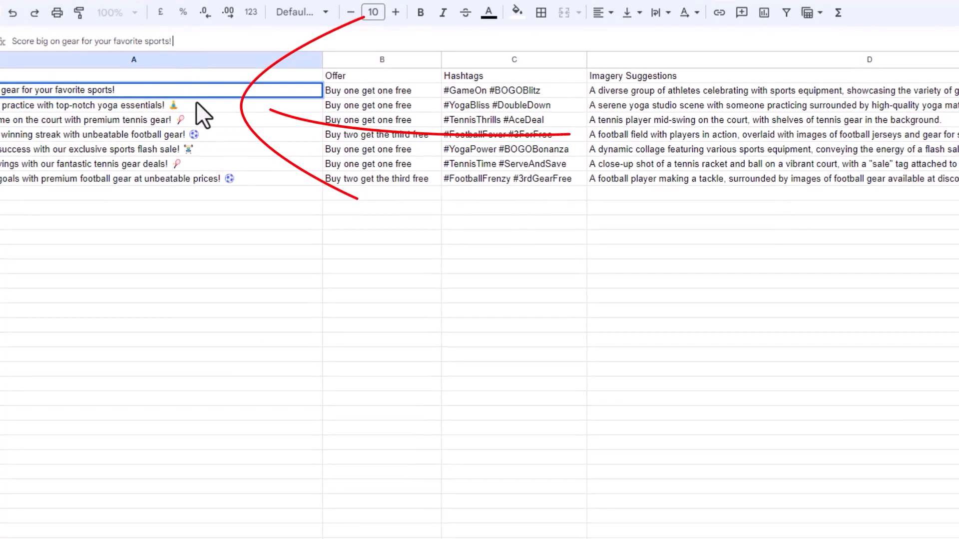
pyautogui.press('Return')
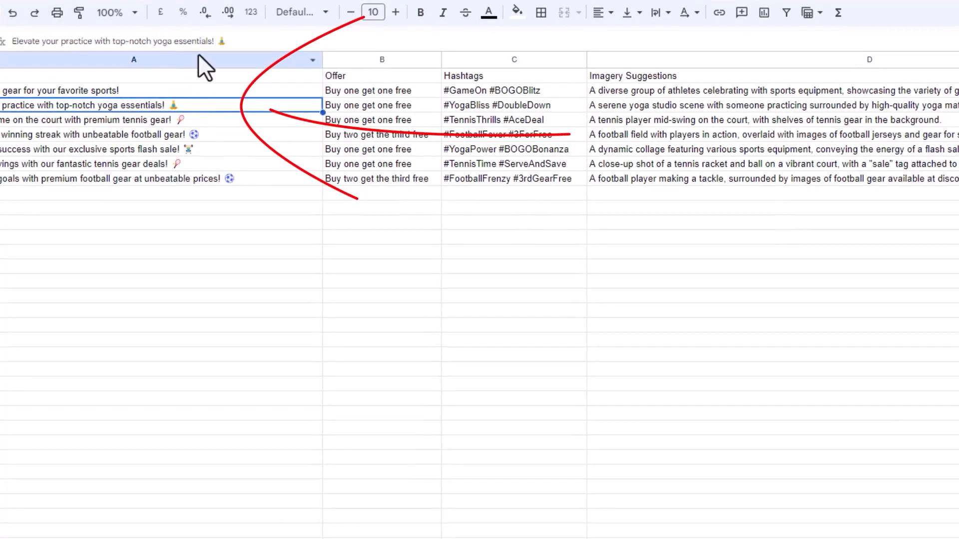
pyautogui.press('Return')
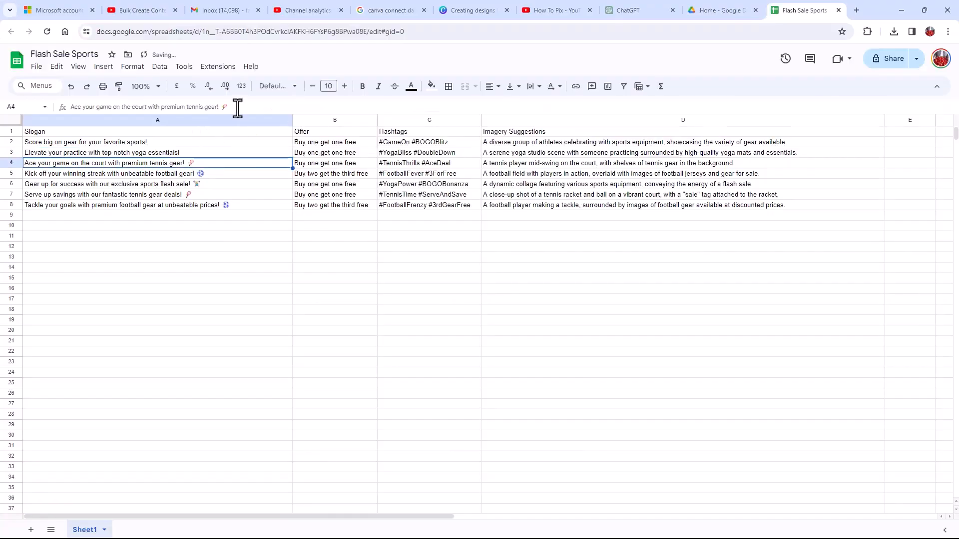
pyautogui.click(238, 107)
pyautogui.press('BackSpace')
pyautogui.click(211, 176)
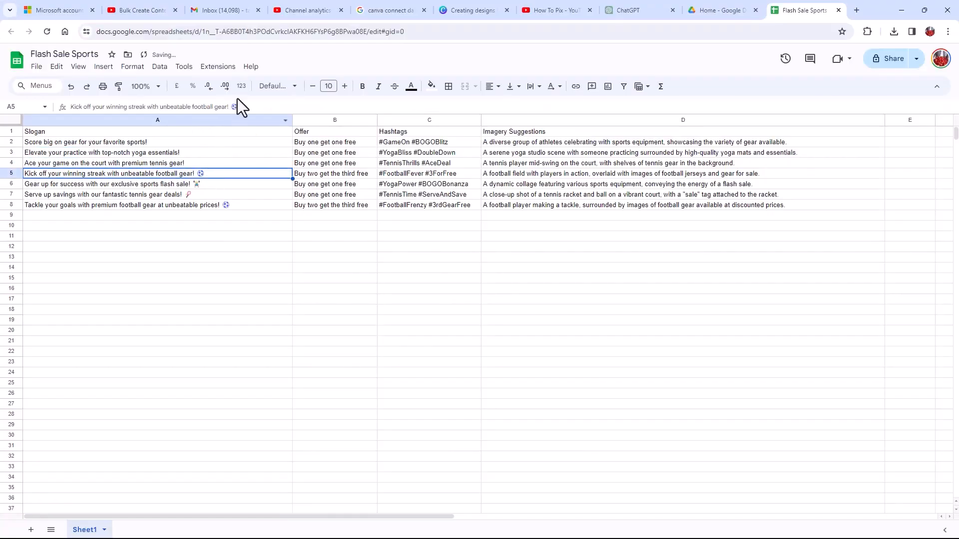
pyautogui.click(238, 107)
pyautogui.press('BackSpace')
# Remove the trailing emojis from the remaining slogans in cells A6 to A8.
pyautogui.click(204, 187)
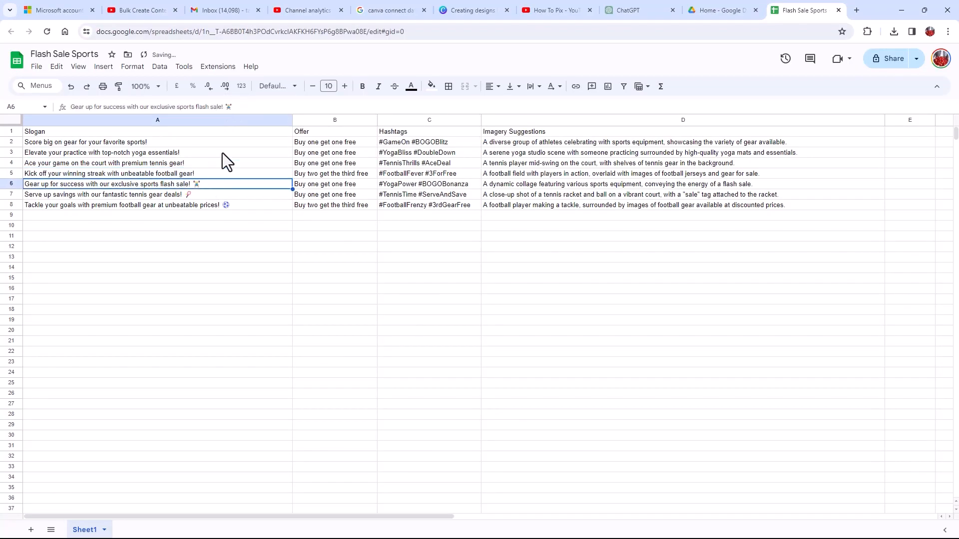
pyautogui.click(236, 107)
pyautogui.press('BackSpace')
pyautogui.click(213, 196)
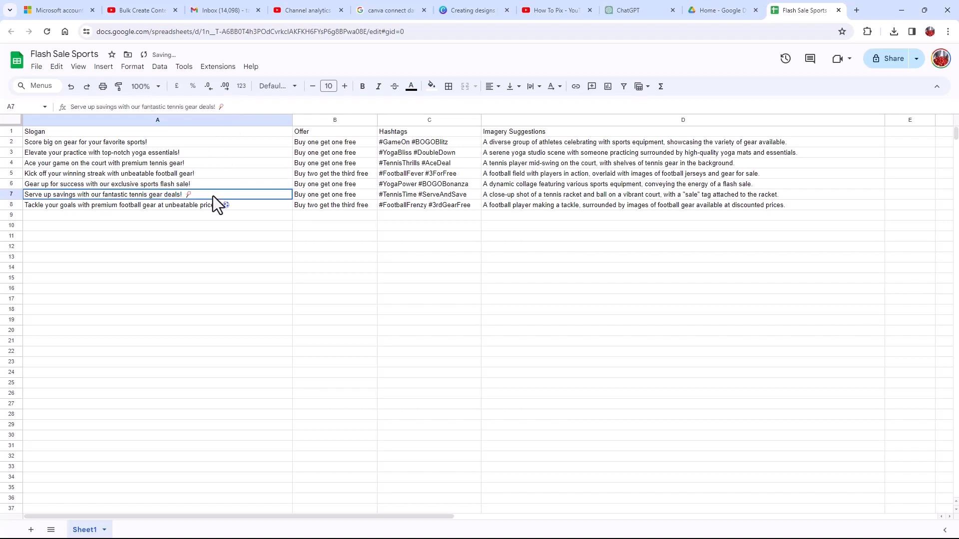
pyautogui.click(235, 106)
pyautogui.press('BackSpace')
pyautogui.click(243, 205)
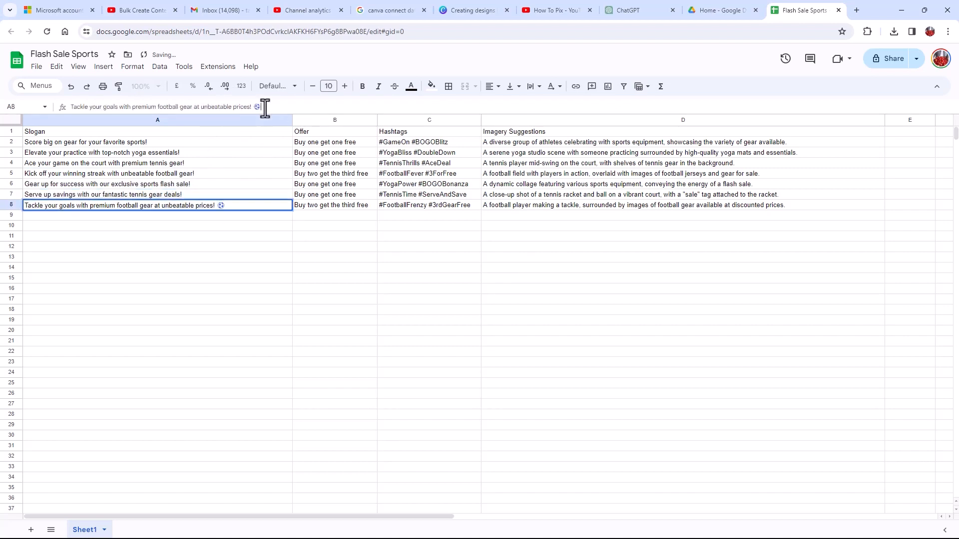
pyautogui.click(262, 107)
pyautogui.press('BackSpace')
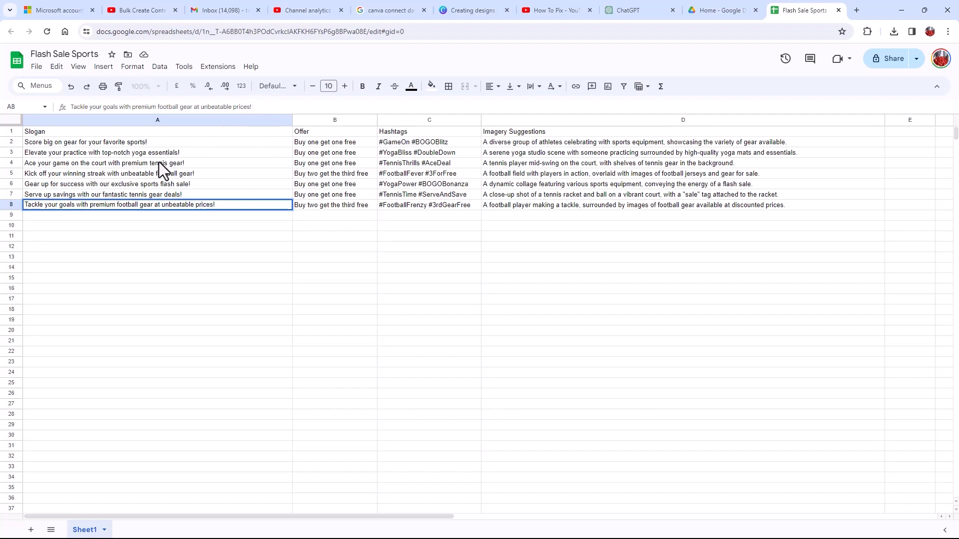
# Download the sheet as a comma-separated values (.csv) file.
pyautogui.click(36, 67)
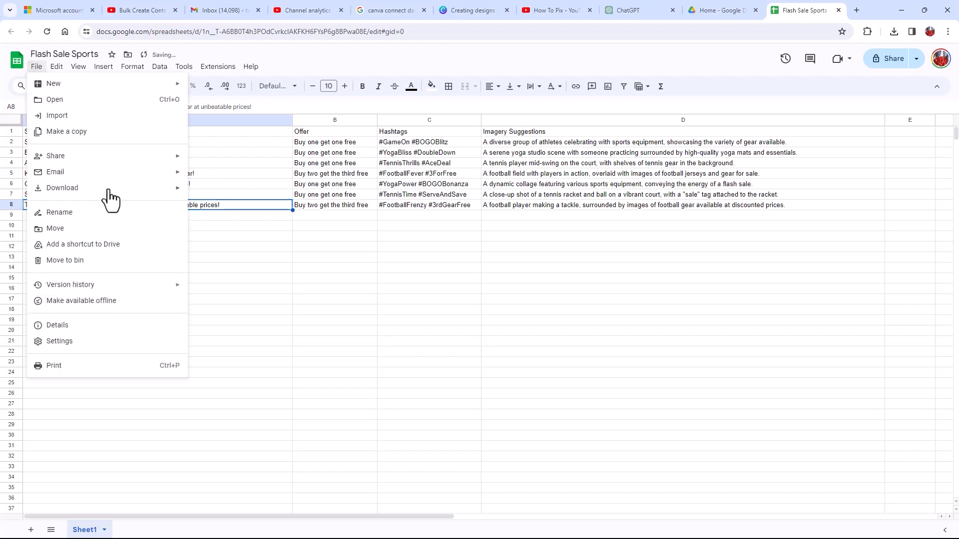
pyautogui.moveTo(87, 192)
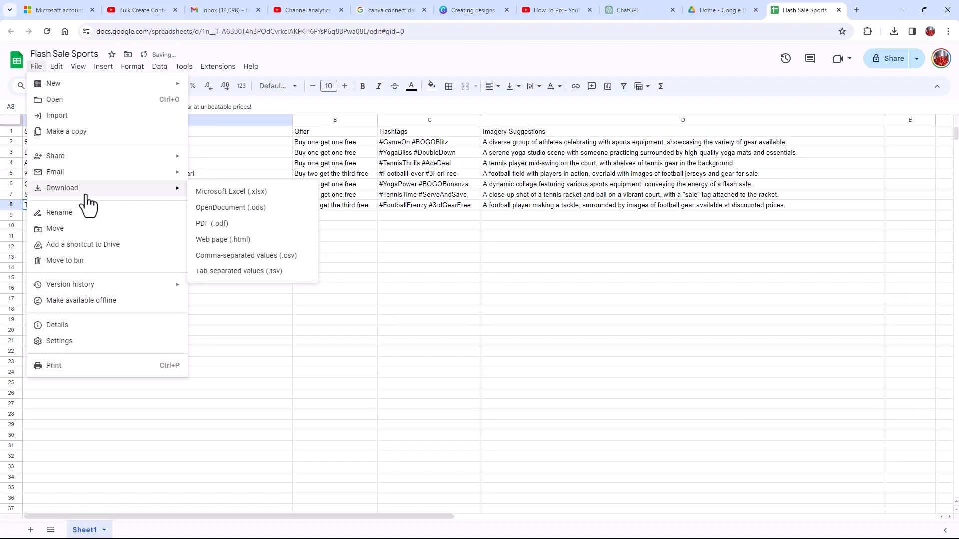
pyautogui.click(245, 257)
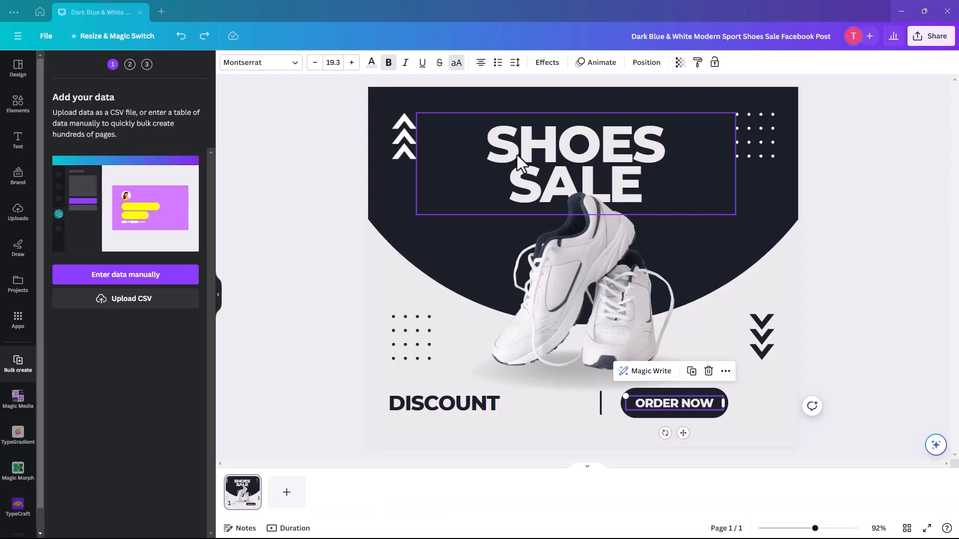
# Switch to the Canva design, move the SHOES SALE heading slightly upward and set its font size to 50.
pyautogui.click(517, 155)
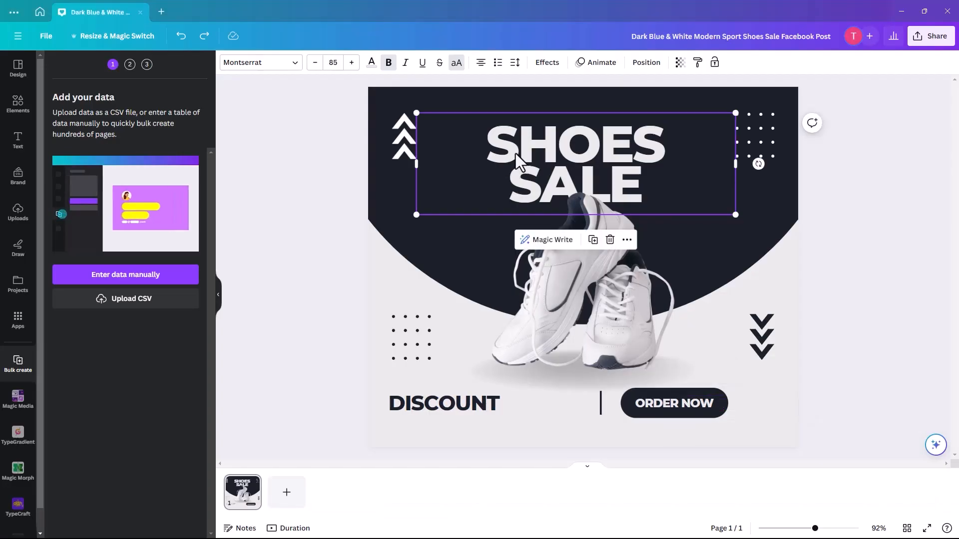
pyautogui.moveTo(538, 156)
pyautogui.mouseDown()
pyautogui.moveTo(536, 135)
pyautogui.moveTo(542, 143)
pyautogui.mouseUp()
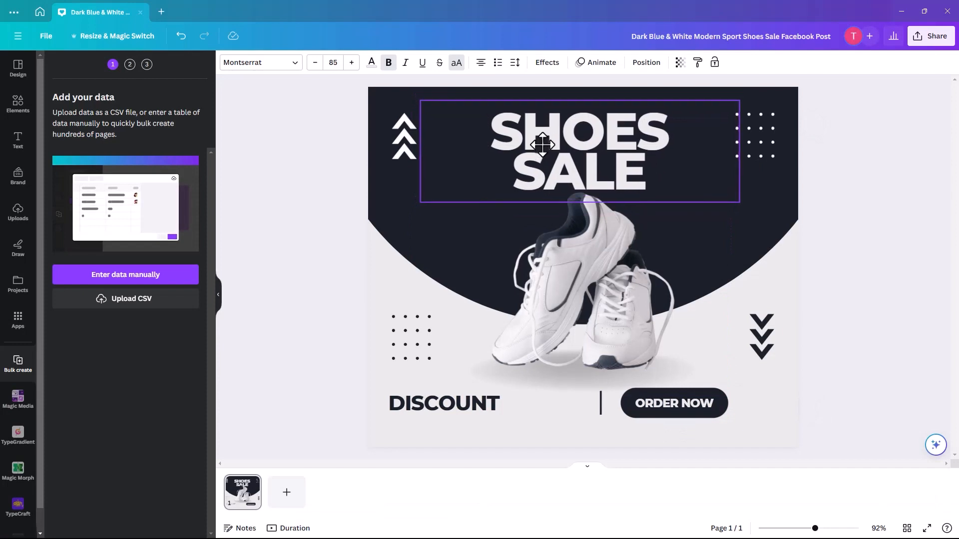
pyautogui.doubleClick(542, 143)
pyautogui.moveTo(480, 129); pyautogui.dragTo(680, 170)
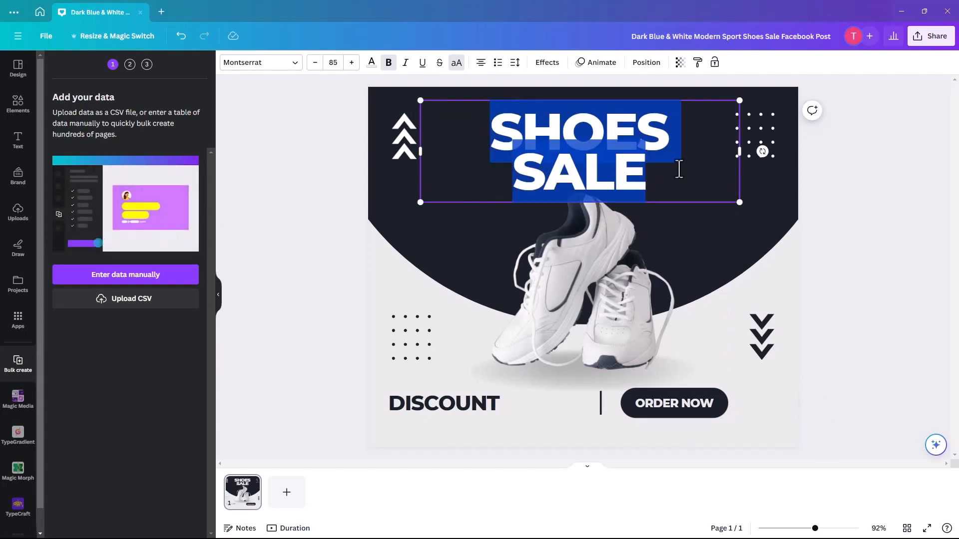
pyautogui.click(332, 63)
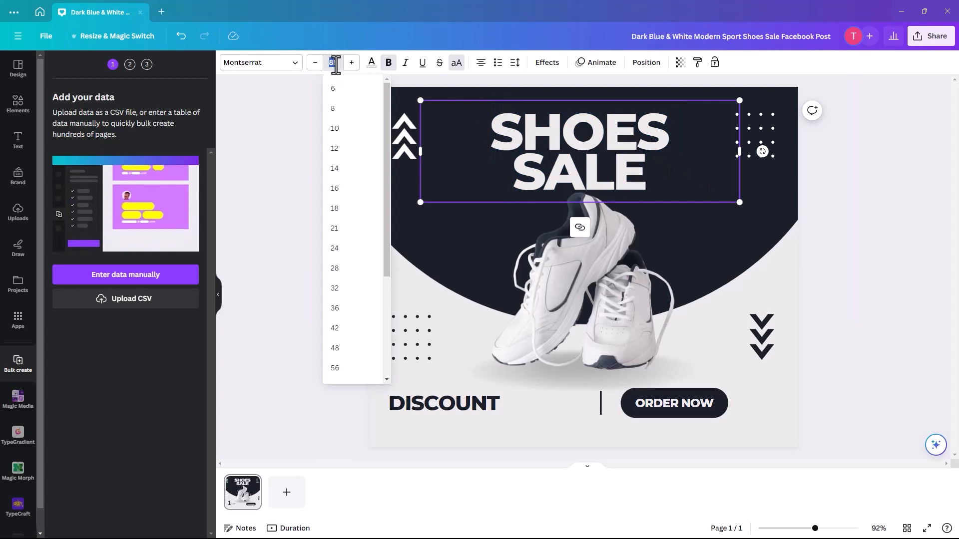
pyautogui.write('50')
pyautogui.press('Return')
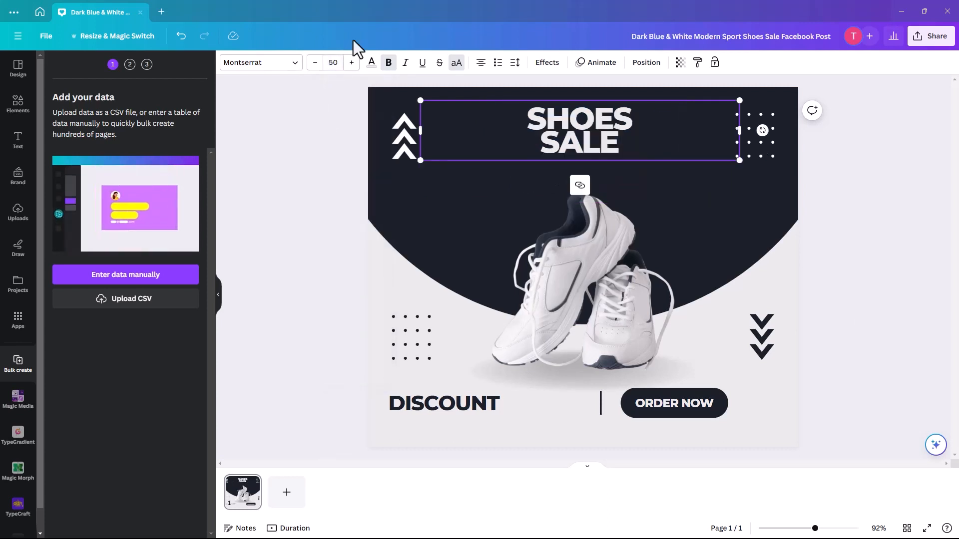
# Set the font size of the DISCOUNT text to 30.
pyautogui.click(487, 412)
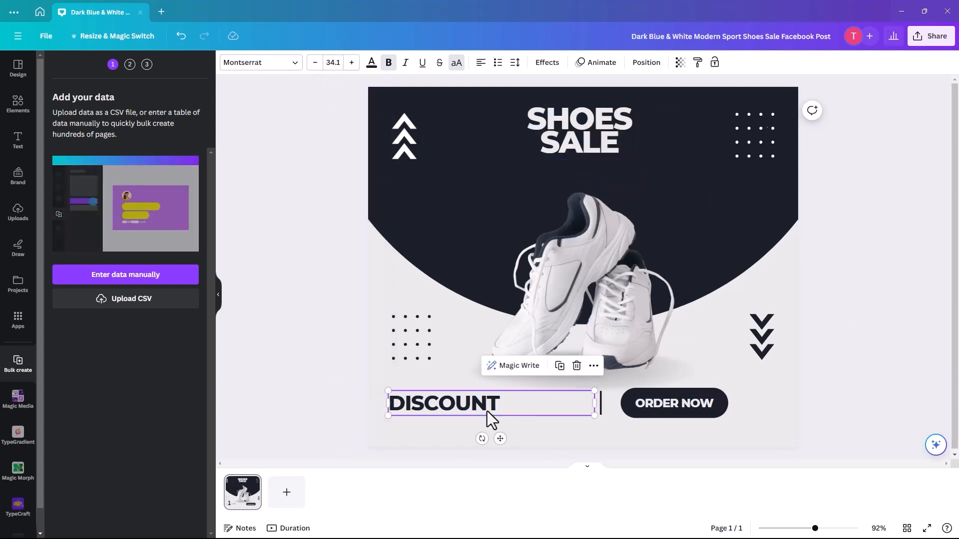
pyautogui.doubleClick(454, 404)
pyautogui.click(334, 62)
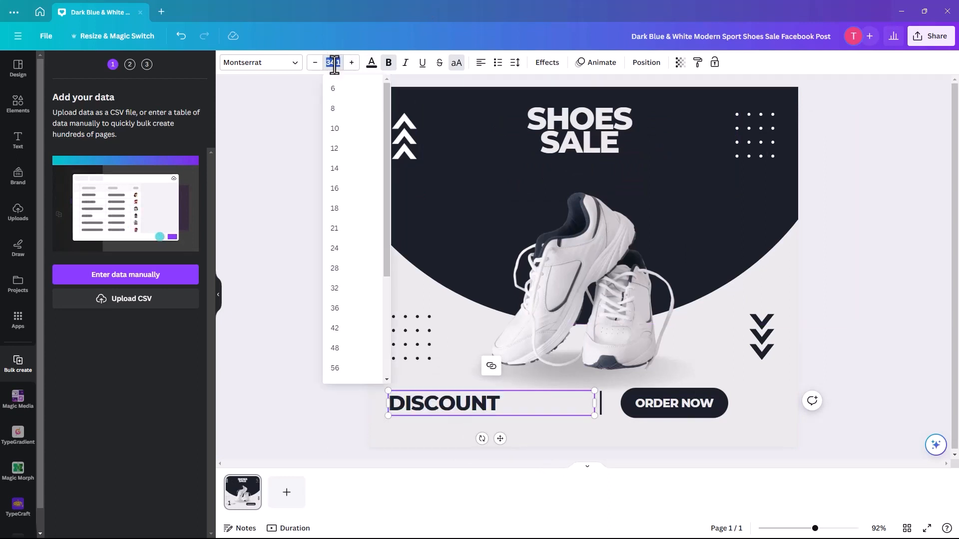
pyautogui.write('30')
pyautogui.press('Return')
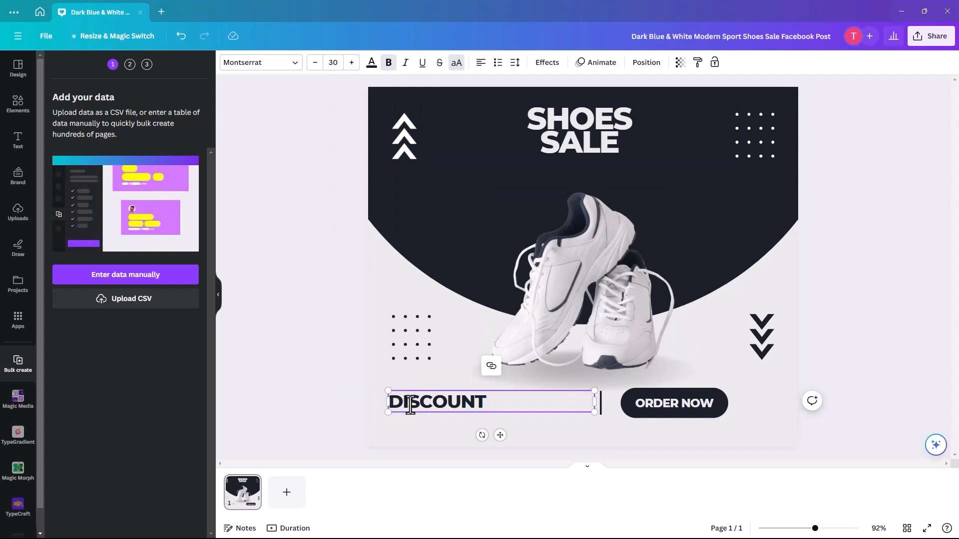
# Widen the dark ORDER NOW button shape toward the design's right edge and stretch its text box to match.
pyautogui.click(711, 393)
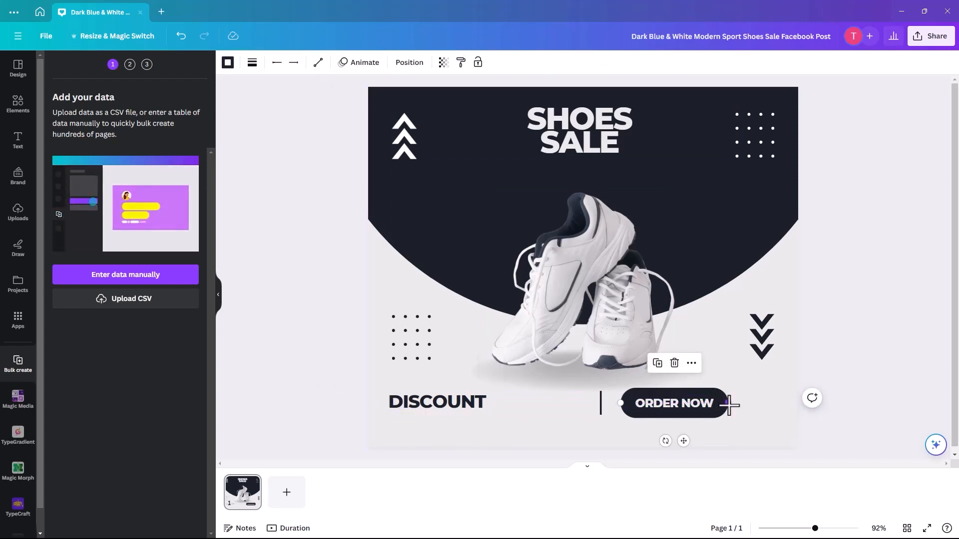
pyautogui.moveTo(729, 404); pyautogui.dragTo(792, 406)
pyautogui.click(681, 406)
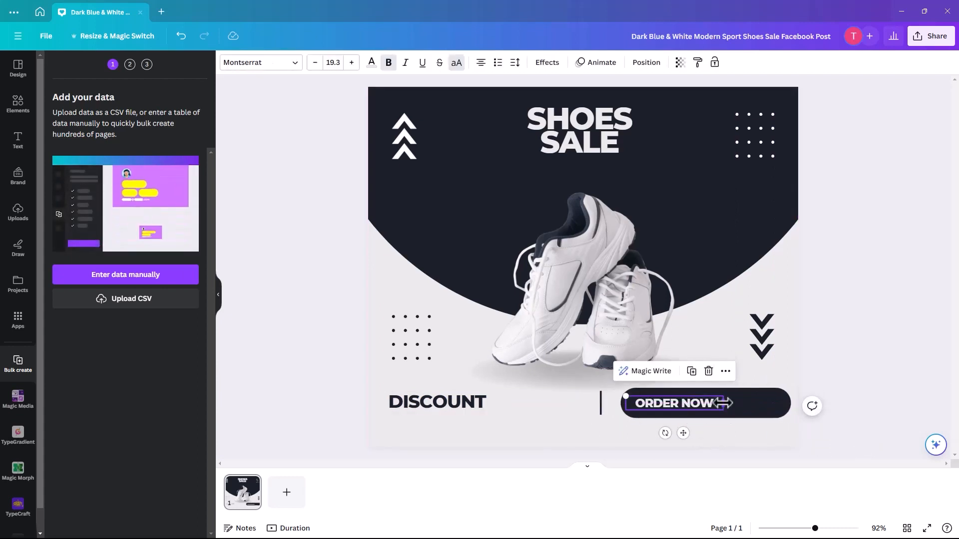
pyautogui.moveTo(722, 403); pyautogui.dragTo(620, 403)
# Set the font size of the ORDER NOW text to 18.
pyautogui.click(675, 406)
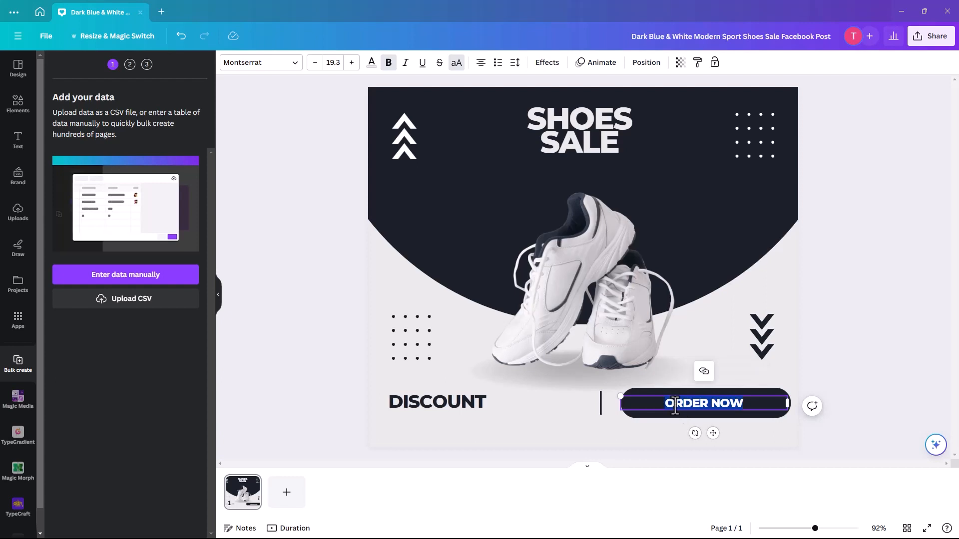
pyautogui.click(328, 63)
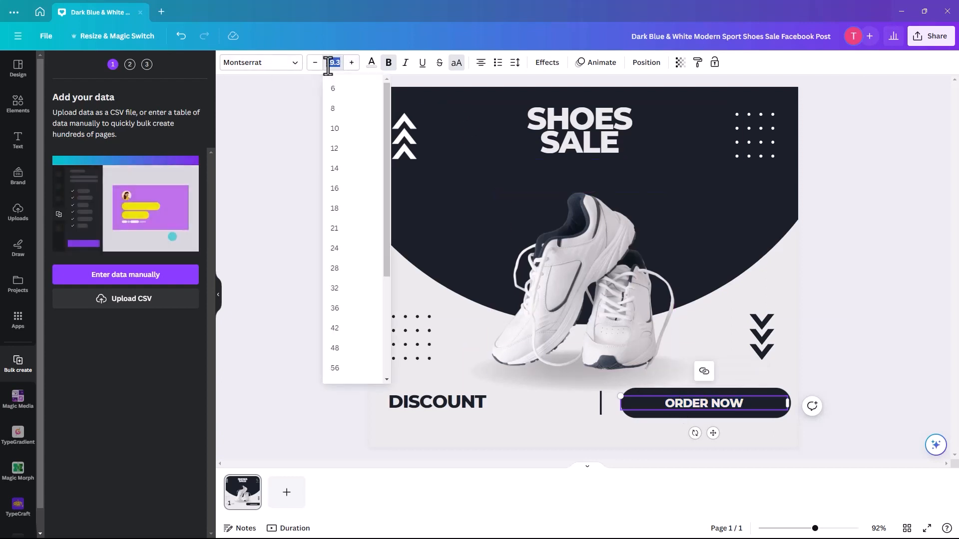
pyautogui.click(328, 66)
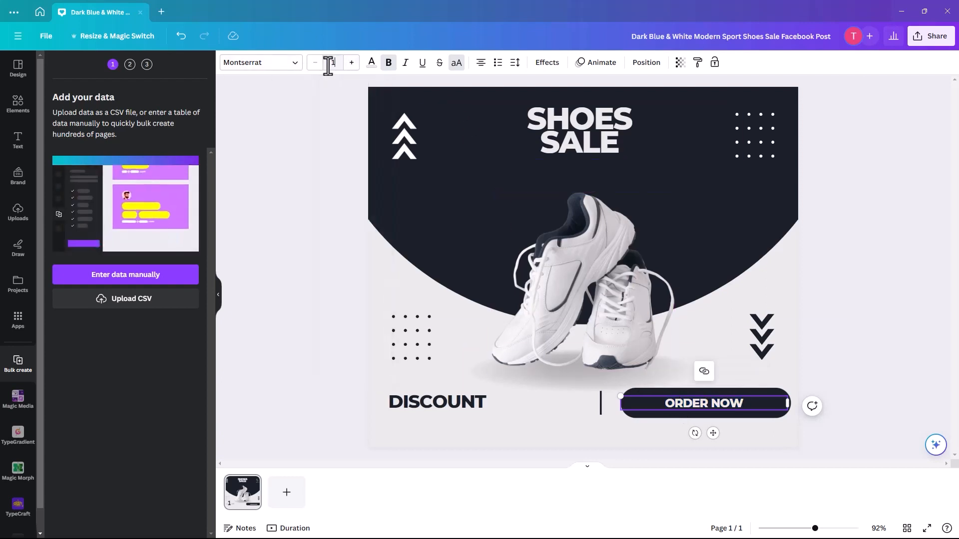
pyautogui.write('18')
pyautogui.press('Return')
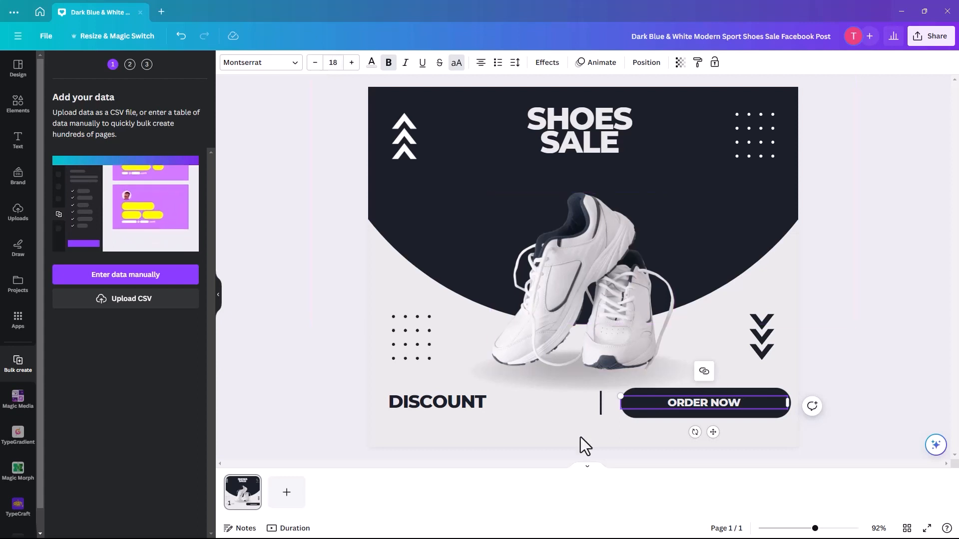
# Move the vertical divider line closer to the ORDER NOW button and shift the DISCOUNT text slightly left.
pyautogui.moveTo(601, 406); pyautogui.dragTo(613, 408)
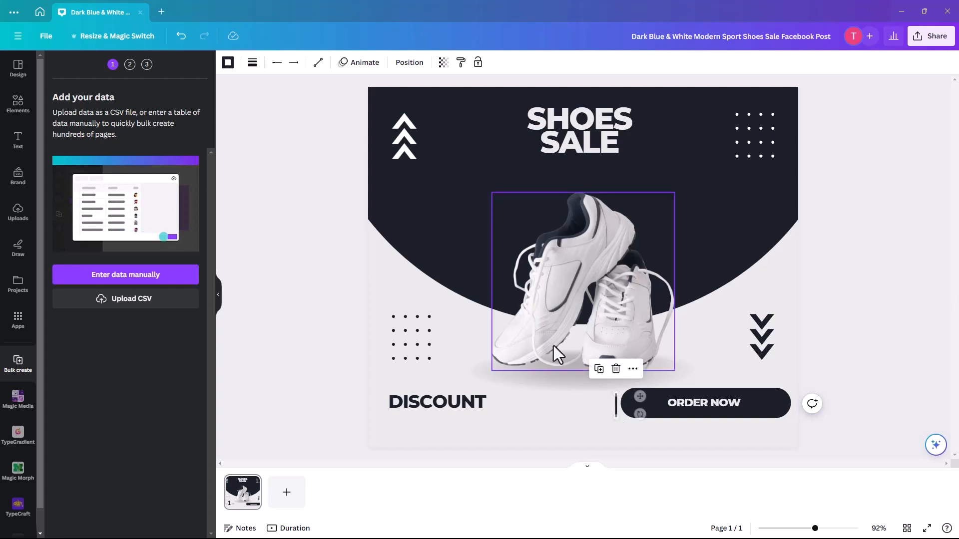
pyautogui.moveTo(429, 405); pyautogui.dragTo(416, 406)
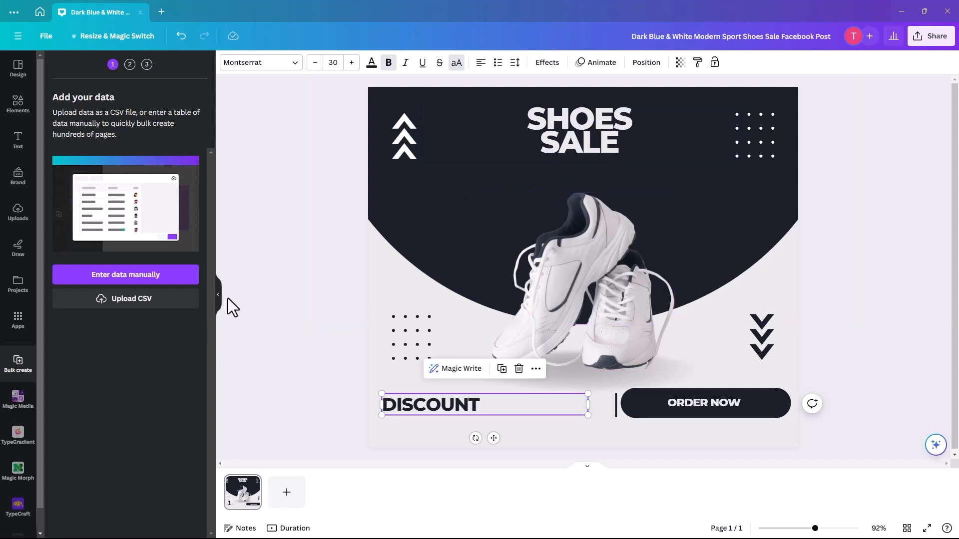
# Upload the CSV file Flash Sale Sports - Sheet1 (4) from Downloads as the Bulk create data.
pyautogui.click(119, 299)
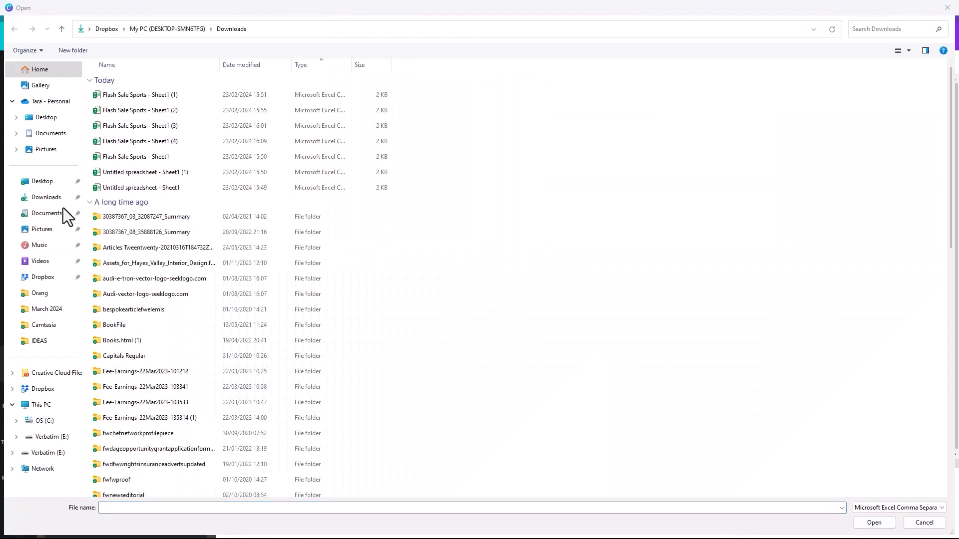
pyautogui.click(122, 139)
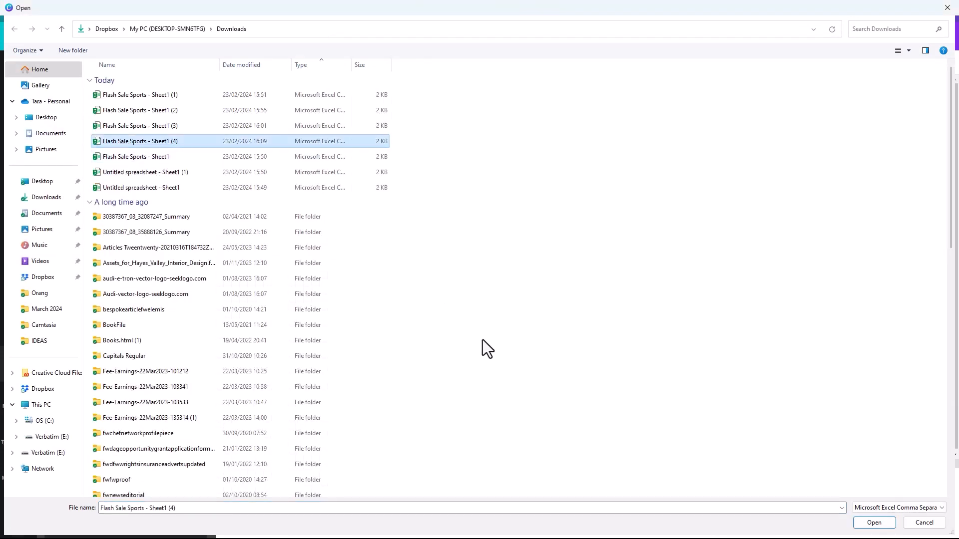
pyautogui.click(883, 527)
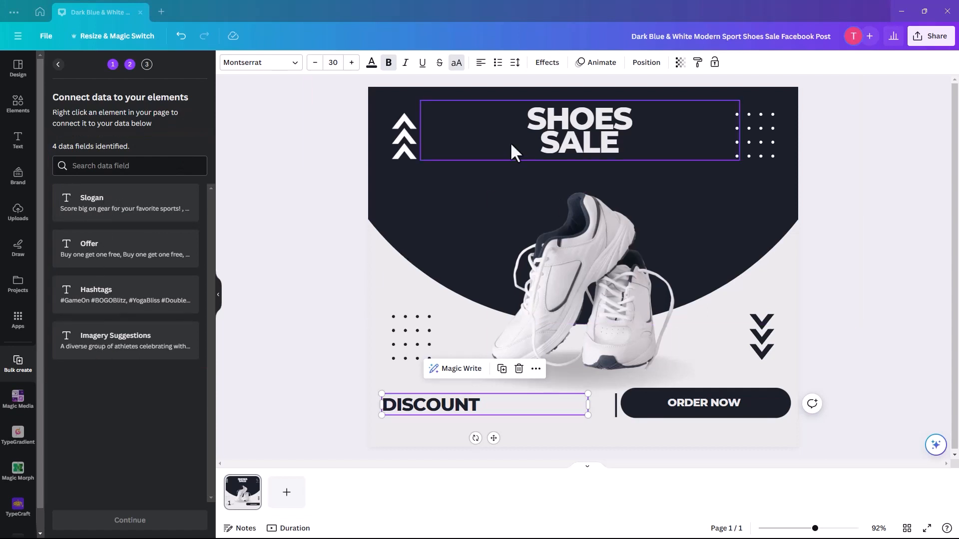
# Connect the SHOES SALE heading to the Slogan data field.
pyautogui.click(569, 133)
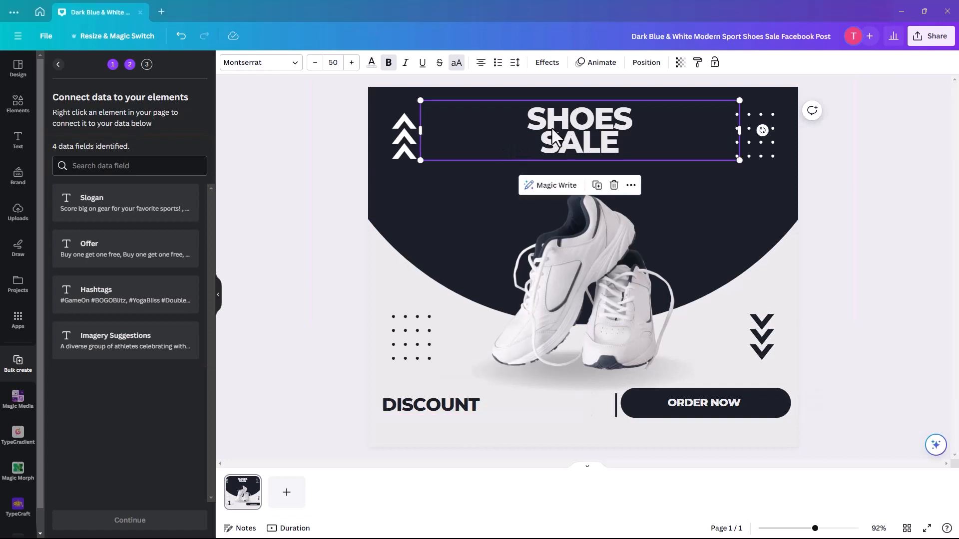
pyautogui.rightClick(556, 132)
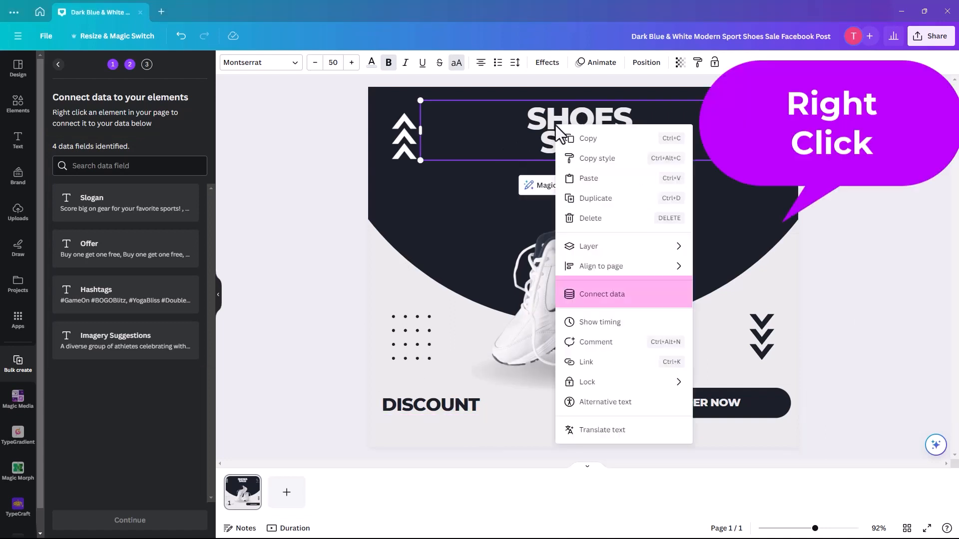
pyautogui.click(587, 300)
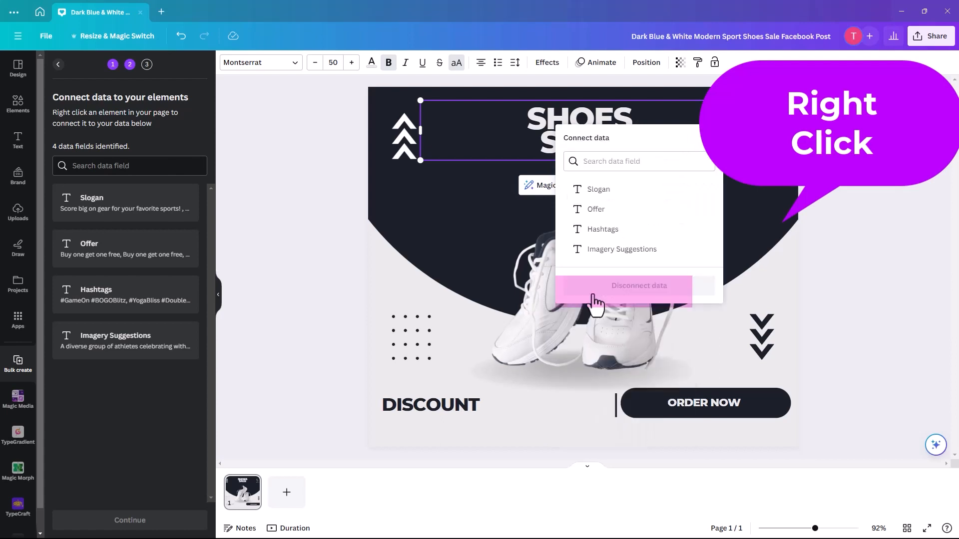
pyautogui.click(590, 195)
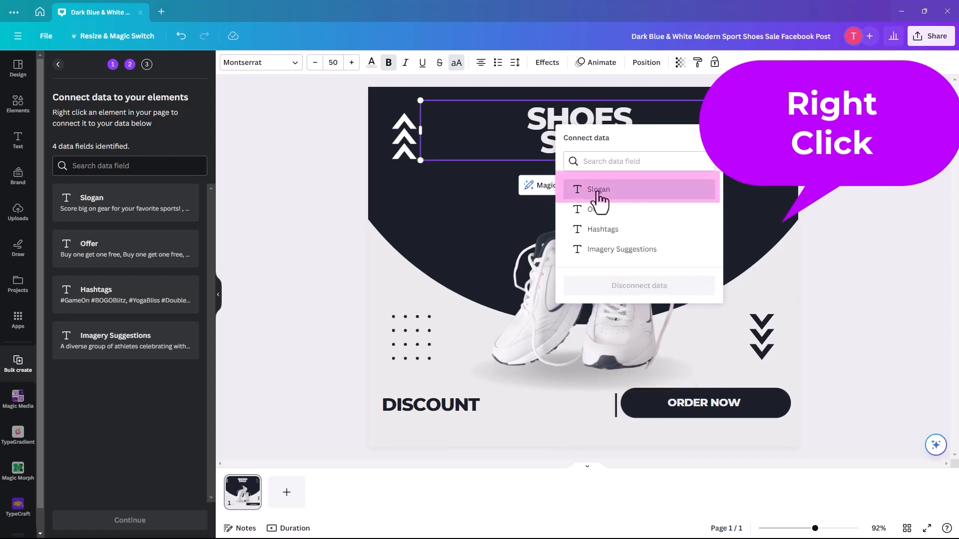
# Connect the DISCOUNT text to the Offer data field.
pyautogui.click(392, 404)
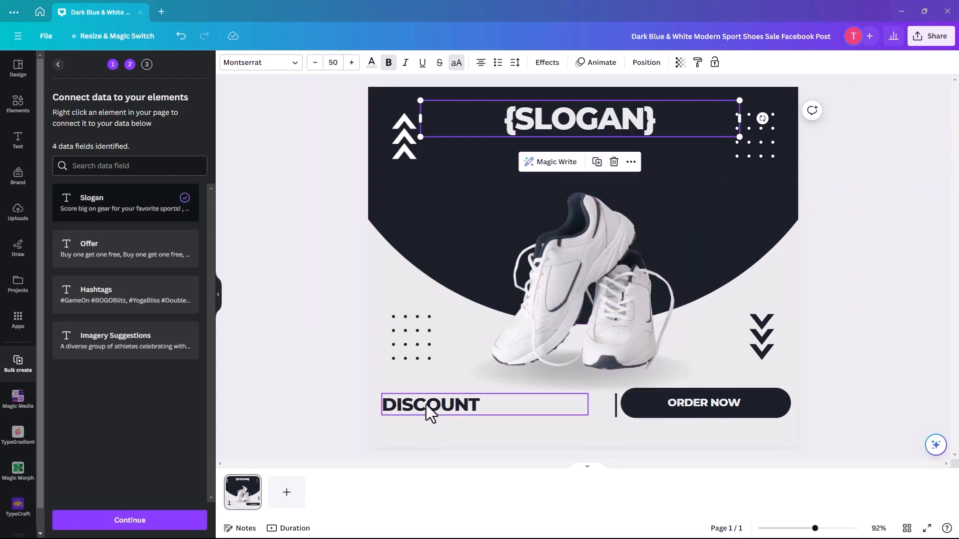
pyautogui.rightClick(426, 406)
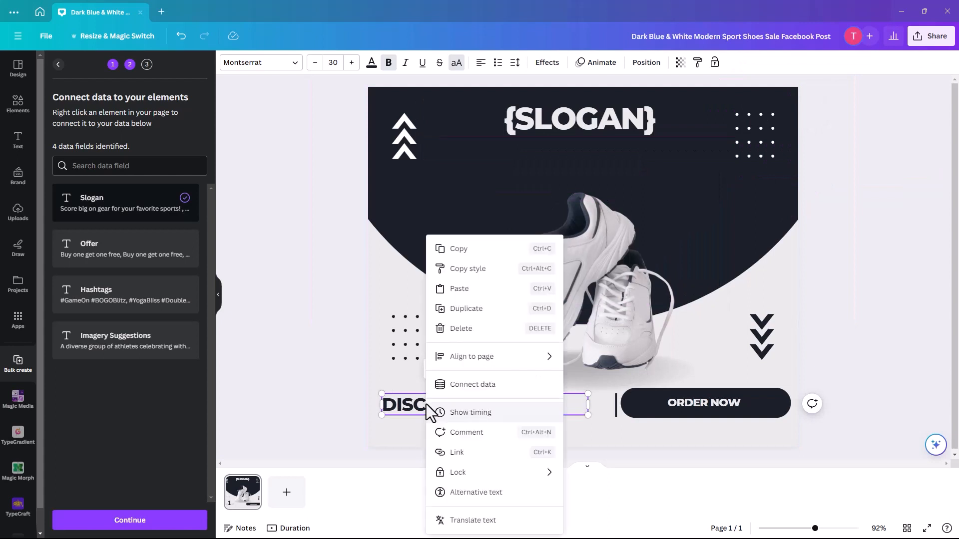
pyautogui.click(469, 386)
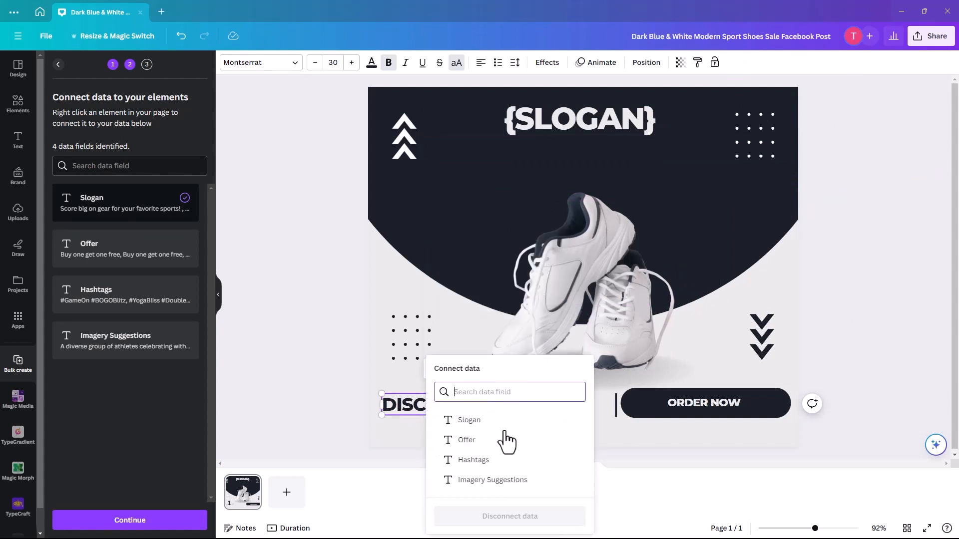
pyautogui.click(491, 440)
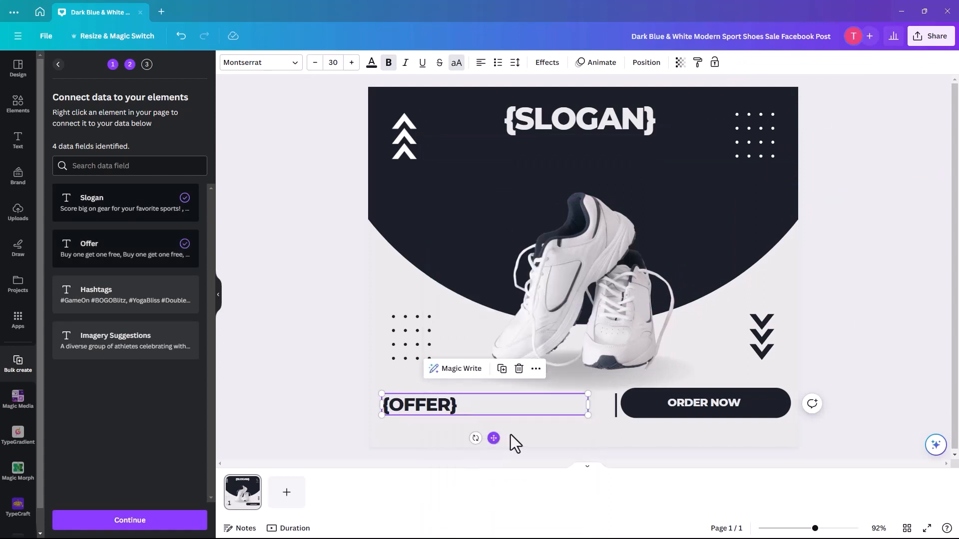
# Connect the ORDER NOW button text to the Hashtags data field.
pyautogui.click(677, 407)
pyautogui.rightClick(677, 406)
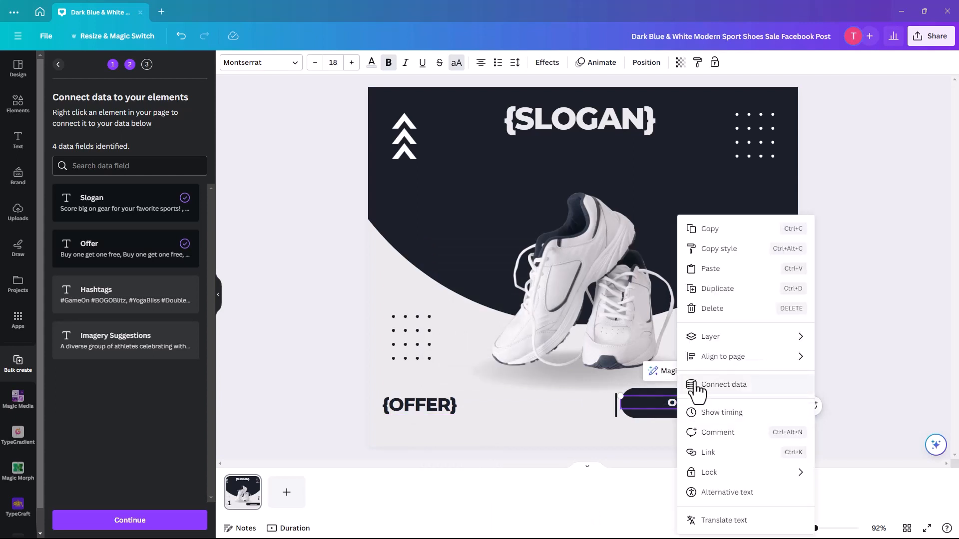
pyautogui.click(696, 387)
pyautogui.click(709, 460)
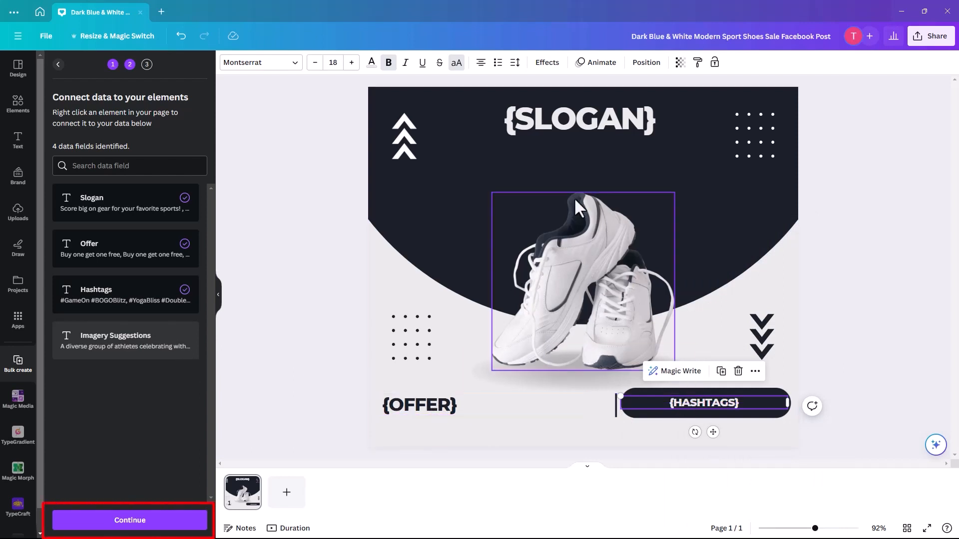
# Continue to applying the data and generate 7 designs with all slogan rows selected.
pyautogui.click(123, 523)
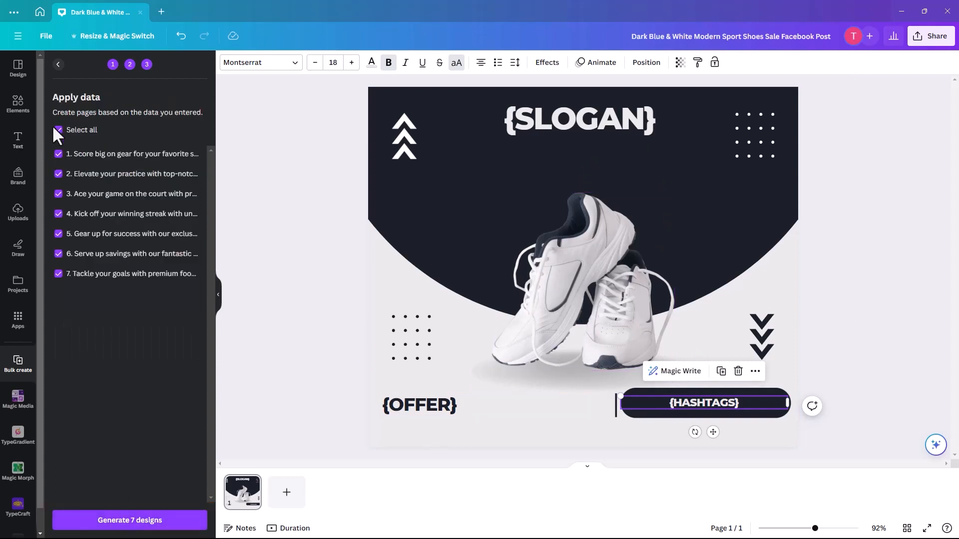
pyautogui.click(58, 130)
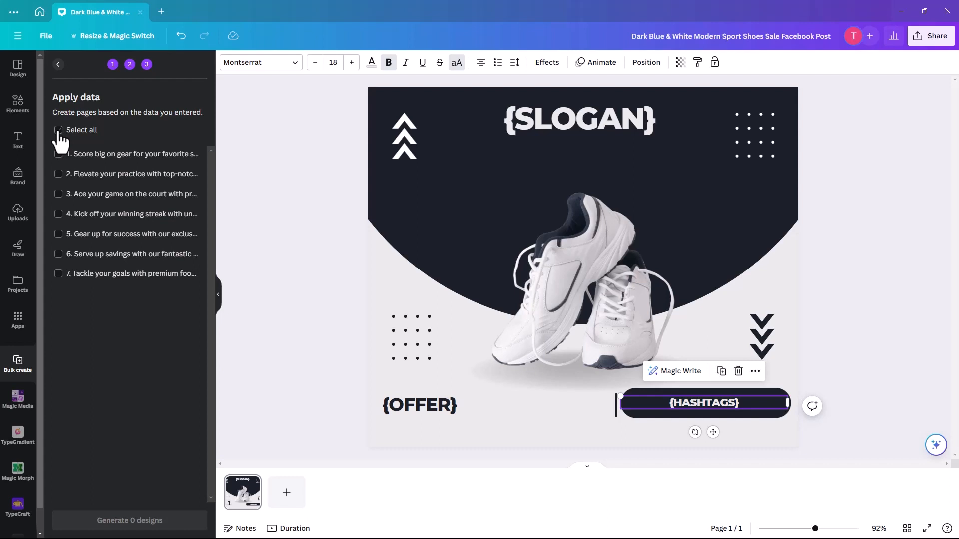
pyautogui.click(58, 131)
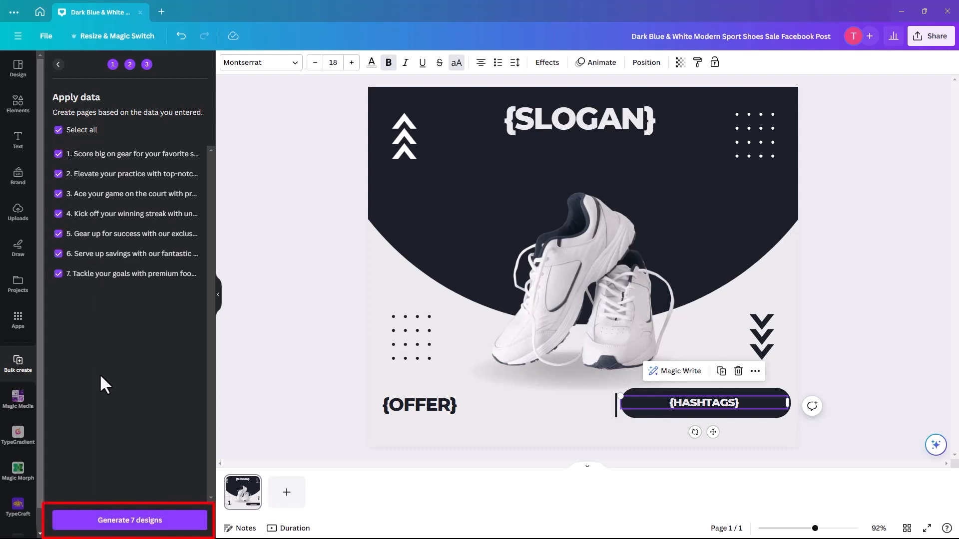
pyautogui.click(122, 525)
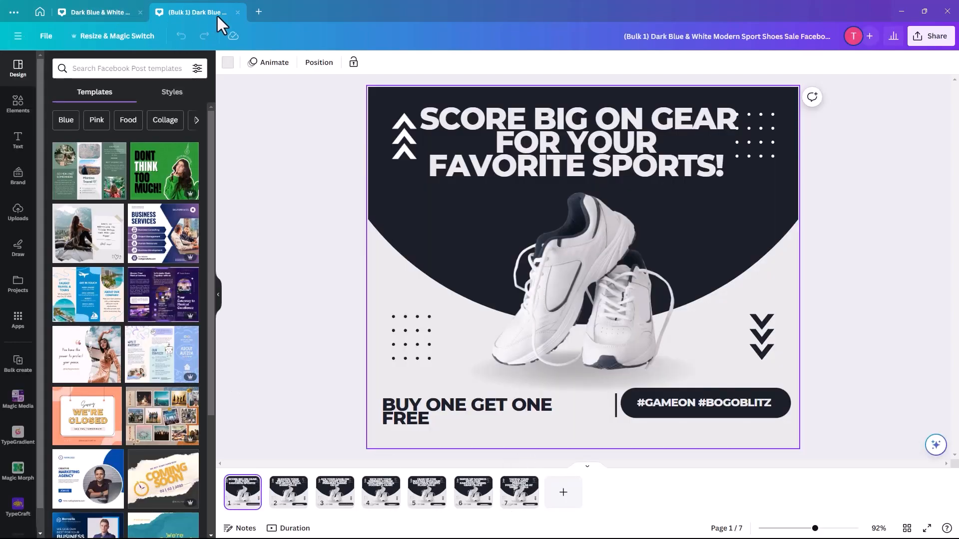
# On page 1 of the generated design, widen the offer text box so it fits on one line and set the slogan's line spacing to 0.92.
pyautogui.click(100, 13)
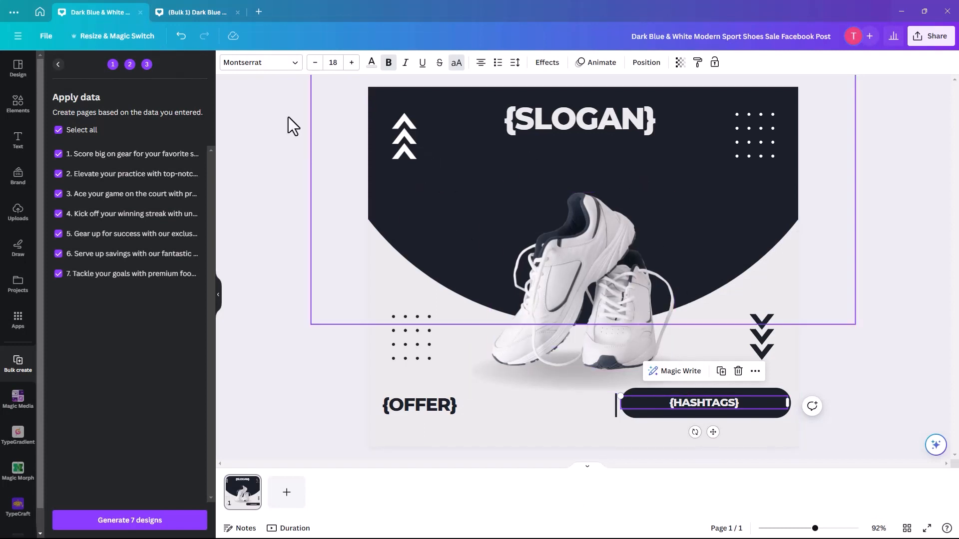
pyautogui.click(193, 14)
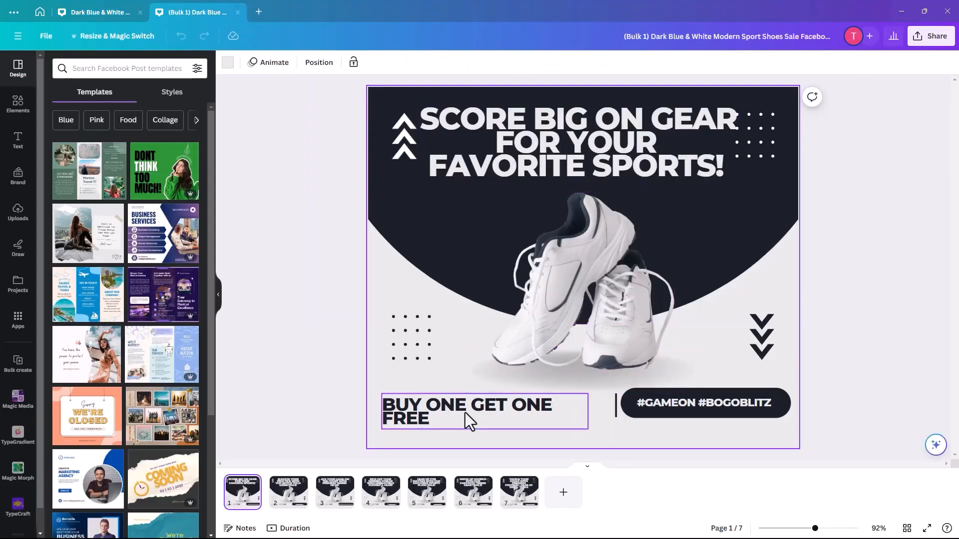
pyautogui.click(445, 418)
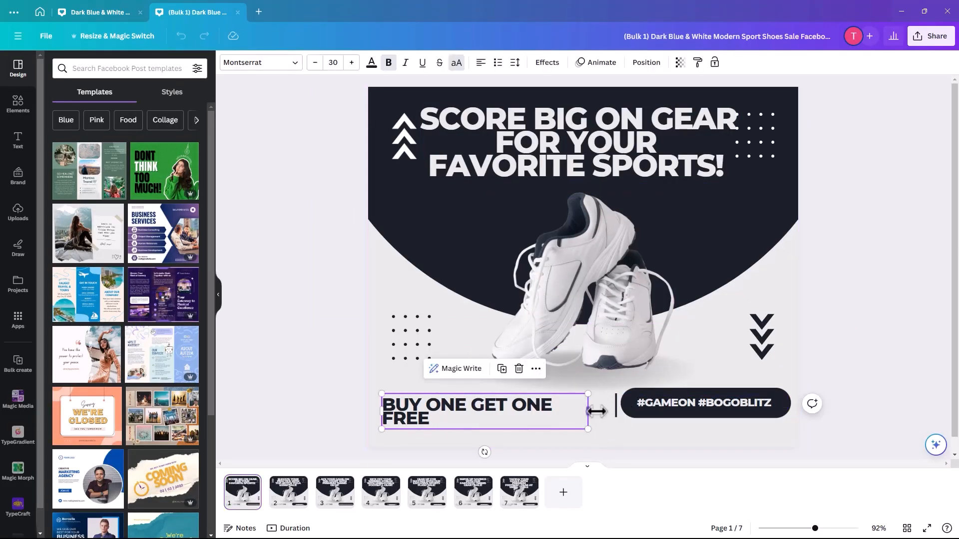
pyautogui.moveTo(596, 411); pyautogui.dragTo(612, 411)
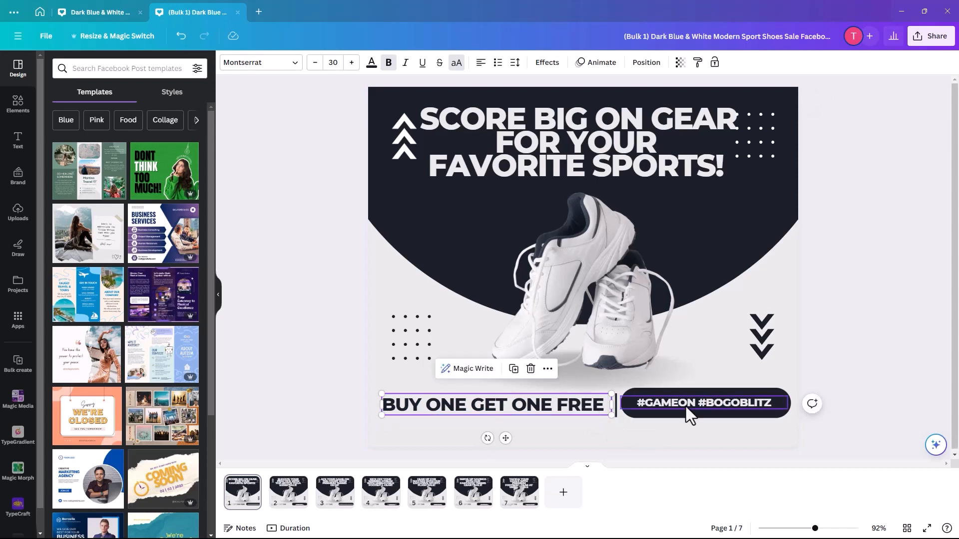
pyautogui.click(570, 170)
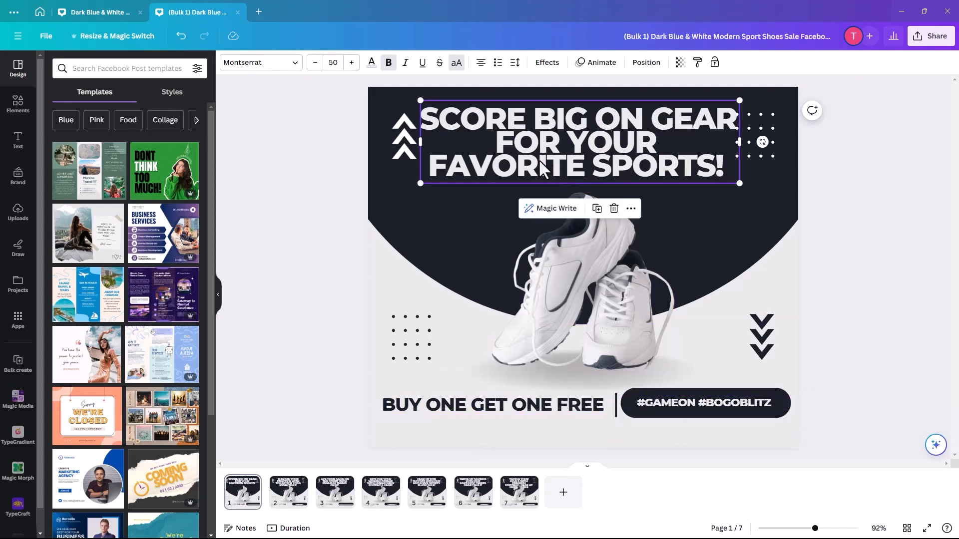
pyautogui.click(515, 62)
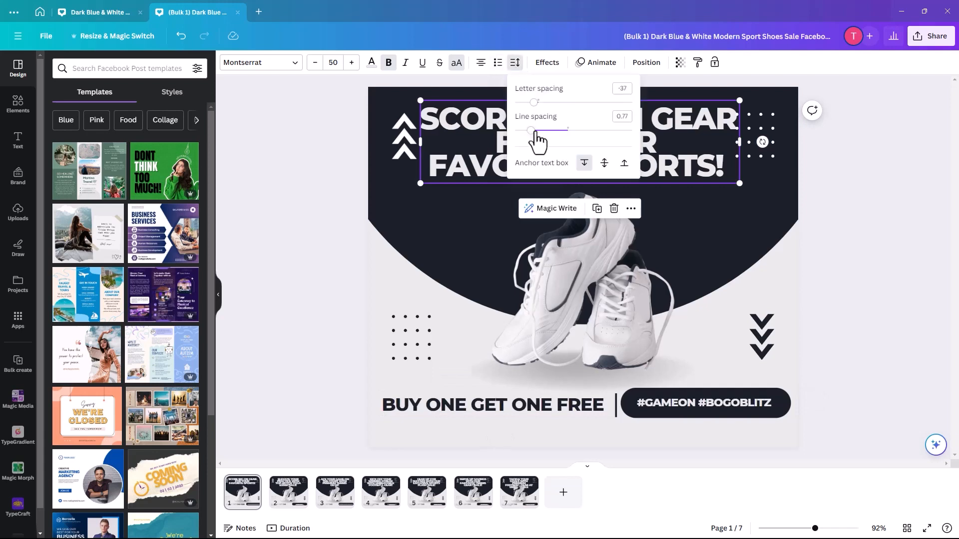
pyautogui.moveTo(531, 133); pyautogui.dragTo(540, 131)
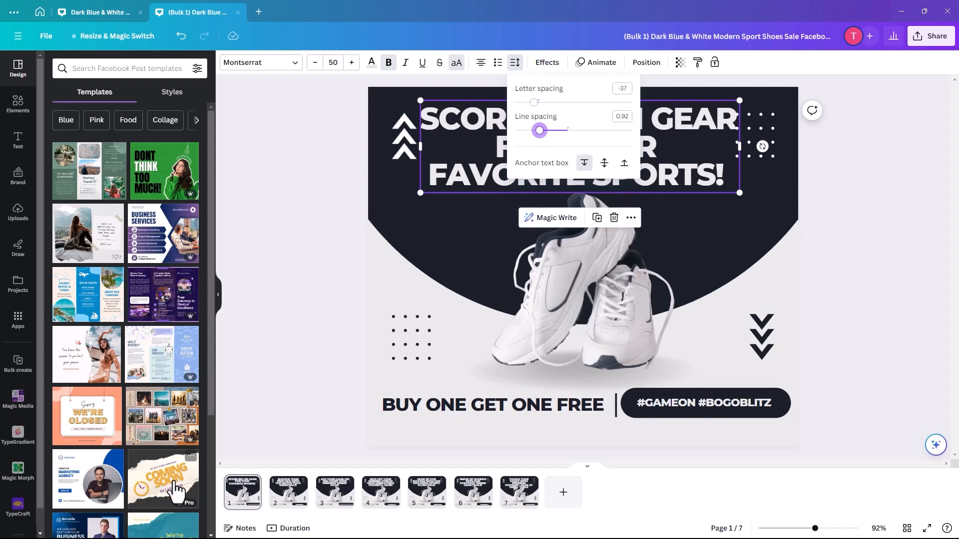
# Set the line spacing of the yoga slogan on page 2 to 0.85.
pyautogui.click(294, 500)
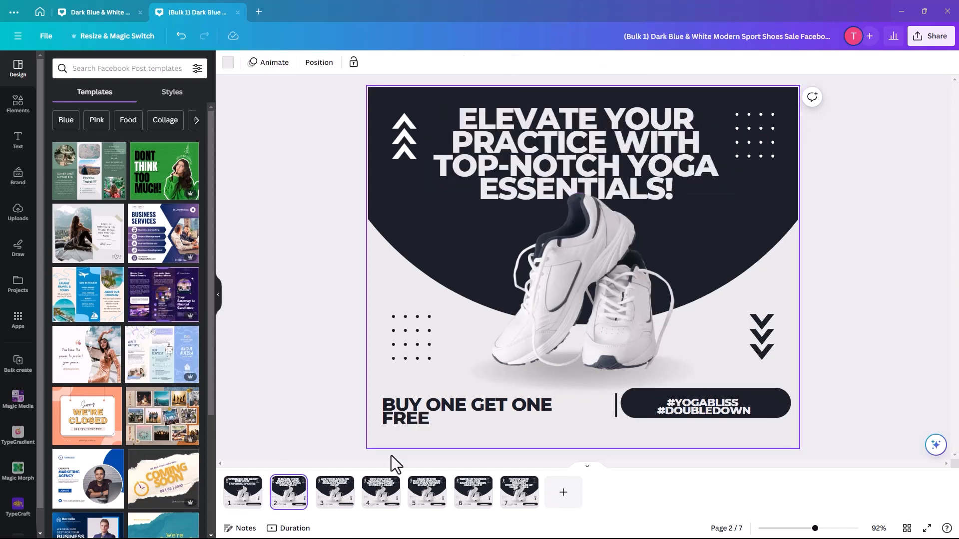
pyautogui.click(523, 186)
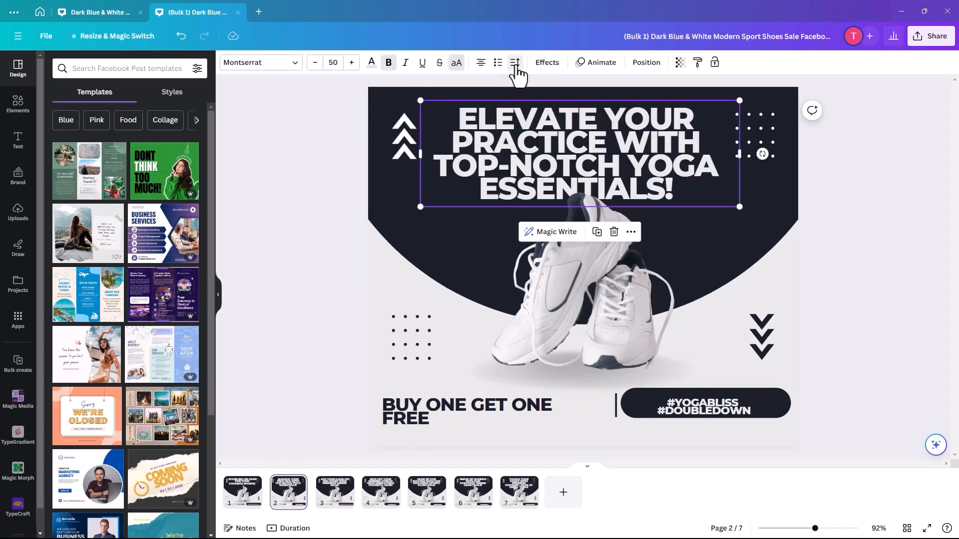
pyautogui.click(515, 62)
pyautogui.moveTo(531, 131); pyautogui.dragTo(535, 131)
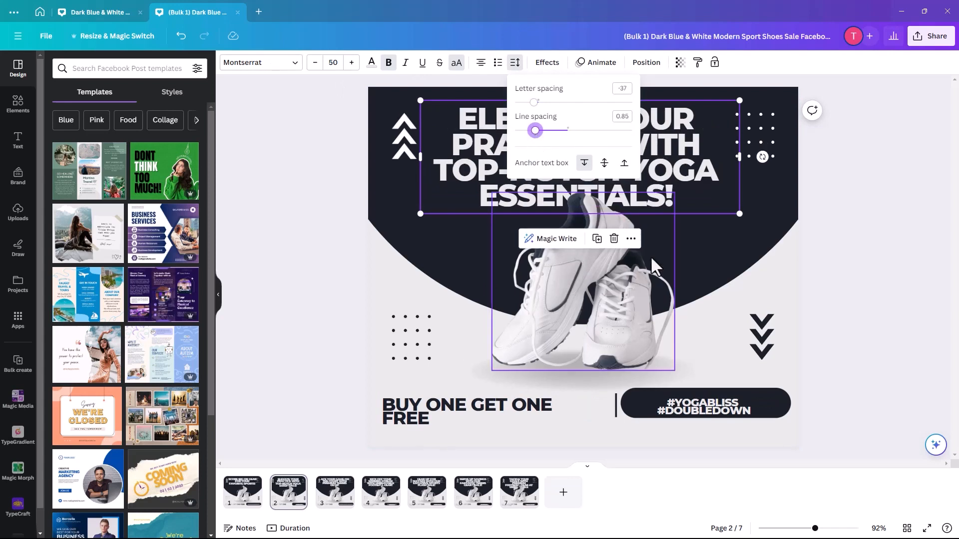
pyautogui.click(862, 268)
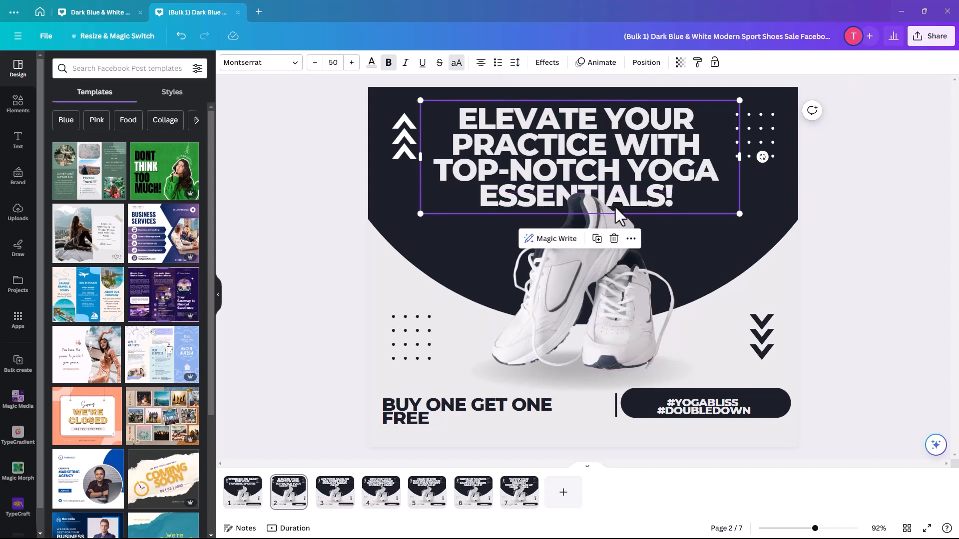
# On page 2, widen the offer text box to fit on one line and move the hashtags slightly up within their dark button.
pyautogui.click(506, 415)
pyautogui.moveTo(588, 413); pyautogui.dragTo(613, 415)
pyautogui.click(713, 406)
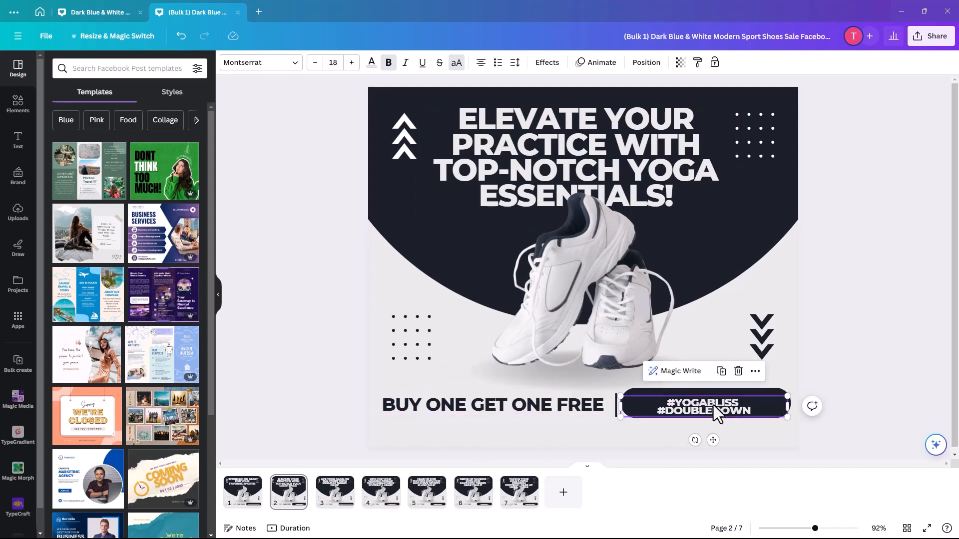
pyautogui.click(714, 405)
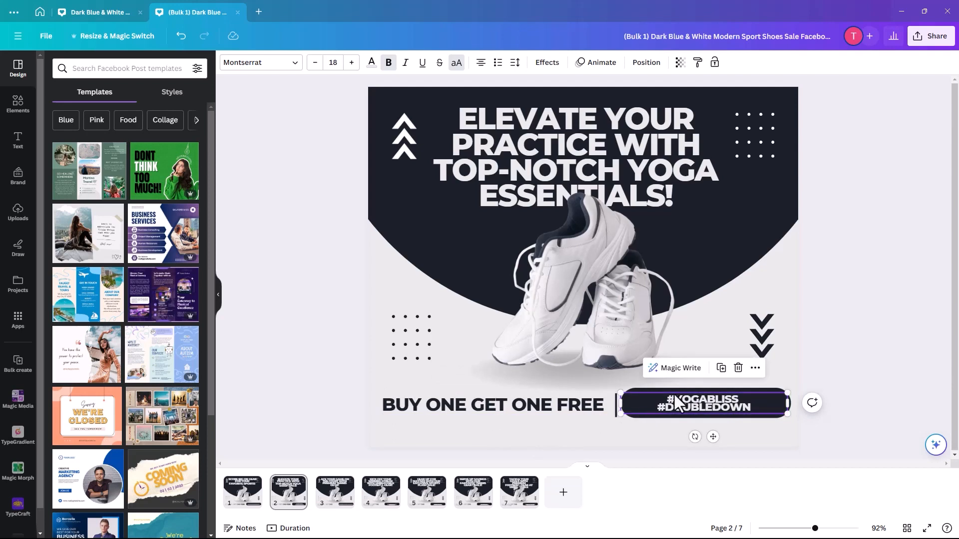
pyautogui.click(249, 496)
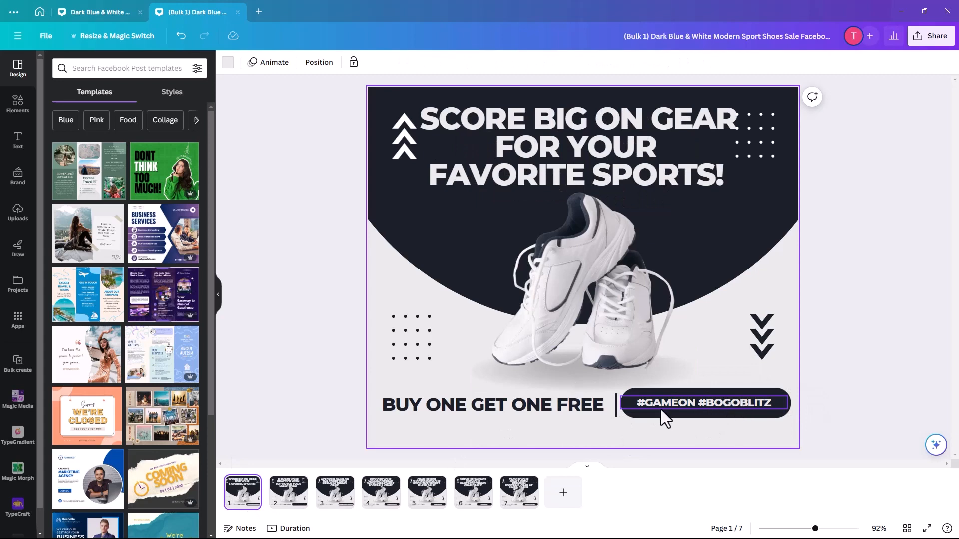
pyautogui.click(293, 495)
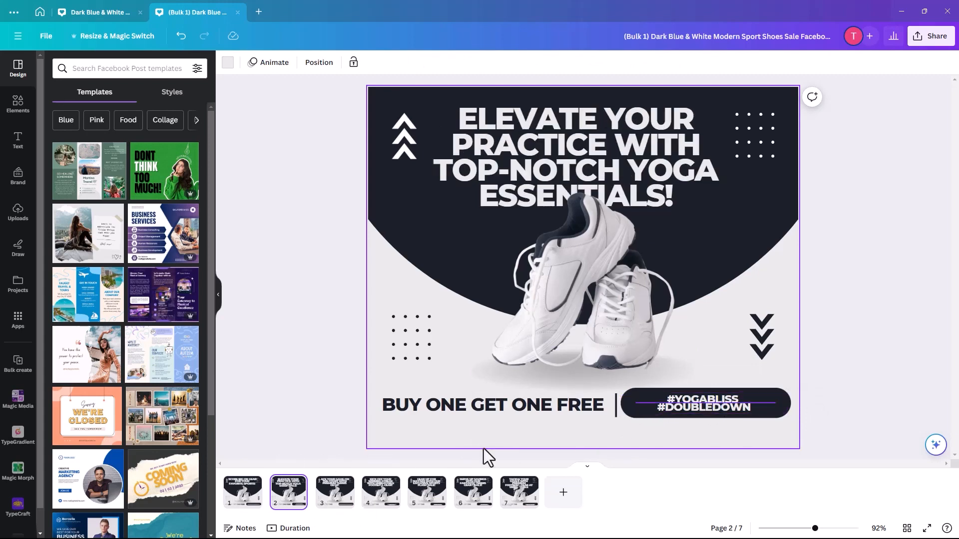
# On page 3, widen the offer text box to fit on one line and set the tennis slogan's line spacing to 0.86.
pyautogui.click(335, 492)
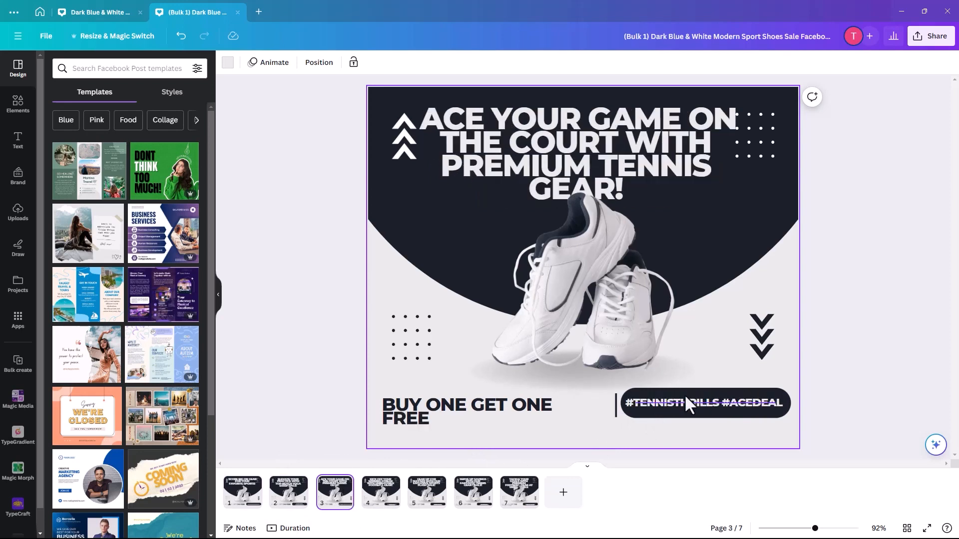
pyautogui.click(462, 417)
pyautogui.moveTo(591, 410); pyautogui.dragTo(613, 403)
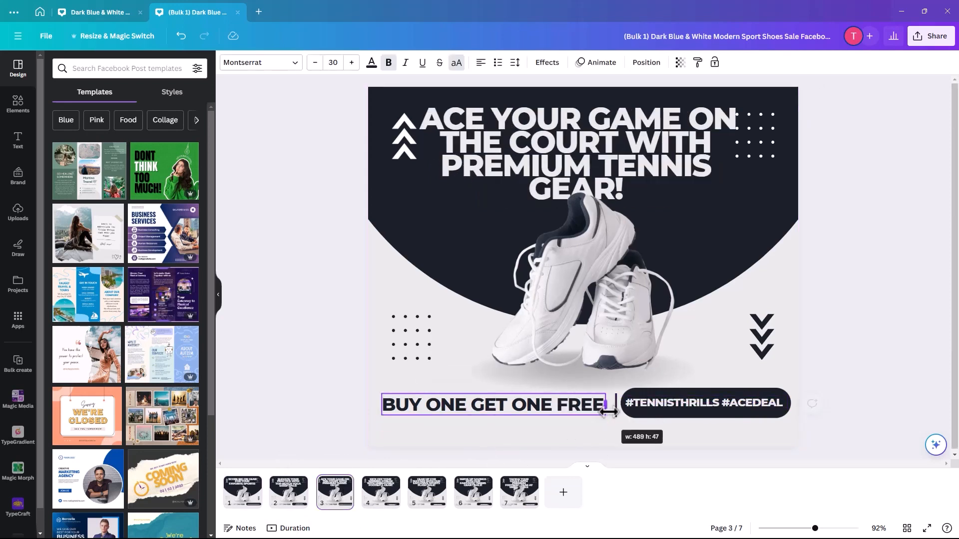
pyautogui.click(522, 152)
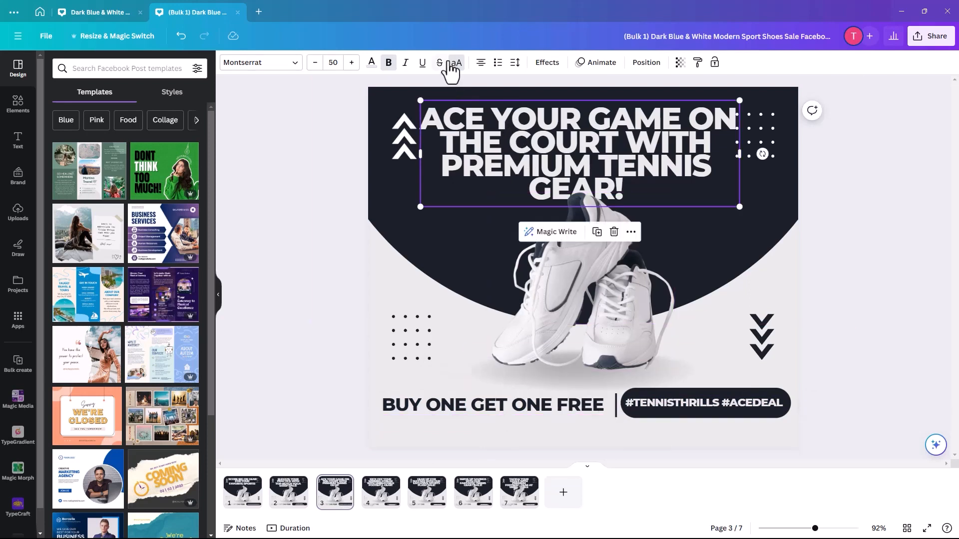
pyautogui.click(515, 63)
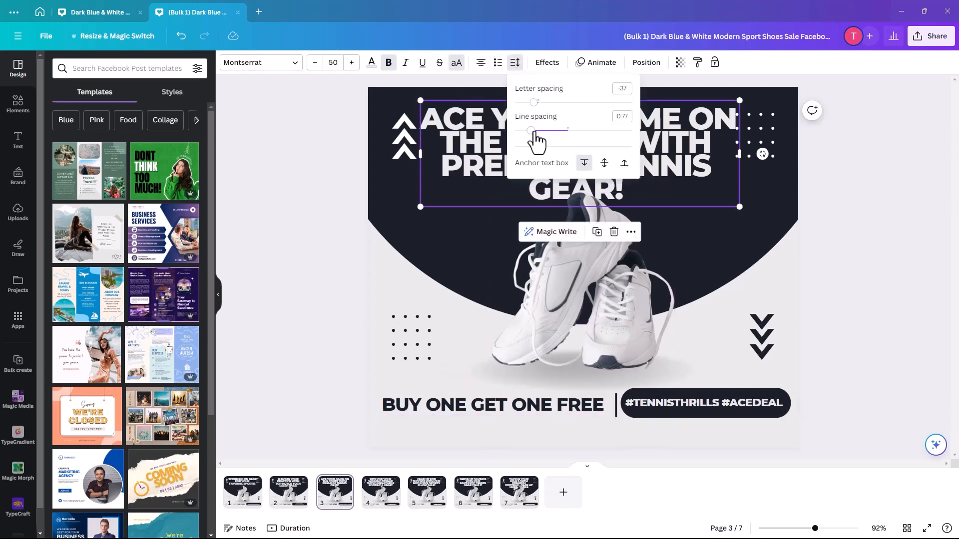
pyautogui.moveTo(531, 130); pyautogui.dragTo(535, 130)
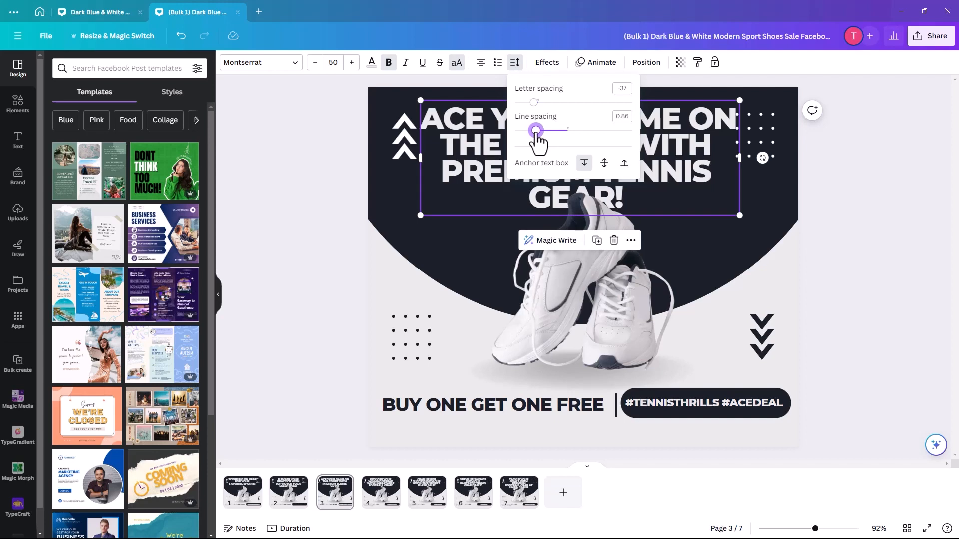
# On page 4, set the football slogan's line spacing to 0.86 and widen the BUY TWO GET THE THIRD FREE text box up to the divider.
pyautogui.click(380, 495)
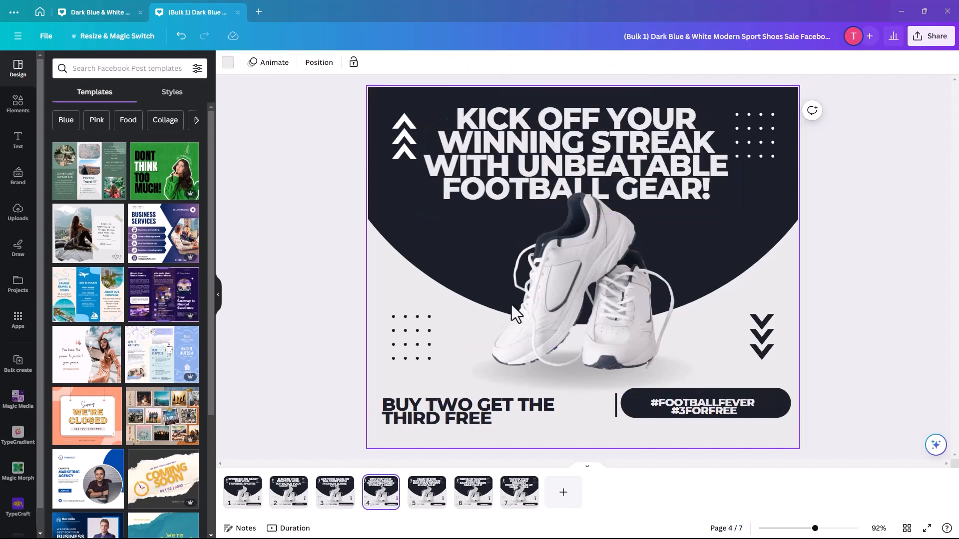
pyautogui.click(570, 176)
pyautogui.click(515, 64)
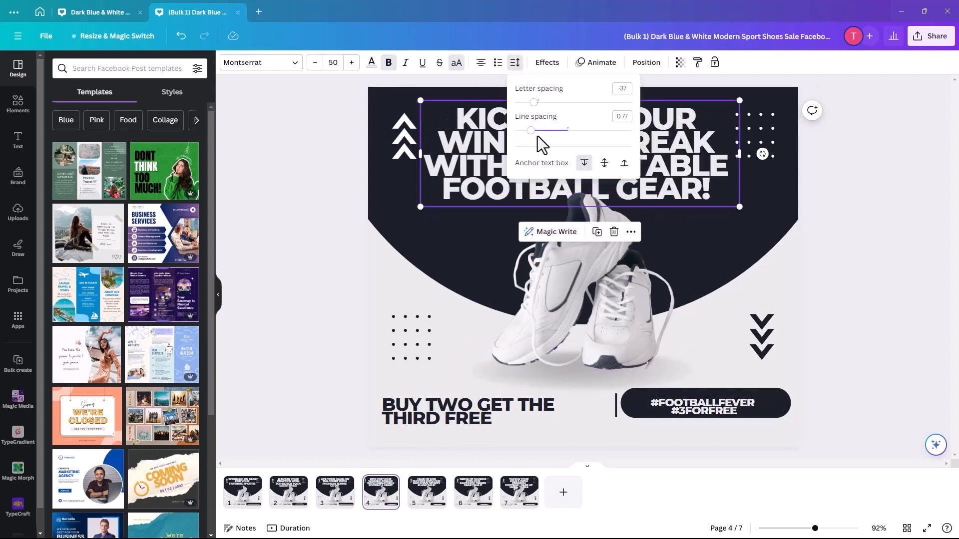
pyautogui.moveTo(531, 131); pyautogui.dragTo(536, 131)
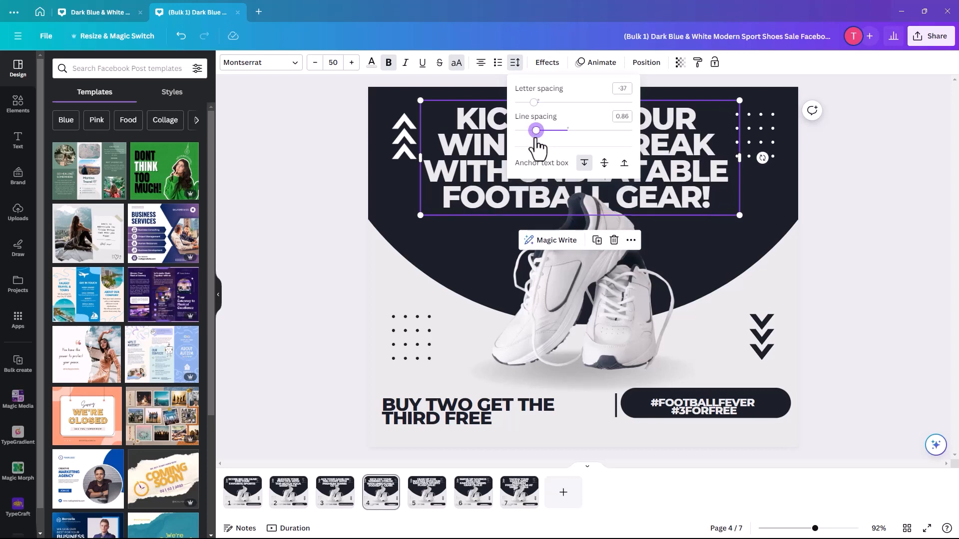
pyautogui.click(505, 405)
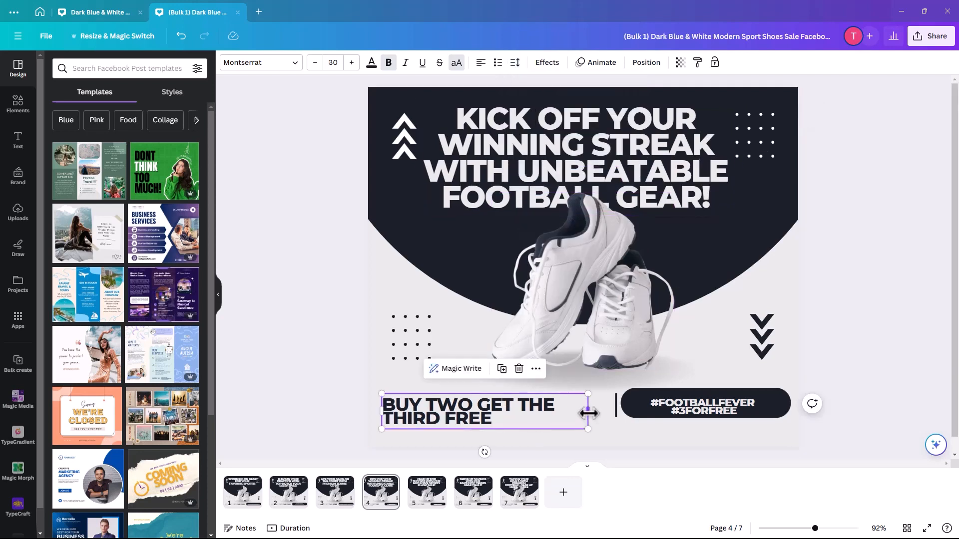
pyautogui.moveTo(588, 413); pyautogui.dragTo(611, 413)
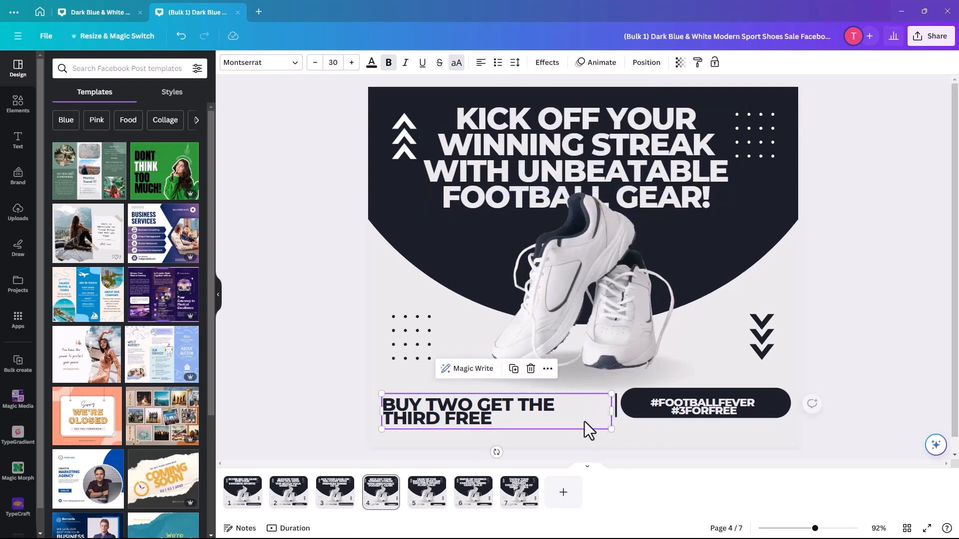
# On page 4, center-align the BUY TWO GET THE THIRD FREE offer text and slightly increase its line spacing.
pyautogui.doubleClick(461, 421)
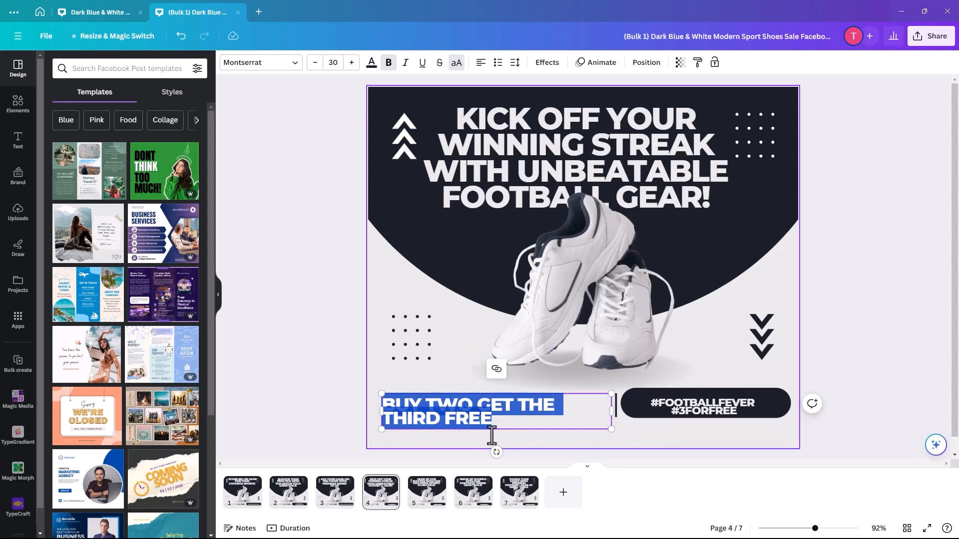
pyautogui.click(481, 63)
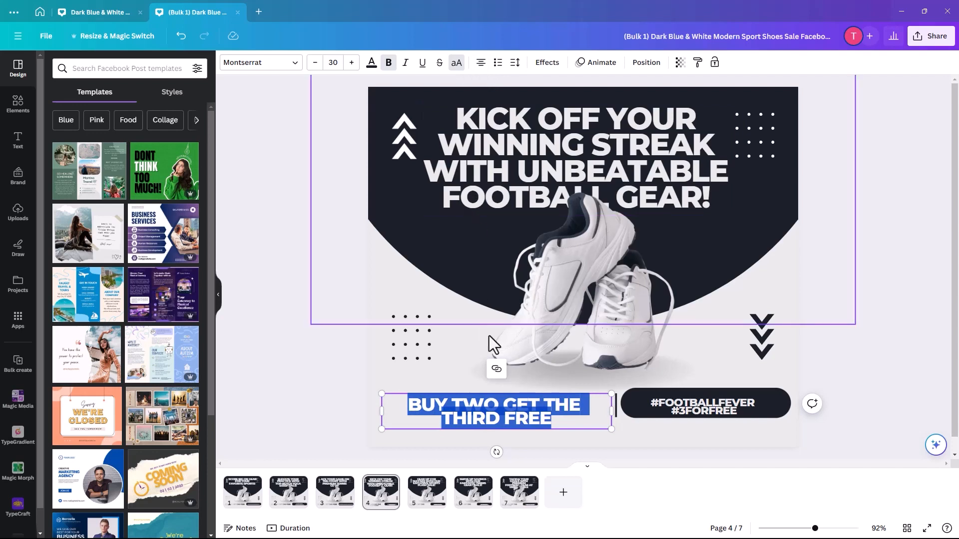
pyautogui.click(515, 62)
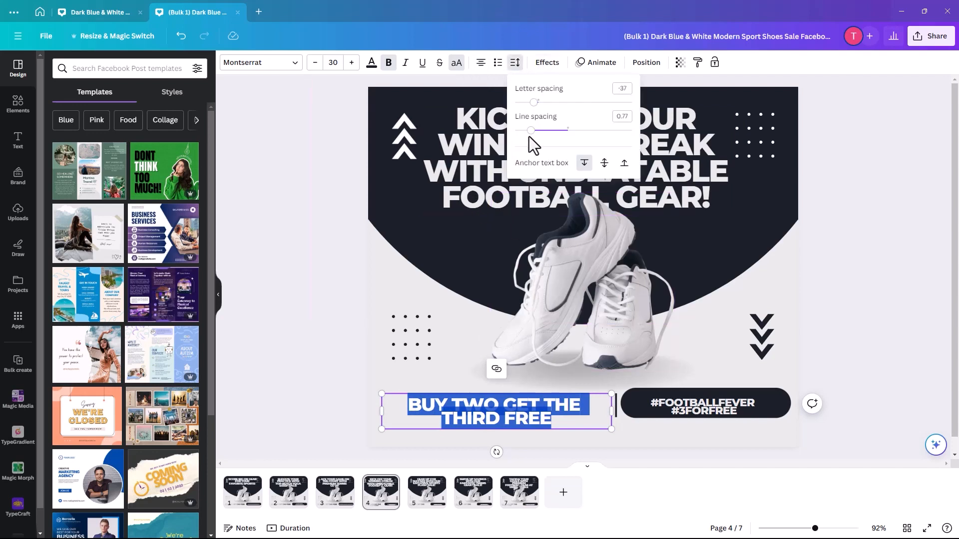
pyautogui.moveTo(530, 136); pyautogui.dragTo(538, 136)
pyautogui.click(343, 398)
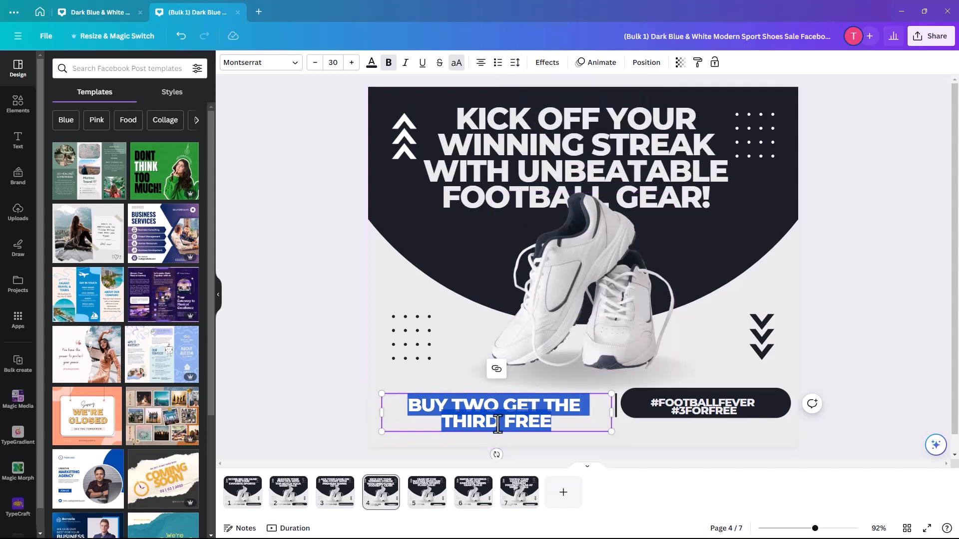
# Move page 4's offer text slightly up so it lines up with the divider and hashtag button.
pyautogui.click(374, 386)
pyautogui.click(489, 418)
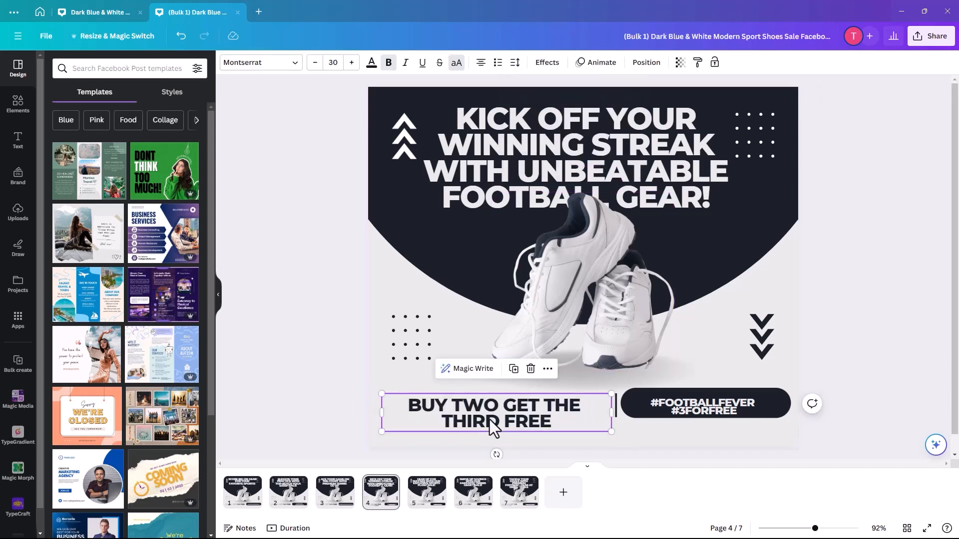
pyautogui.moveTo(489, 418); pyautogui.dragTo(489, 412)
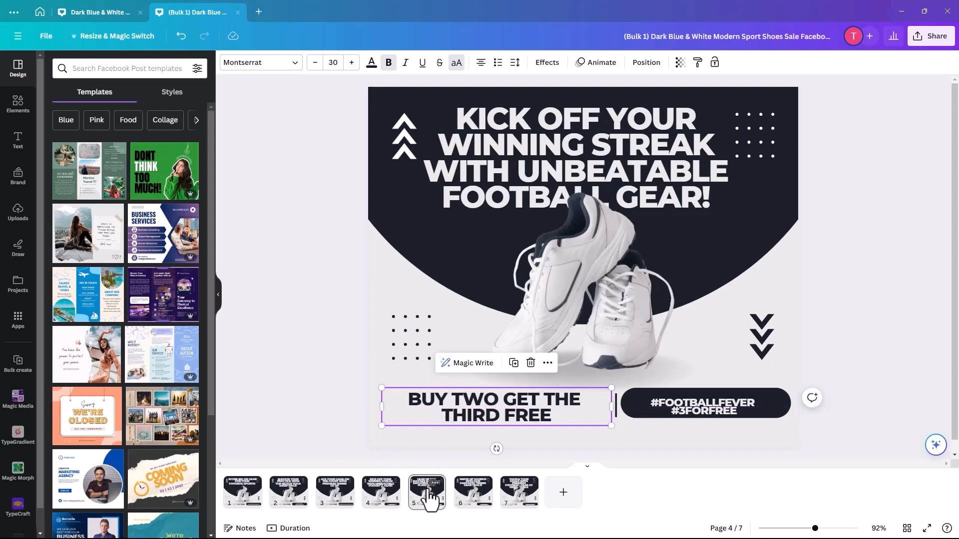
# On page 5, widen the BUY ONE GET ONE FREE text box to fit on one line and move the hashtags slightly up within their dark button.
pyautogui.click(427, 492)
pyautogui.click(447, 417)
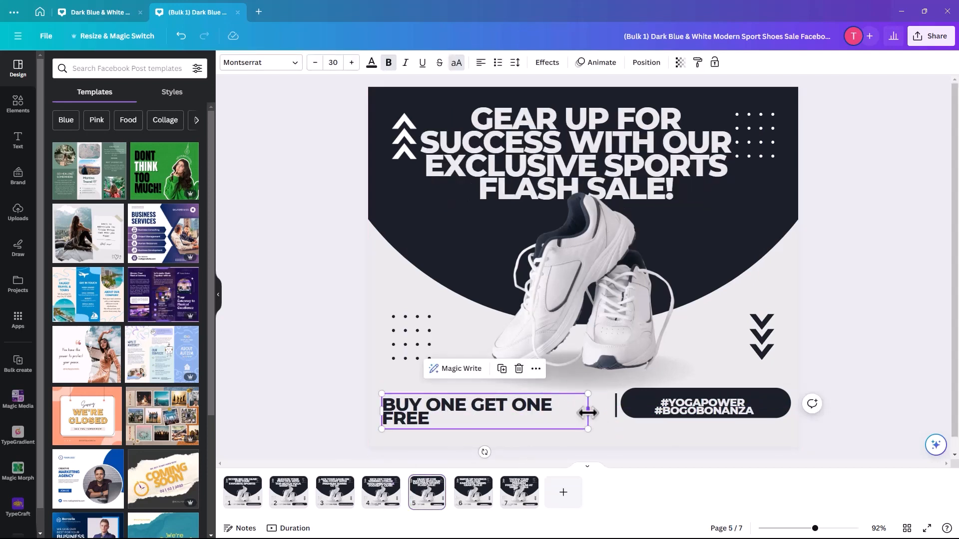
pyautogui.moveTo(588, 412); pyautogui.dragTo(613, 414)
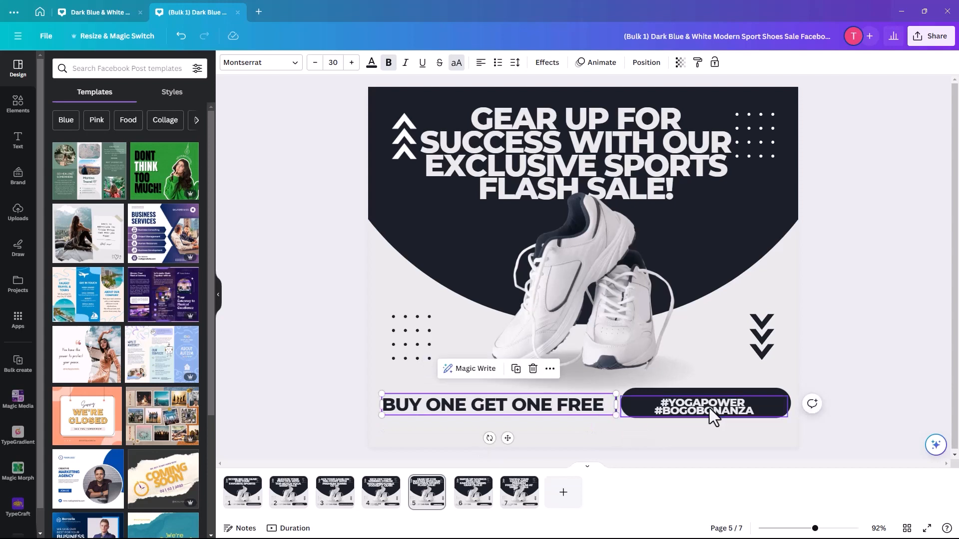
pyautogui.click(699, 407)
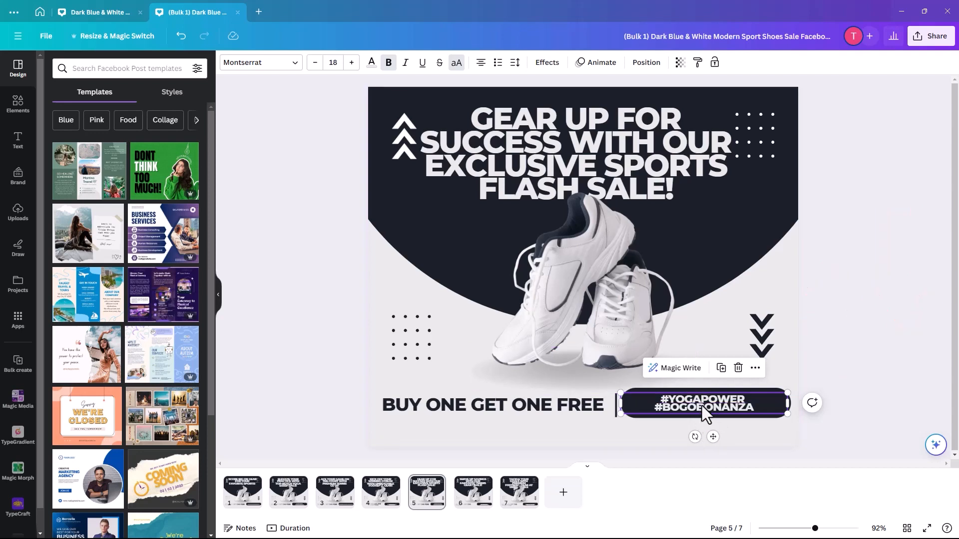
# Set the line spacing of page 5's sports flash sale slogan to 0.86.
pyautogui.click(560, 145)
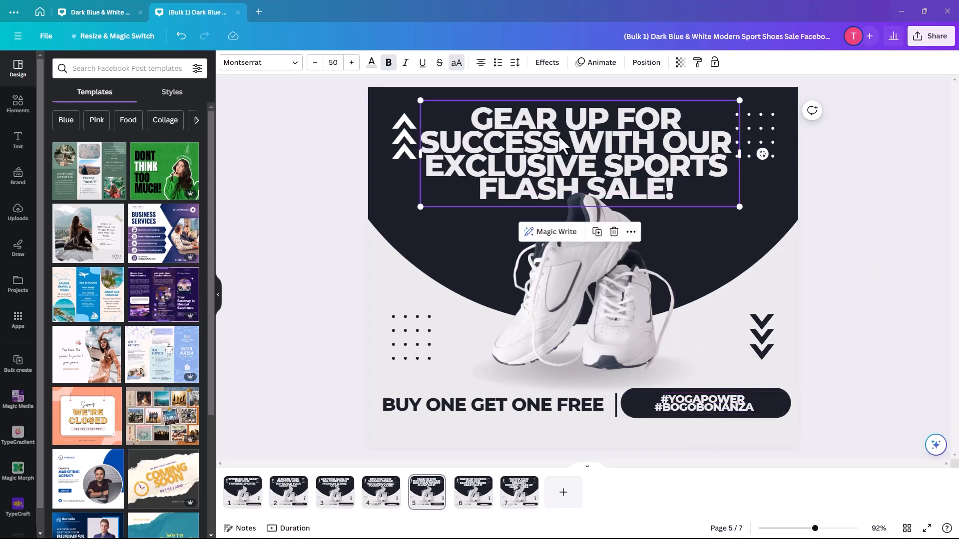
pyautogui.click(515, 62)
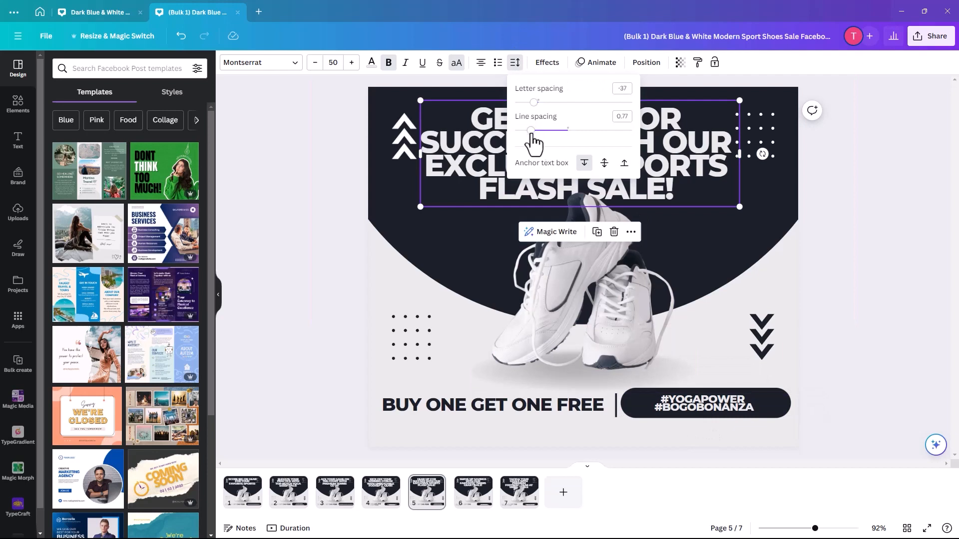
pyautogui.moveTo(531, 133); pyautogui.dragTo(536, 134)
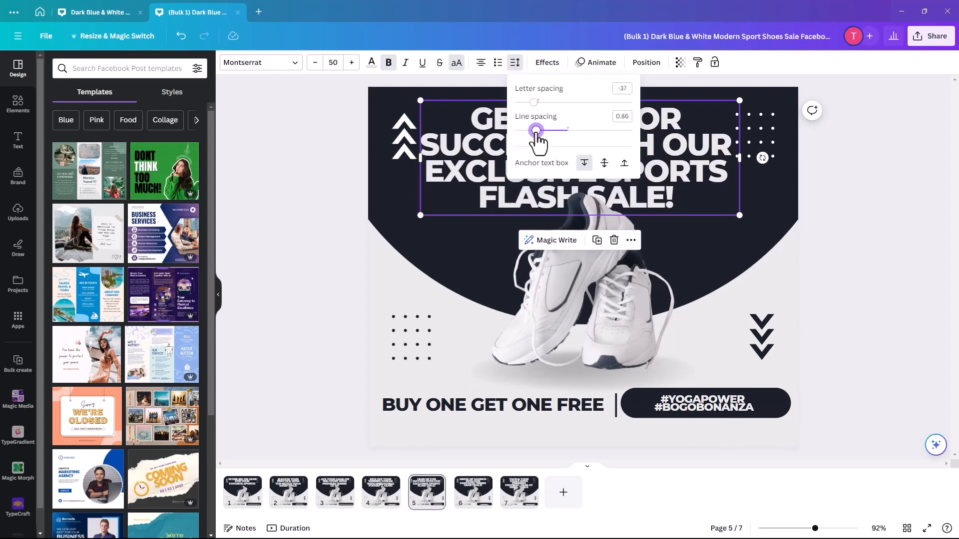
# On page 6, set the tennis slogan's line spacing to 0.84.
pyautogui.click(473, 504)
pyautogui.click(546, 164)
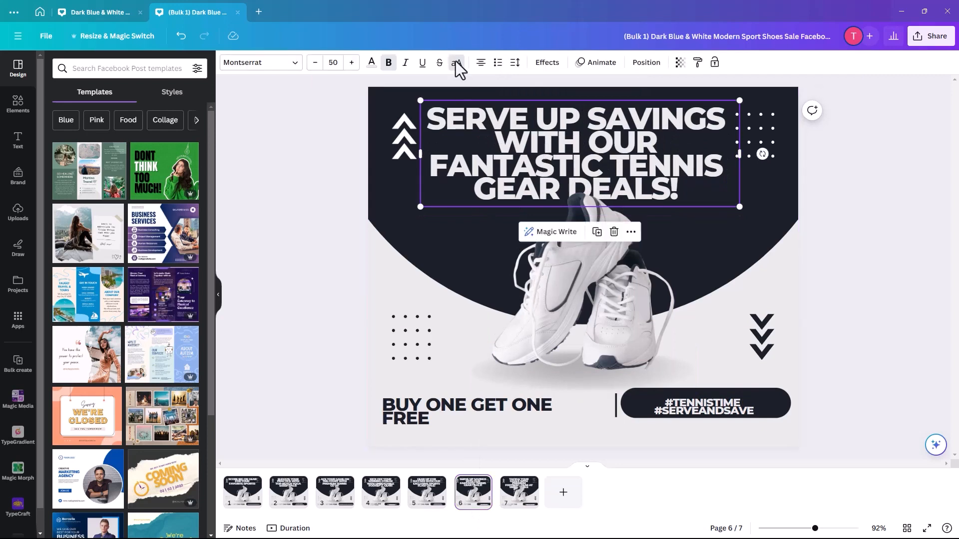
pyautogui.click(515, 62)
pyautogui.moveTo(531, 131); pyautogui.dragTo(535, 131)
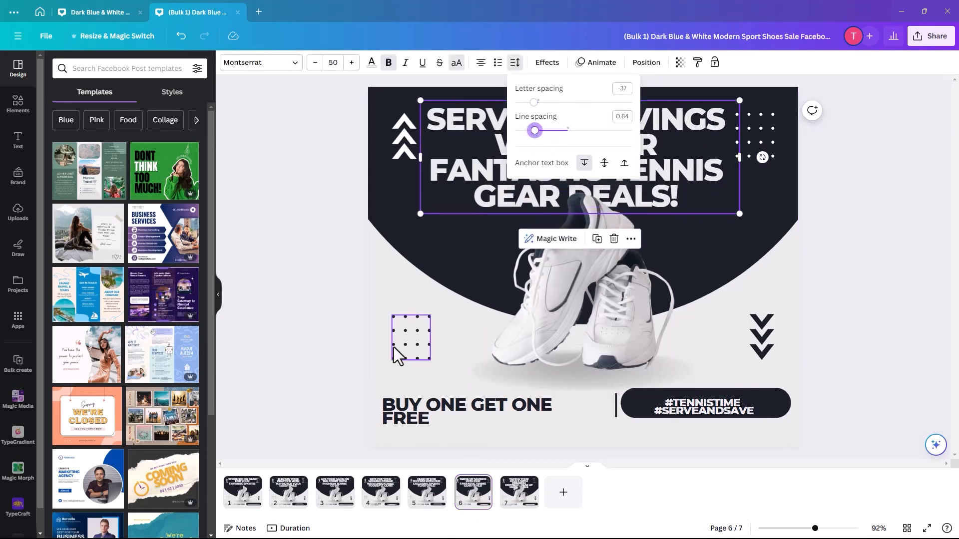
# On page 6, widen the offer text box to fit on one line and move the hashtags slightly up within their dark button.
pyautogui.click(410, 424)
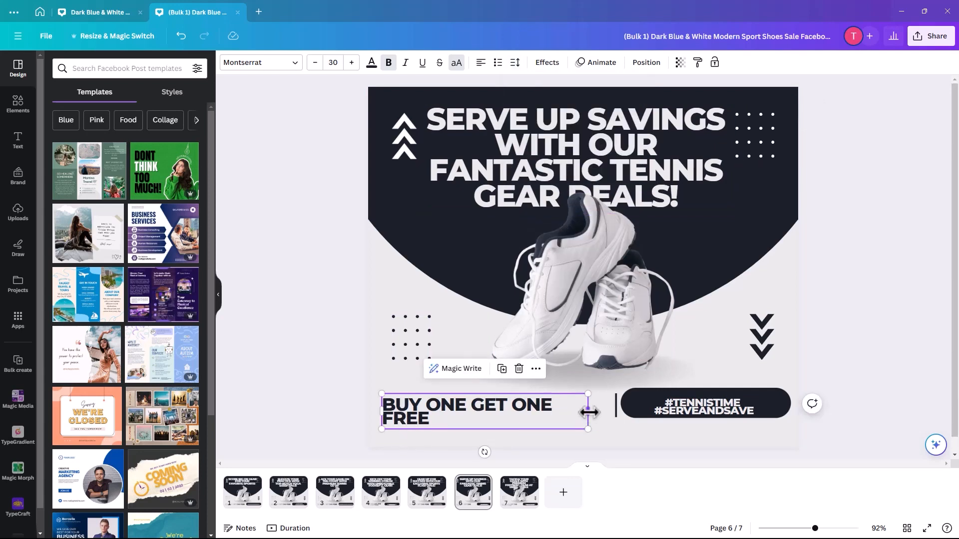
pyautogui.moveTo(587, 412); pyautogui.dragTo(611, 411)
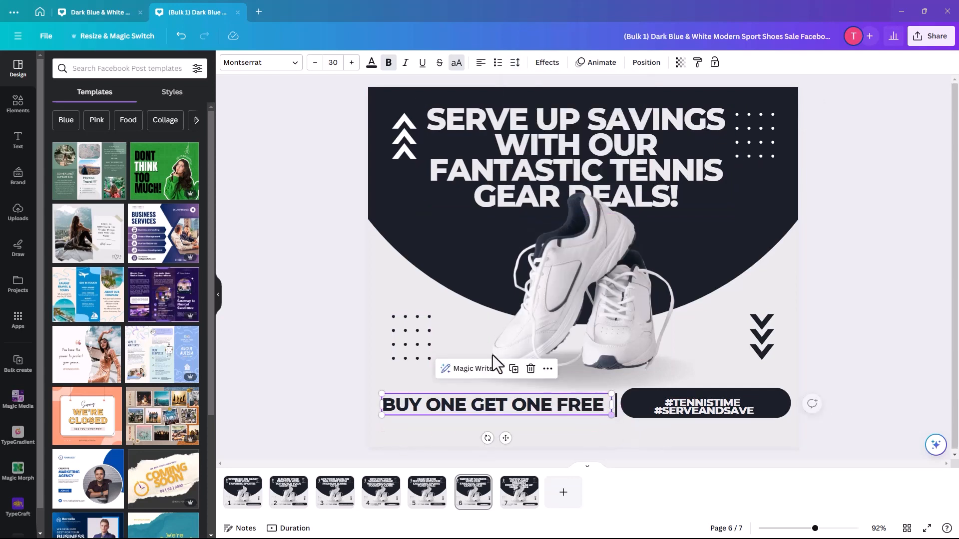
pyautogui.click(686, 411)
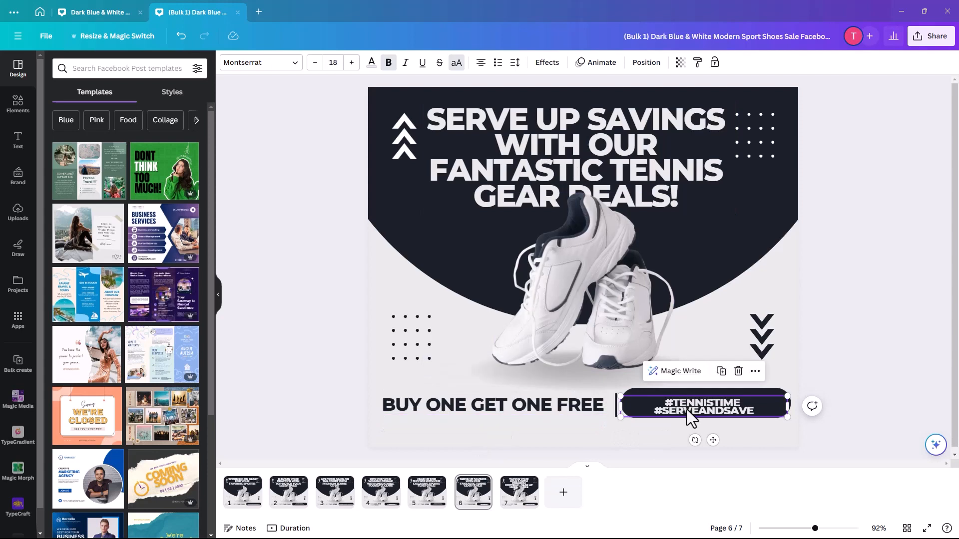
pyautogui.moveTo(687, 409); pyautogui.dragTo(687, 410)
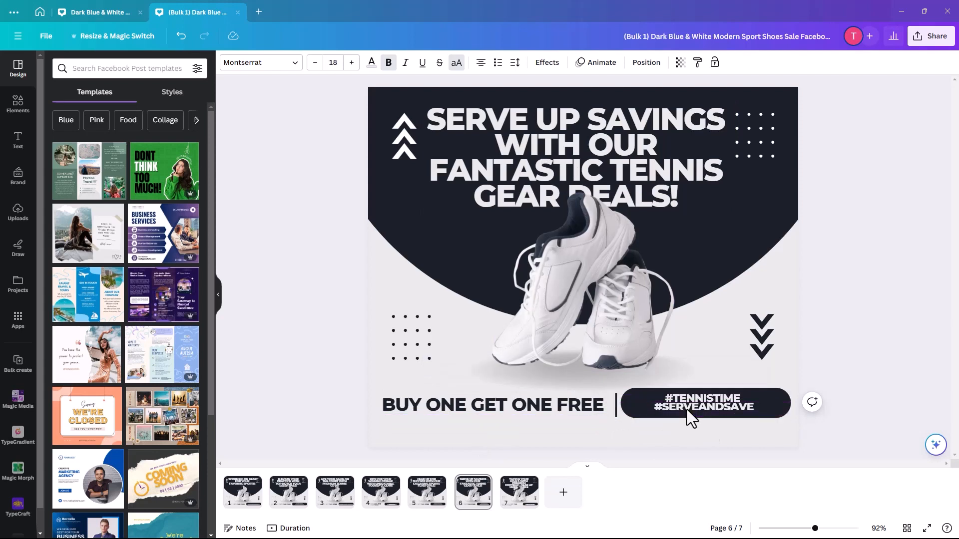
# On page 7, widen the BUY TWO GET THE THIRD FREE text box up to the divider and center-align its text.
pyautogui.click(520, 492)
pyautogui.click(478, 417)
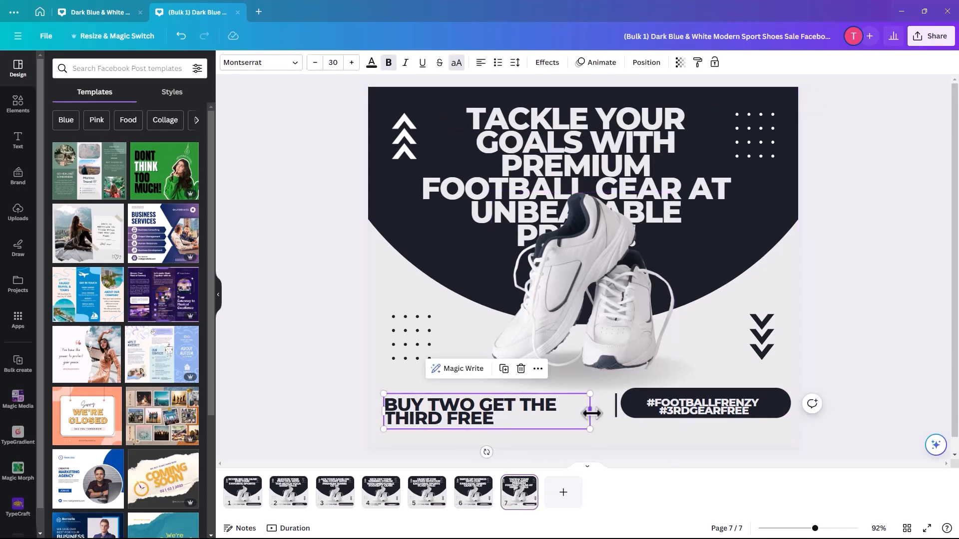
pyautogui.moveTo(588, 410); pyautogui.dragTo(612, 412)
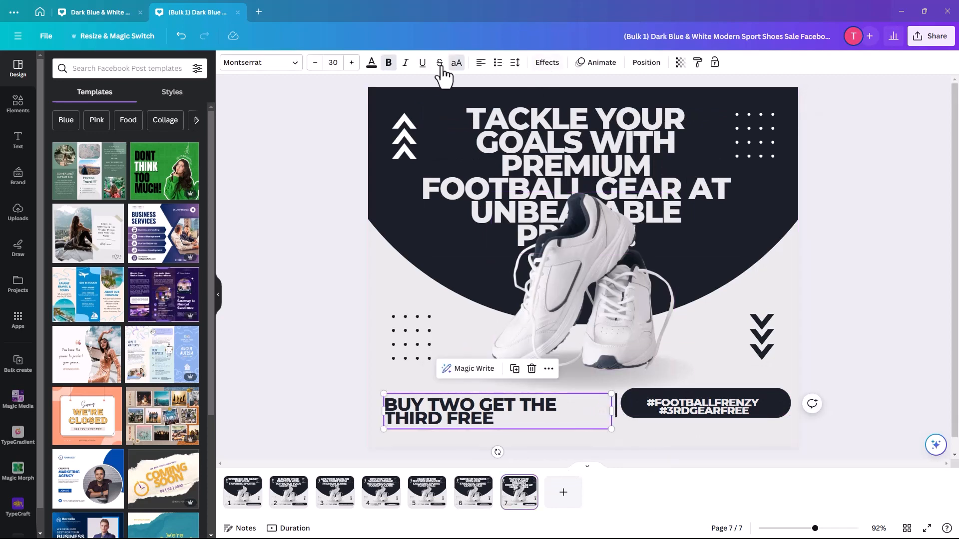
pyautogui.click(481, 64)
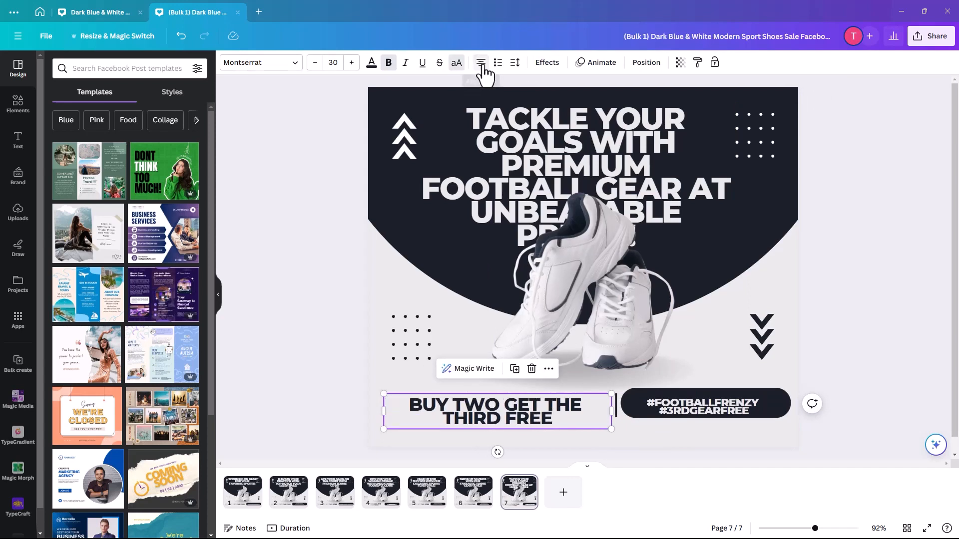
# Set the line spacing of page 7's offer text to 0.84.
pyautogui.click(515, 63)
pyautogui.moveTo(532, 132); pyautogui.dragTo(536, 133)
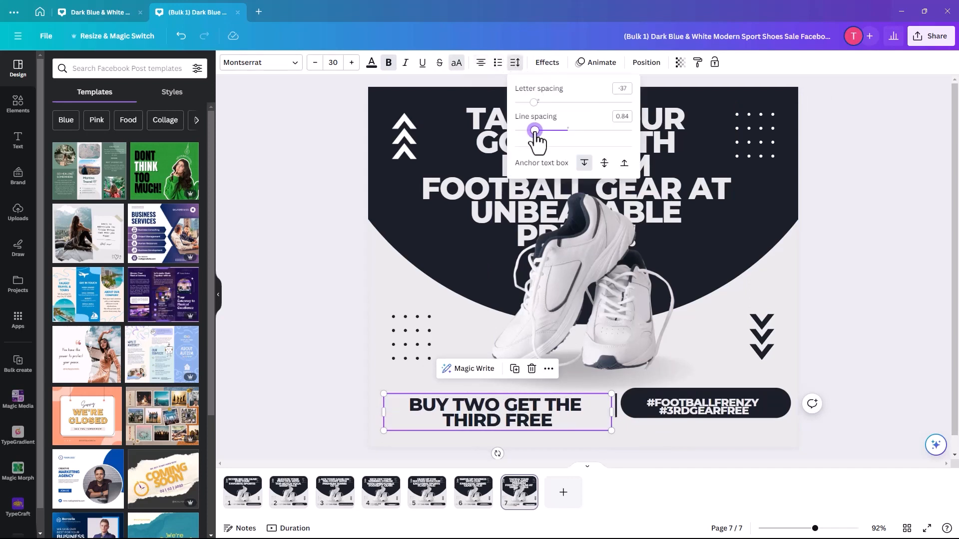
pyautogui.doubleClick(516, 426)
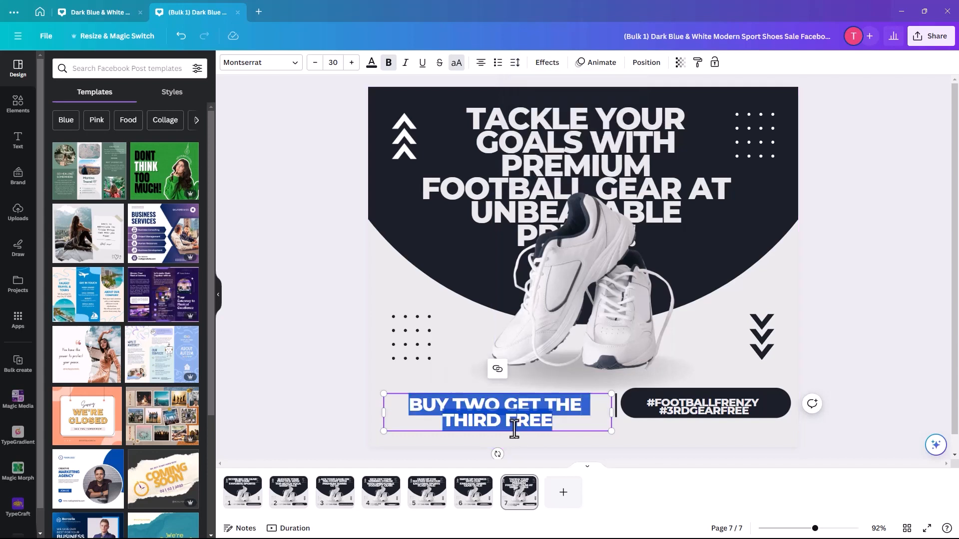
pyautogui.click(364, 424)
# Nudge page 7's offer text slightly up to line up with the divider and hashtag button.
pyautogui.click(452, 423)
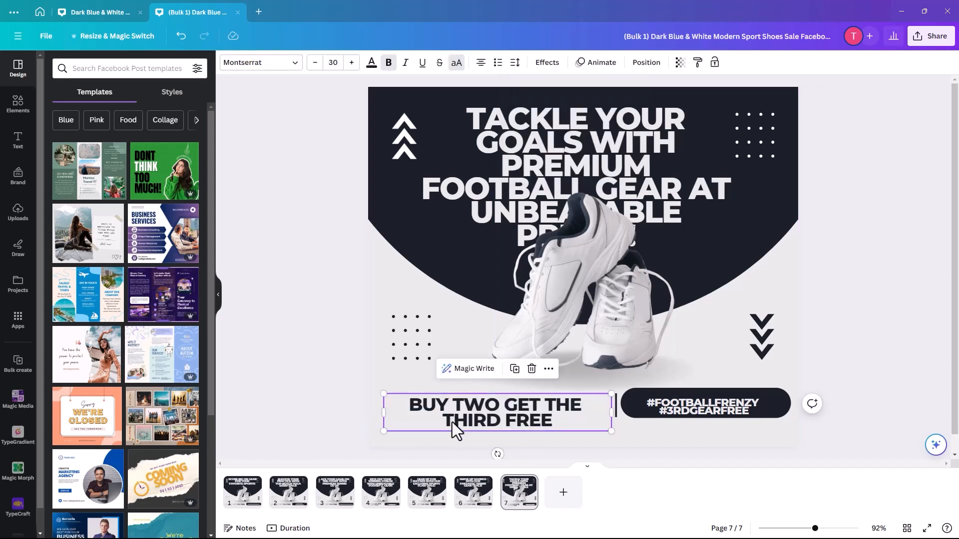
pyautogui.press('Up')
pyautogui.press('Up')
pyautogui.press('Up')
pyautogui.press('Up')
pyautogui.press('Up')
pyautogui.press('Up')
pyautogui.press('Up')
pyautogui.press('Up')
pyautogui.press('Up')
pyautogui.press('Up')
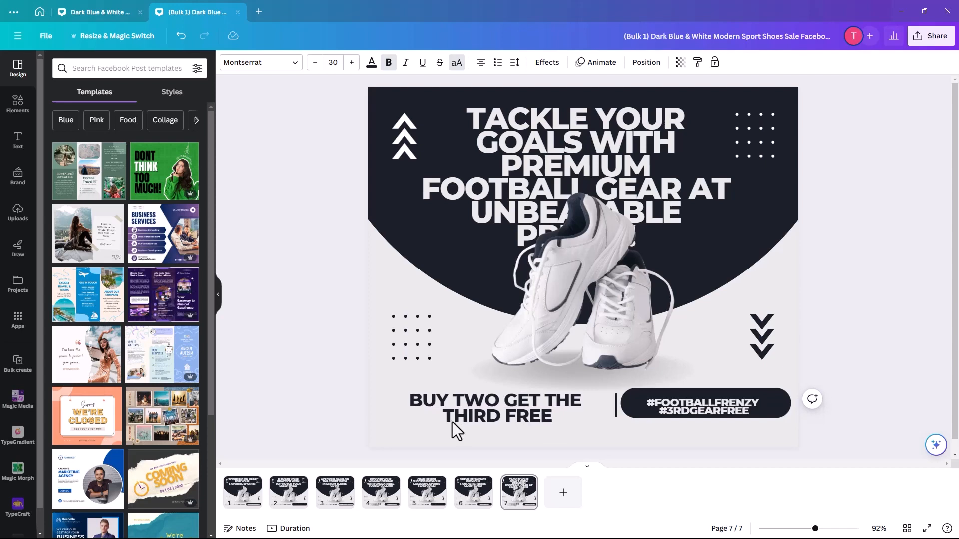
pyautogui.press('Up')
pyautogui.press('Up')
pyautogui.press('Up')
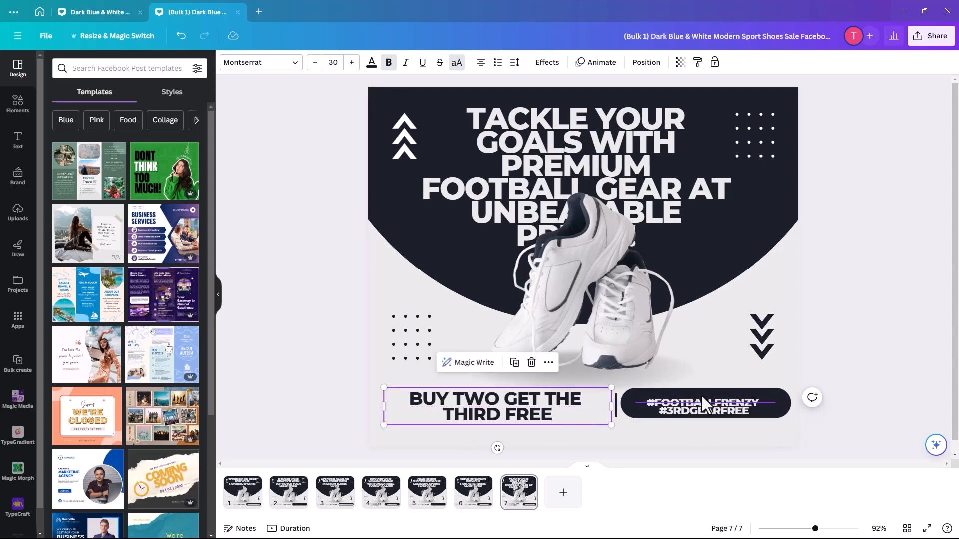
# Nudge the #FOOTBALLFRENZY #3RDGEARFREE hashtags up until they are vertically centered within their dark button.
pyautogui.click(704, 406)
pyautogui.press('Up')
pyautogui.press('Up')
pyautogui.press('Up')
pyautogui.press('Up')
pyautogui.press('Up')
pyautogui.press('Up')
pyautogui.press('Up')
pyautogui.press('Up')
pyautogui.press('Up')
pyautogui.press('Up')
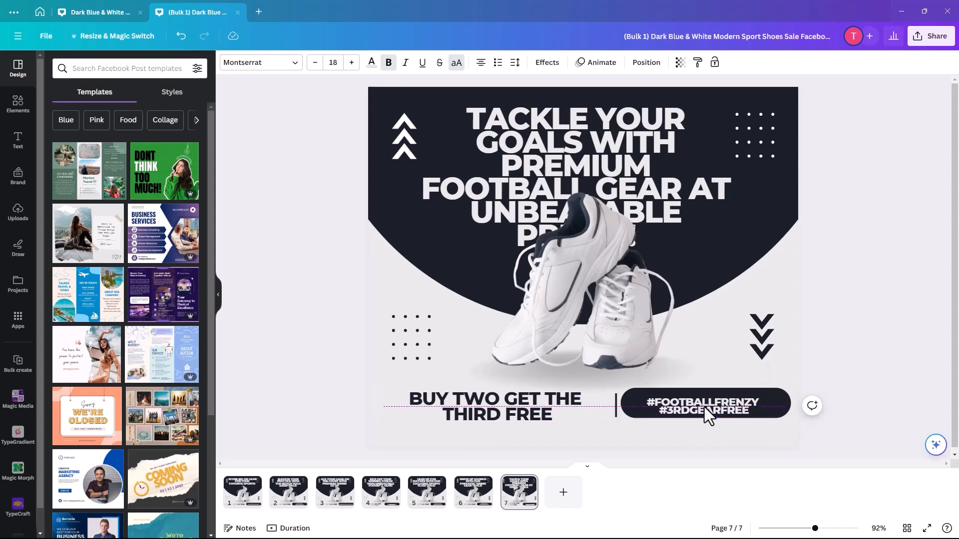
pyautogui.press('Down')
pyautogui.press('Down')
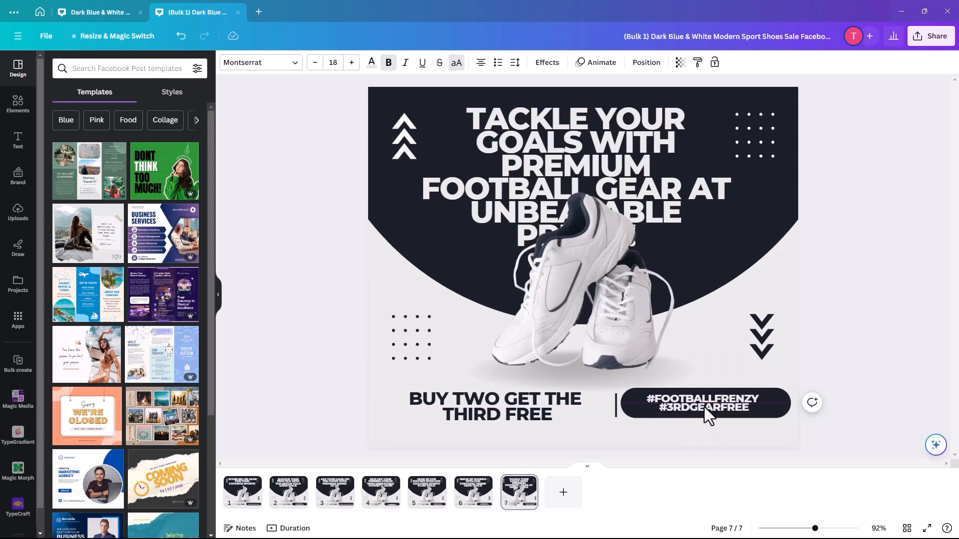
# Widen page 7's football slogan text box on both sides to a width of about 782 so it fits on four lines.
pyautogui.click(553, 159)
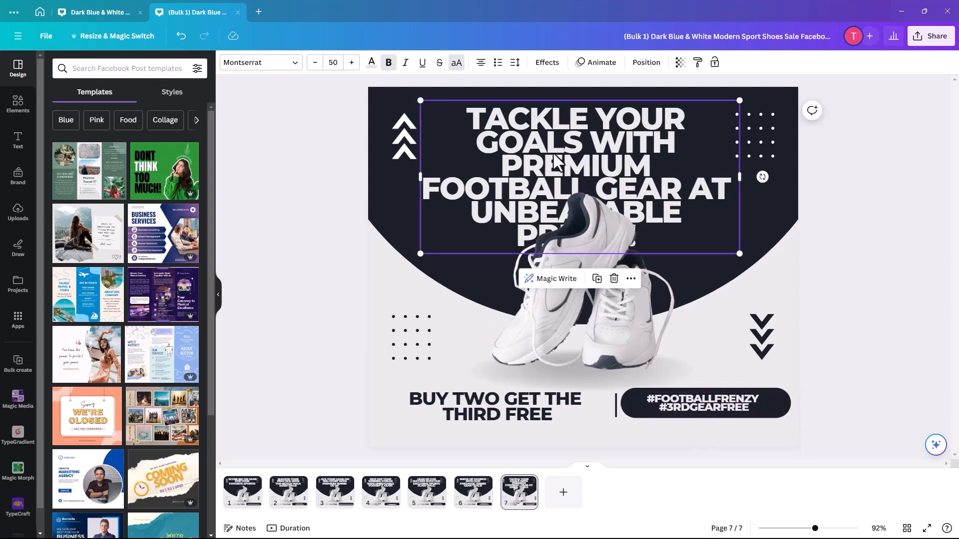
pyautogui.moveTo(741, 177); pyautogui.dragTo(766, 178)
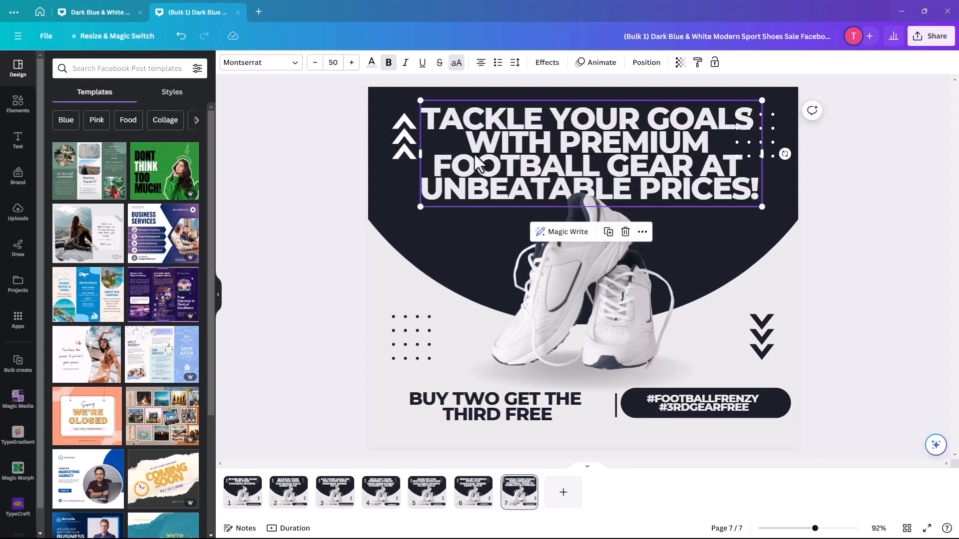
pyautogui.moveTo(419, 153); pyautogui.dragTo(404, 152)
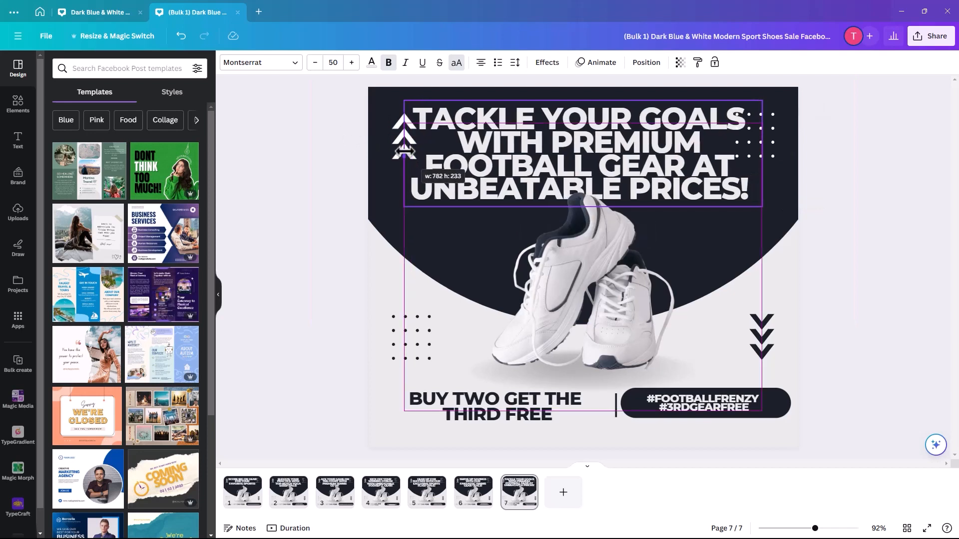
pyautogui.moveTo(405, 152); pyautogui.dragTo(404, 152)
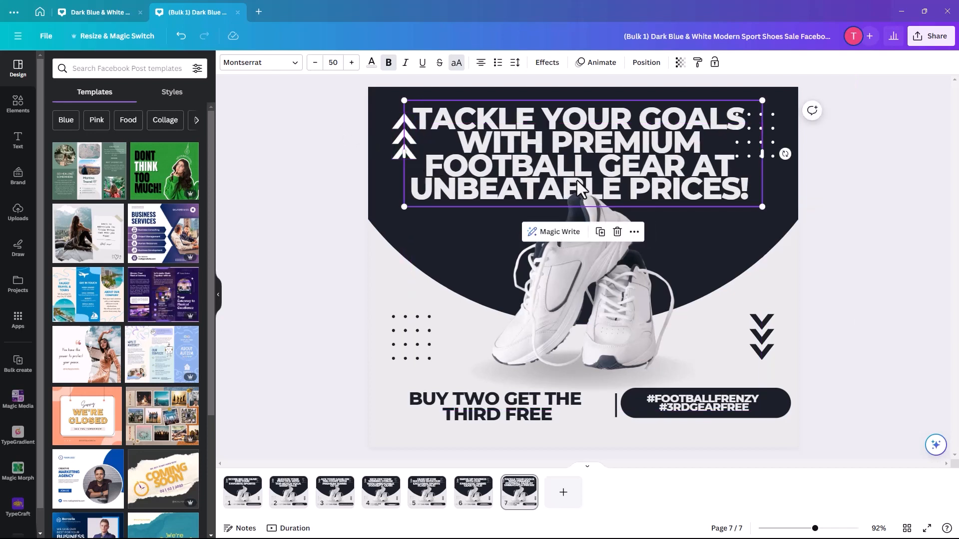
# Set the line spacing of page 7's football slogan to 0.84 and deselect it.
pyautogui.doubleClick(579, 188)
pyautogui.click(515, 63)
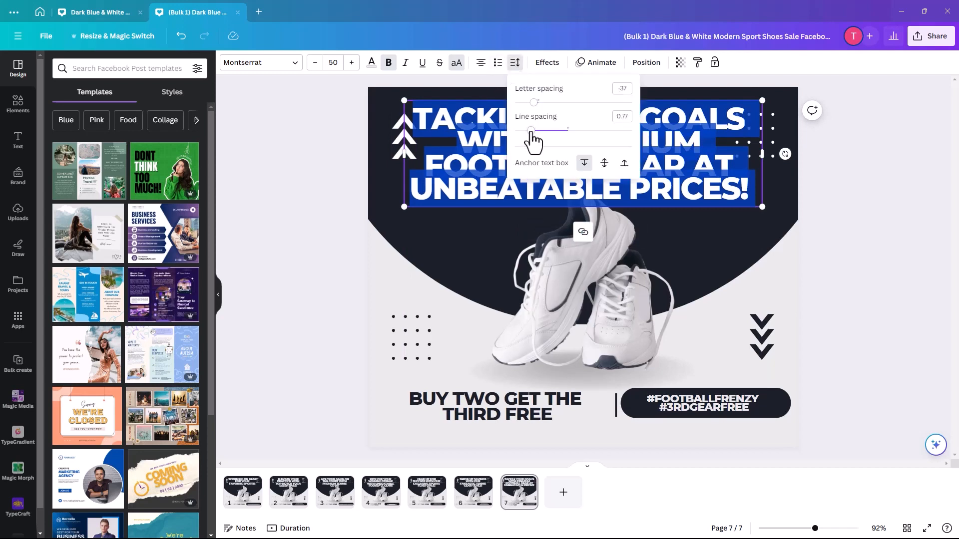
pyautogui.moveTo(532, 141); pyautogui.dragTo(538, 142)
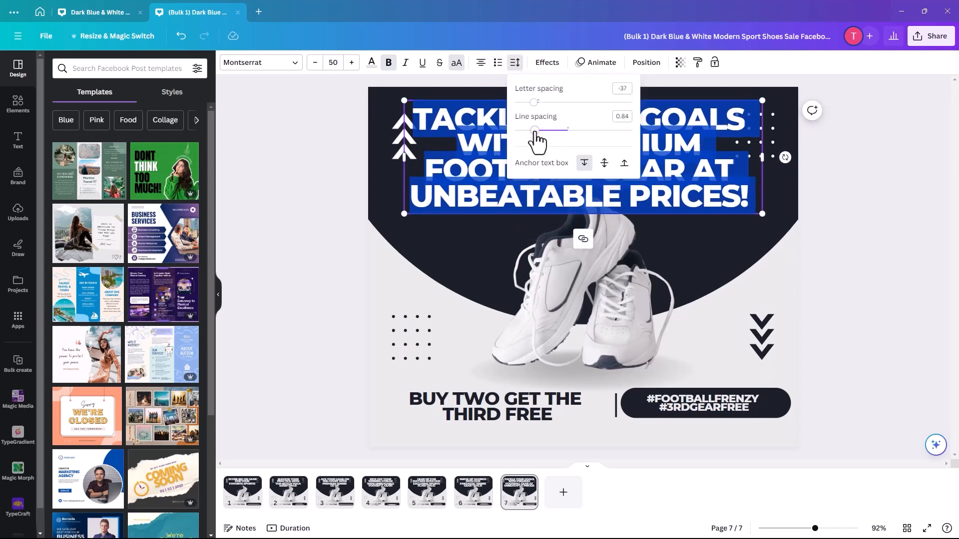
pyautogui.click(274, 230)
pyautogui.click(313, 220)
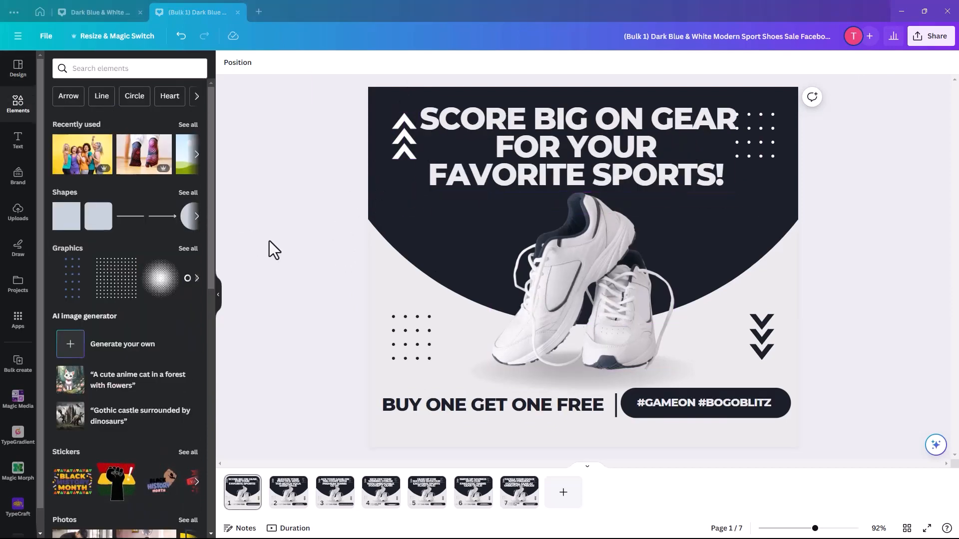
# Switch to the Flash Sale Sports spreadsheet, copy the imagery suggestion for the first slogan, and return to the Canva design.
pyautogui.click(903, 11)
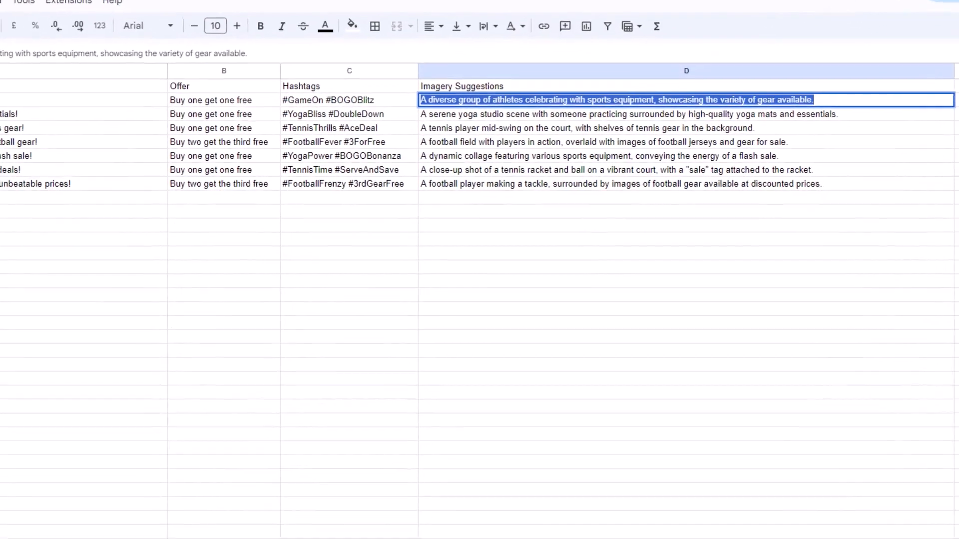
pyautogui.click(561, 125)
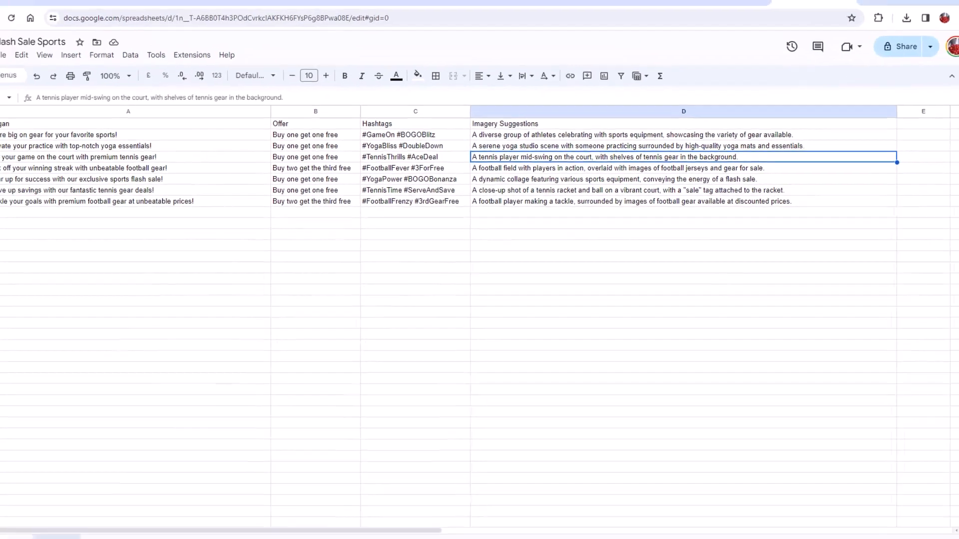
pyautogui.click(566, 508)
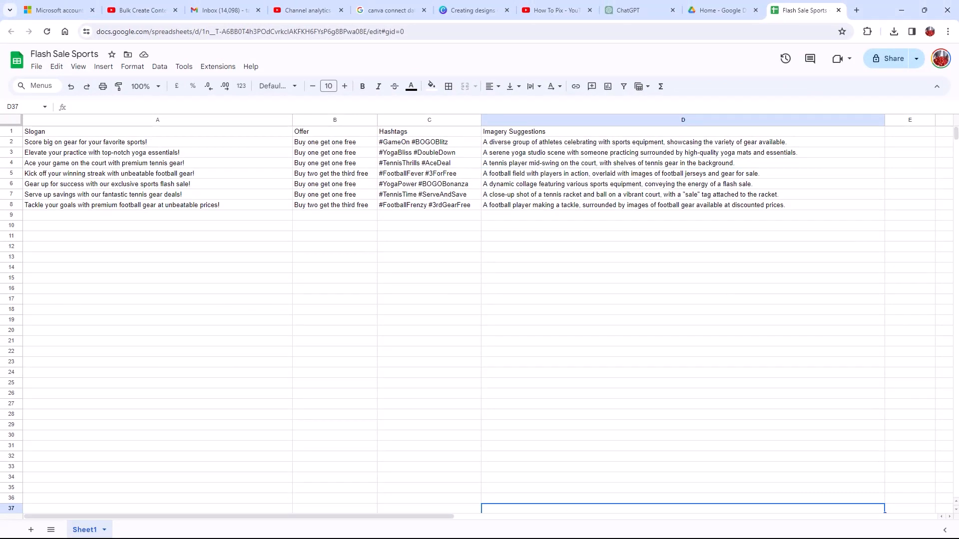
pyautogui.click(901, 10)
pyautogui.moveTo(488, 519)
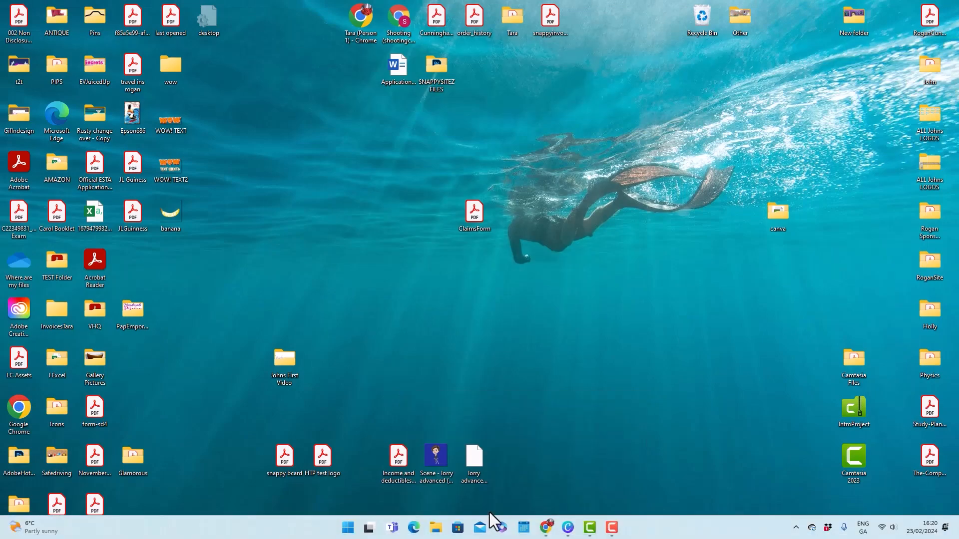
pyautogui.click(569, 527)
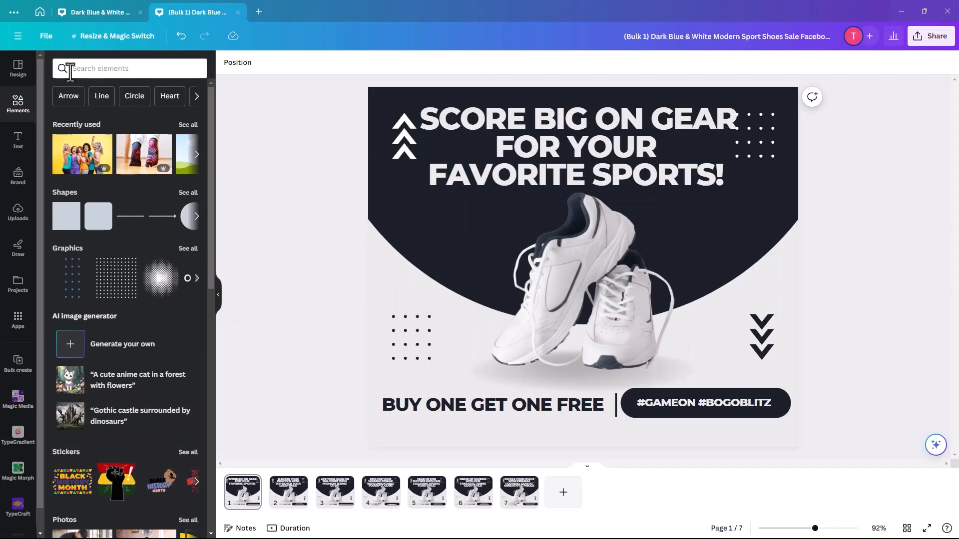
# Search elements for the copied suggestion "A diverse group of athletes celebrating with sports equipment, showcasing the variety of gear available." and browse its photos.
pyautogui.click(71, 70)
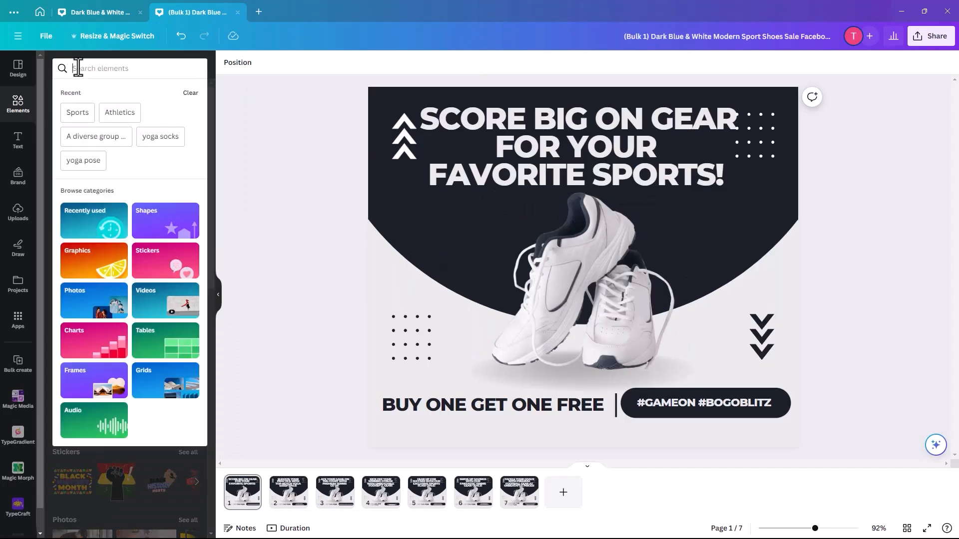
pyautogui.rightClick(77, 68)
pyautogui.click(88, 111)
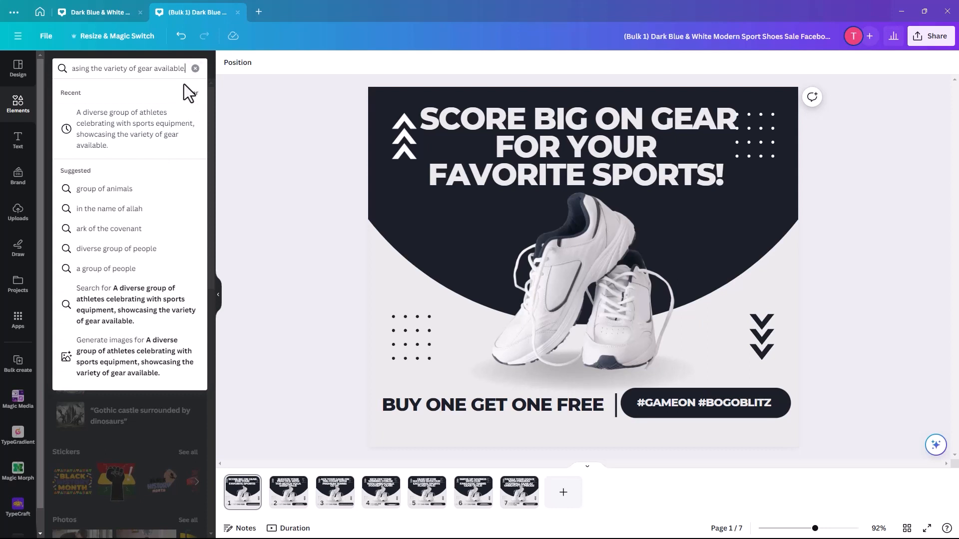
pyautogui.press('Return')
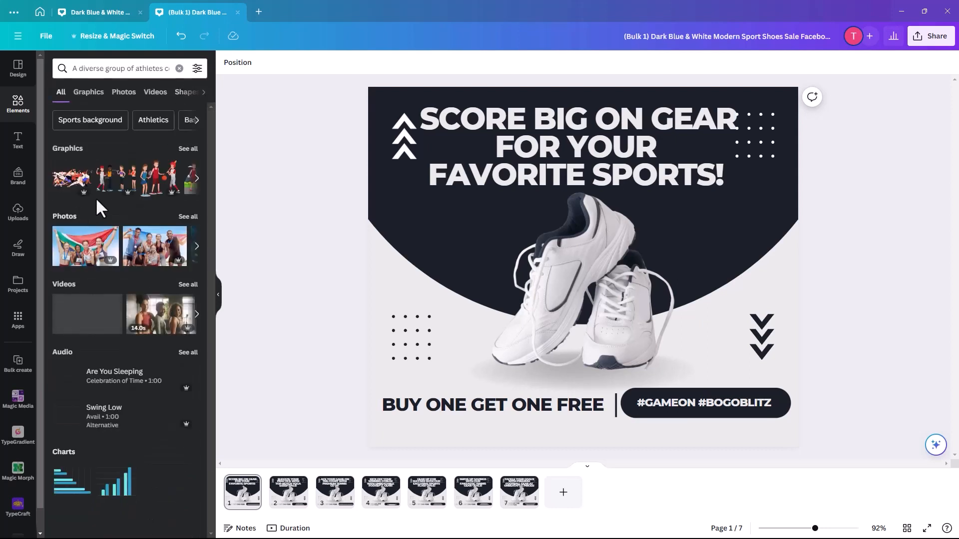
pyautogui.click(188, 218)
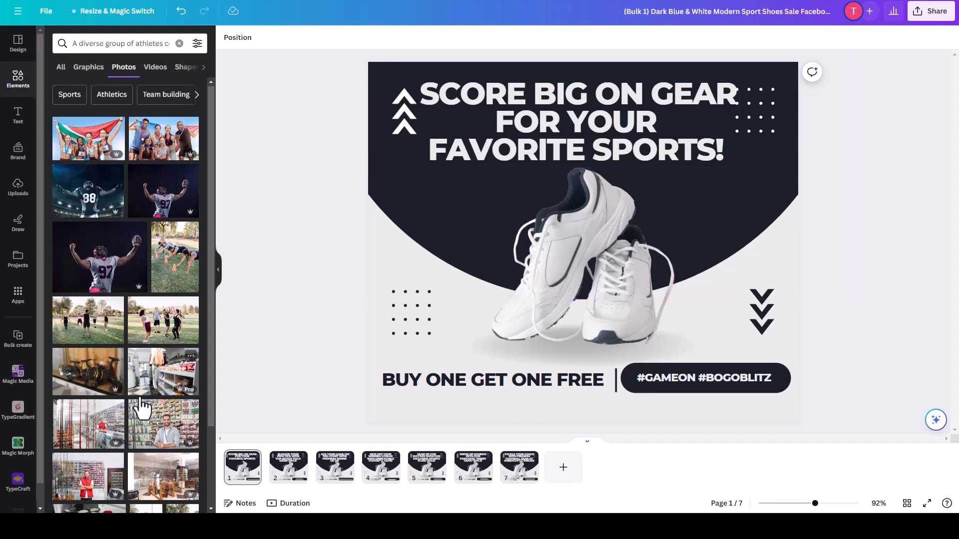
pyautogui.scroll(-8, 115, 424)
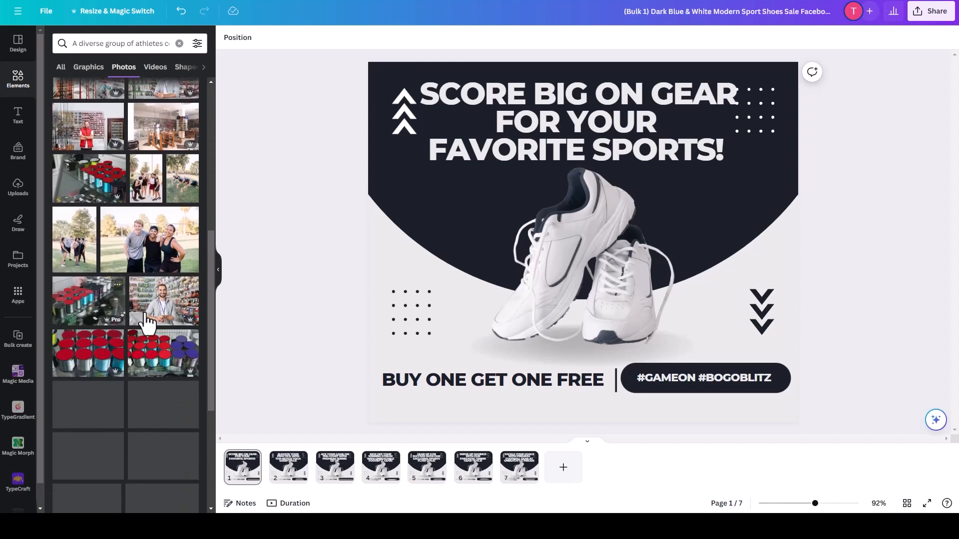
pyautogui.scroll(-5, 140, 366)
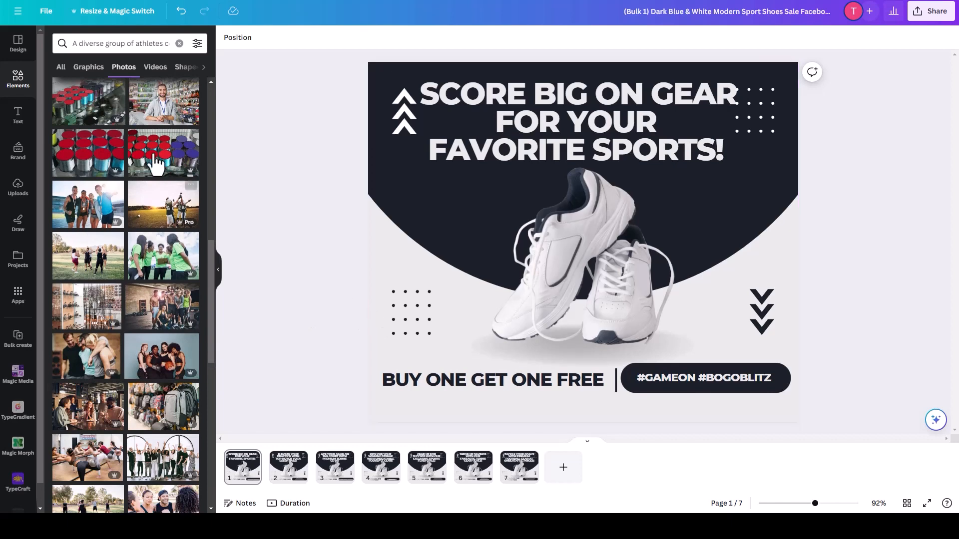
# Search the photos for "sports" instead and add the picture of assorted sports balls to page 1.
pyautogui.click(180, 43)
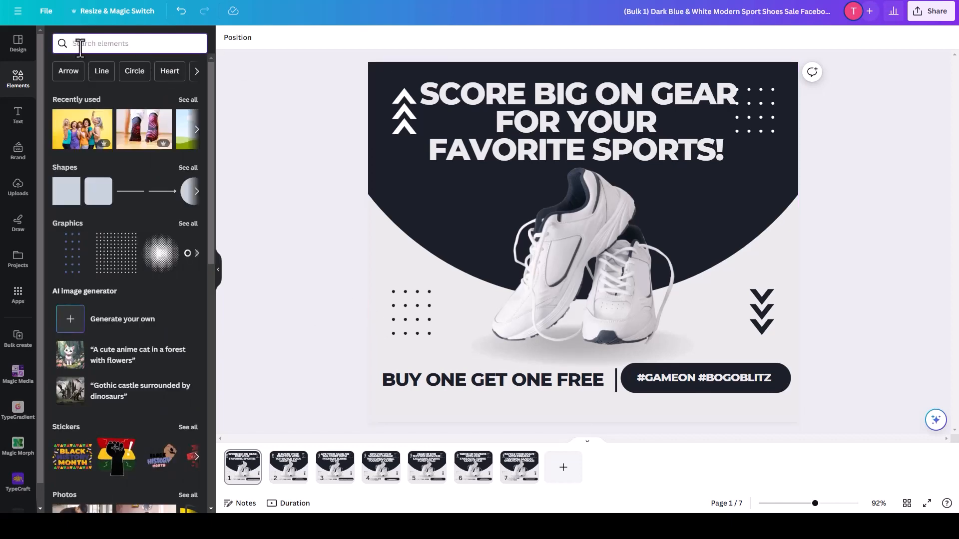
pyautogui.write('spo')
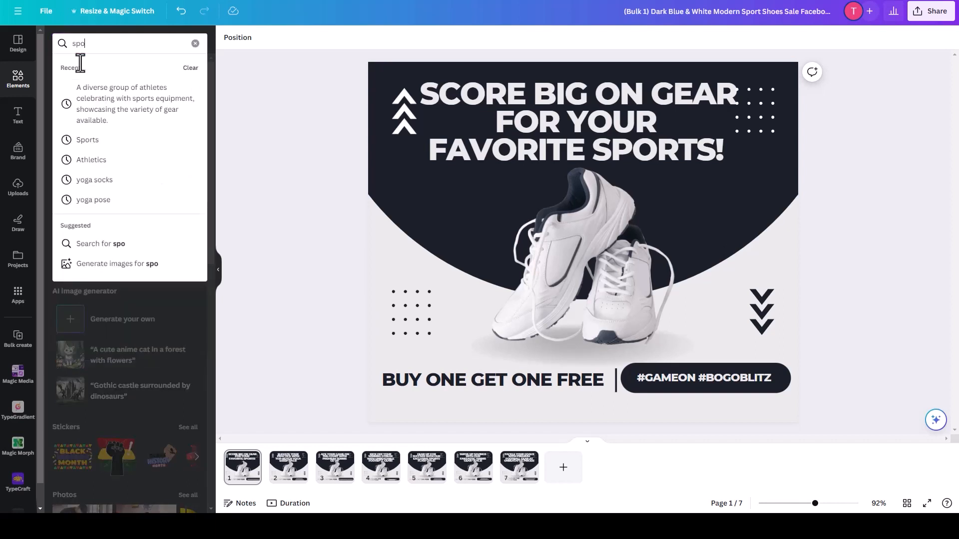
pyautogui.write('rts')
pyautogui.press('Return')
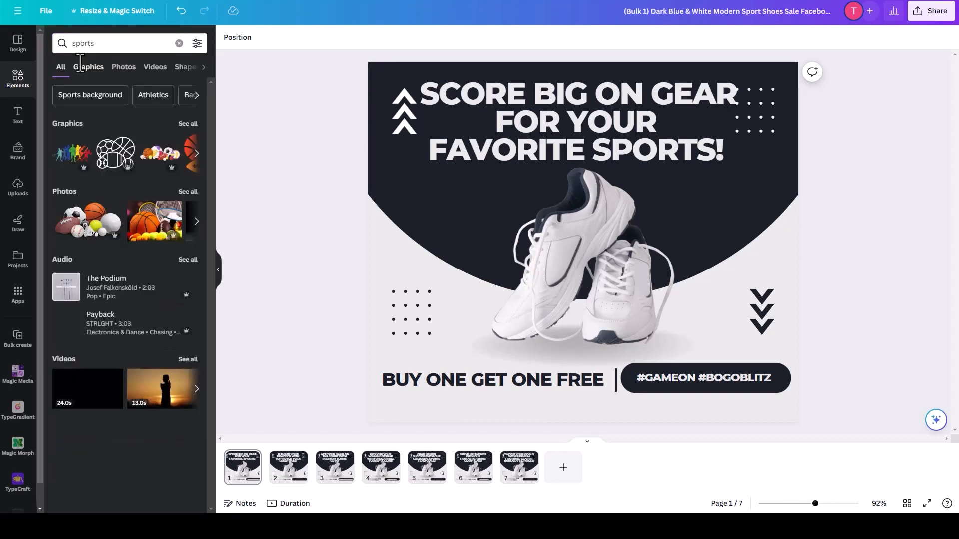
pyautogui.click(187, 193)
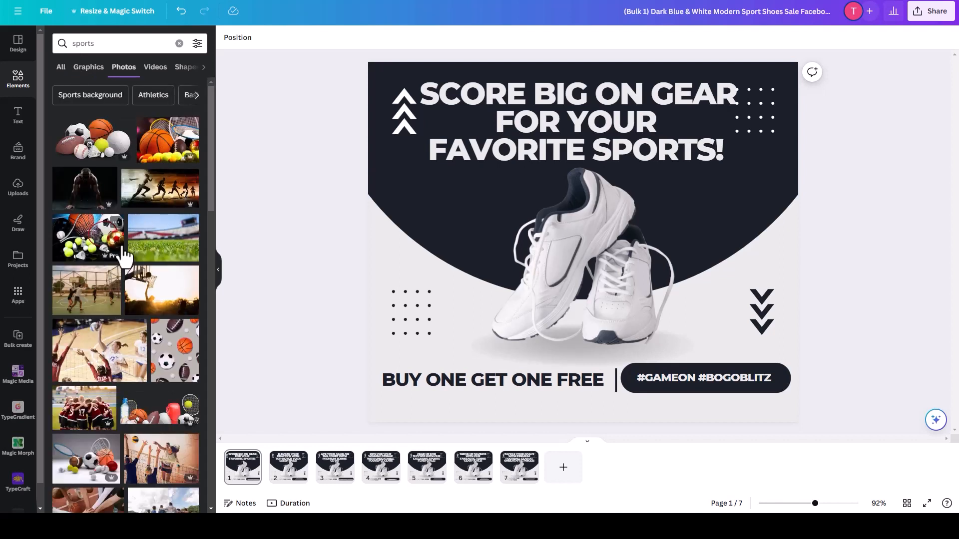
pyautogui.click(97, 152)
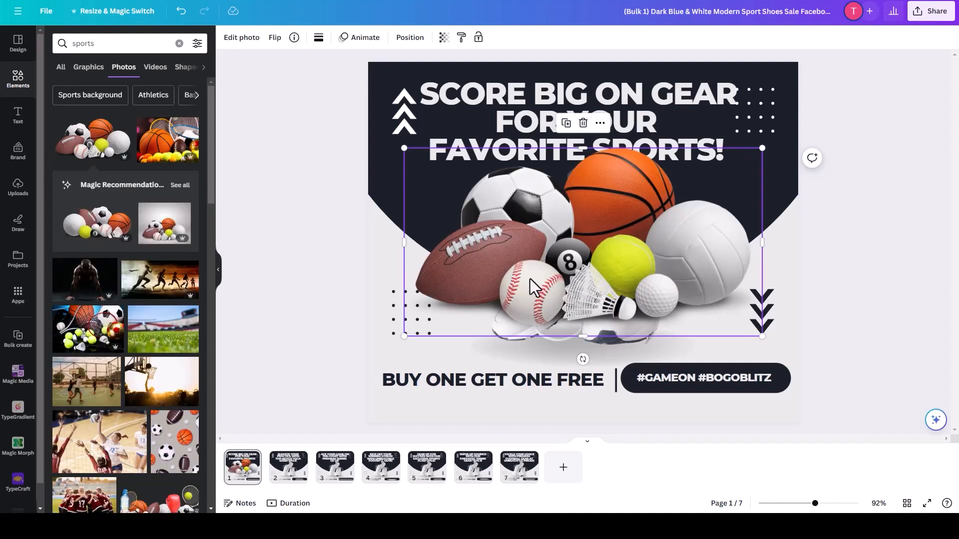
# Move the sports balls photo down below the slogan on page 1 and delete the white shoes behind it.
pyautogui.moveTo(529, 284); pyautogui.dragTo(543, 323)
pyautogui.click(537, 320)
pyautogui.press('Delete')
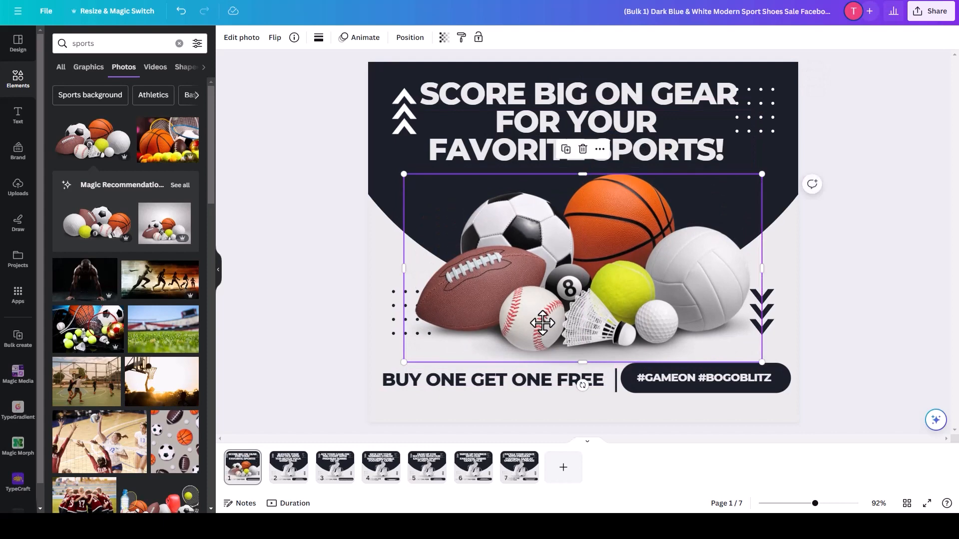
# Search the photos for "yoga gear" and add the pink workout clothes with dumbbells and green bottle to page 2.
pyautogui.click(285, 479)
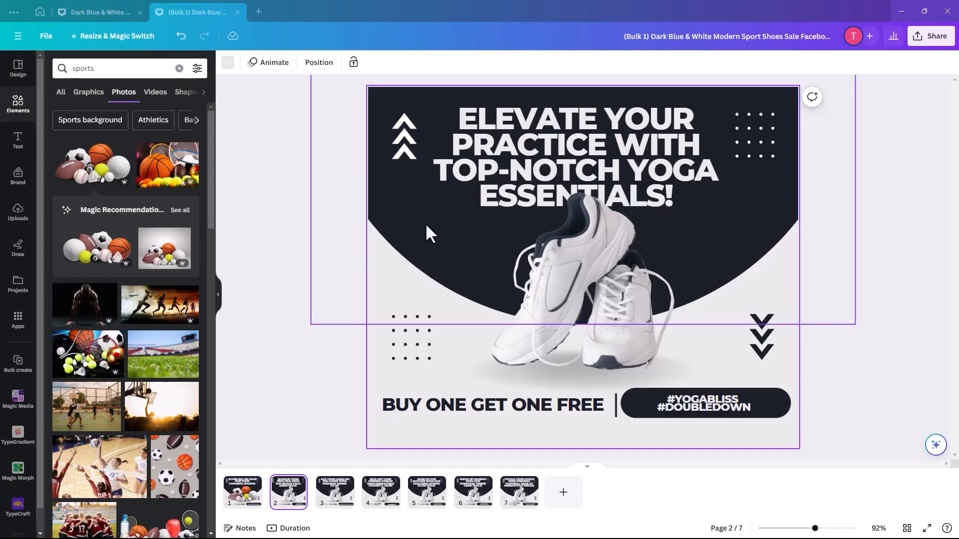
pyautogui.click(118, 70)
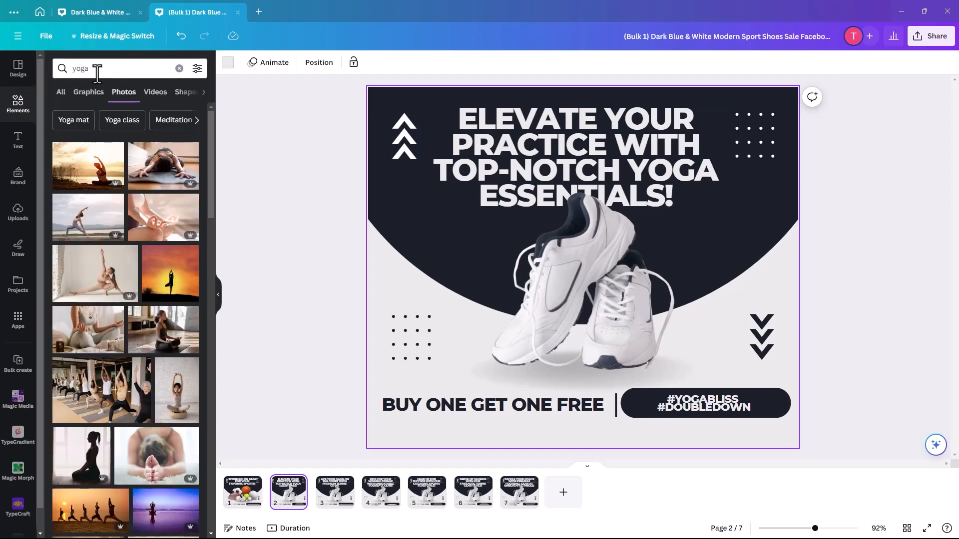
pyautogui.click(92, 70)
pyautogui.write('gear')
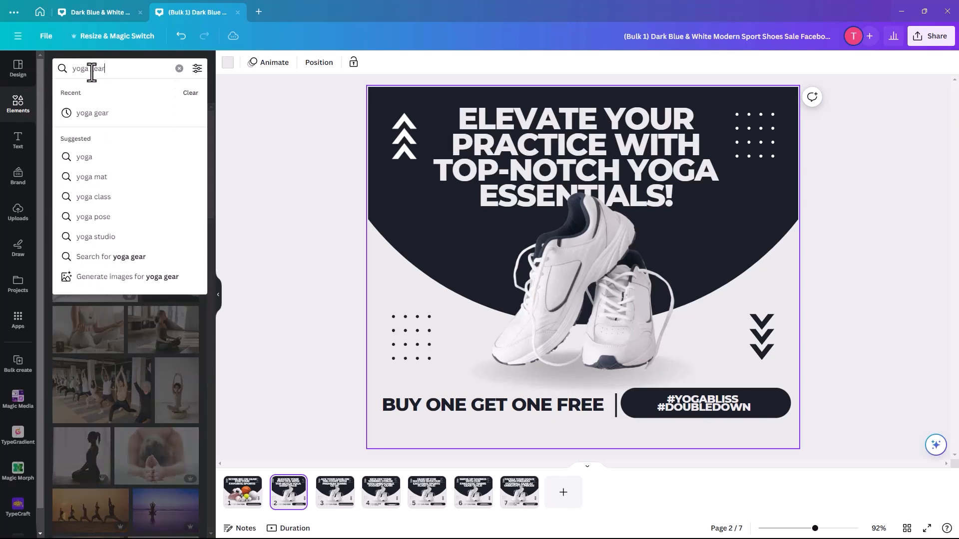
pyautogui.press('Return')
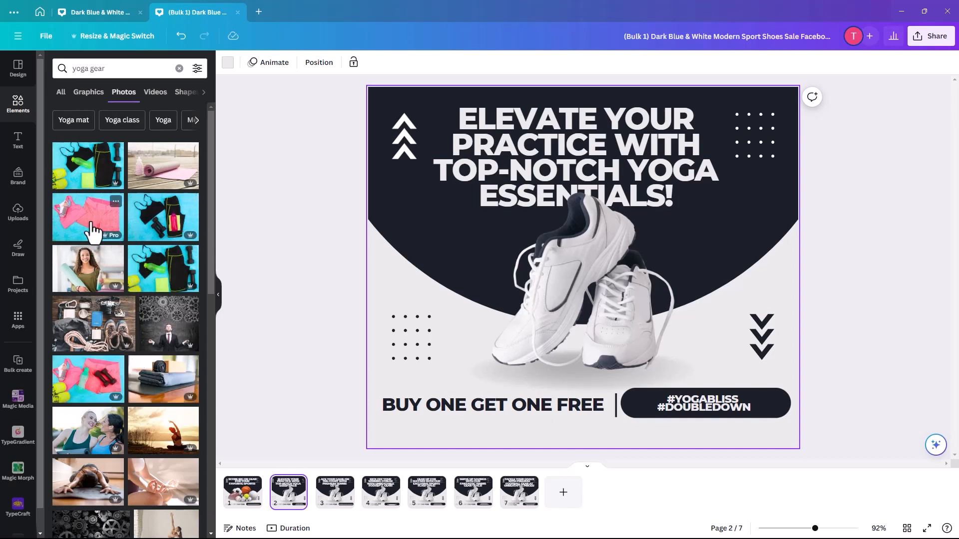
pyautogui.click(90, 393)
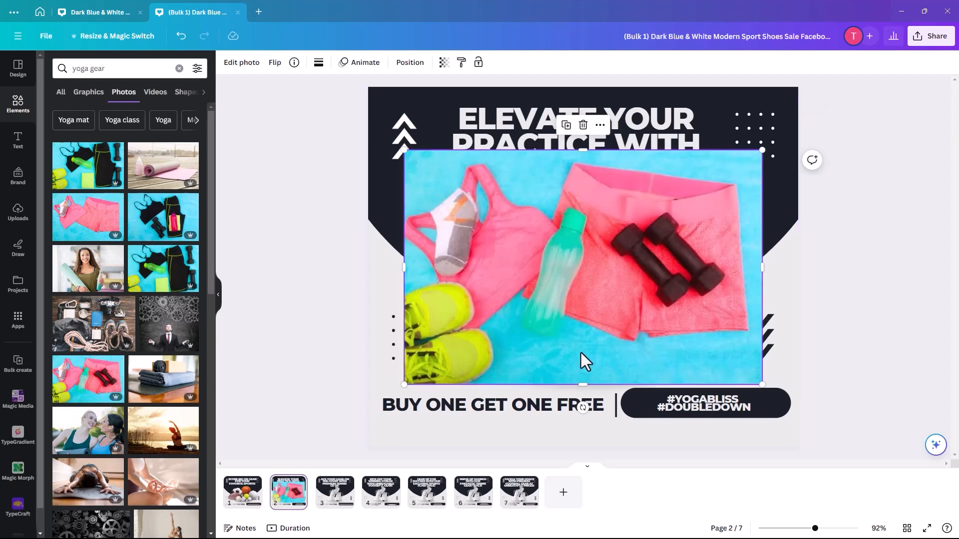
# Shift the pink workout gear photo slightly on page 2 and remove its blue background with BG Remover.
pyautogui.moveTo(543, 296); pyautogui.dragTo(584, 289)
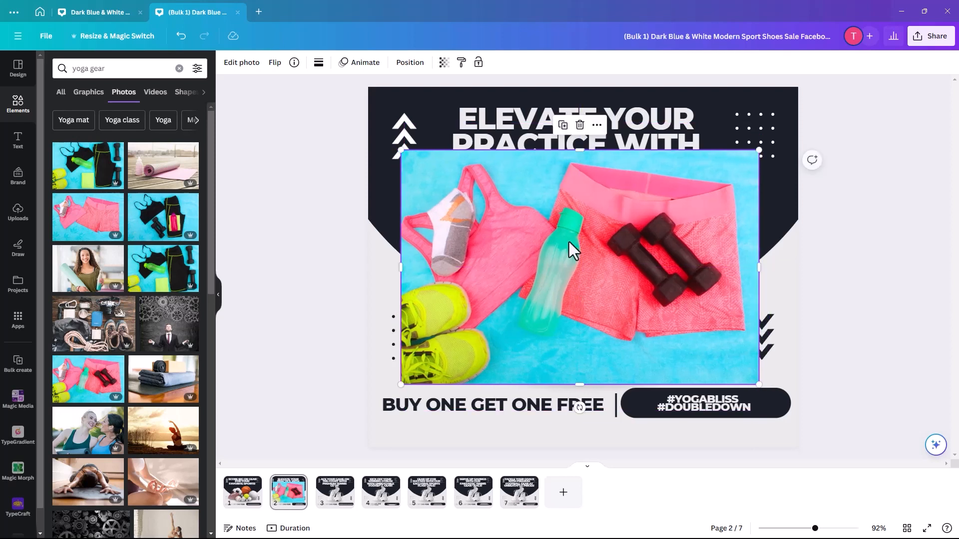
pyautogui.click(239, 63)
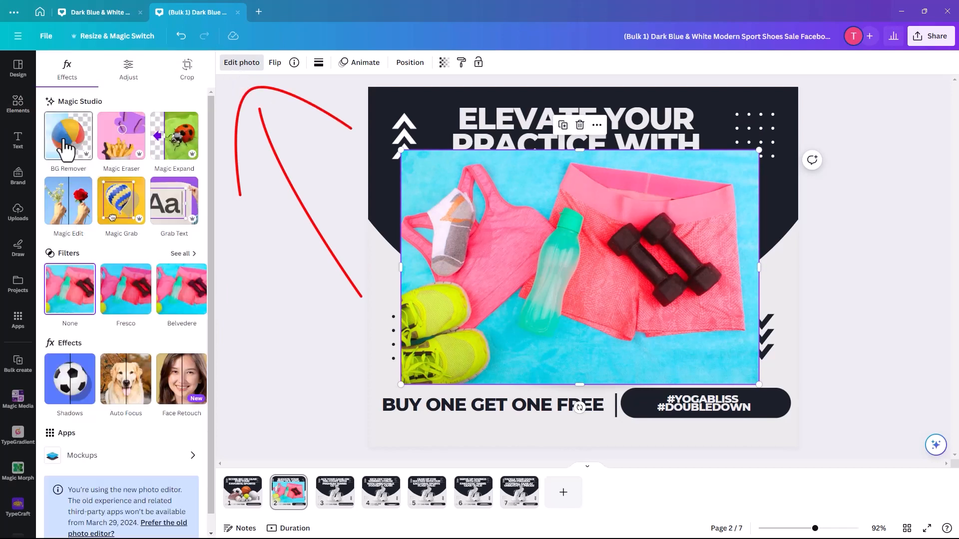
pyautogui.click(69, 135)
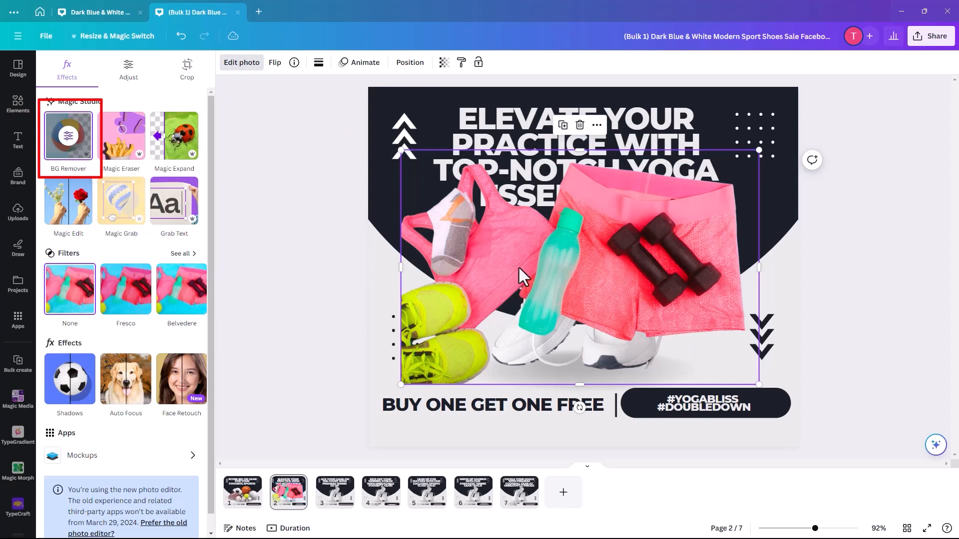
# Delete the white shoes from page 2 and position the workout gear cutout lower, beneath the yoga slogan.
pyautogui.moveTo(518, 266); pyautogui.dragTo(535, 328)
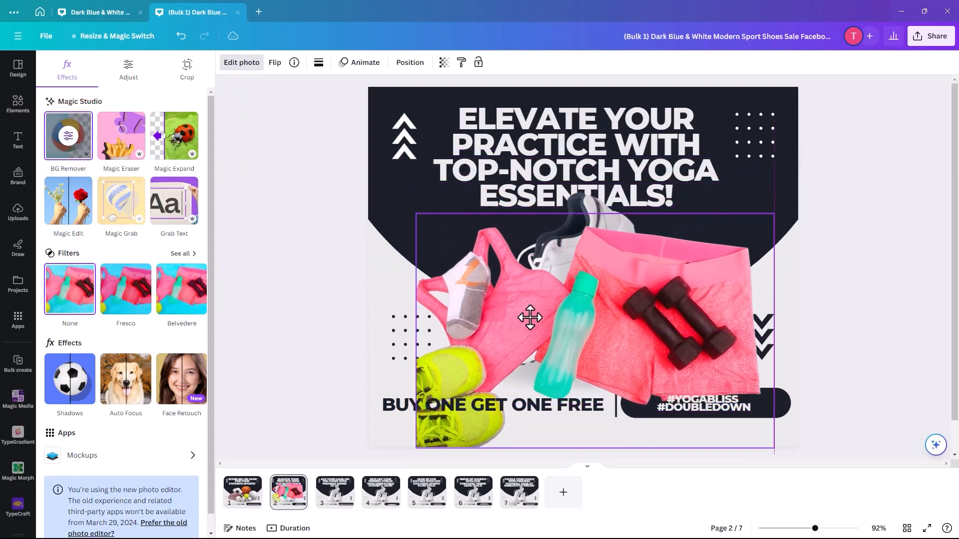
pyautogui.click(579, 202)
pyautogui.press('Delete')
pyautogui.moveTo(605, 310); pyautogui.dragTo(601, 281)
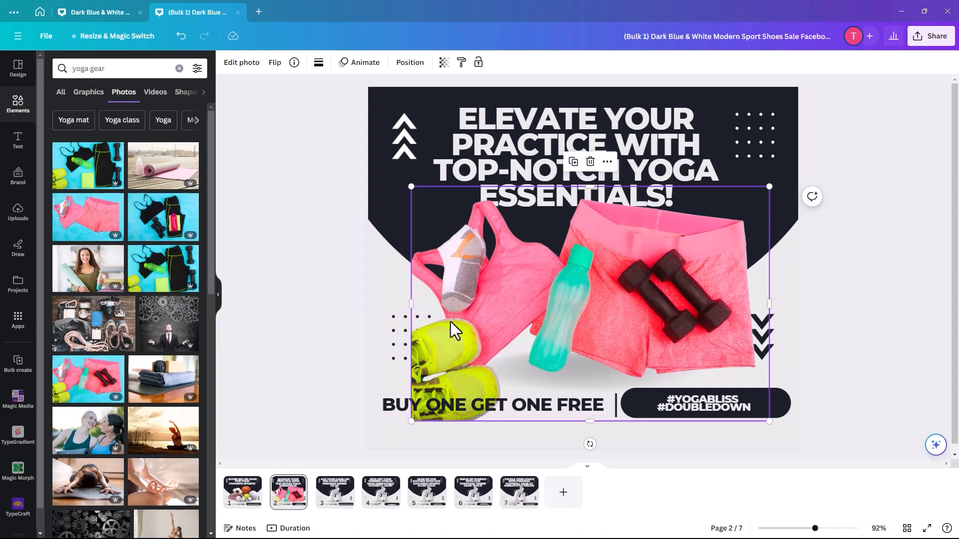
pyautogui.click(244, 63)
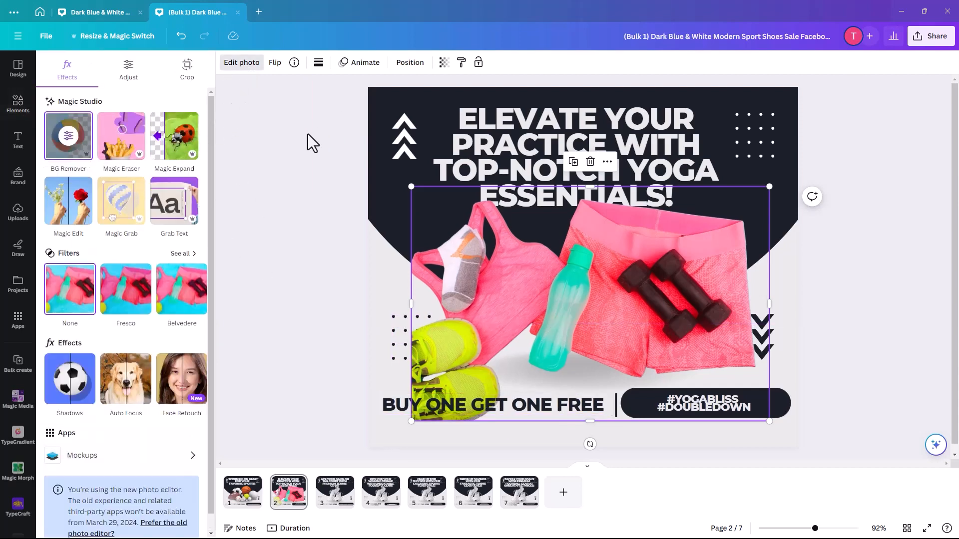
pyautogui.press('Escape')
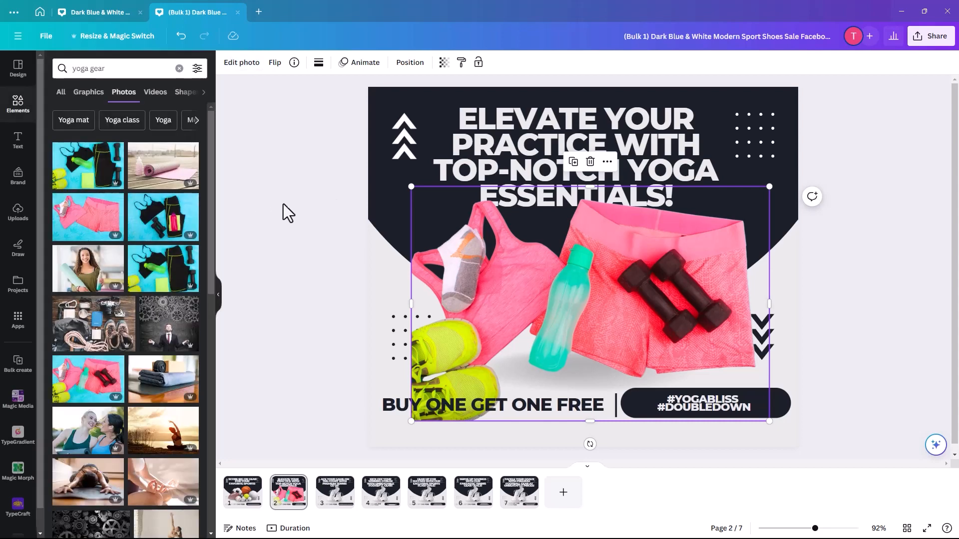
# Delete the white shoes from page 3, the tennis gear post.
pyautogui.click(333, 504)
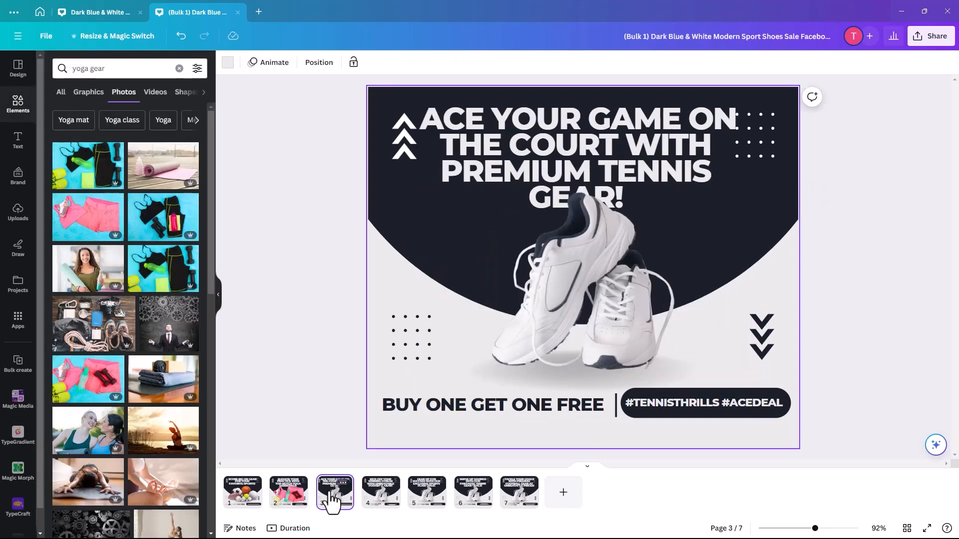
pyautogui.click(581, 278)
pyautogui.press('Delete')
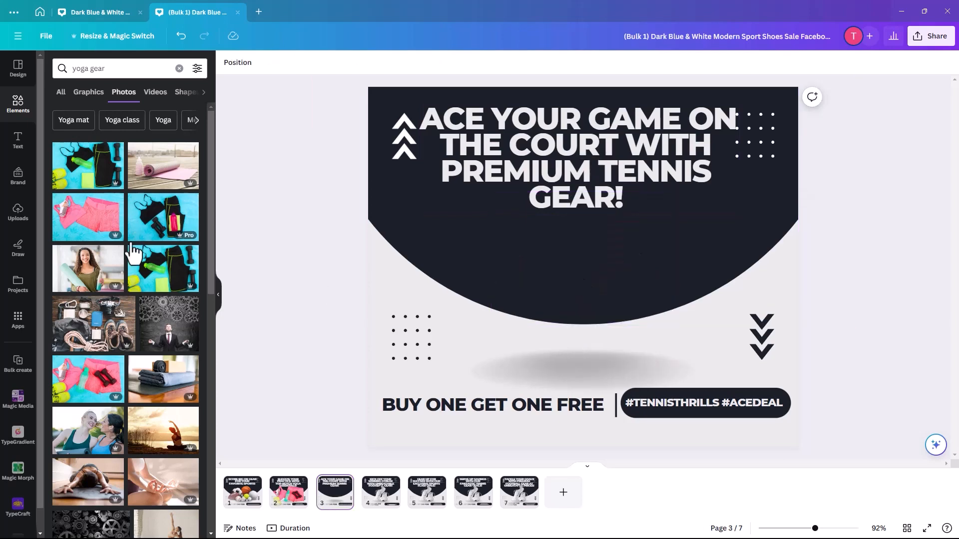
# Search the photos for "tennis gear" and browse the results for an image suited to page 3.
pyautogui.click(109, 70)
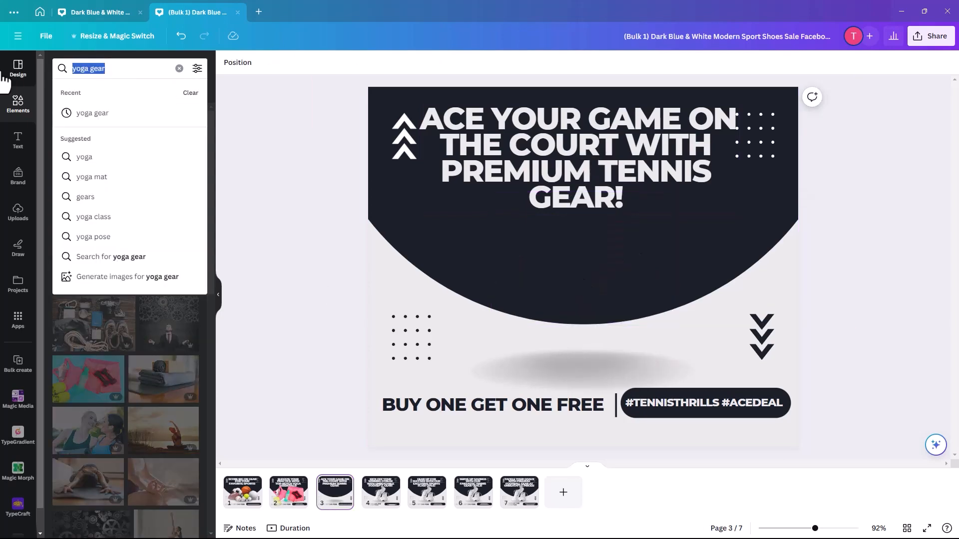
pyautogui.write('teenis')
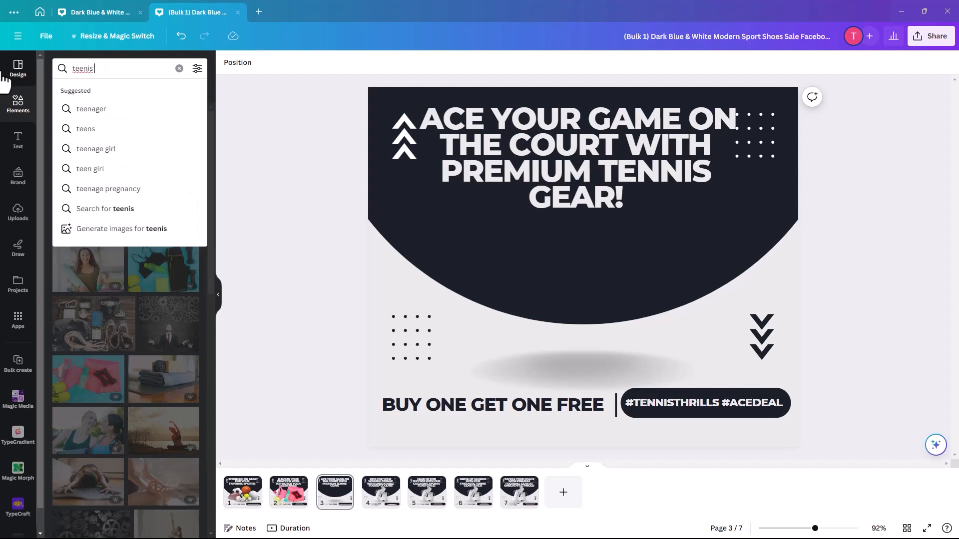
pyautogui.write(' geara')
pyautogui.press('Return')
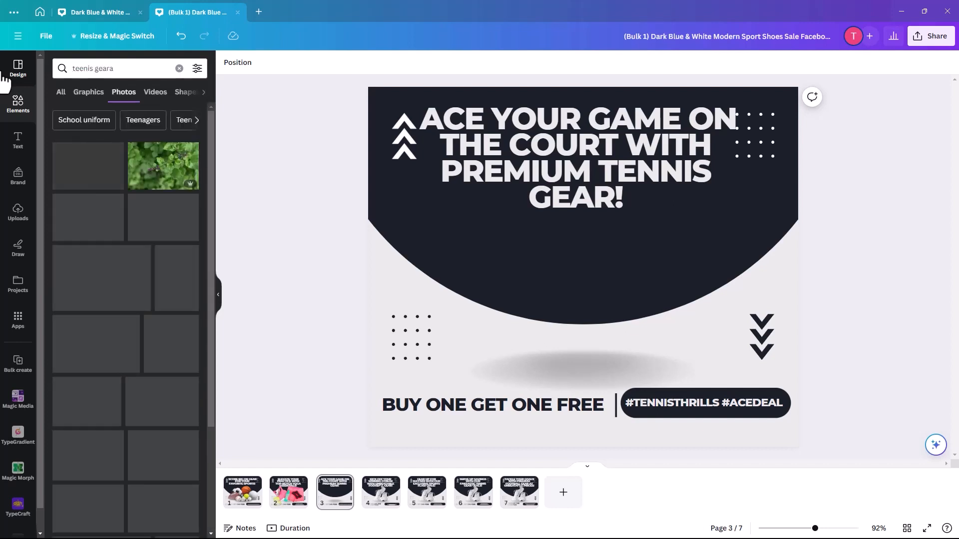
pyautogui.click(80, 69)
pyautogui.press('BackSpace')
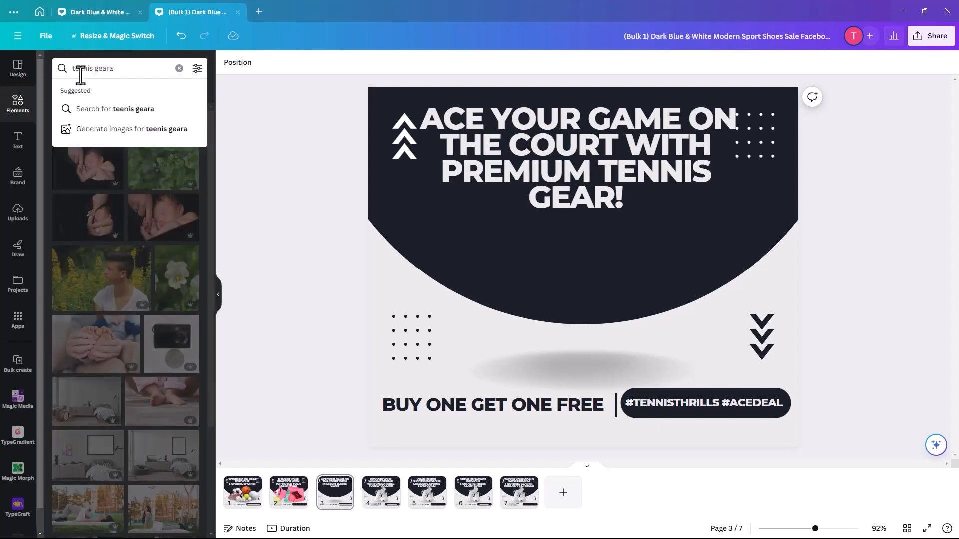
pyautogui.write('n')
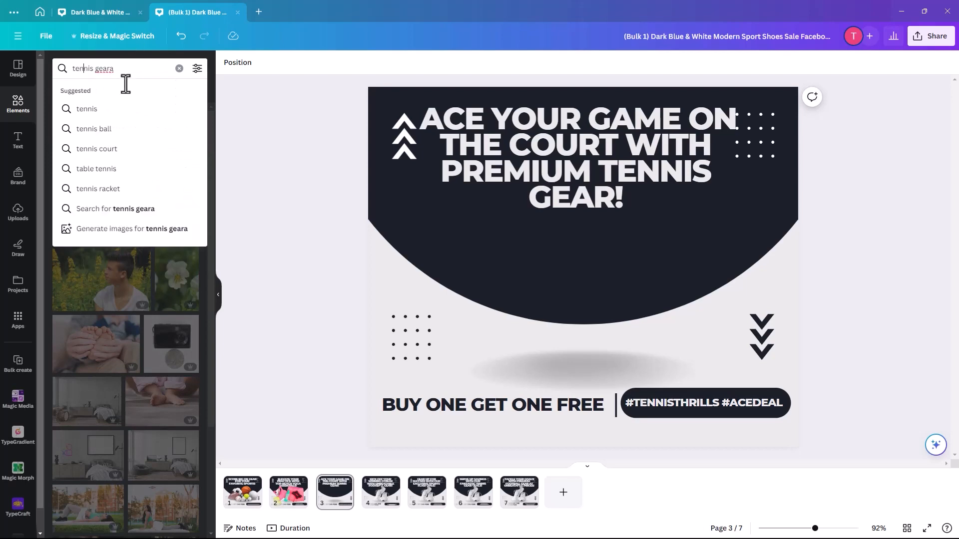
pyautogui.click(123, 68)
pyautogui.press('BackSpace')
pyautogui.press('Return')
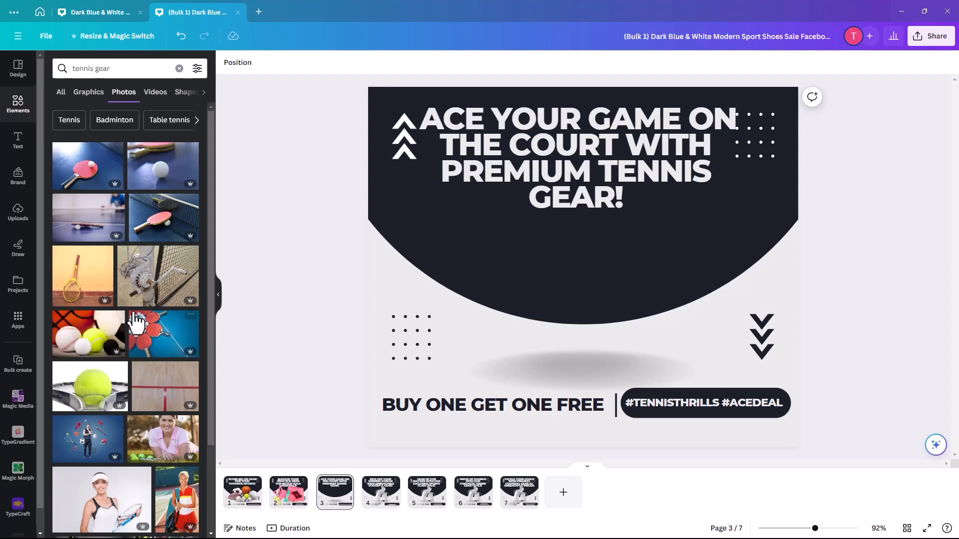
pyautogui.scroll(-3, 136, 324)
# Search the photos for "tennis racket" and add the white racket with the yellow ball to page 3.
pyautogui.click(116, 70)
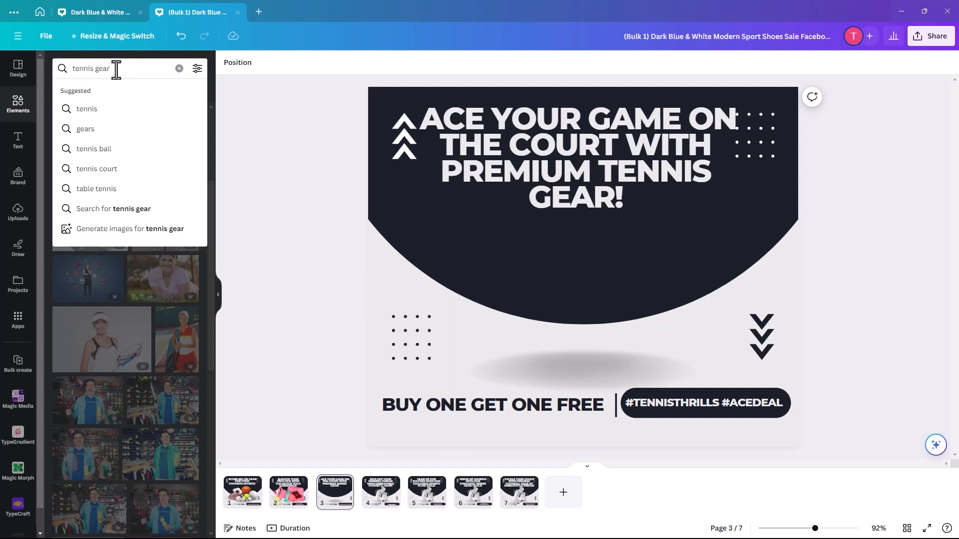
pyautogui.press('BackSpace')
pyautogui.press('BackSpace')
pyautogui.press('BackSpace')
pyautogui.press('BackSpace')
pyautogui.write('ra')
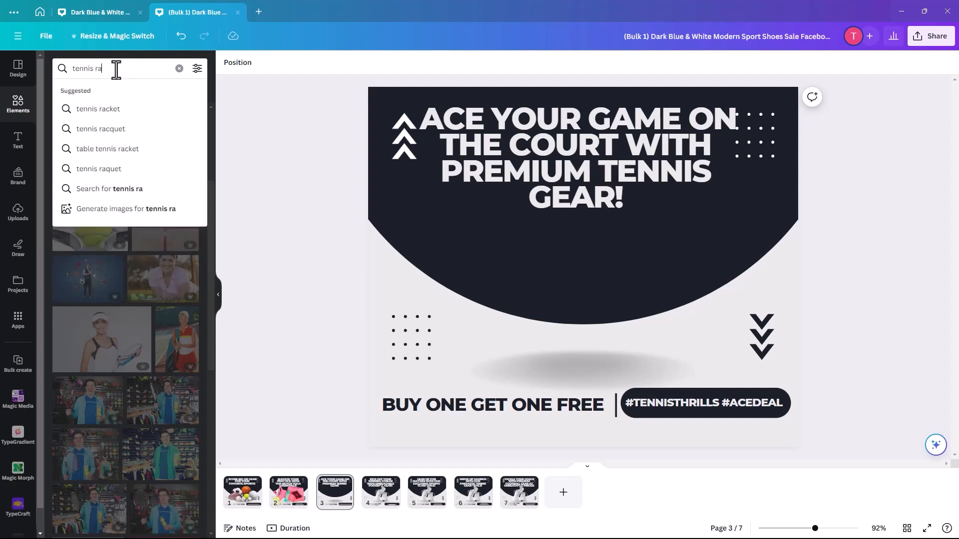
pyautogui.write('cket')
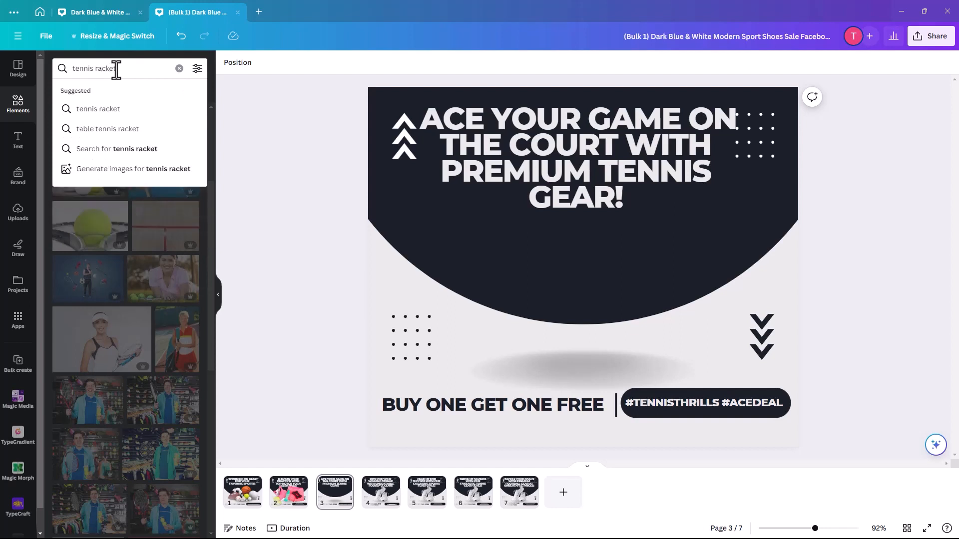
pyautogui.press('Return')
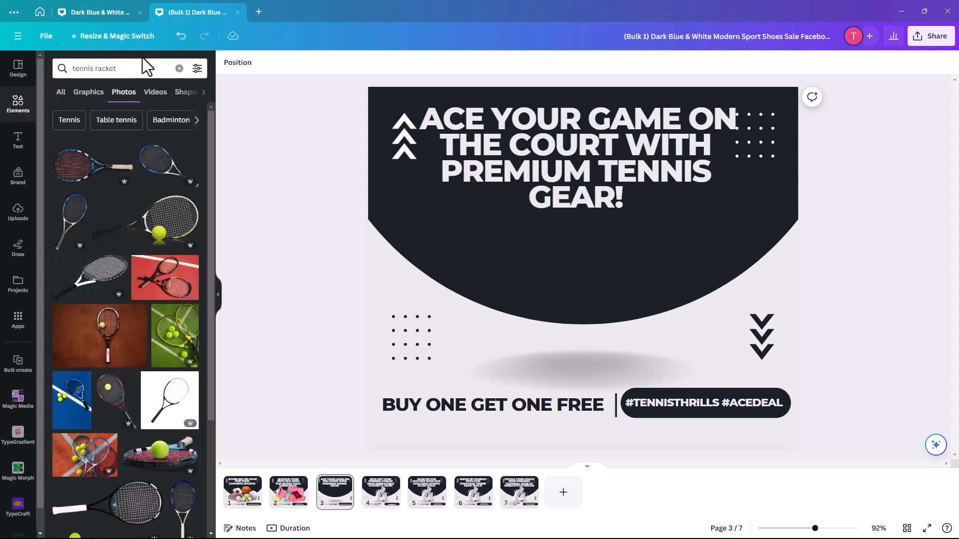
pyautogui.click(177, 235)
# Enlarge the tennis racket photo on page 3 and centre it between the slogan and the offer text.
pyautogui.moveTo(543, 284); pyautogui.dragTo(529, 306)
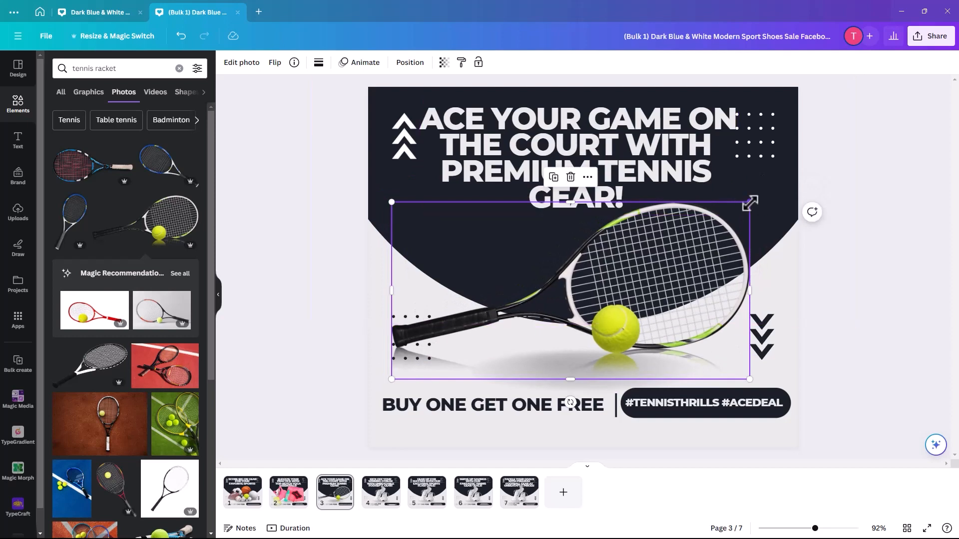
pyautogui.moveTo(750, 203); pyautogui.dragTo(767, 178)
pyautogui.moveTo(769, 175); pyautogui.dragTo(772, 176)
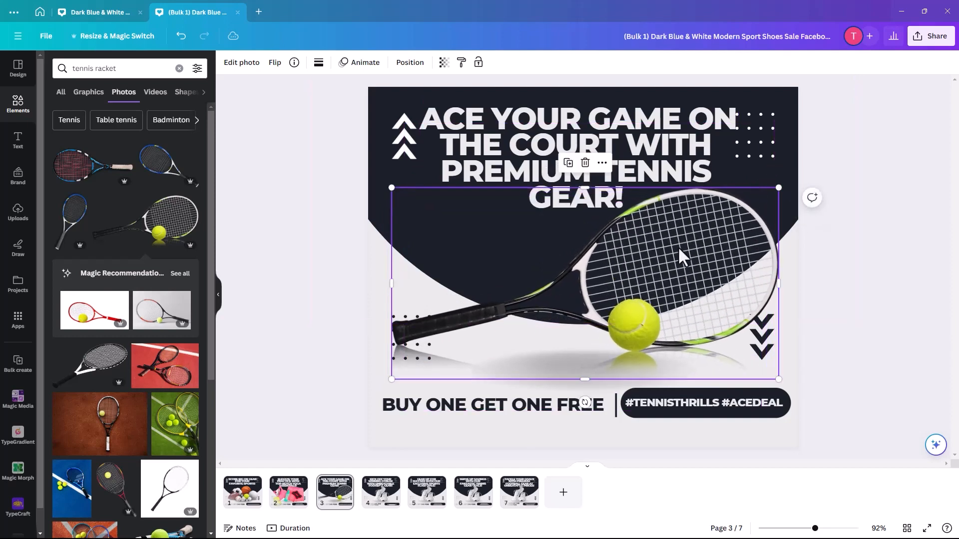
pyautogui.moveTo(681, 256); pyautogui.dragTo(621, 332)
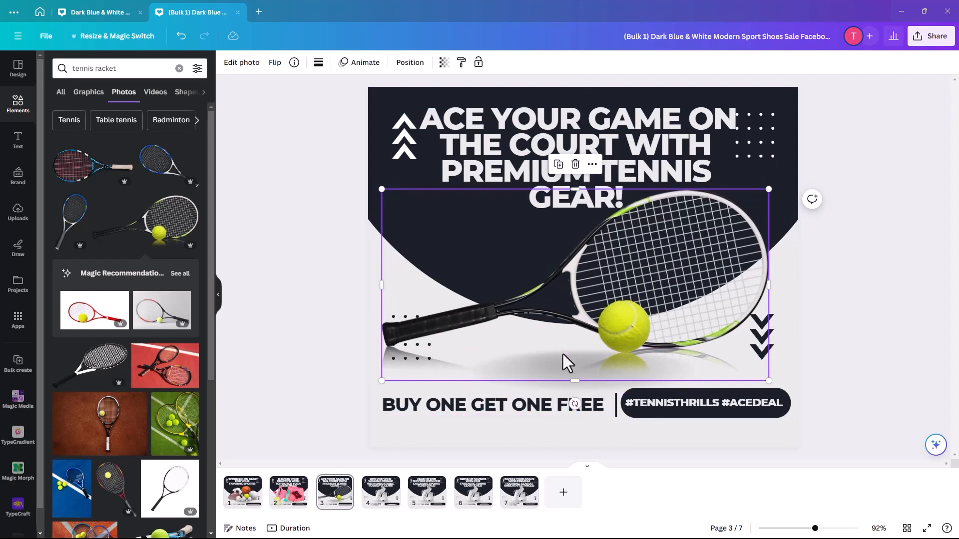
pyautogui.moveTo(563, 355); pyautogui.dragTo(565, 353)
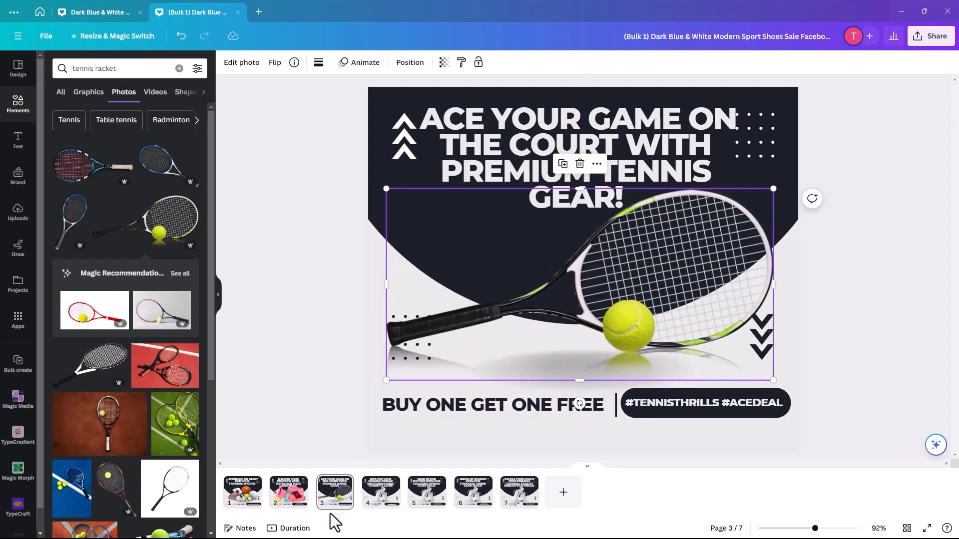
# Delete the white shoes from page 4, the football gear post.
pyautogui.click(379, 493)
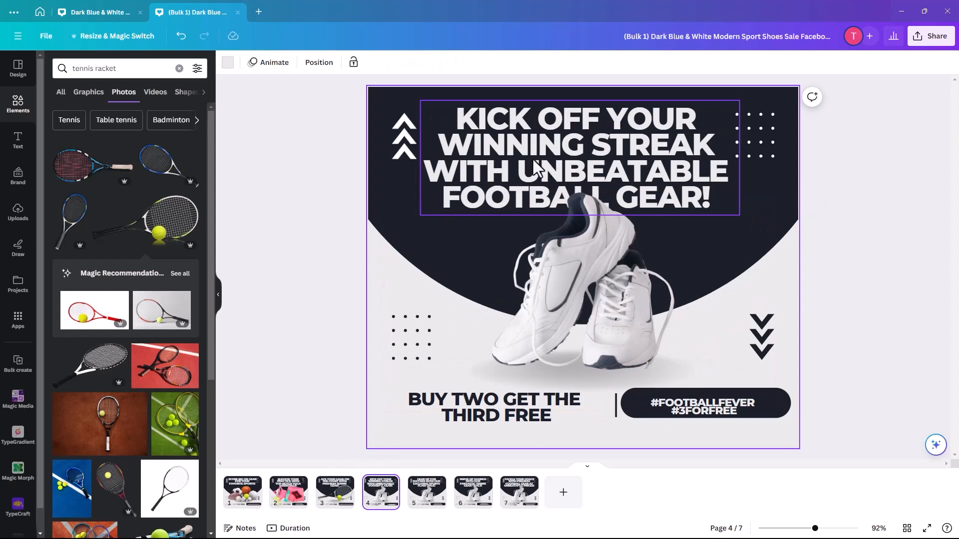
pyautogui.click(581, 277)
pyautogui.press('Delete')
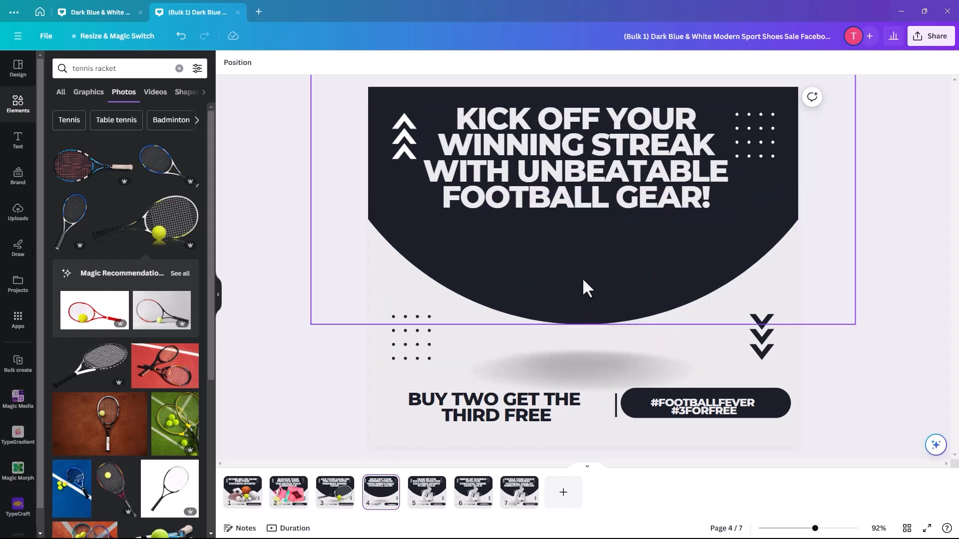
# Search the photos for "football boots" to find a replacement image for page 4.
pyautogui.click(141, 68)
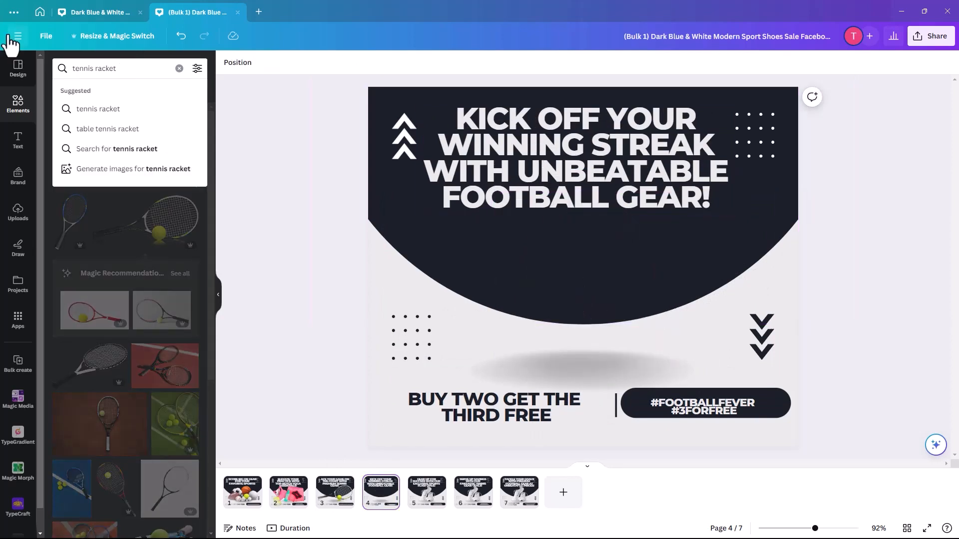
pyautogui.press('BackSpace')
pyautogui.hotkey('ctrl', 'BackSpace')
pyautogui.hotkey('ctrl', 'BackSpace')
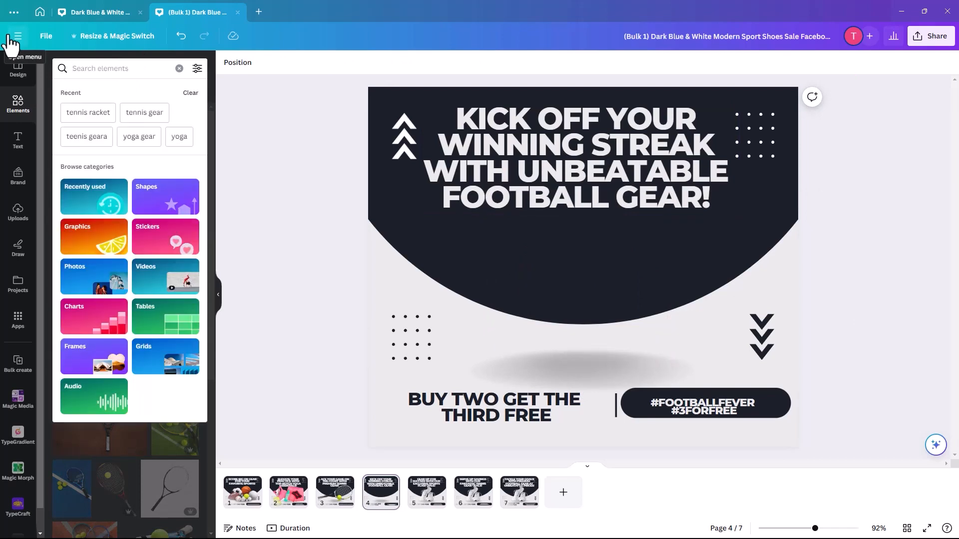
pyautogui.write('foo')
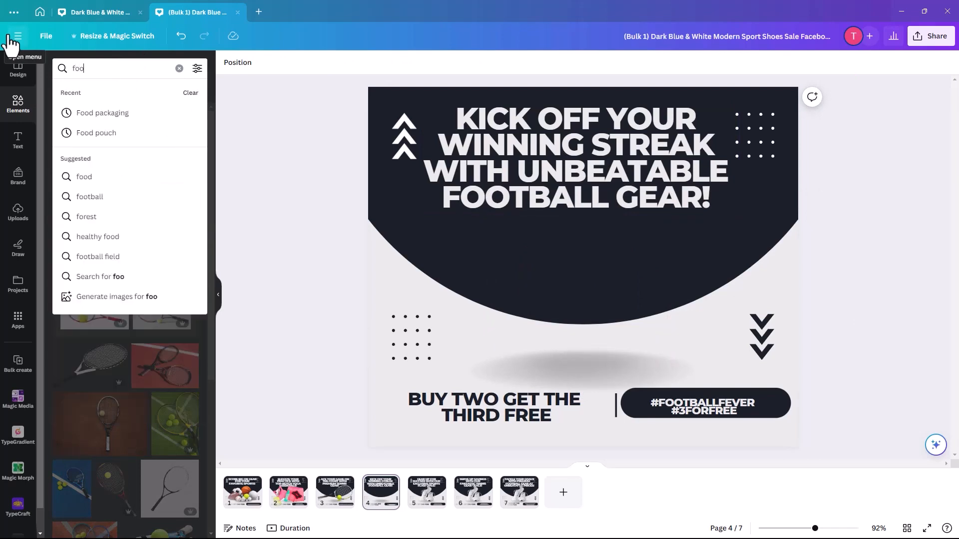
pyautogui.write('tball')
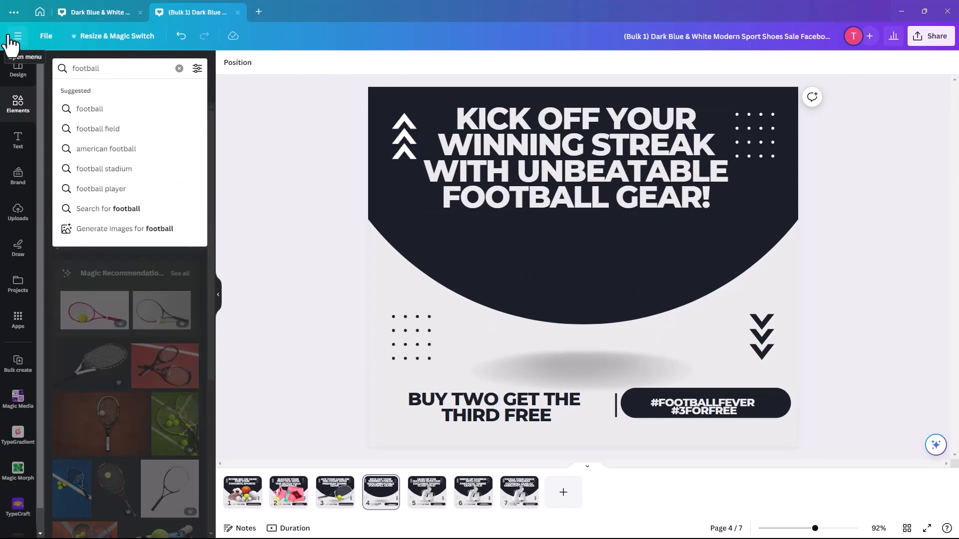
pyautogui.write(' boots')
pyautogui.press('Return')
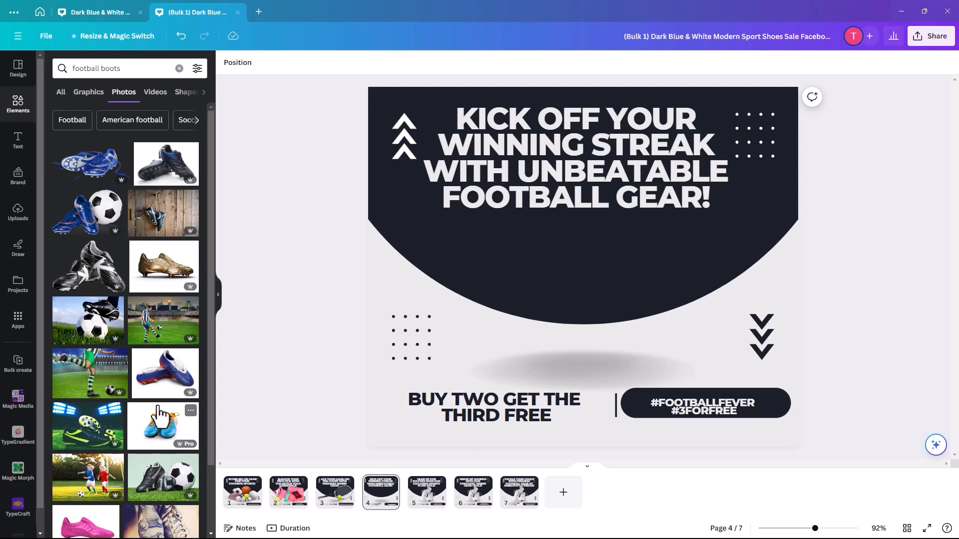
# Try the black-and-blue boots photo on page 4, delete it, and add the blue, white and red pair instead.
pyautogui.click(165, 175)
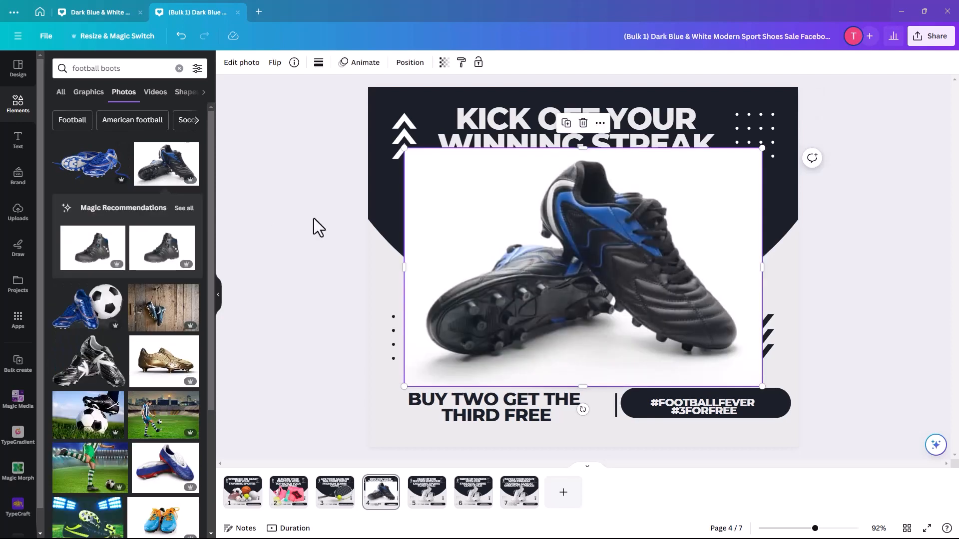
pyautogui.press('Delete')
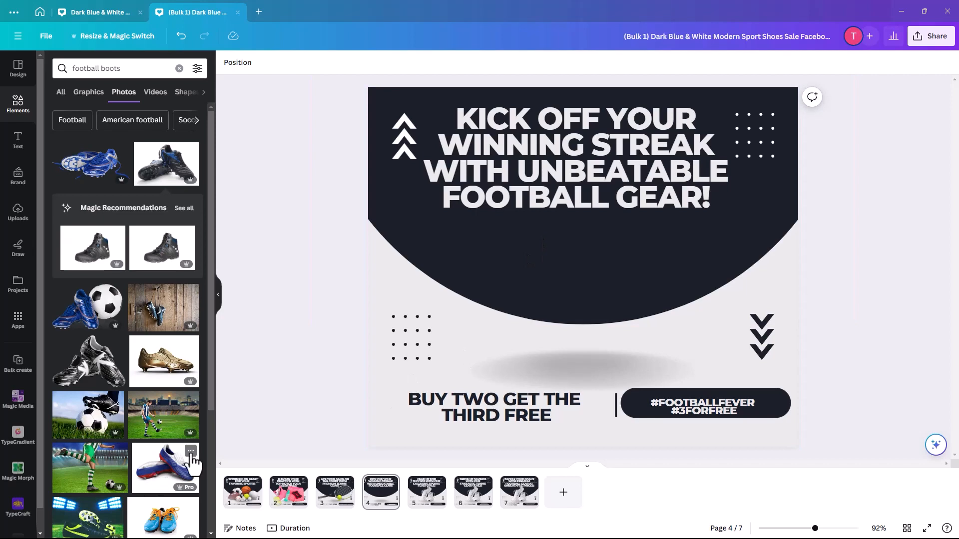
pyautogui.click(165, 468)
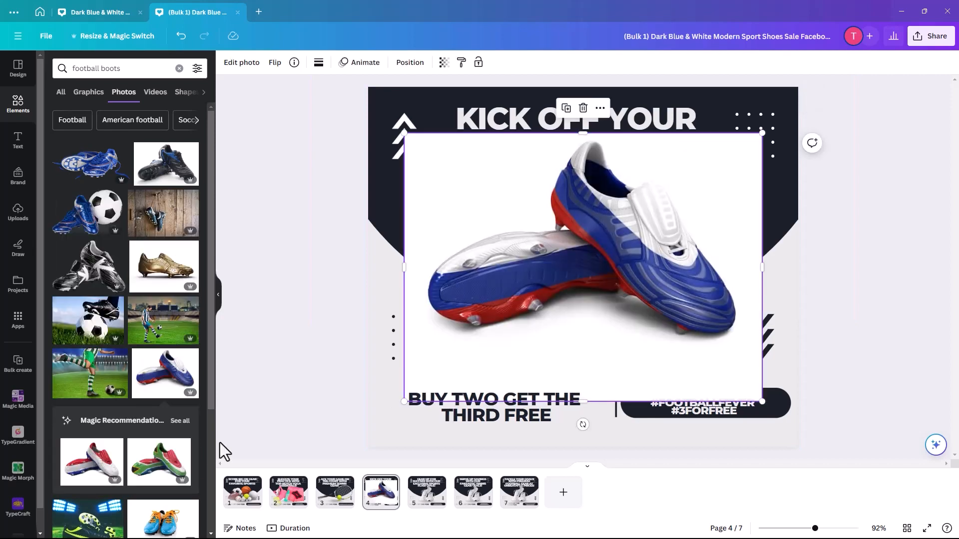
# Remove the boots photo's white background with BG Remover, and slightly enlarge and place the cutout above page 4's offer text.
pyautogui.moveTo(524, 330); pyautogui.dragTo(515, 358)
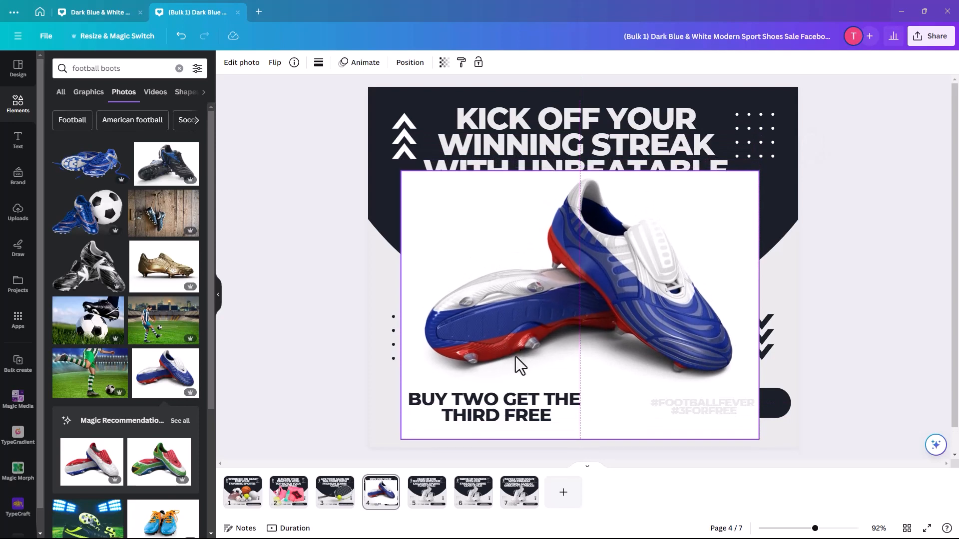
pyautogui.click(241, 62)
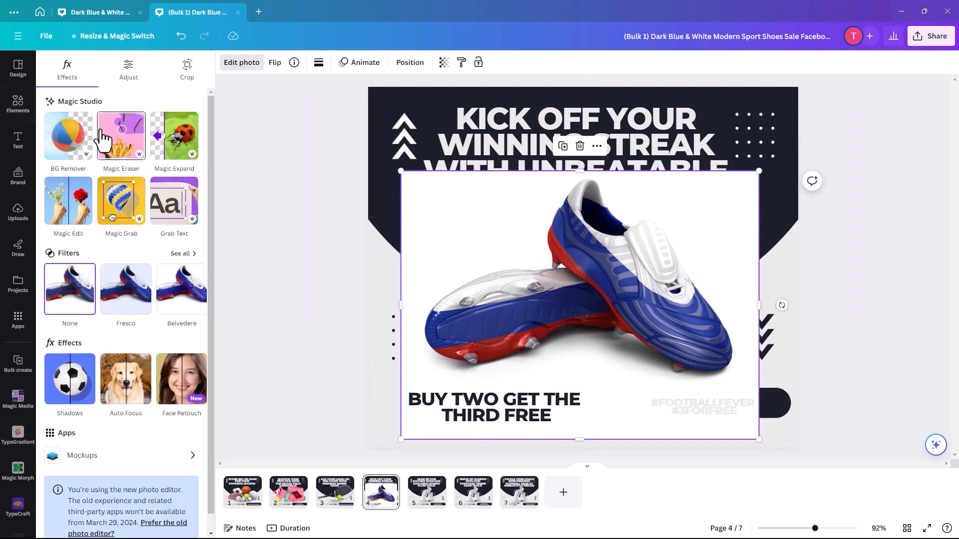
pyautogui.click(70, 137)
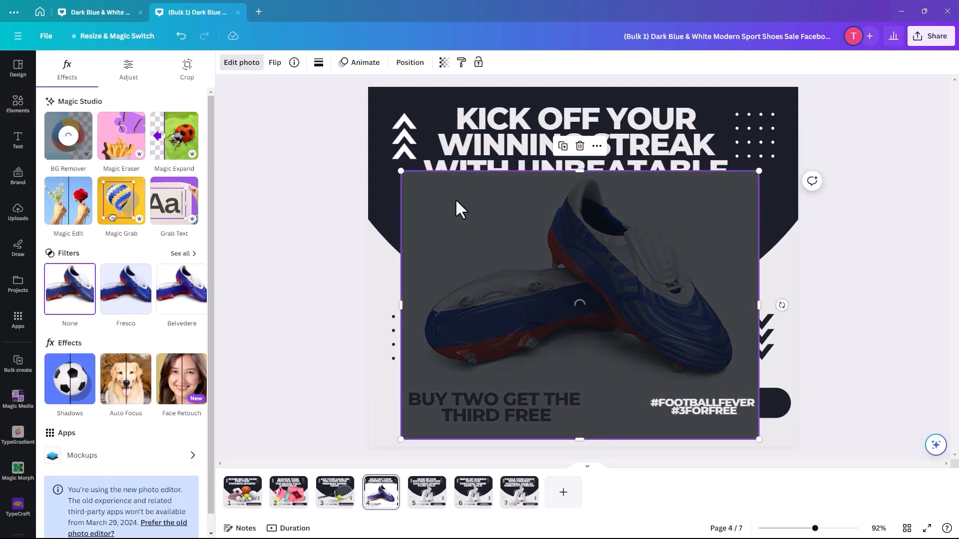
pyautogui.moveTo(529, 327); pyautogui.dragTo(529, 348)
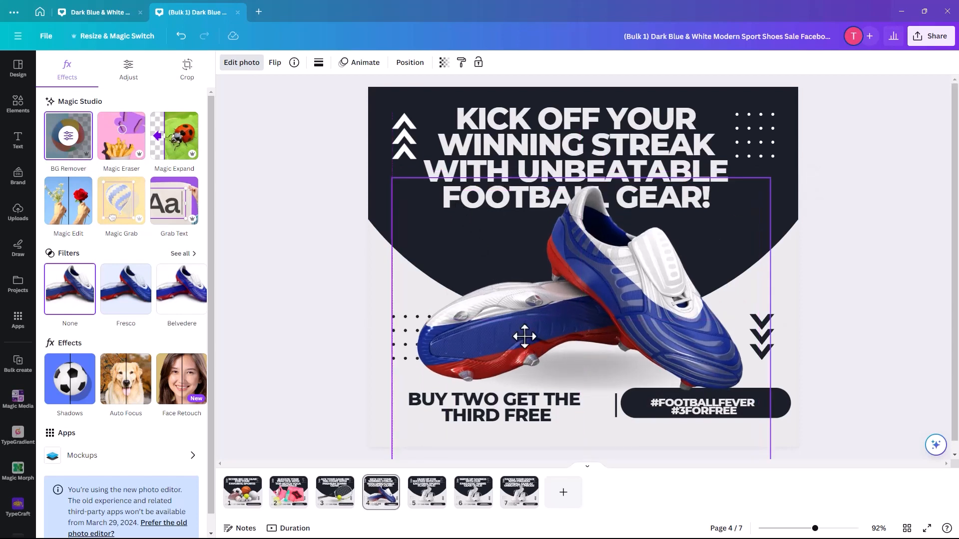
pyautogui.moveTo(524, 337); pyautogui.dragTo(524, 337)
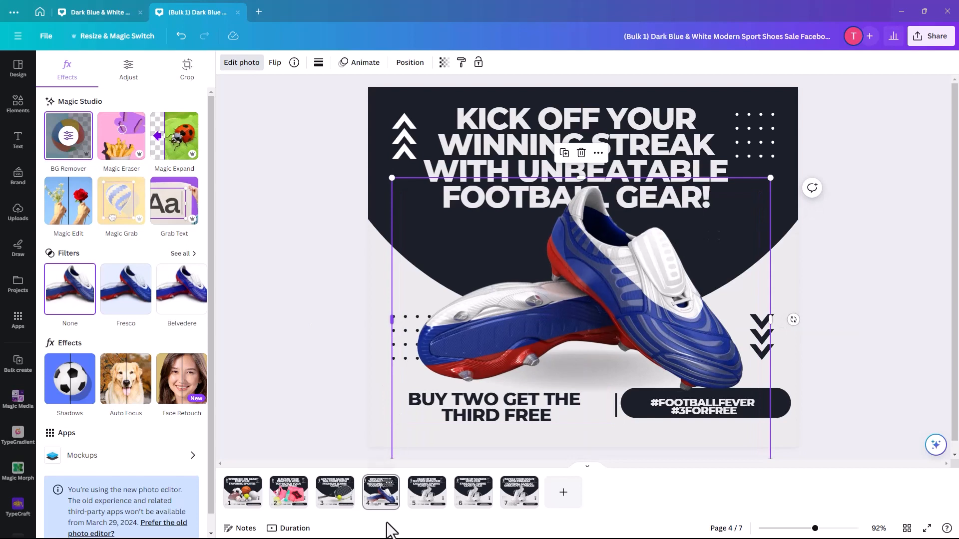
# Delete the white shoes from page 5, the exclusive sports flash sale post.
pyautogui.click(427, 507)
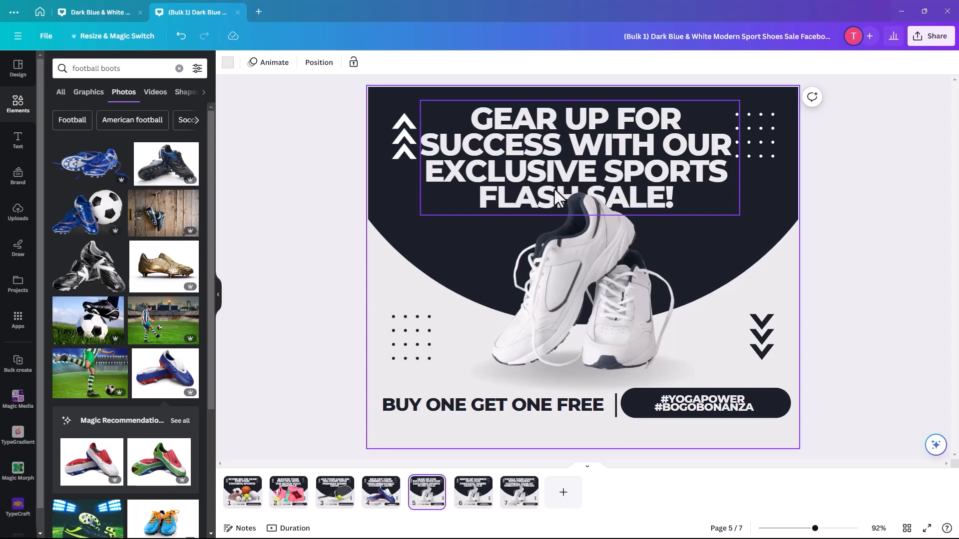
pyautogui.click(543, 284)
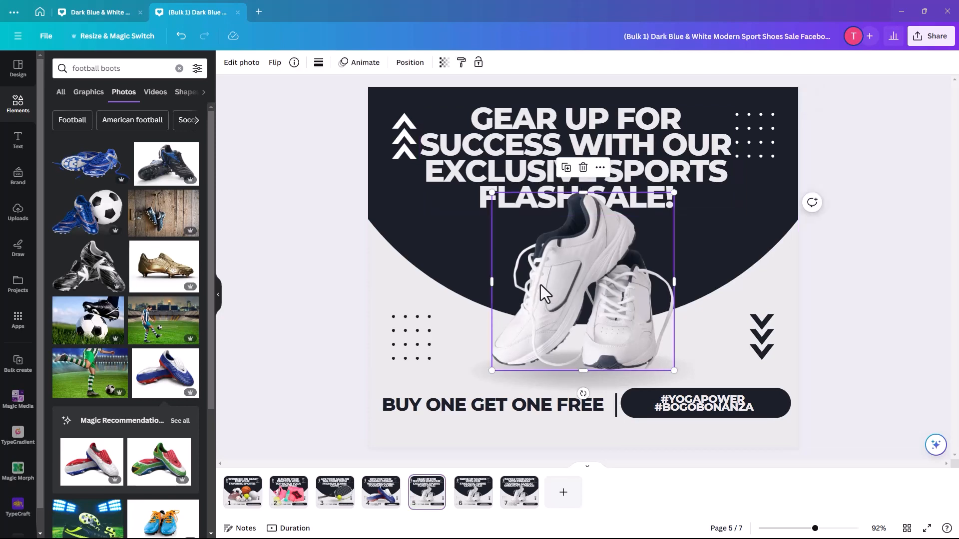
pyautogui.press('Delete')
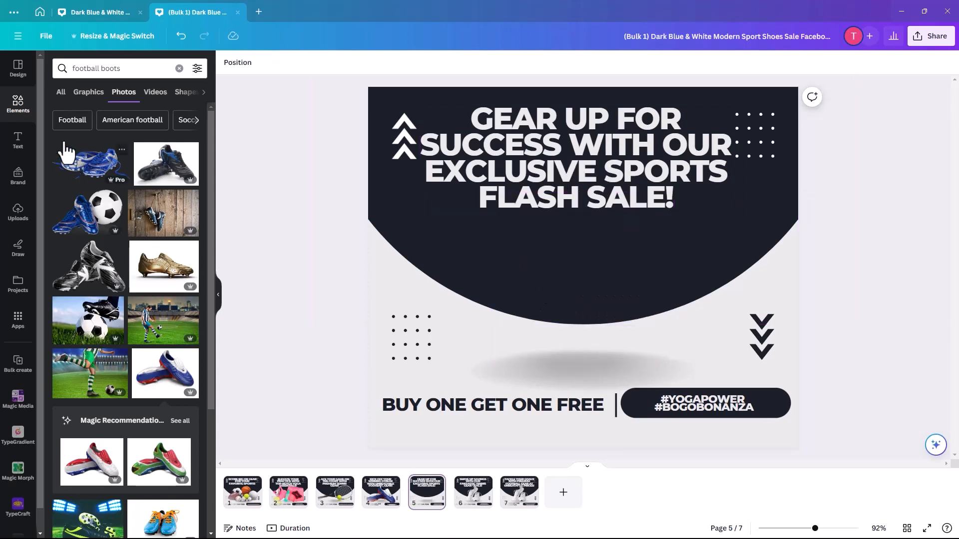
# Search the photos for "sports gear" to find a replacement image for page 5.
pyautogui.click(127, 69)
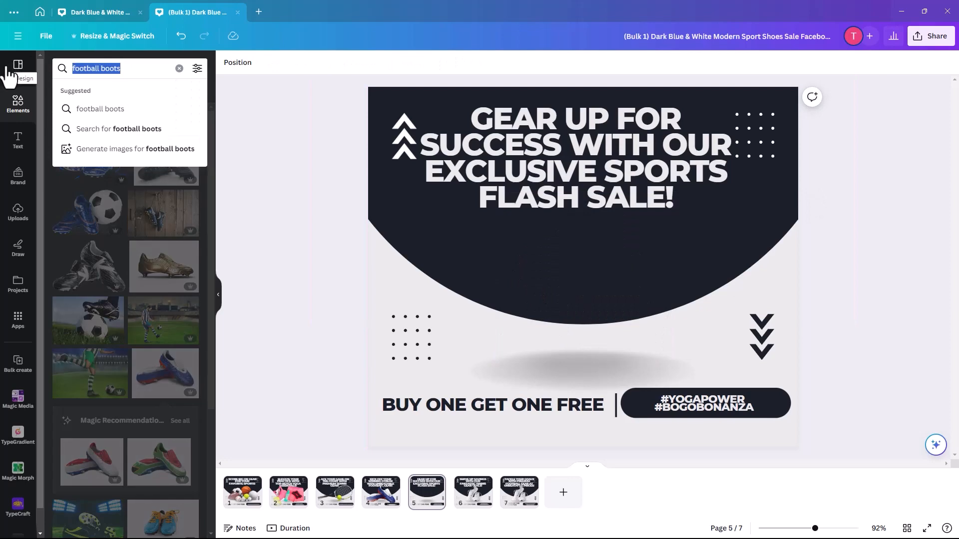
pyautogui.write('sport')
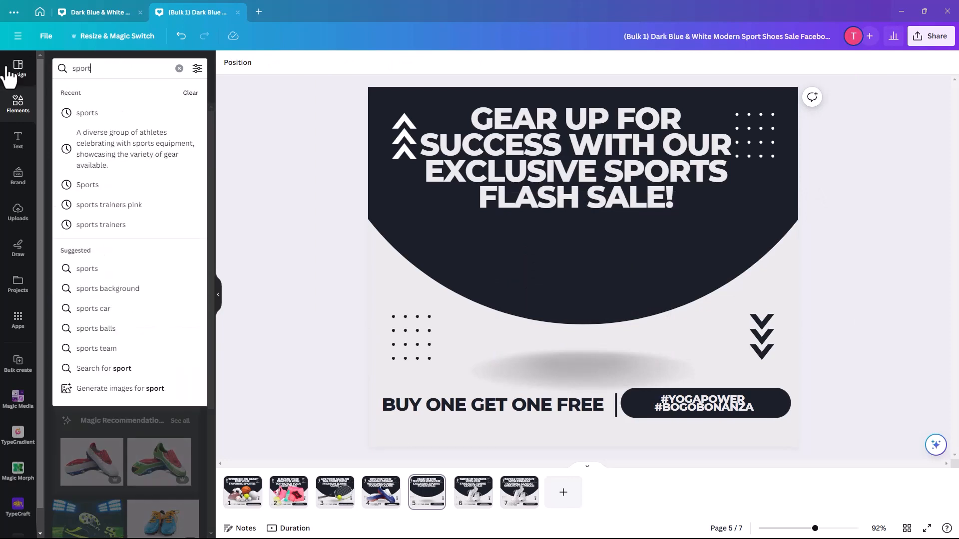
pyautogui.write('s gear')
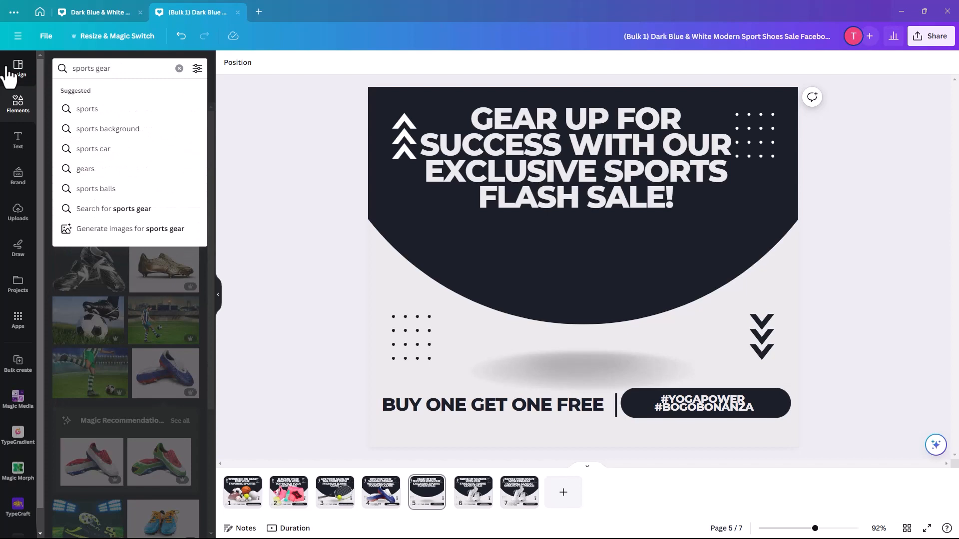
pyautogui.press('Return')
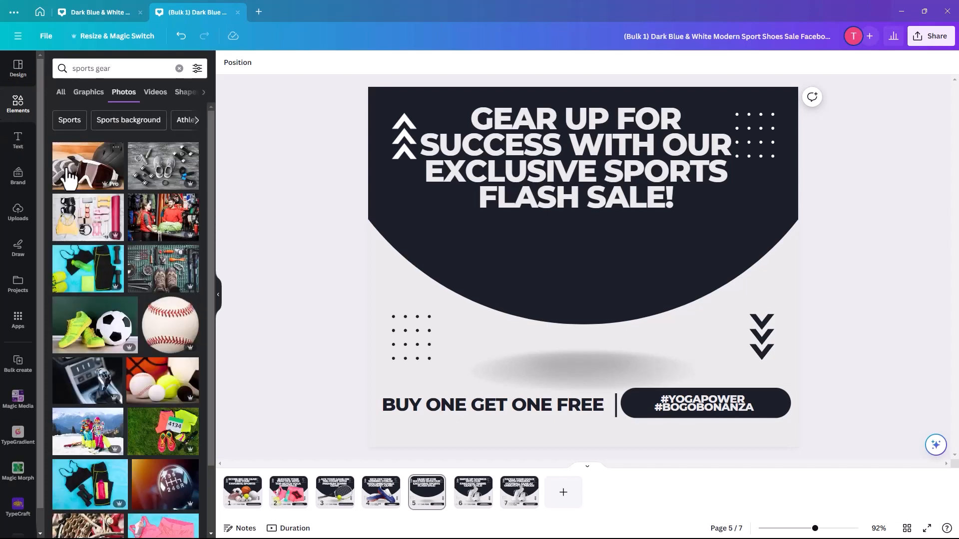
# Search the photos for "sports clothing" and add the seated woman in sunglasses and green shorts to page 5.
pyautogui.tripleClick(101, 69)
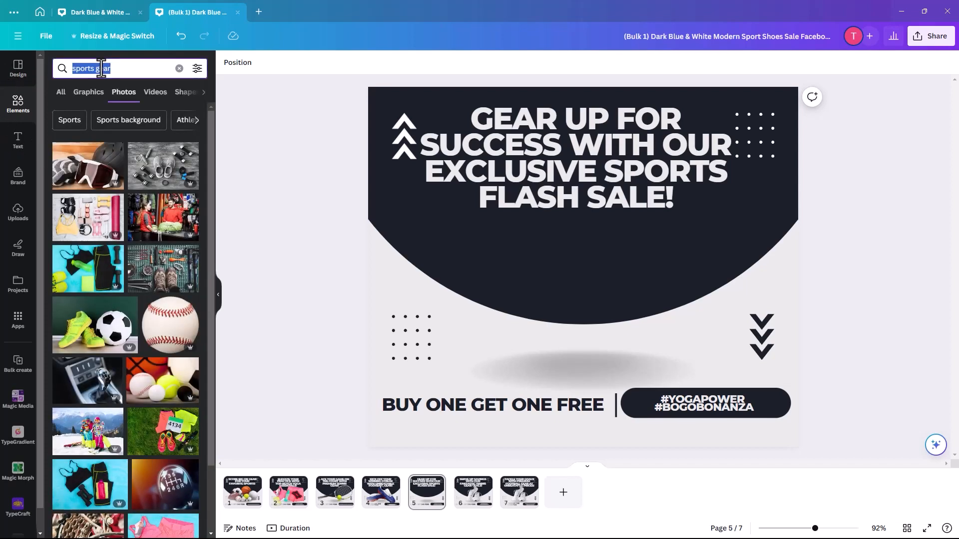
pyautogui.write('clothing')
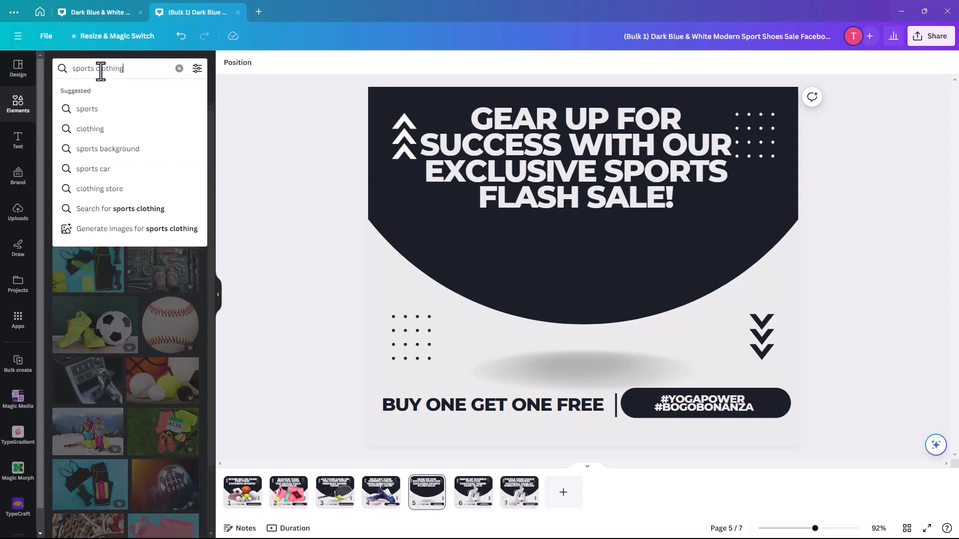
pyautogui.press('Return')
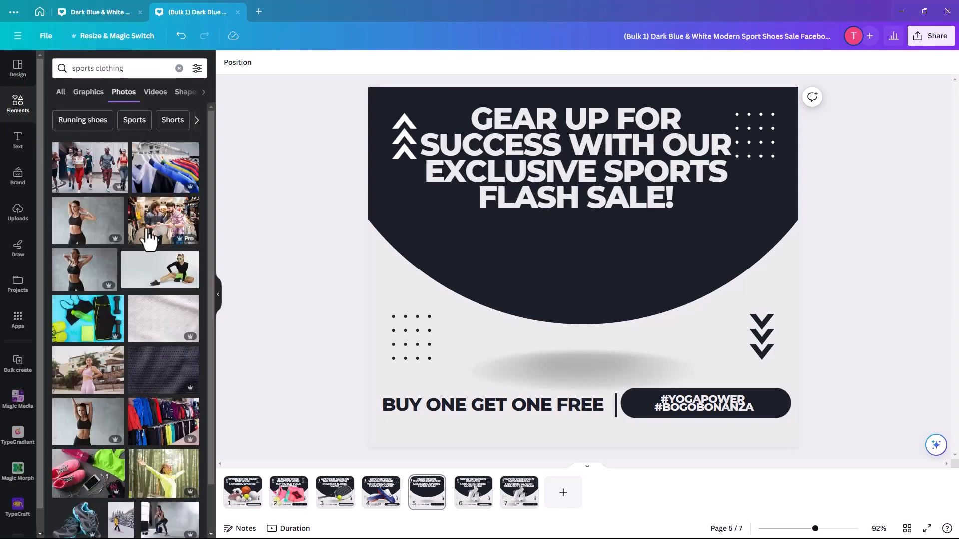
pyautogui.click(161, 279)
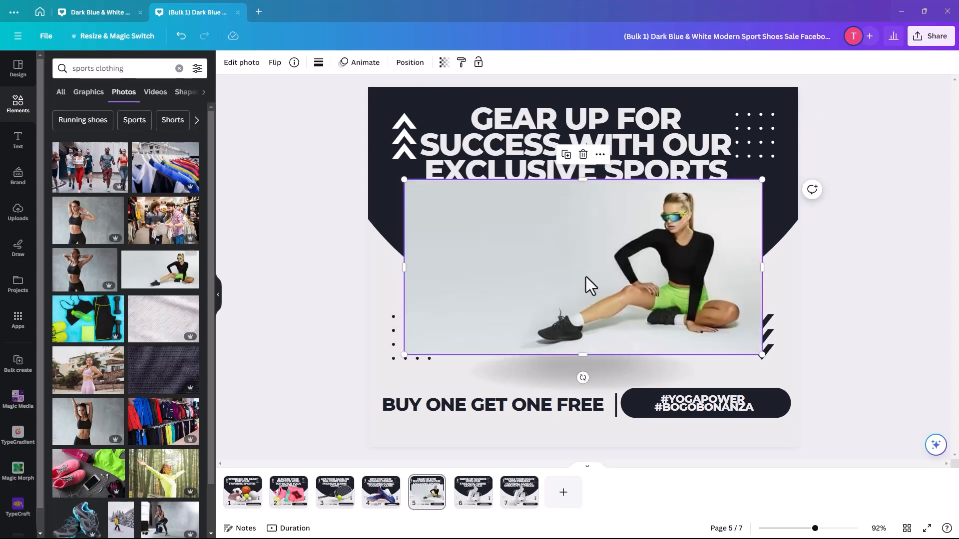
# Shift the woman's photo down over page 5's shadow and remove its background with BG Remover.
pyautogui.moveTo(575, 286); pyautogui.dragTo(516, 313)
pyautogui.click(242, 62)
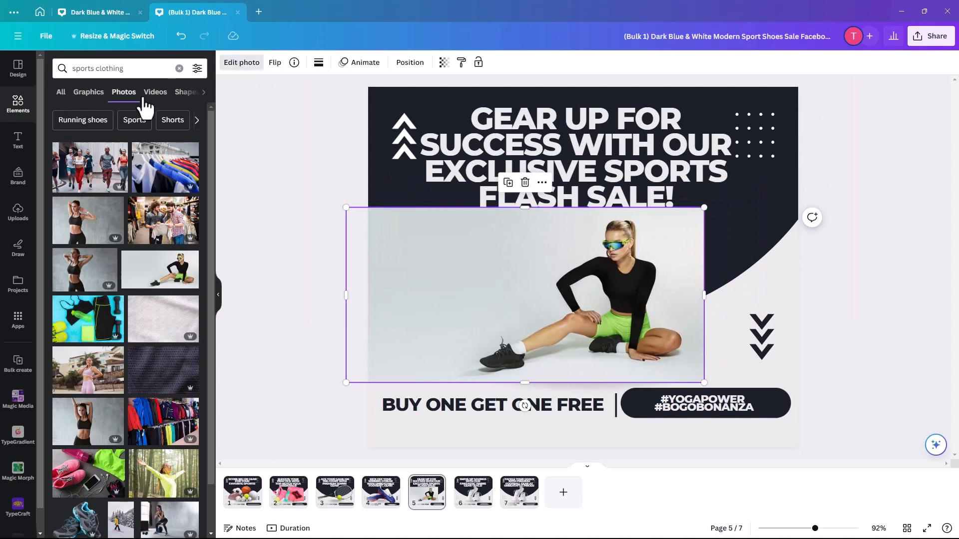
pyautogui.click(58, 155)
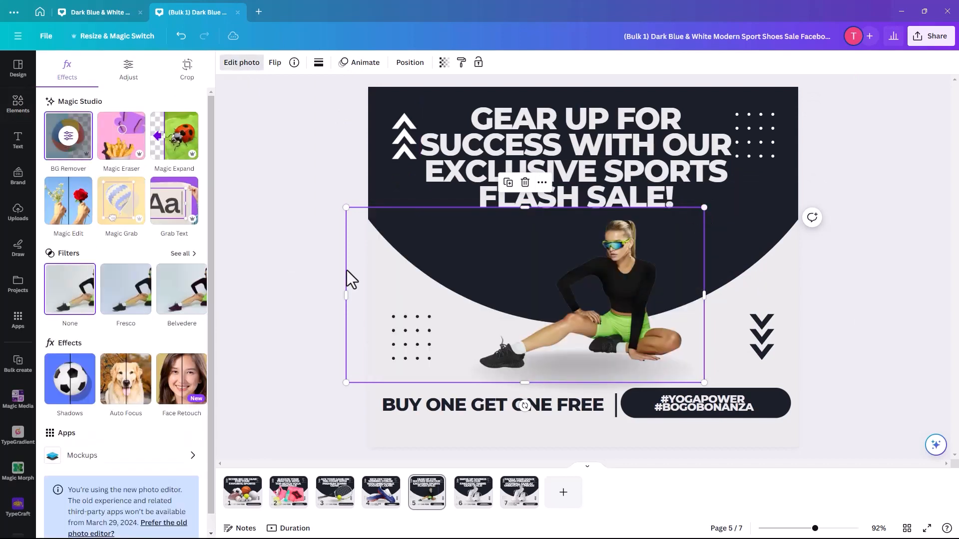
# Crop the empty area beside the woman's outstretched leg, enlarge the cutout, and place it centrally above page 5's offer text.
pyautogui.moveTo(343, 296); pyautogui.dragTo(455, 295)
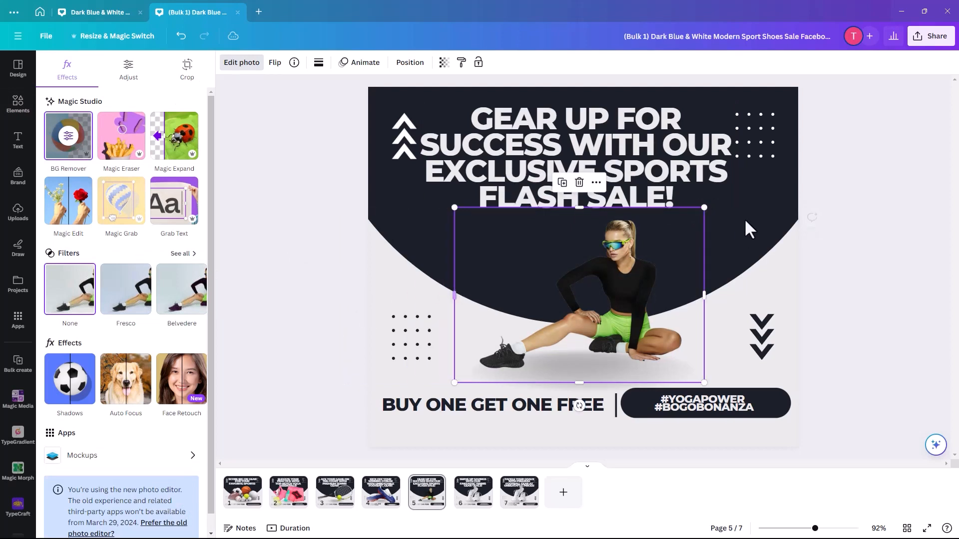
pyautogui.moveTo(704, 207); pyautogui.dragTo(800, 123)
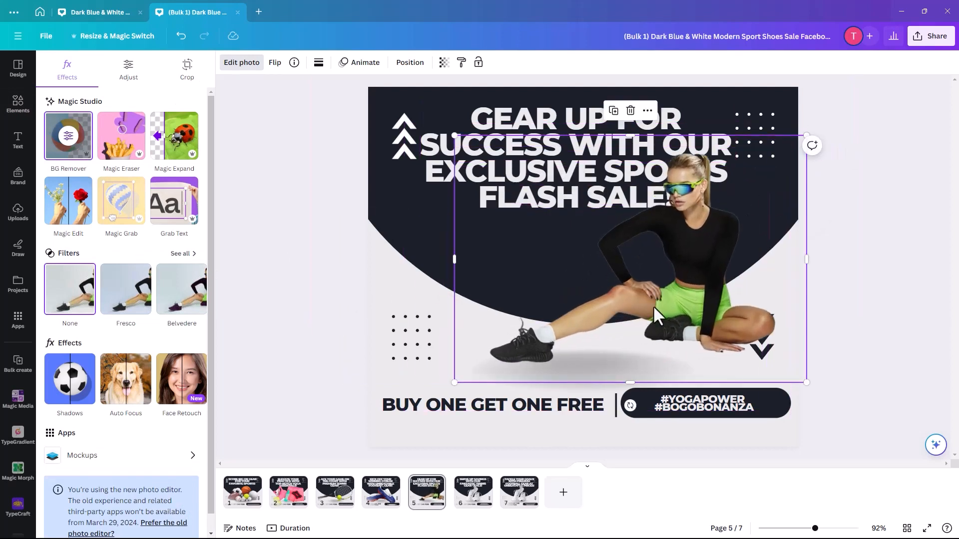
pyautogui.moveTo(652, 305); pyautogui.dragTo(583, 343)
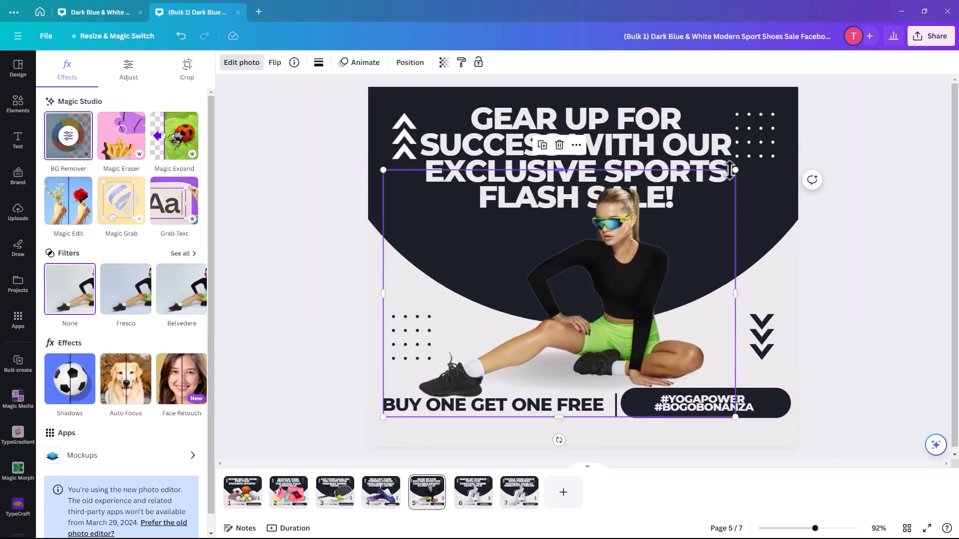
pyautogui.moveTo(738, 170); pyautogui.dragTo(770, 148)
pyautogui.moveTo(635, 262); pyautogui.dragTo(613, 258)
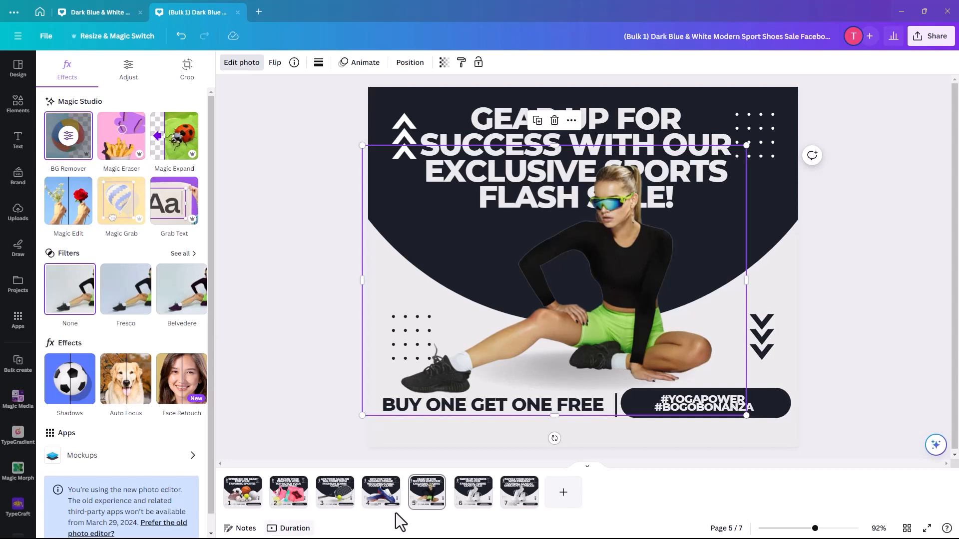
# Delete the white shoes from page 6, the fantastic tennis gear deals post.
pyautogui.click(472, 502)
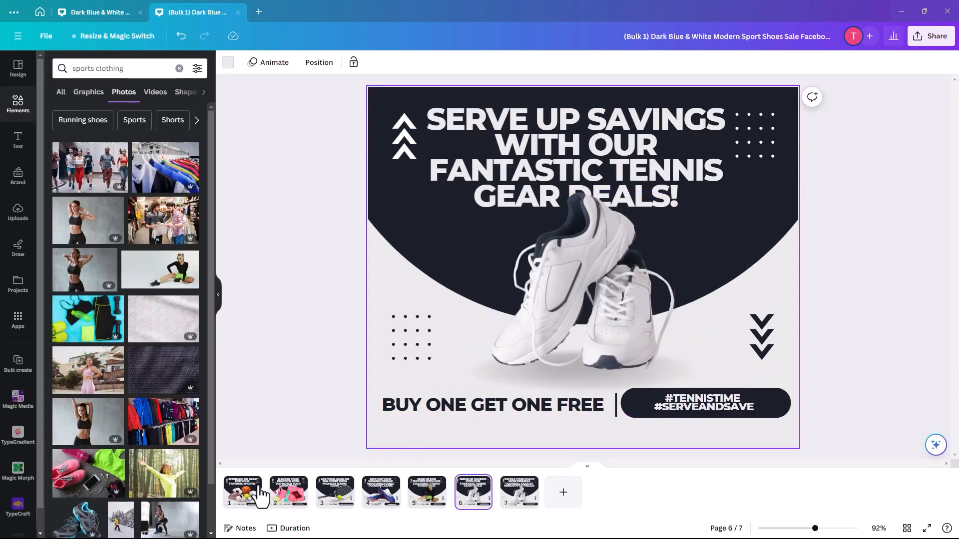
pyautogui.click(334, 499)
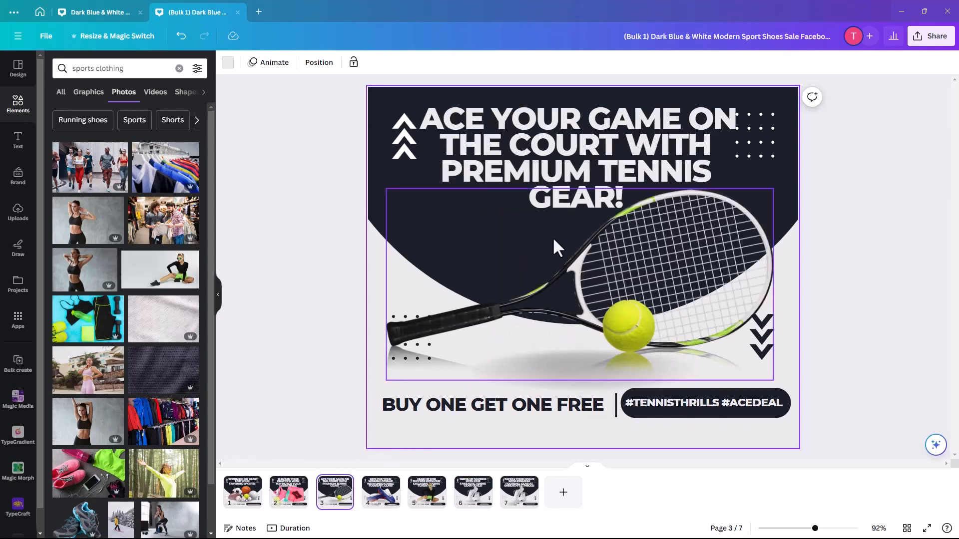
pyautogui.click(427, 497)
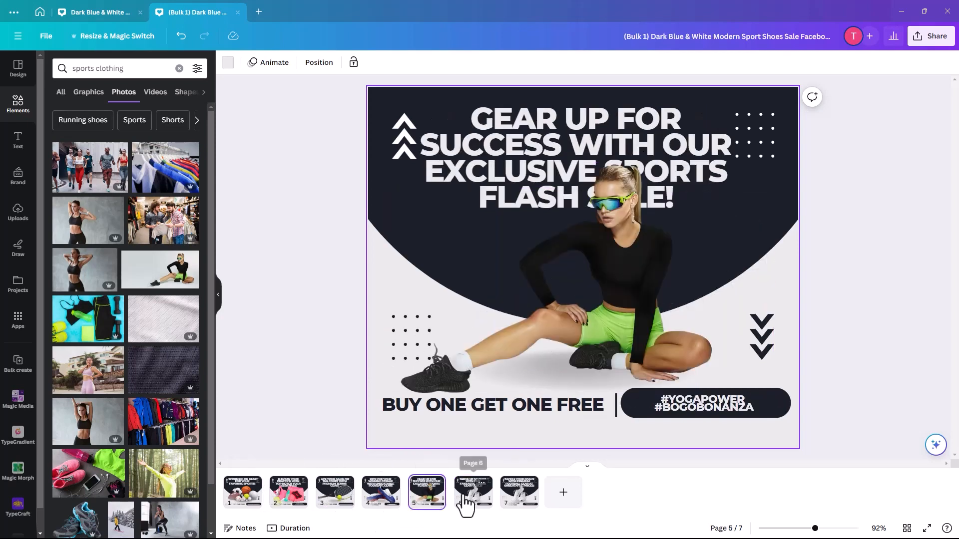
pyautogui.click(466, 499)
pyautogui.click(569, 279)
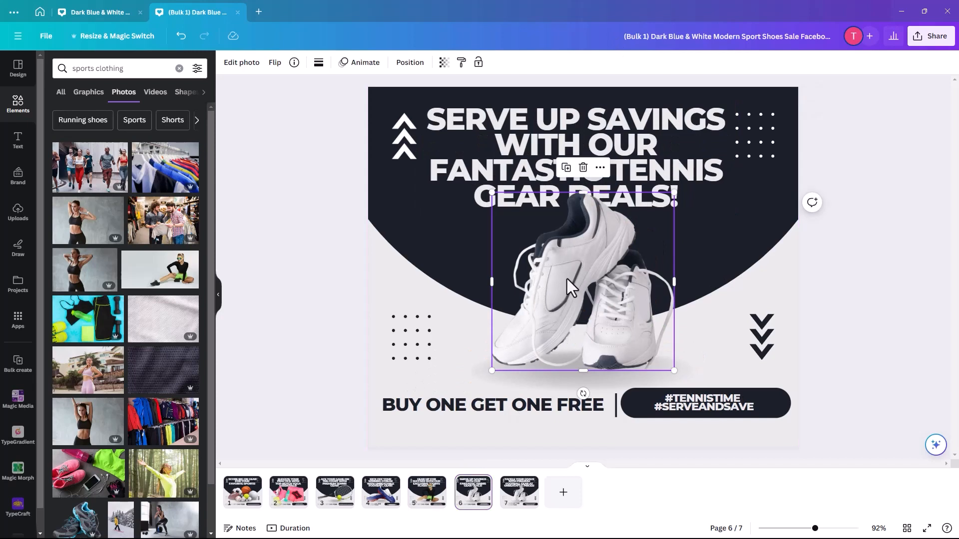
pyautogui.press('Delete')
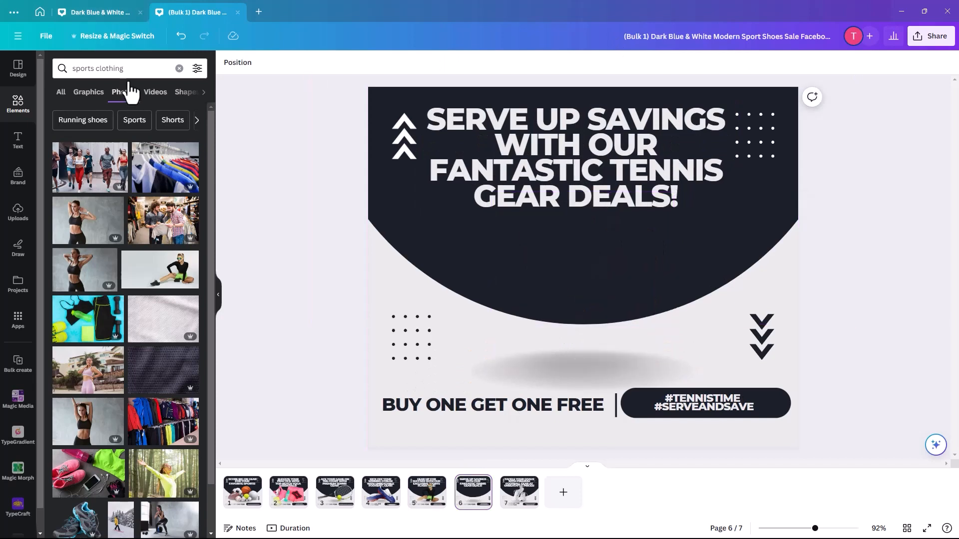
# Search the photos for "tennis clothing" and add the single tennis ball cutout to page 6.
pyautogui.click(100, 69)
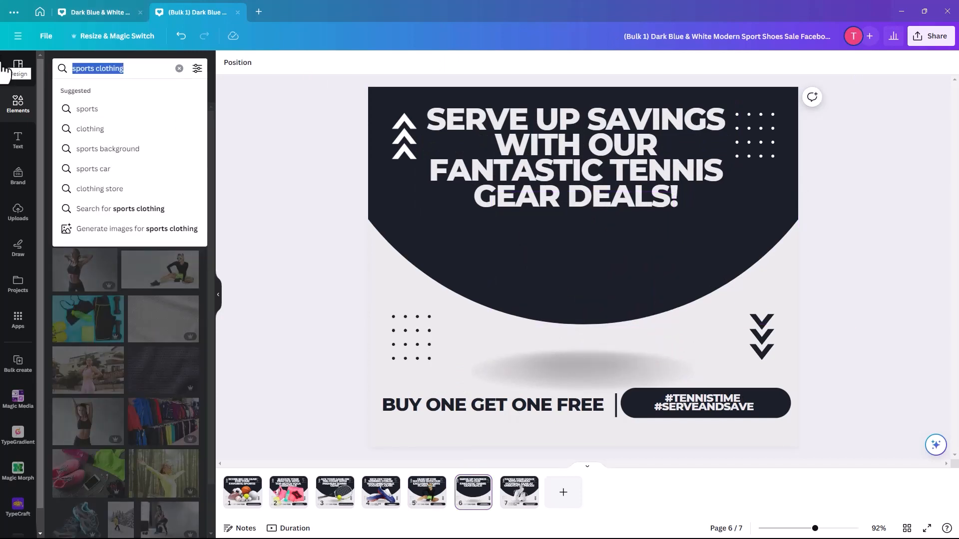
pyautogui.press('BackSpace')
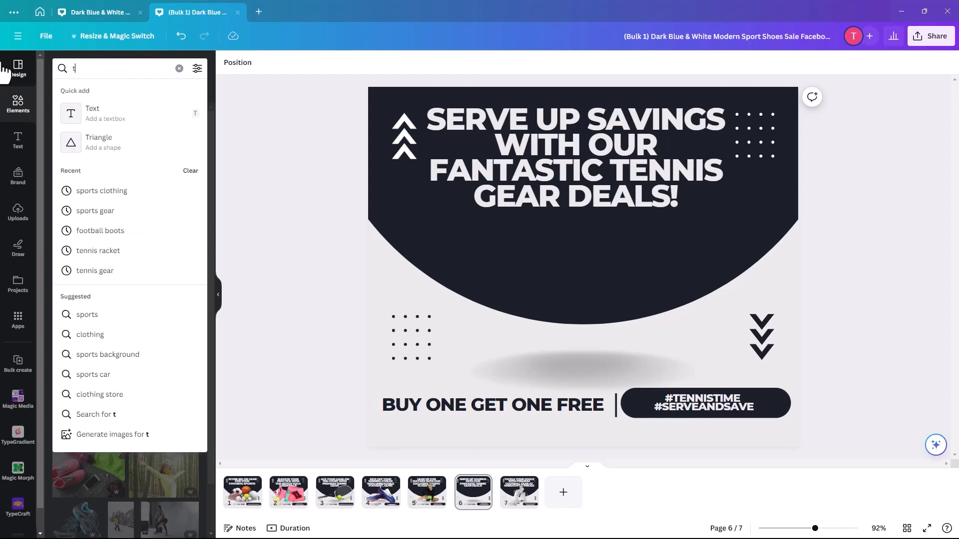
pyautogui.write('tennis clothing')
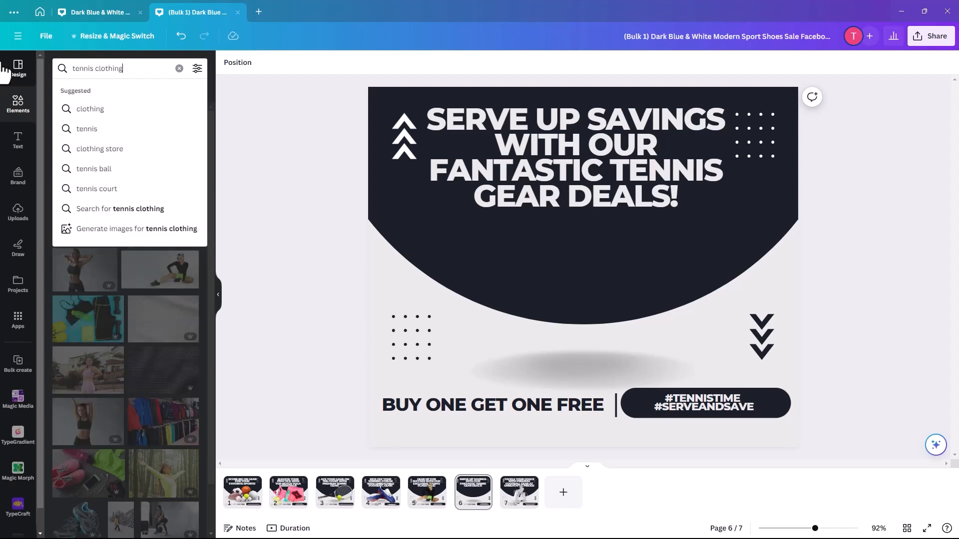
pyautogui.press('Return')
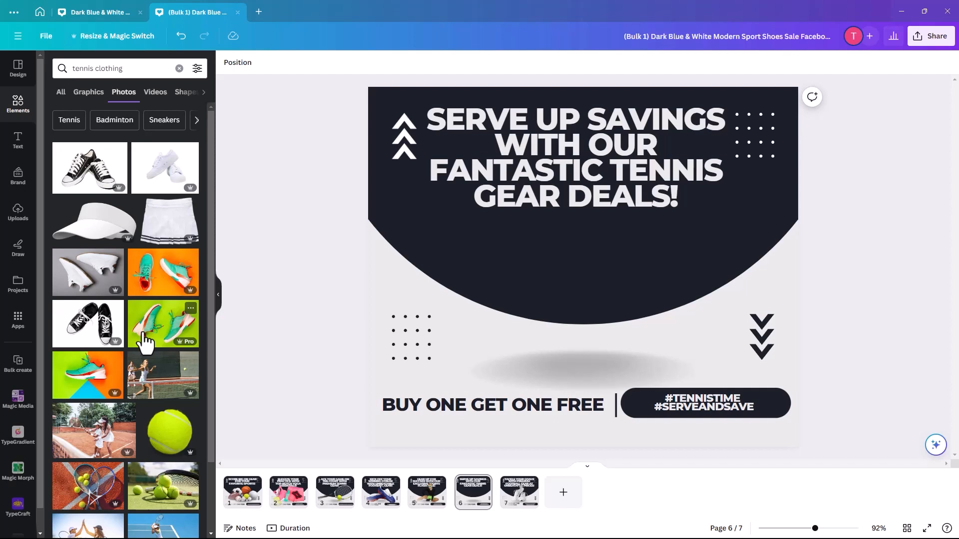
pyautogui.scroll(-2, 145, 342)
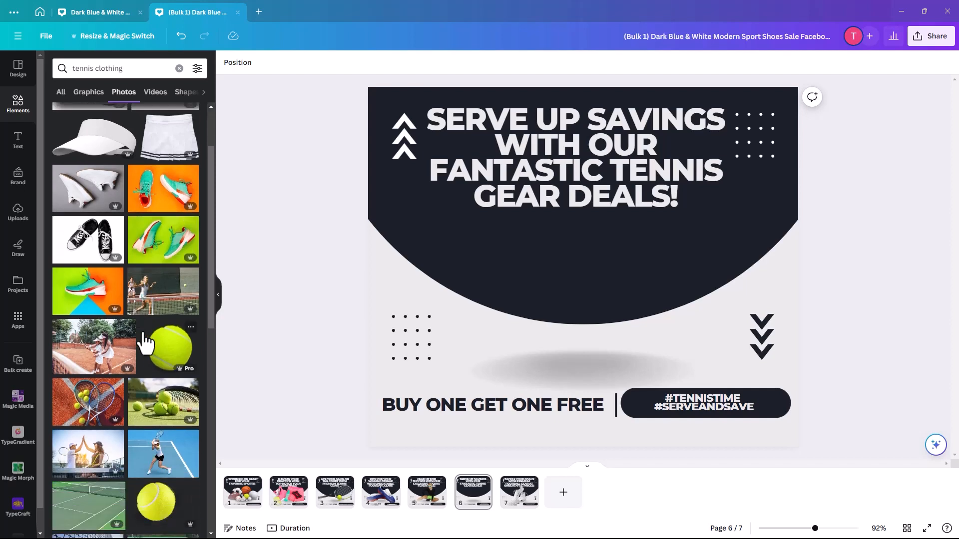
pyautogui.scroll(-1, 145, 341)
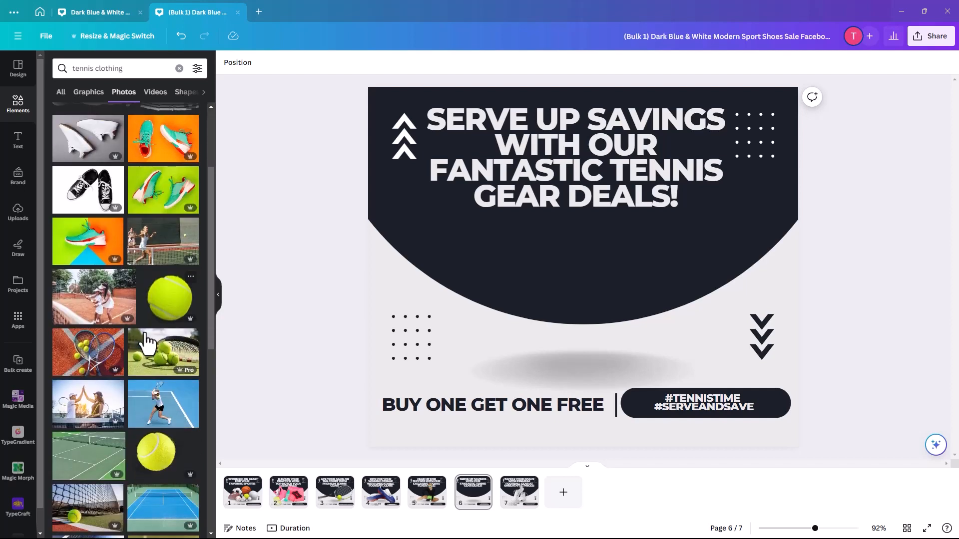
pyautogui.click(165, 301)
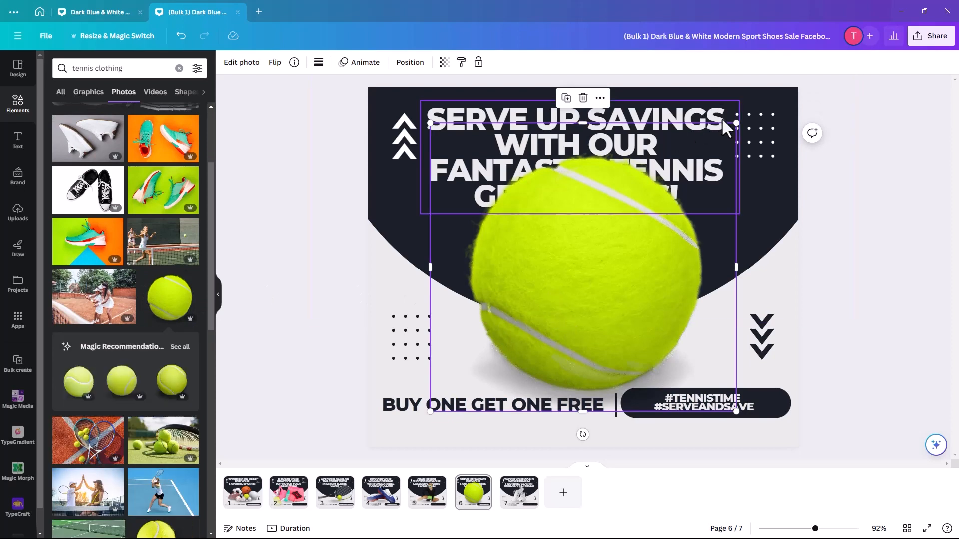
# Shrink the tennis ball and place it between page 6's slogan and offer text, over the shadow.
pyautogui.moveTo(737, 120); pyautogui.dragTo(680, 176)
pyautogui.moveTo(575, 286); pyautogui.dragTo(575, 311)
pyautogui.click(316, 275)
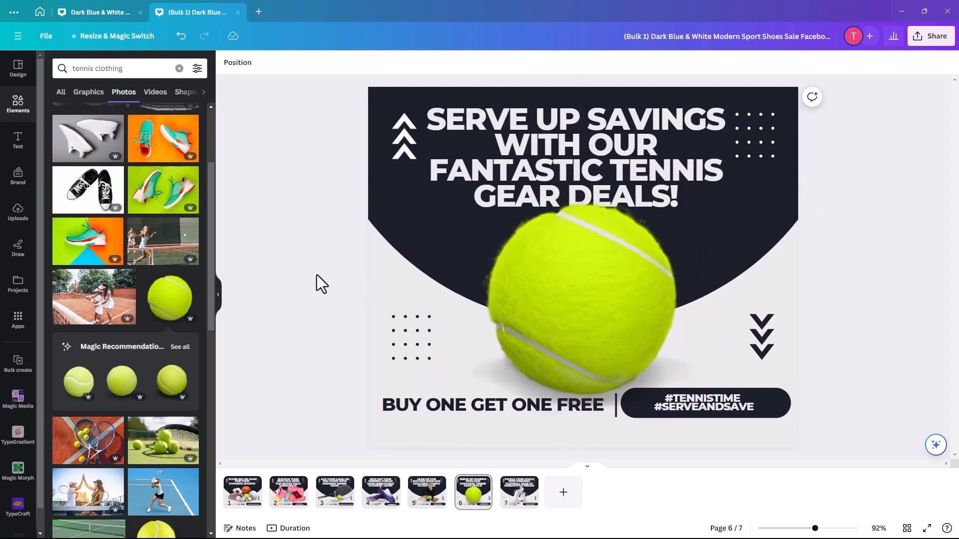
pyautogui.click(629, 277)
pyautogui.moveTo(704, 177); pyautogui.dragTo(693, 187)
pyautogui.moveTo(598, 285); pyautogui.dragTo(594, 272)
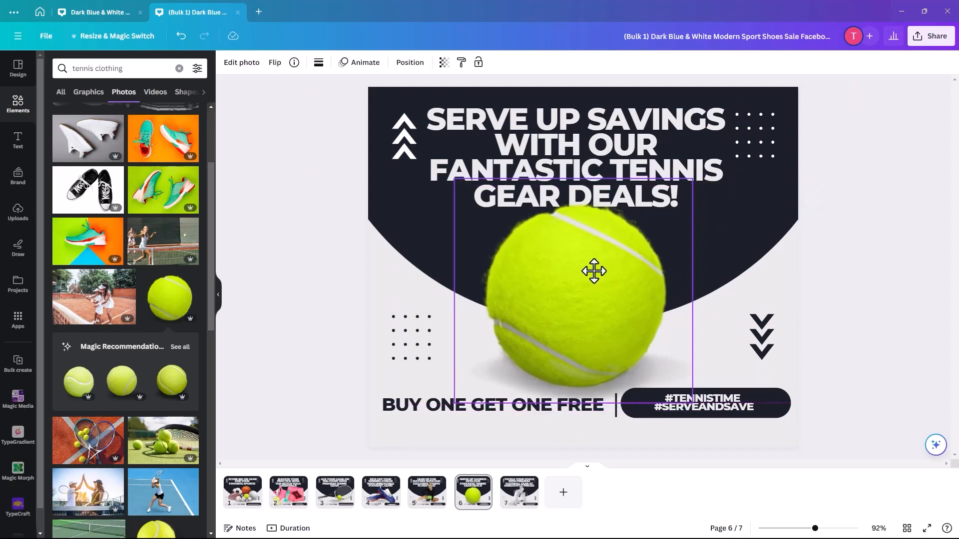
pyautogui.click(310, 292)
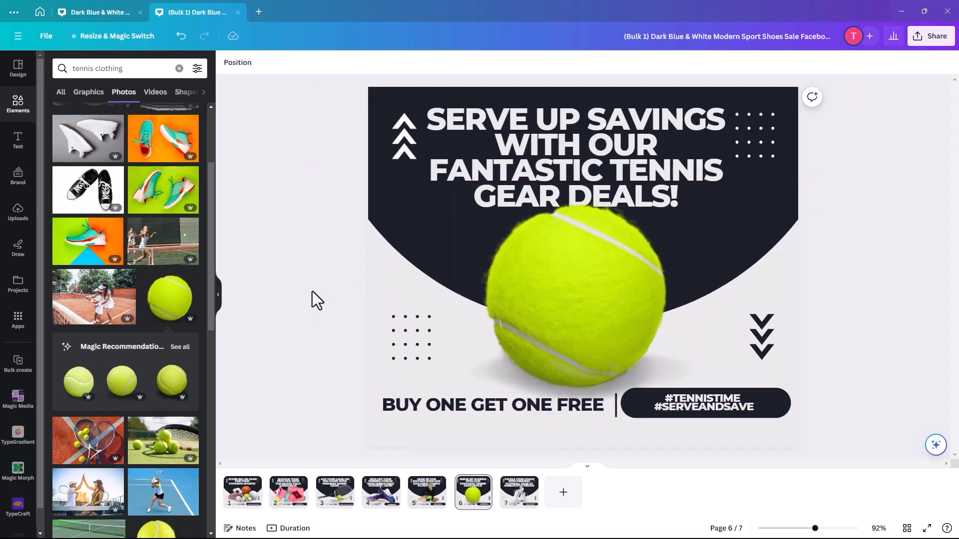
# Delete the white shoes from page 7, the premium football gear post.
pyautogui.click(518, 495)
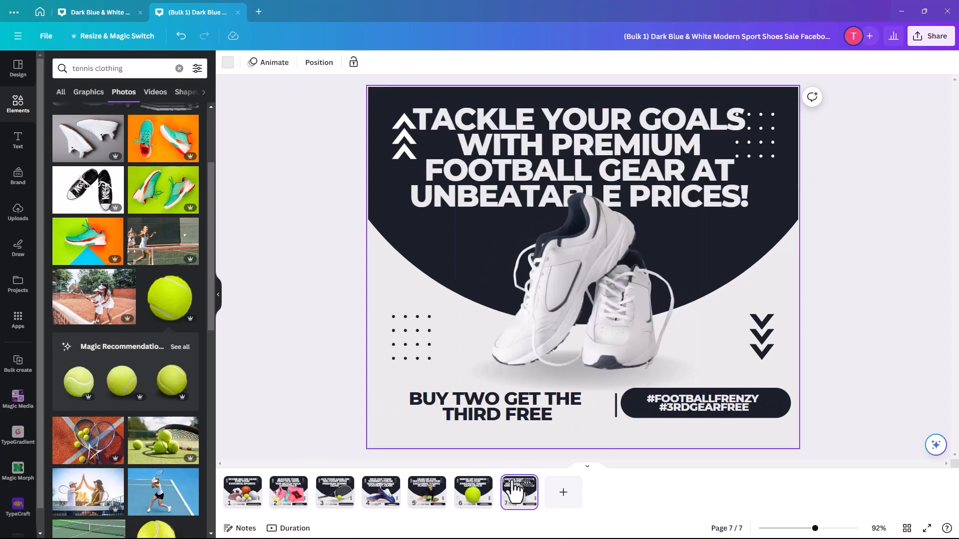
pyautogui.click(541, 298)
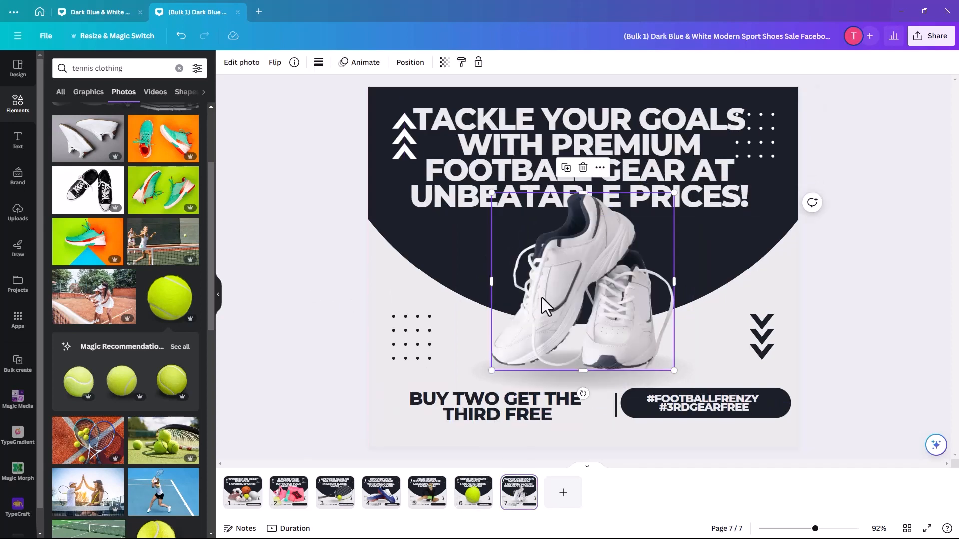
pyautogui.press('Delete')
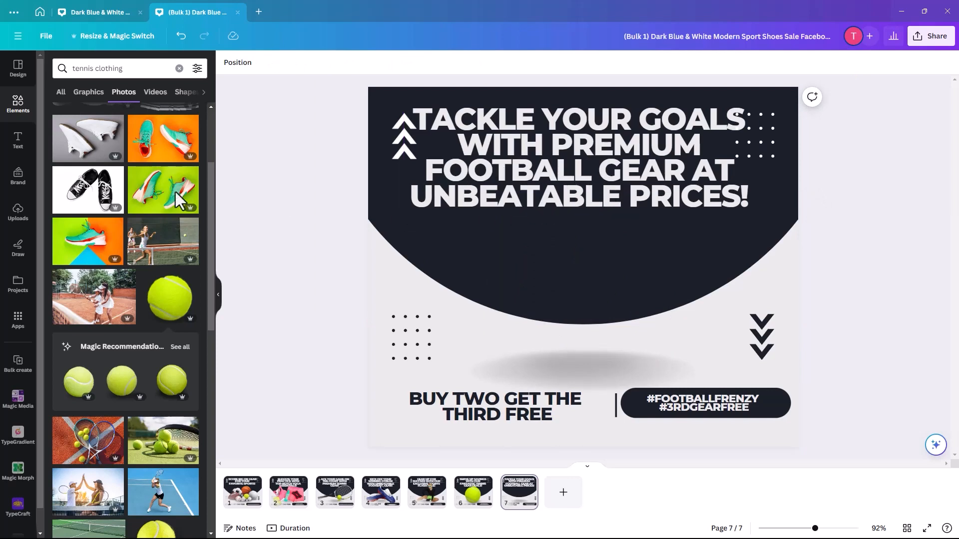
# Search the photos for "football" and browse the results for a replacement image for page 7.
pyautogui.moveTo(127, 69); pyautogui.dragTo(36, 71)
pyautogui.write('foo')
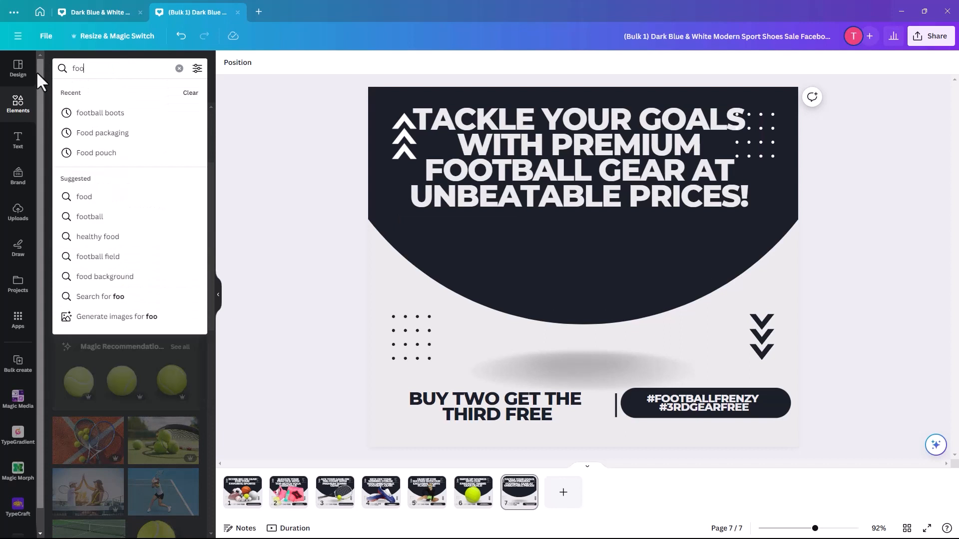
pyautogui.write('tball')
pyautogui.press('Return')
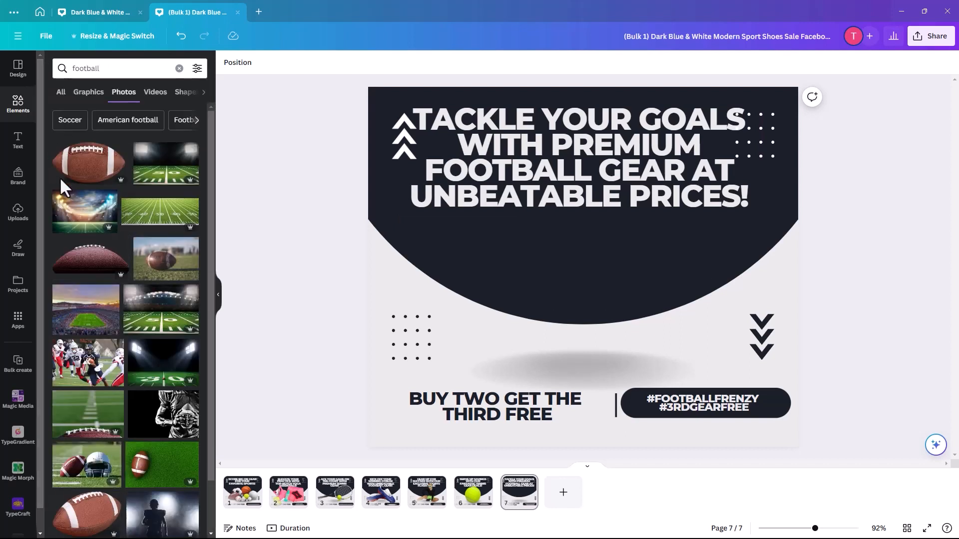
pyautogui.scroll(-3, 135, 287)
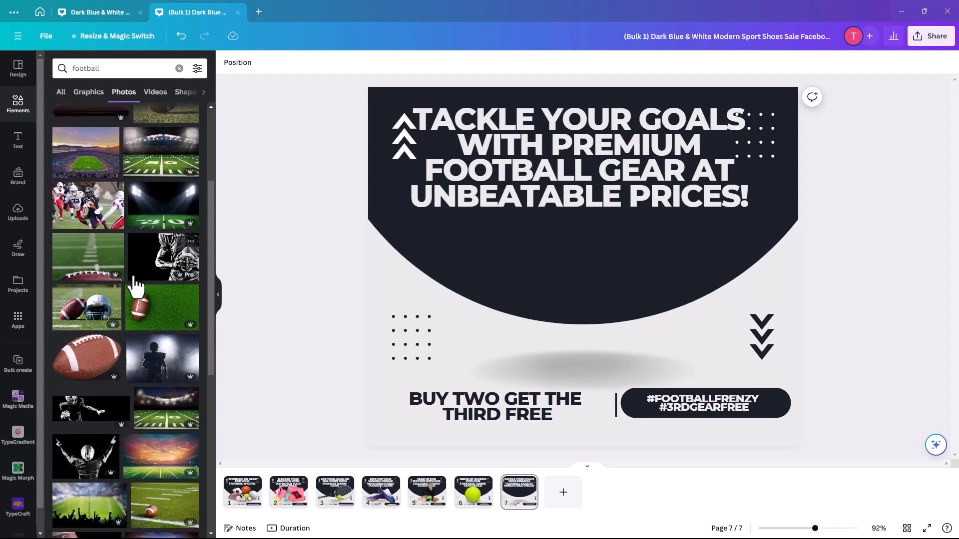
# Add the brown football cutout to page 7, shrink it and place it between the slogan and the offer text, over the shadow.
pyautogui.scroll(-3, 135, 287)
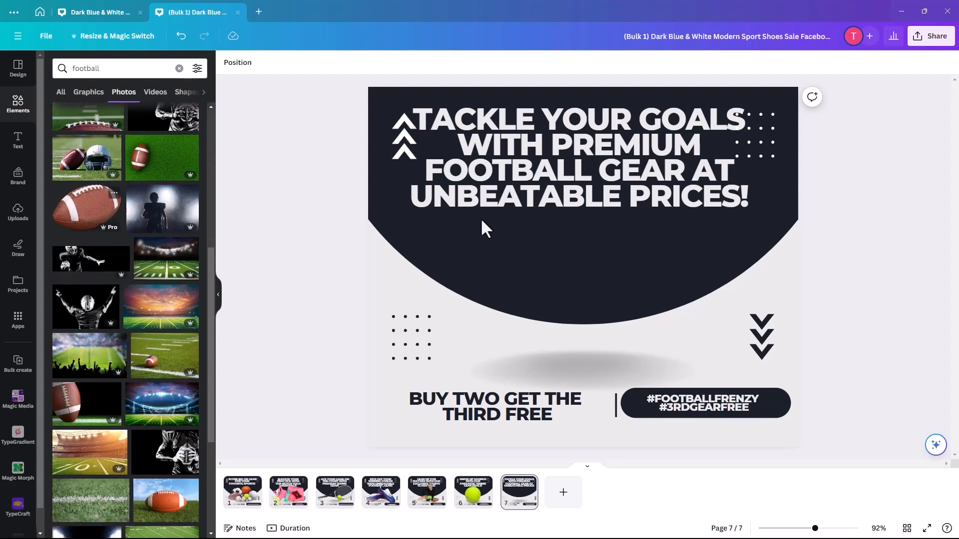
pyautogui.moveTo(762, 144); pyautogui.dragTo(676, 222)
pyautogui.moveTo(520, 325); pyautogui.dragTo(568, 318)
pyautogui.moveTo(713, 215); pyautogui.dragTo(724, 203)
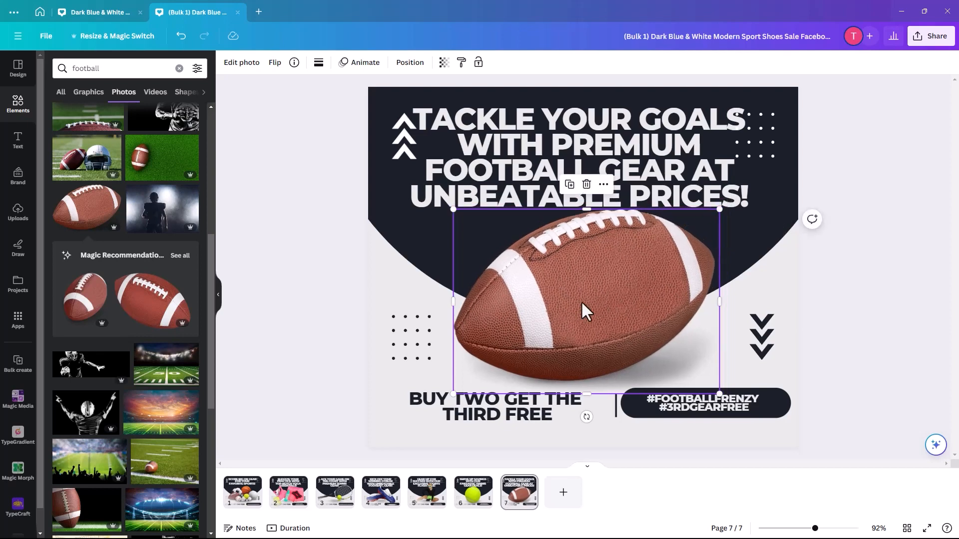
pyautogui.moveTo(583, 310)
pyautogui.mouseDown()
pyautogui.moveTo(568, 311)
pyautogui.moveTo(585, 304)
pyautogui.mouseUp()
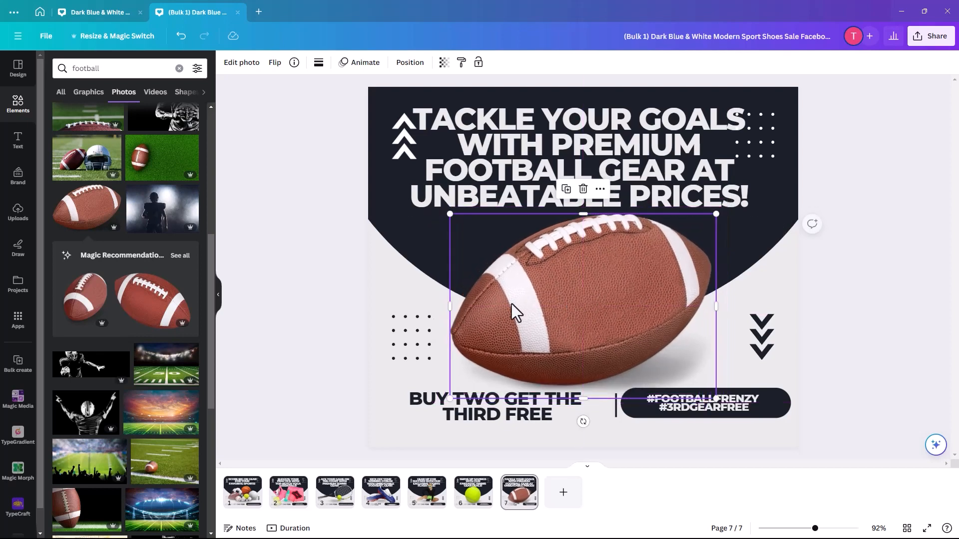
pyautogui.click(295, 290)
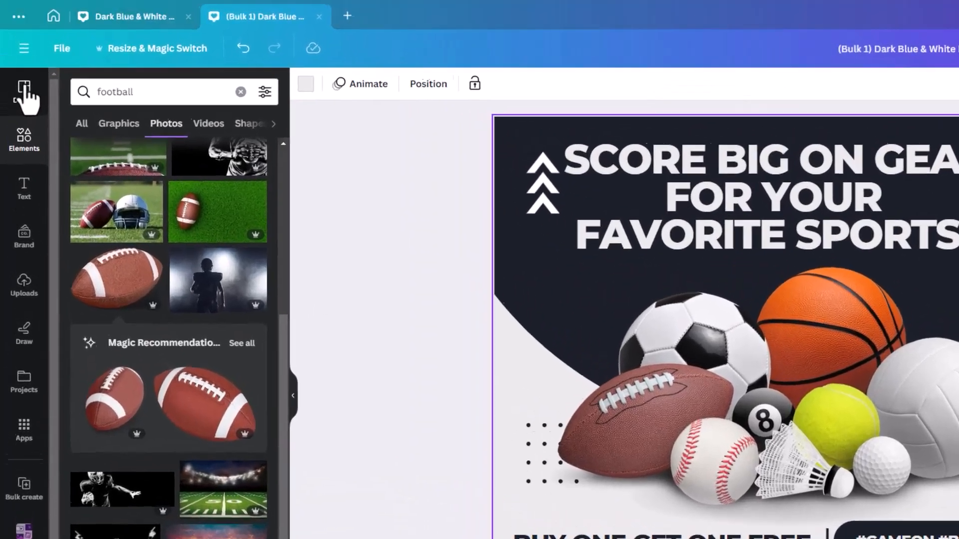
# Open the full collection of color palettes from the design styles.
pyautogui.click(23, 89)
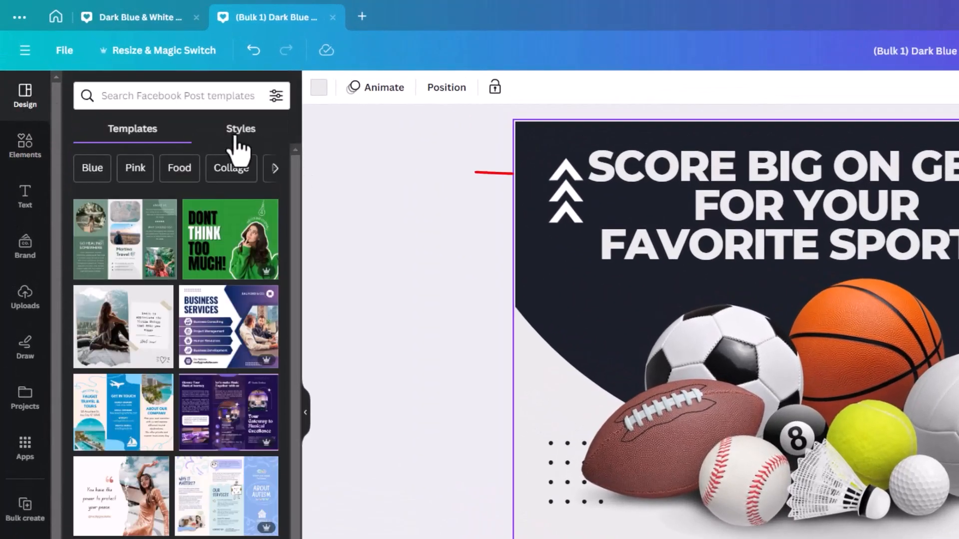
pyautogui.click(236, 131)
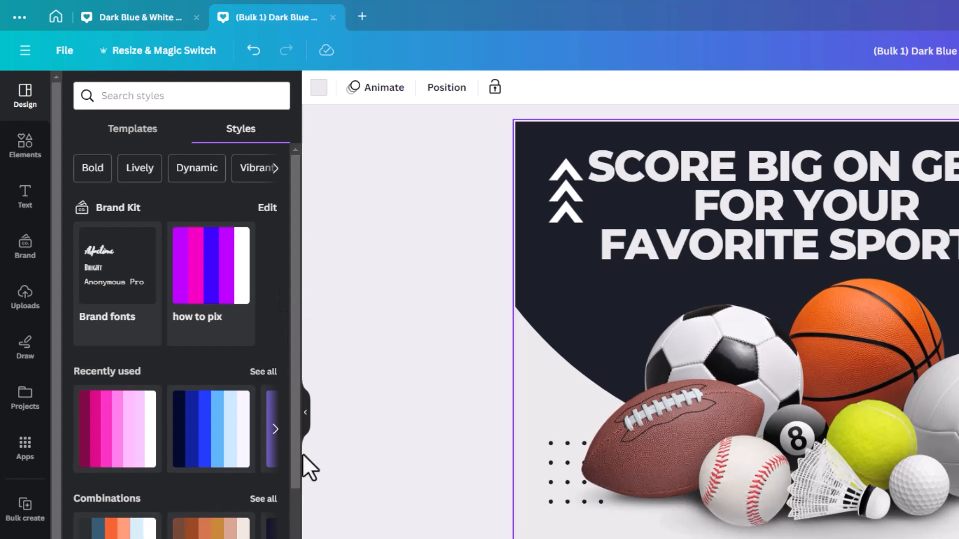
pyautogui.moveTo(294, 446); pyautogui.dragTo(298, 536)
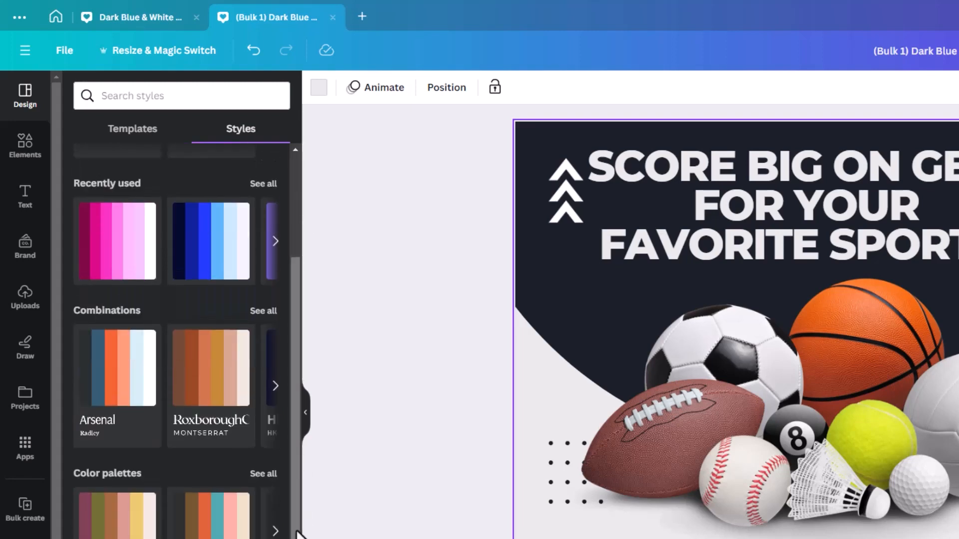
pyautogui.click(261, 473)
# Browse the color palettes and apply the maroon, magenta and light pink palette to page 1.
pyautogui.moveTo(295, 398); pyautogui.dragTo(299, 537)
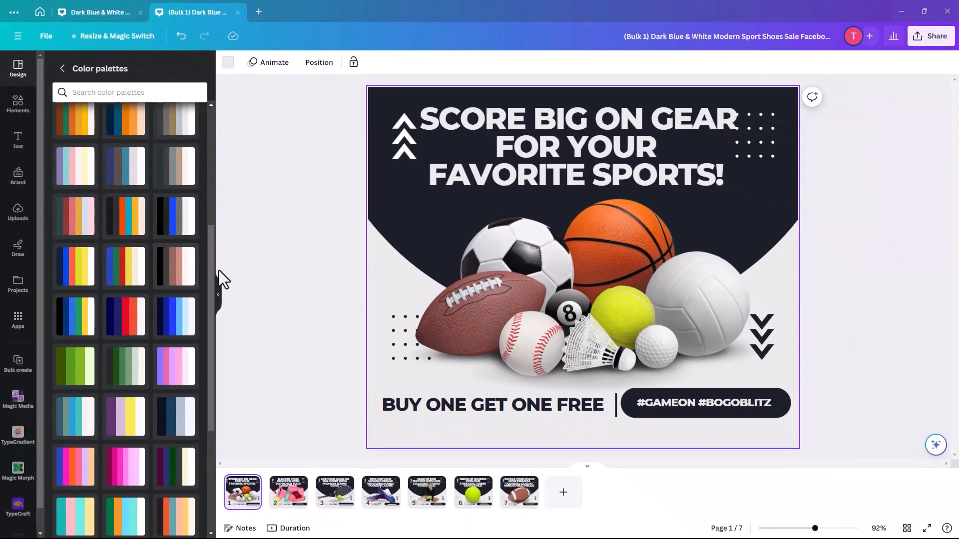
pyautogui.moveTo(295, 388); pyautogui.dragTo(306, 538)
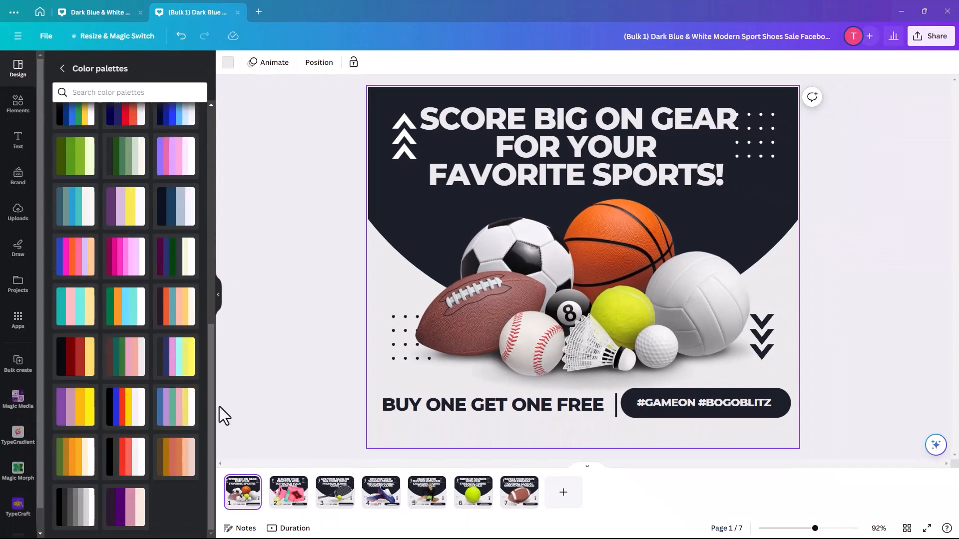
pyautogui.moveTo(209, 446); pyautogui.dragTo(215, 378)
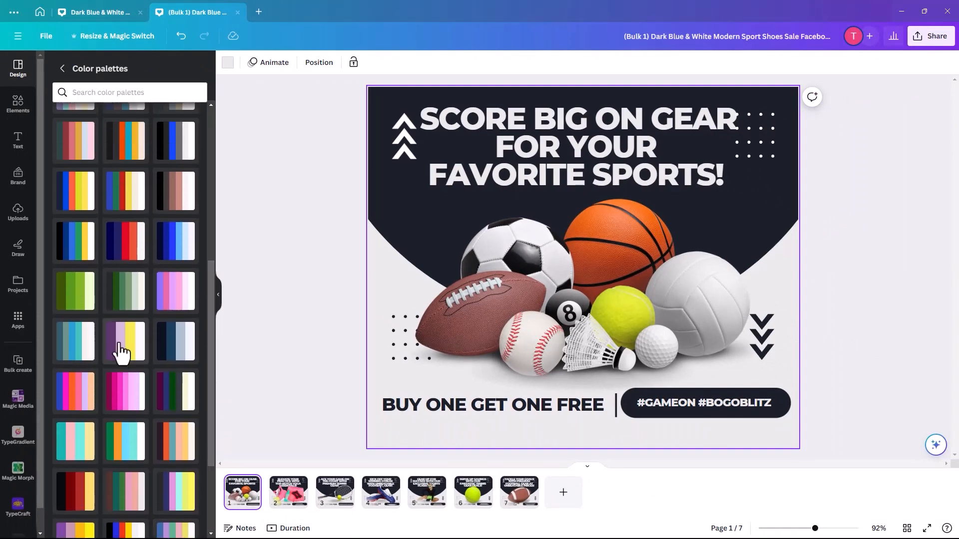
pyautogui.click(126, 395)
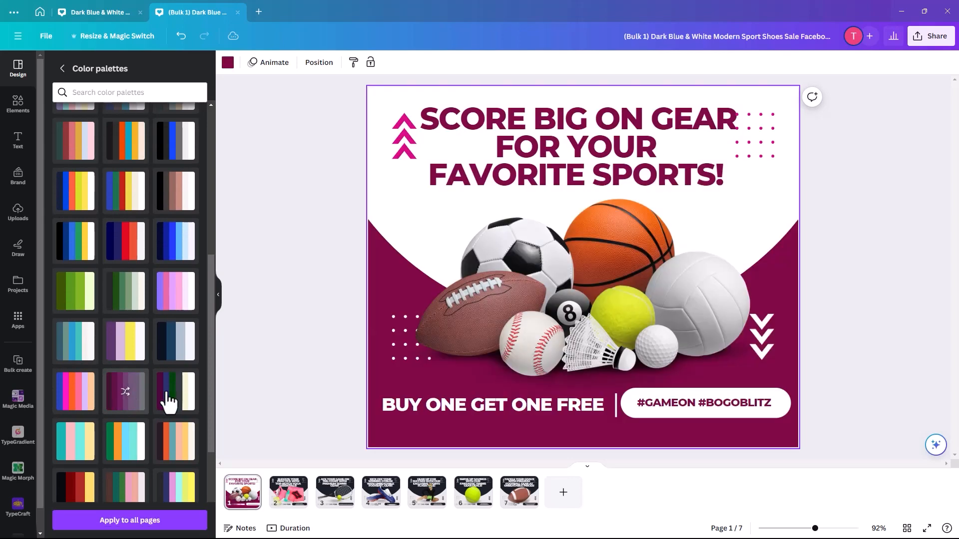
pyautogui.click(311, 342)
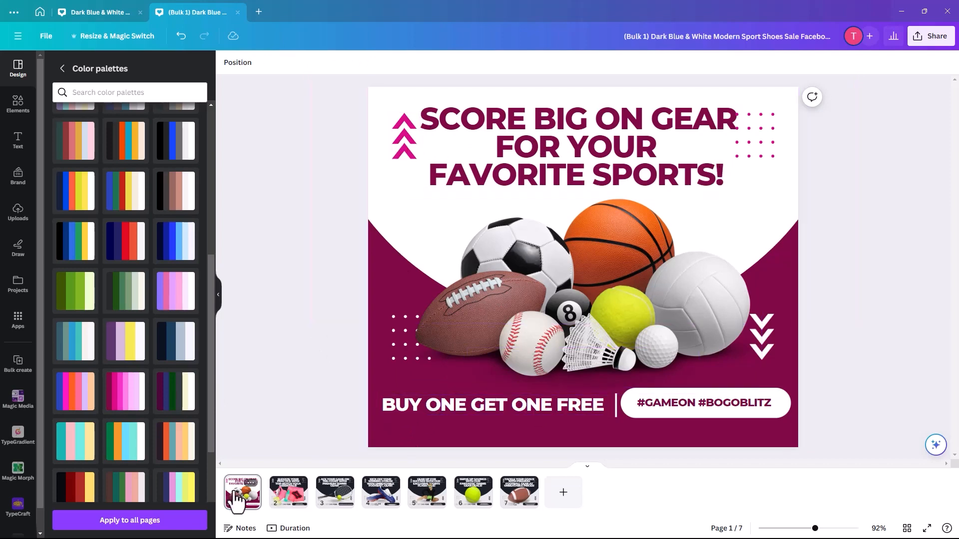
# Apply the pink palette to page 2 and shuffle it to a magenta background with a white upper shape.
pyautogui.click(295, 506)
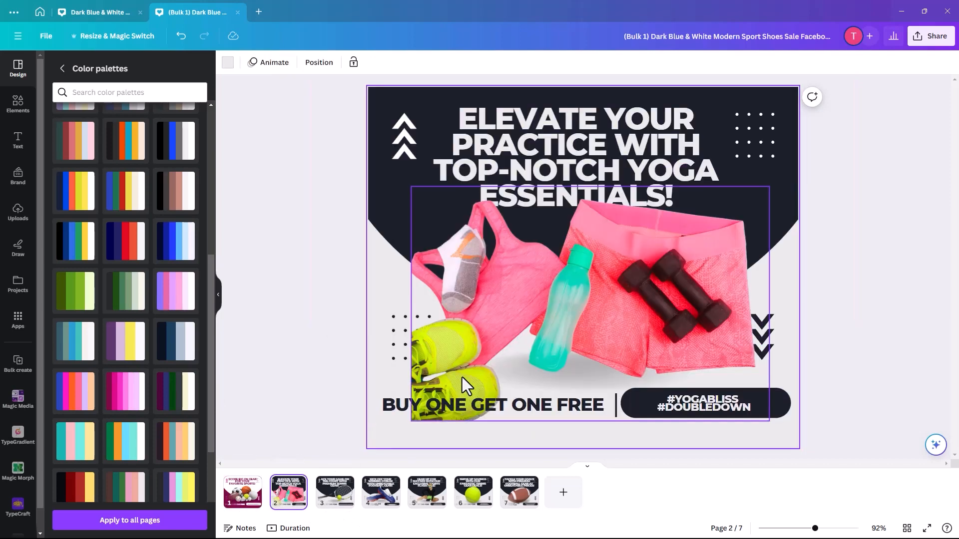
pyautogui.click(125, 397)
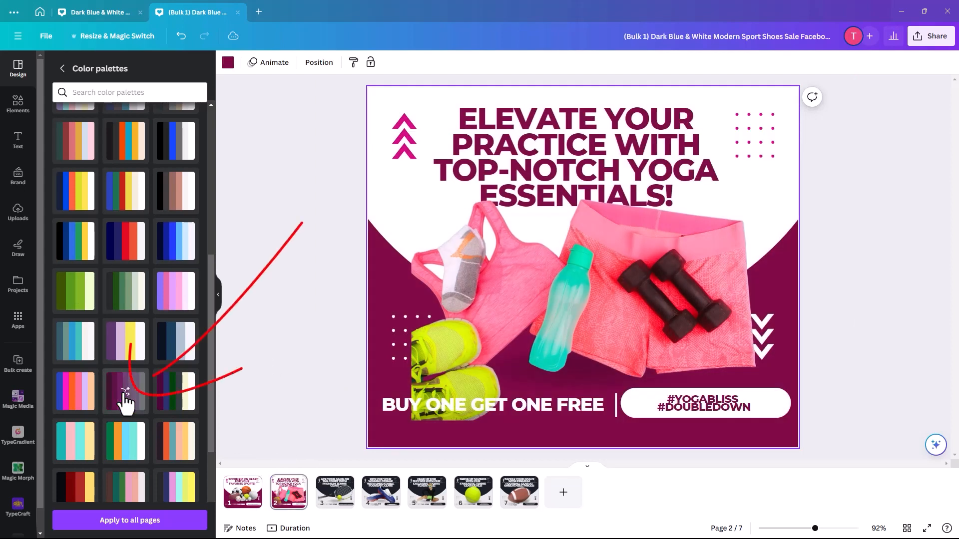
pyautogui.click(125, 401)
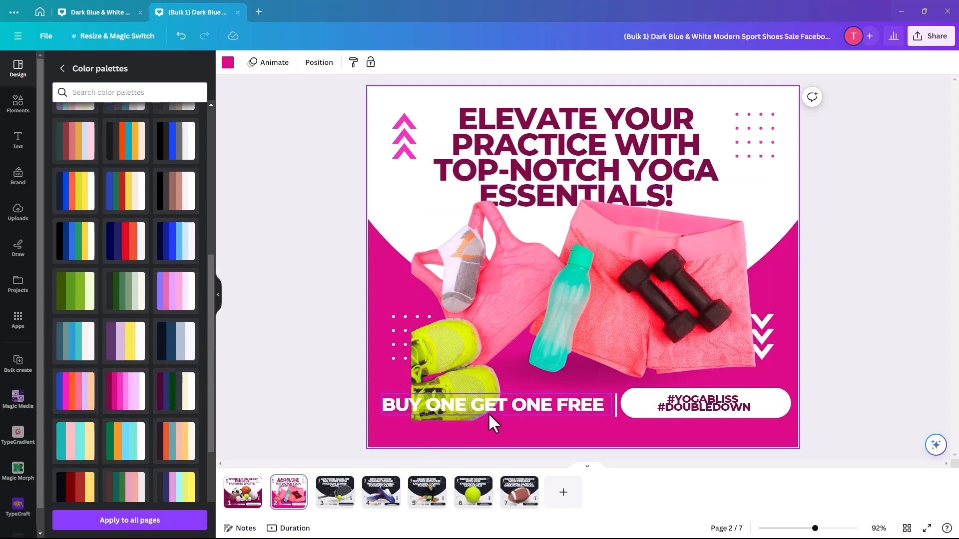
# Recolor pages 3 and 4 with the pink palette, giving both hot pink backgrounds, with a white upper shape on page 3 and maroon on page 4.
pyautogui.click(338, 492)
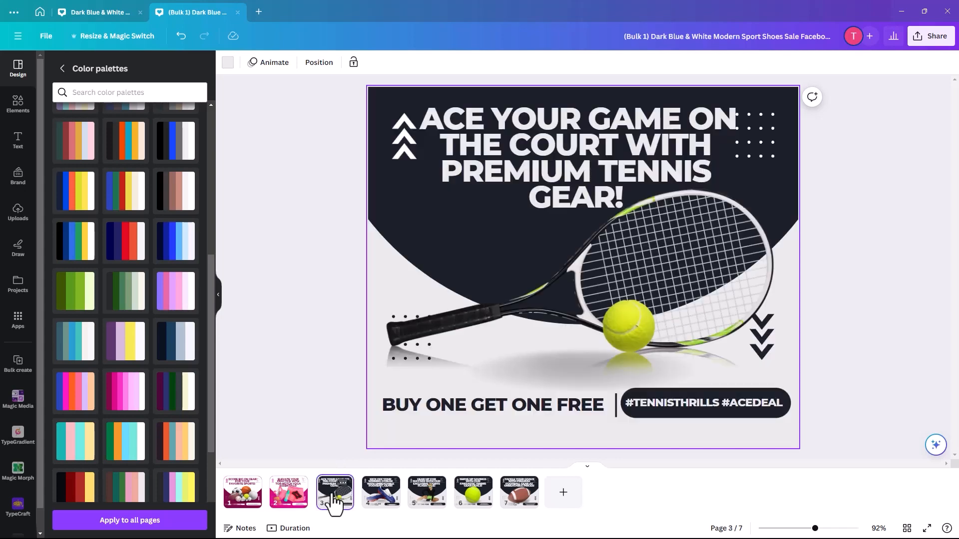
pyautogui.click(125, 401)
pyautogui.click(125, 401)
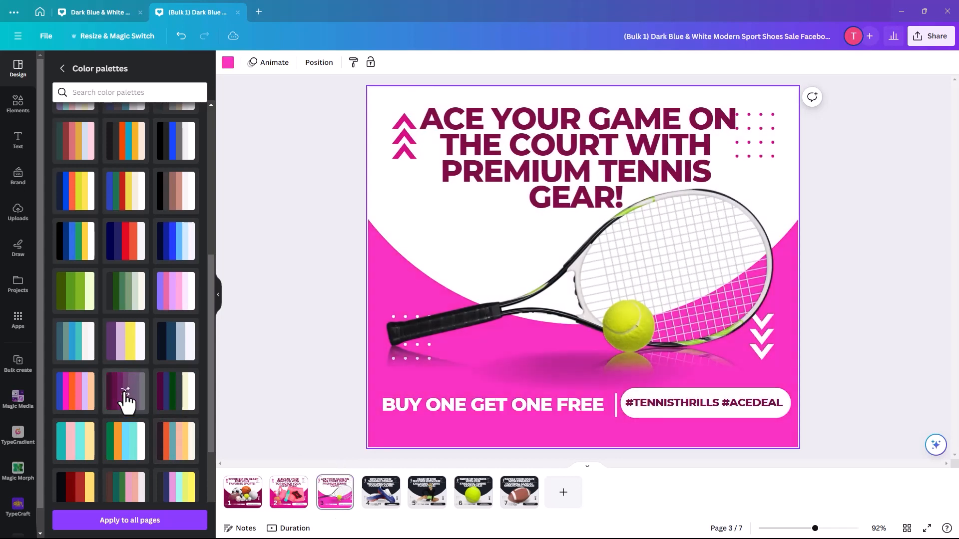
pyautogui.click(378, 491)
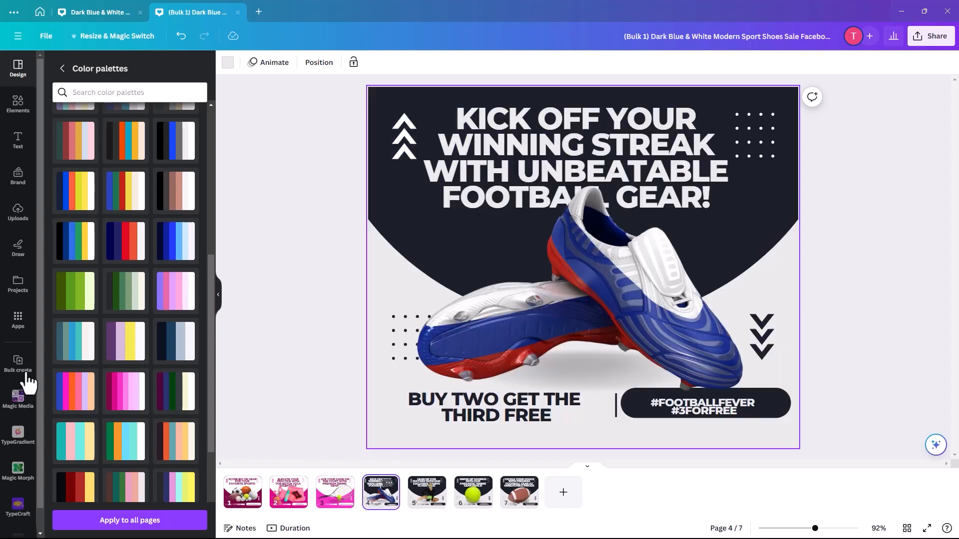
pyautogui.click(132, 404)
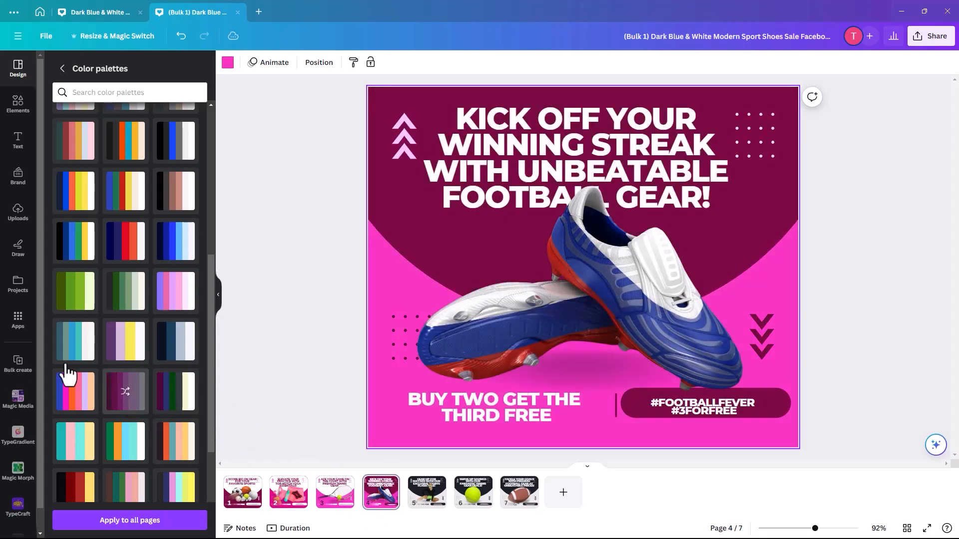
# Apply the pink palette to page 5 and shuffle it to a light pink background with a maroon upper shape and pink offer text.
pyautogui.click(427, 487)
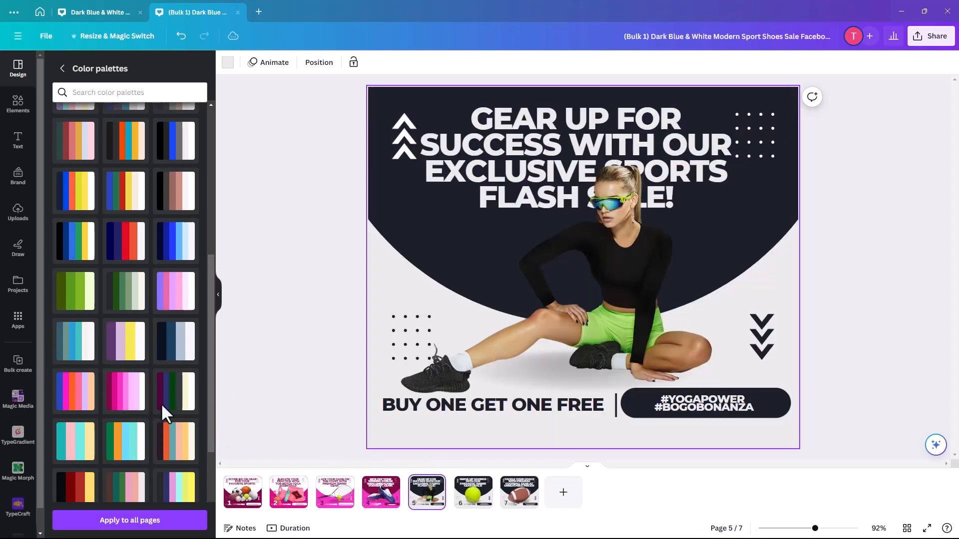
pyautogui.click(129, 404)
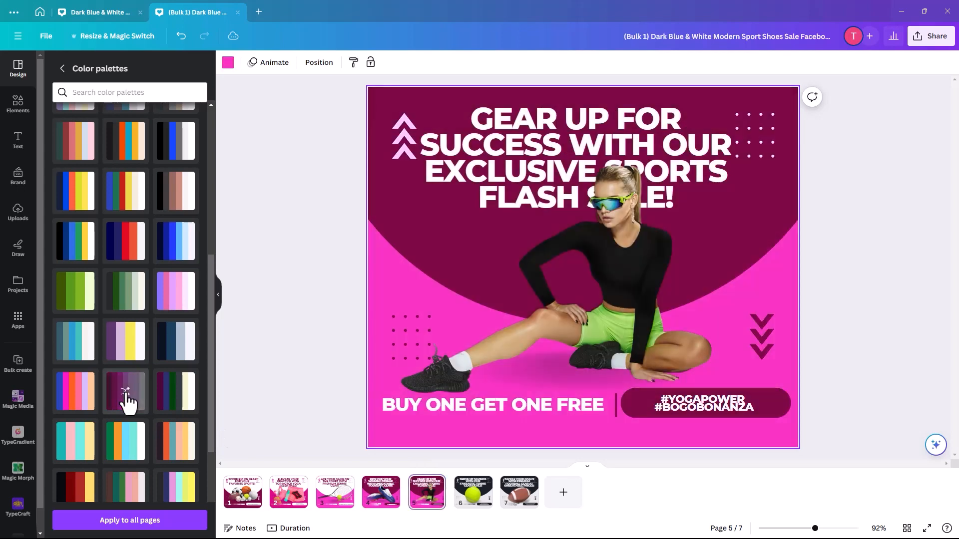
pyautogui.click(128, 402)
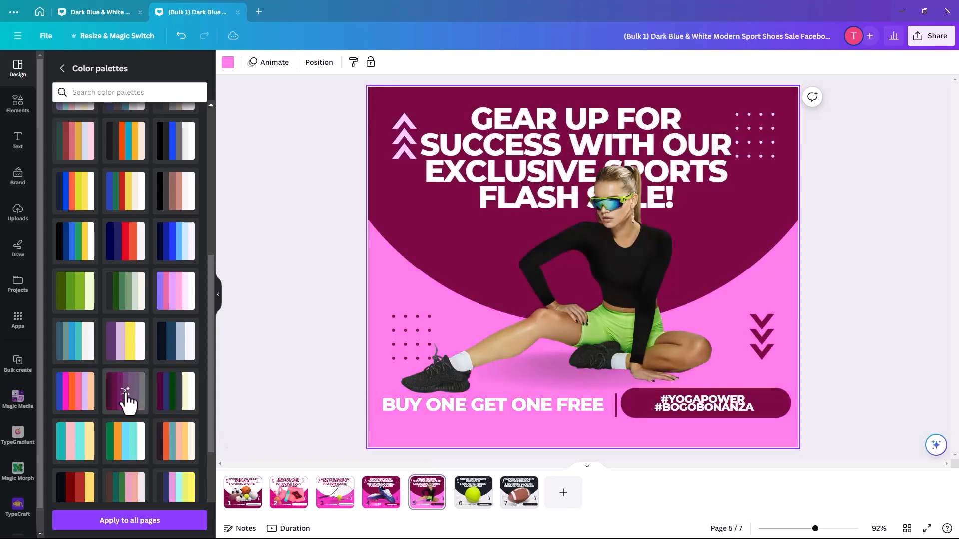
pyautogui.click(128, 402)
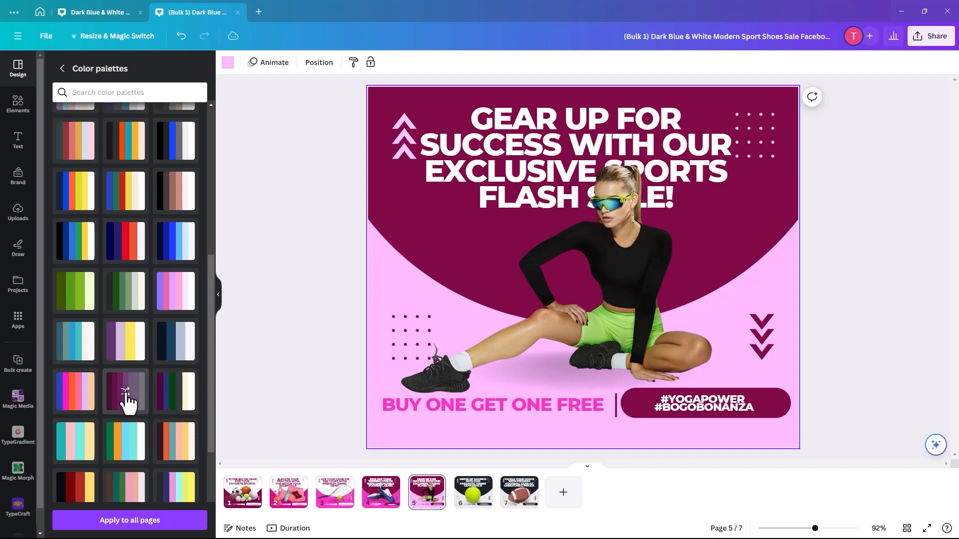
# Apply the pink palette to page 6 and shuffle it to a white background with a maroon upper shape.
pyautogui.click(472, 492)
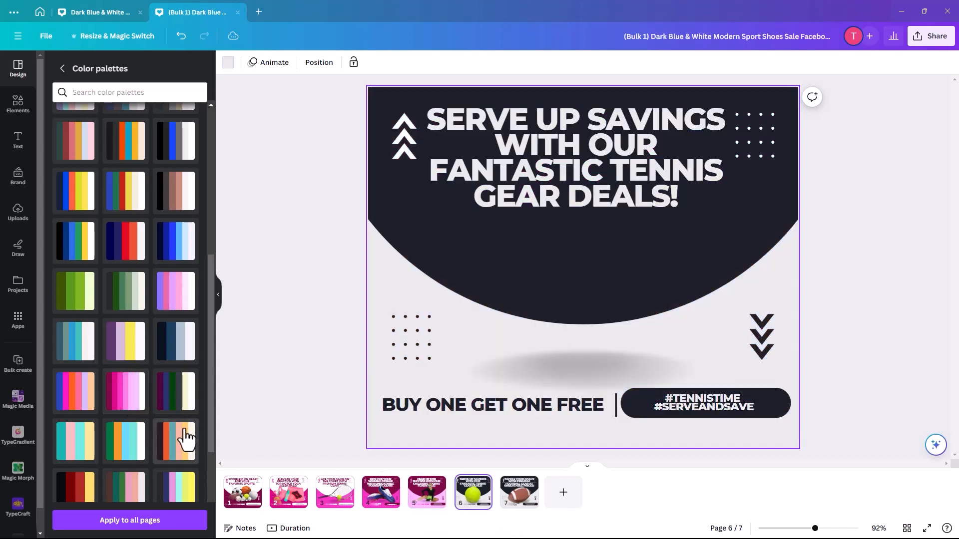
pyautogui.click(127, 400)
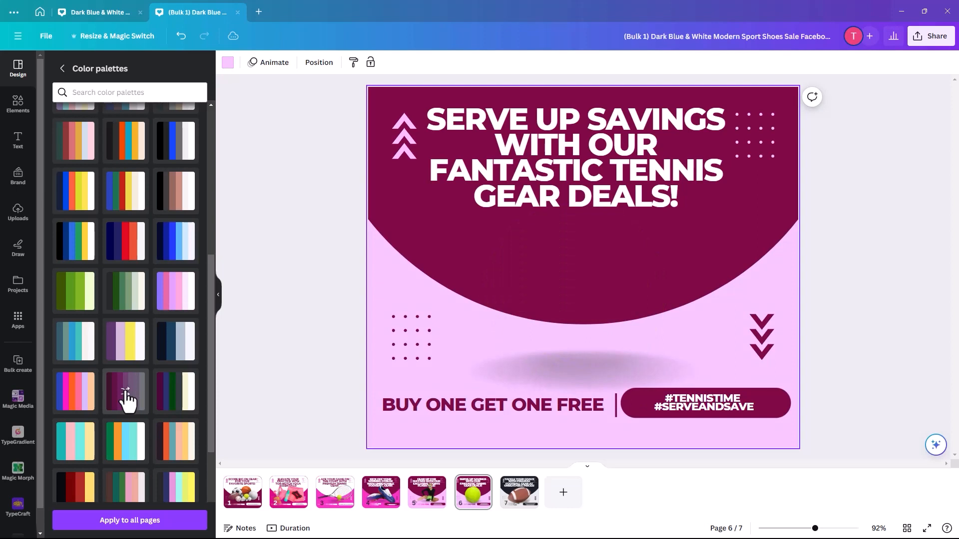
pyautogui.click(128, 400)
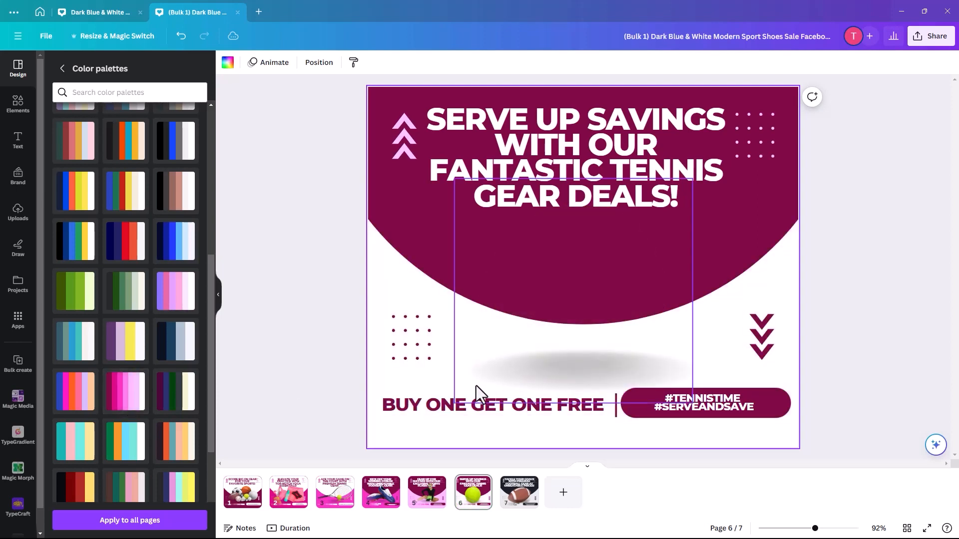
# Nudge the tennis ball on page 6 slightly up and to the right to center it over the shadow.
pyautogui.click(519, 502)
pyautogui.click(473, 503)
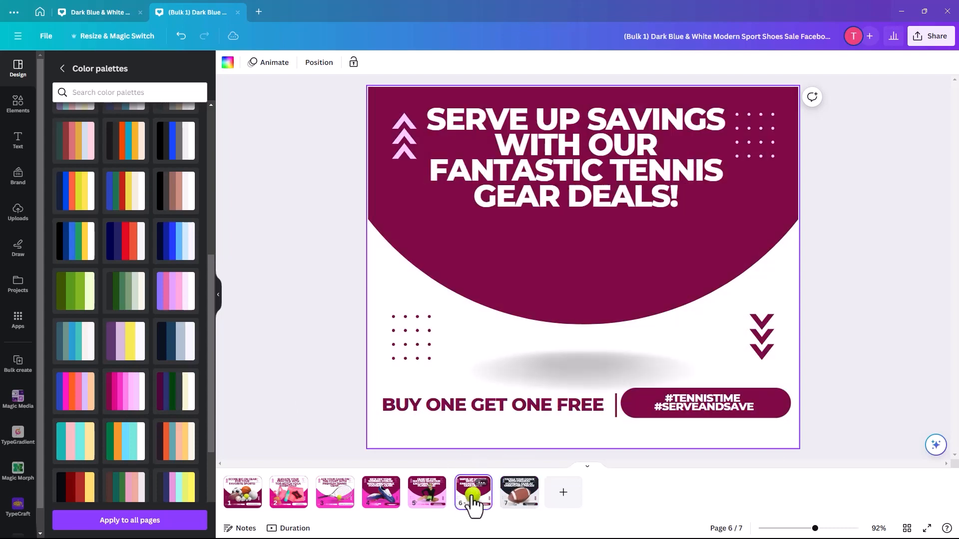
pyautogui.click(563, 310)
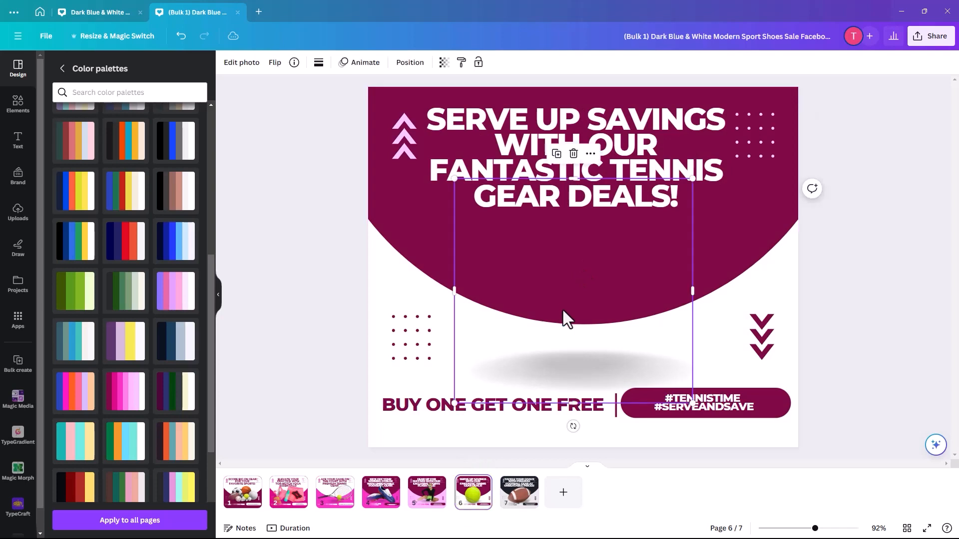
pyautogui.moveTo(574, 347); pyautogui.dragTo(580, 341)
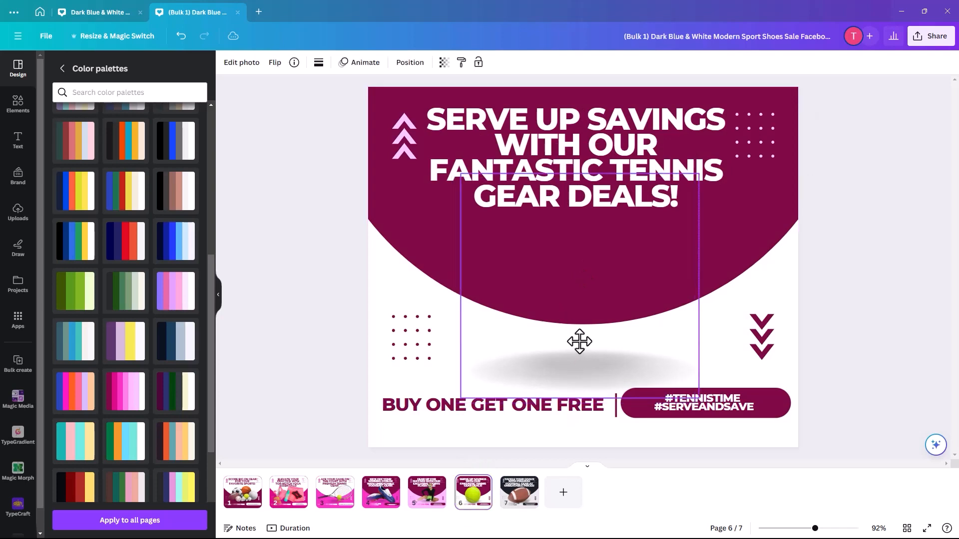
pyautogui.click(348, 348)
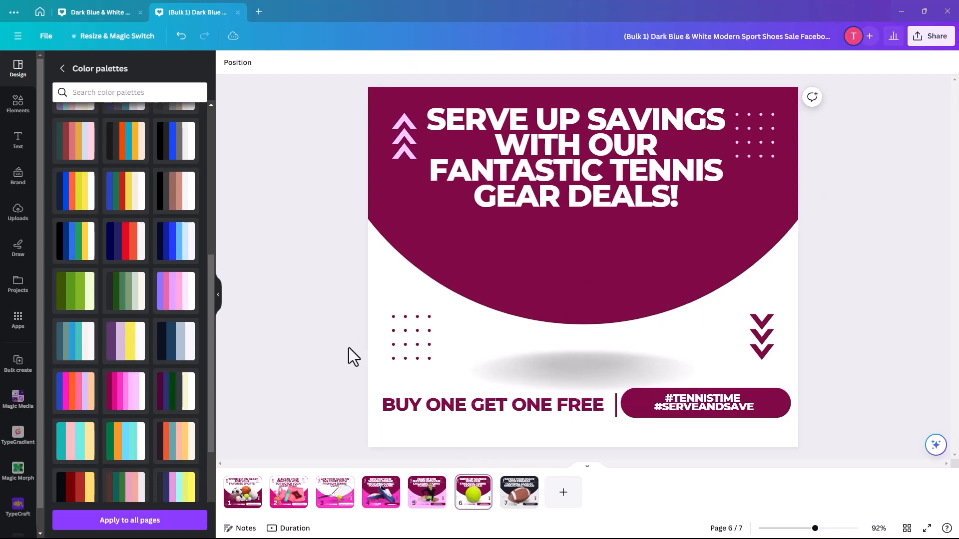
# Apply the pink palette to page 7 and shuffle it to a magenta background with a maroon upper shape and white text.
pyautogui.click(519, 495)
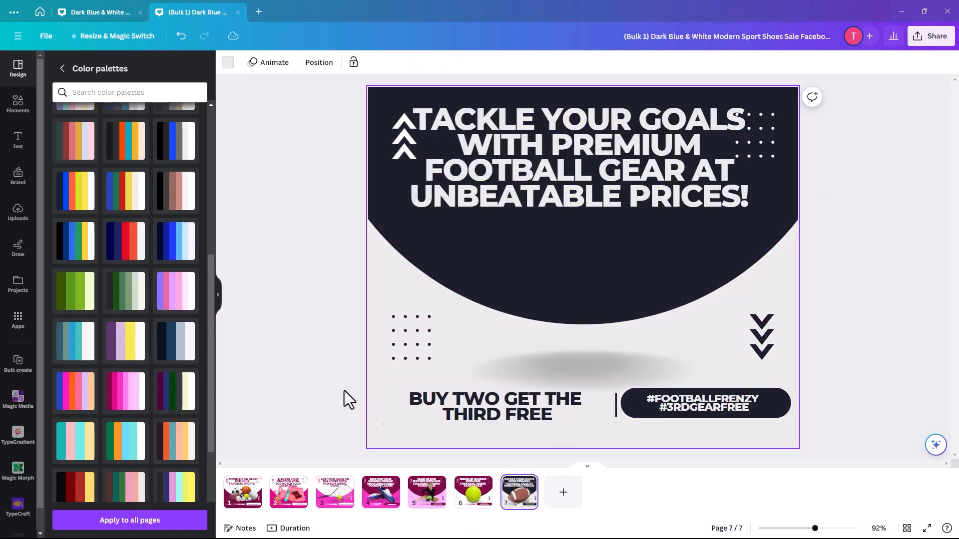
pyautogui.click(126, 398)
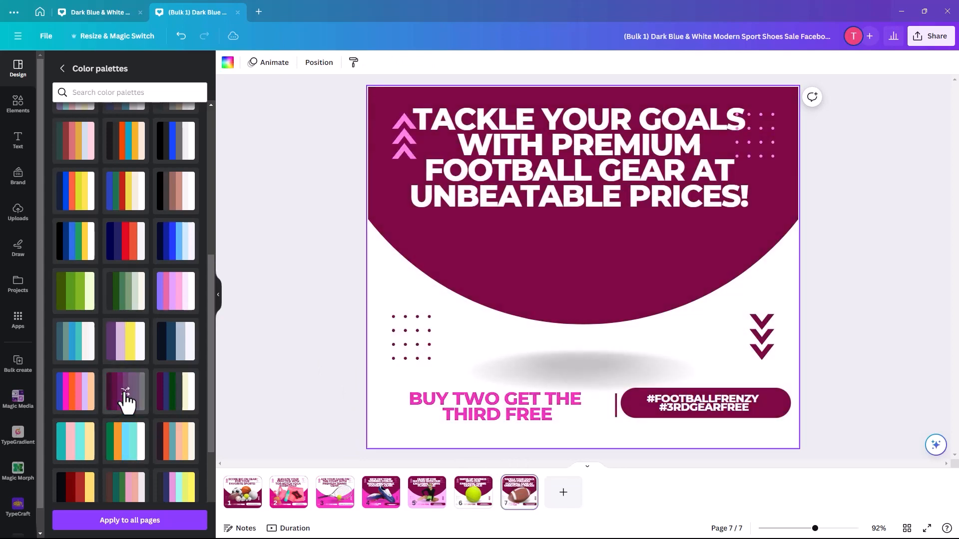
pyautogui.click(126, 397)
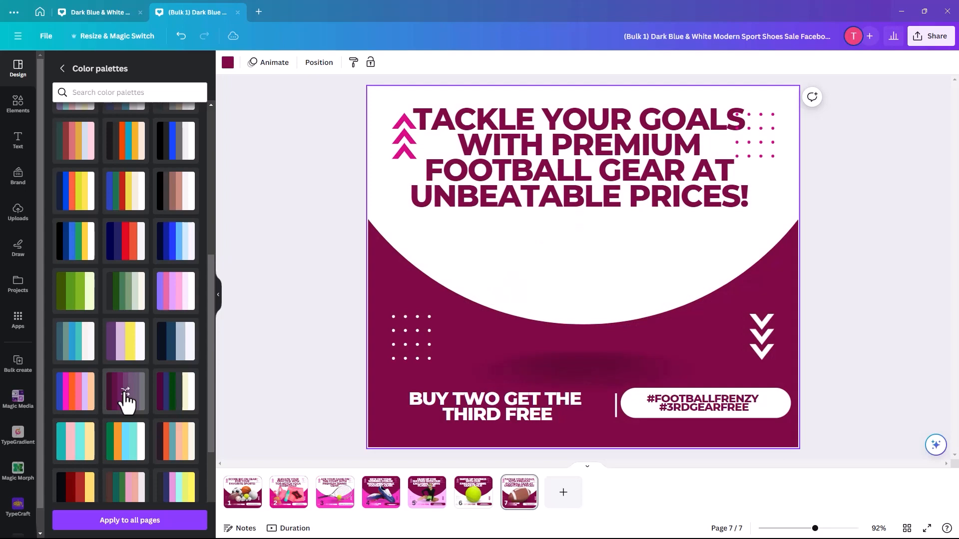
pyautogui.click(126, 397)
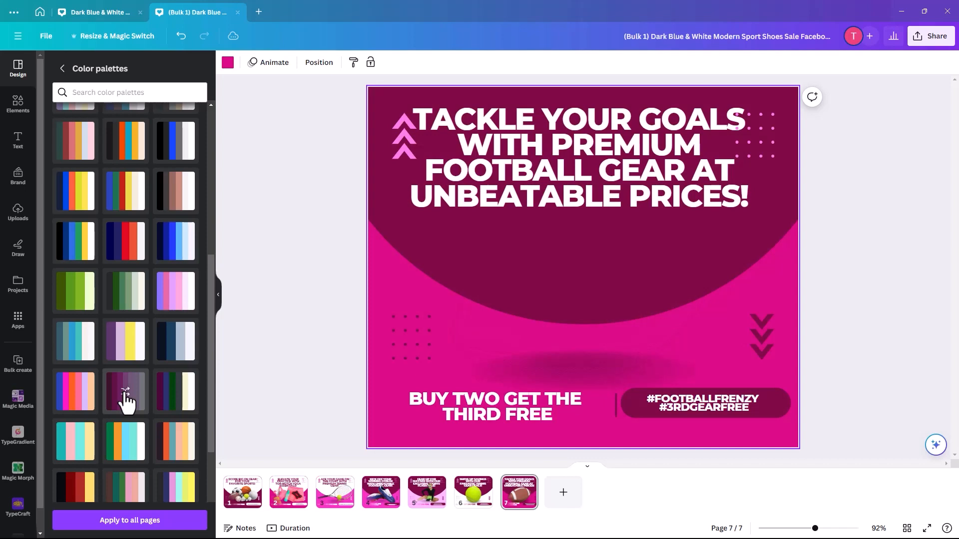
pyautogui.click(298, 345)
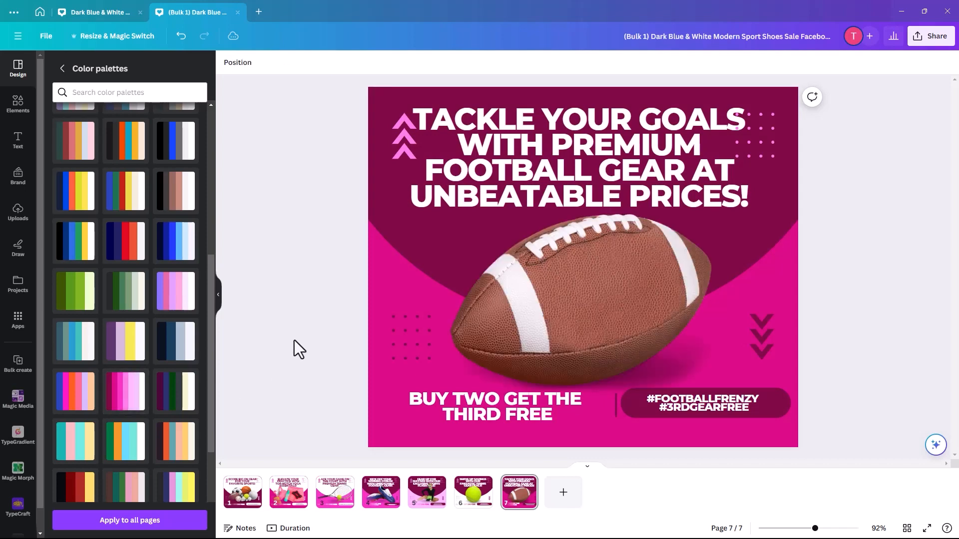
# Review page 6 and examine the recolored designs of all seven pages together in the grid overview.
pyautogui.click(480, 496)
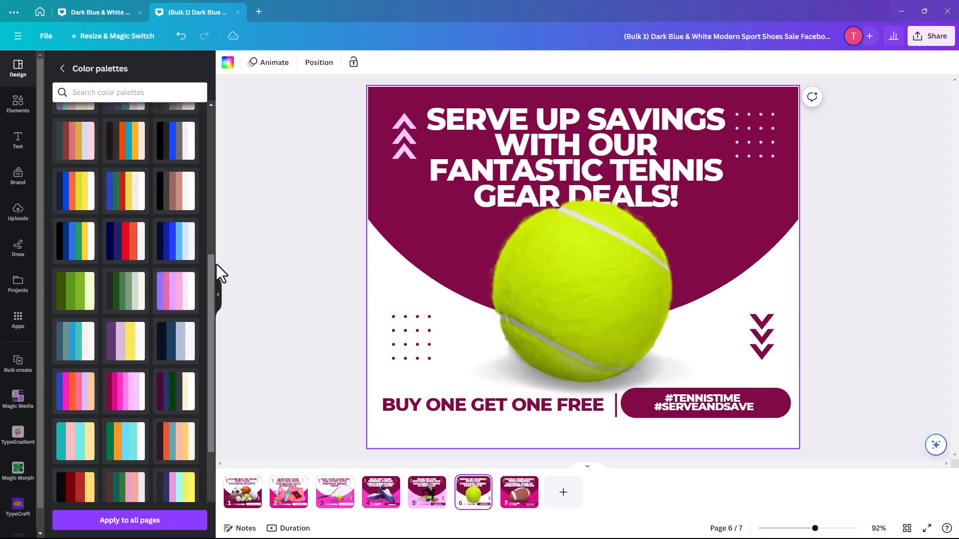
pyautogui.click(313, 277)
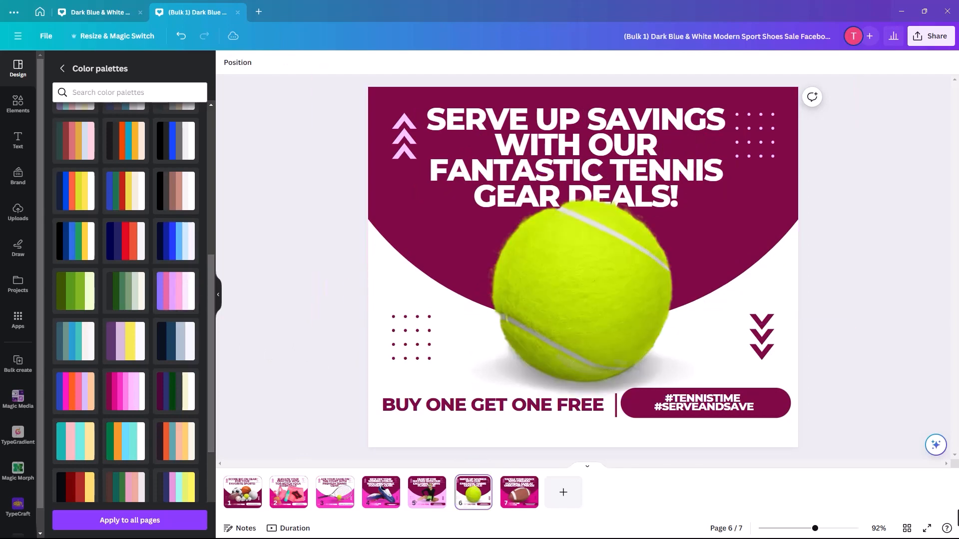
pyautogui.click(907, 529)
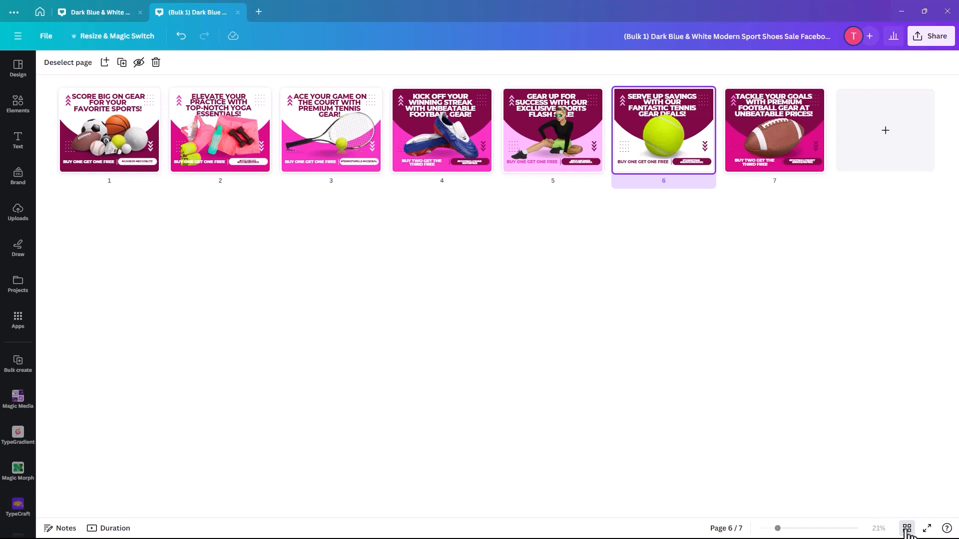
pyautogui.press('Escape')
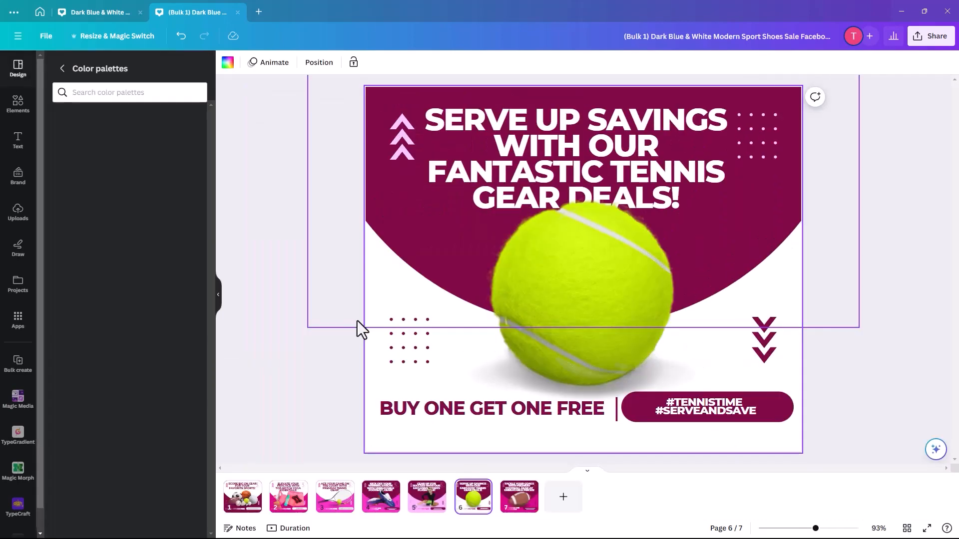
# Erase the yellow-green trainers from the yoga gear photo on page 2 with Magic Eraser.
pyautogui.click(286, 501)
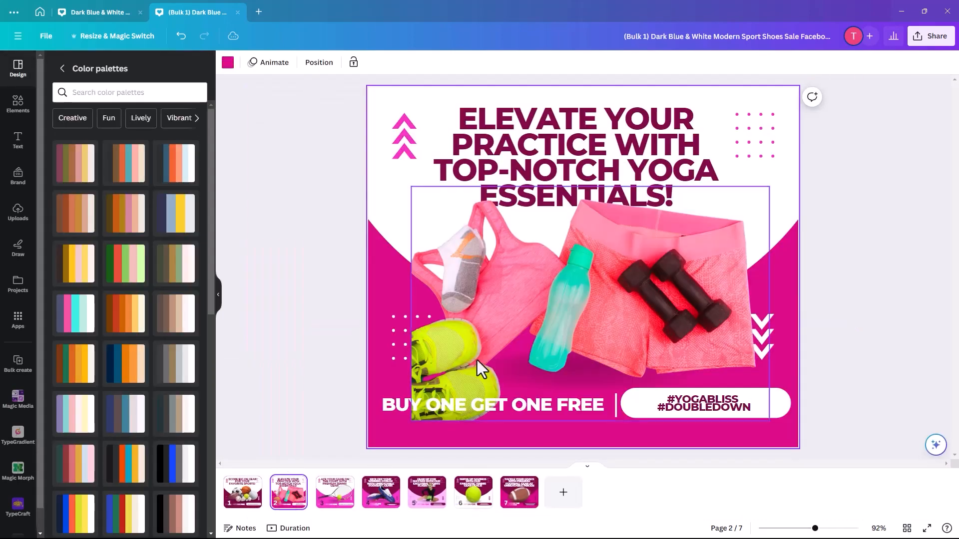
pyautogui.click(446, 356)
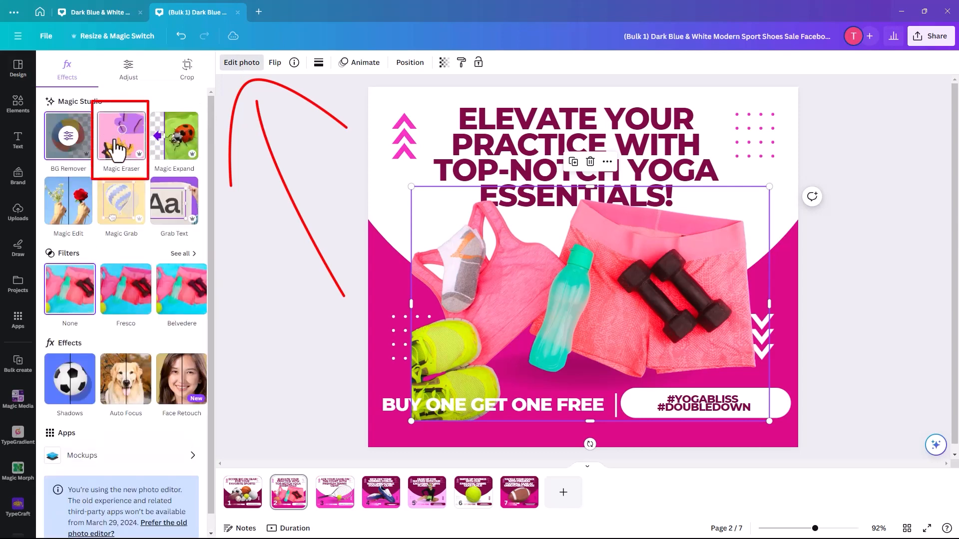
pyautogui.click(116, 149)
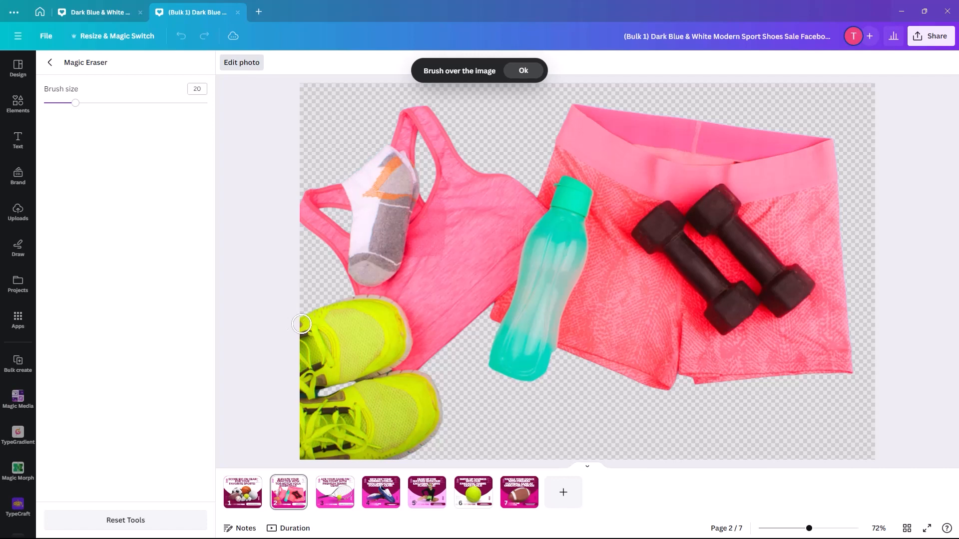
pyautogui.moveTo(304, 323)
pyautogui.mouseDown()
pyautogui.moveTo(359, 302)
pyautogui.moveTo(387, 309)
pyautogui.moveTo(402, 330)
pyautogui.moveTo(366, 373)
pyautogui.moveTo(320, 384)
pyautogui.moveTo(303, 363)
pyautogui.moveTo(305, 336)
pyautogui.moveTo(322, 353)
pyautogui.moveTo(322, 329)
pyautogui.moveTo(342, 320)
pyautogui.moveTo(379, 325)
pyautogui.moveTo(389, 338)
pyautogui.moveTo(351, 358)
pyautogui.moveTo(368, 336)
pyautogui.moveTo(345, 344)
pyautogui.moveTo(309, 454)
pyautogui.moveTo(413, 449)
pyautogui.moveTo(431, 430)
pyautogui.moveTo(435, 407)
pyautogui.moveTo(414, 381)
pyautogui.moveTo(347, 393)
pyautogui.moveTo(323, 412)
pyautogui.moveTo(287, 407)
pyautogui.moveTo(346, 438)
pyautogui.moveTo(402, 426)
pyautogui.moveTo(397, 442)
pyautogui.moveTo(345, 441)
pyautogui.moveTo(321, 437)
pyautogui.moveTo(436, 413)
pyautogui.moveTo(398, 395)
pyautogui.moveTo(340, 420)
pyautogui.moveTo(402, 408)
pyautogui.moveTo(331, 383)
pyautogui.mouseUp()
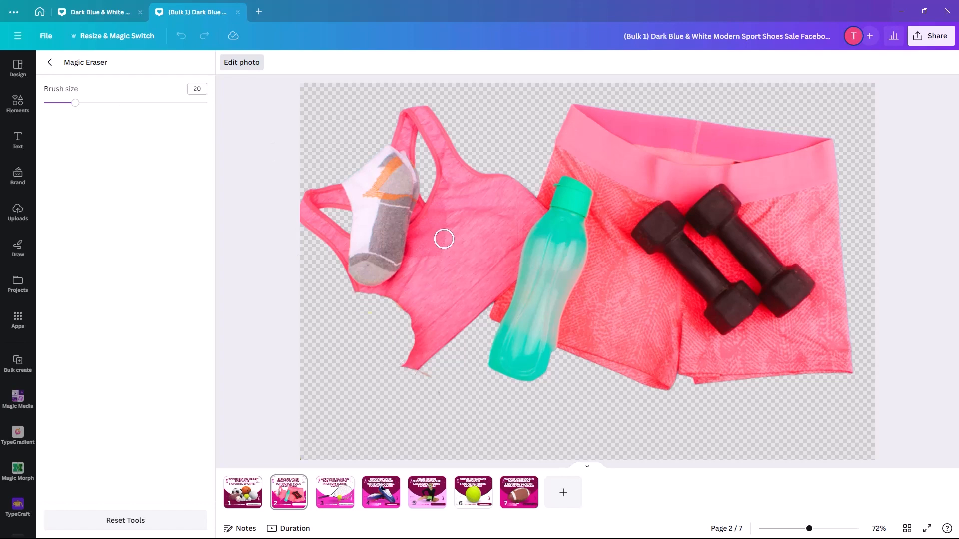
pyautogui.press('Escape')
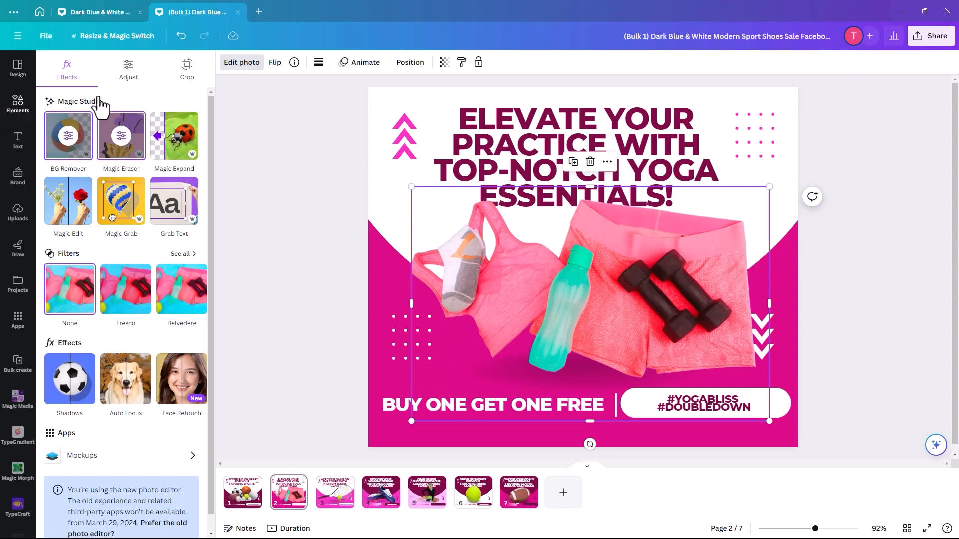
# Search photos for "yoga socks", add the cream toe socks on a purple block to page 2, and remove that photo's background.
pyautogui.moveTo(104, 70); pyautogui.dragTo(2, 63)
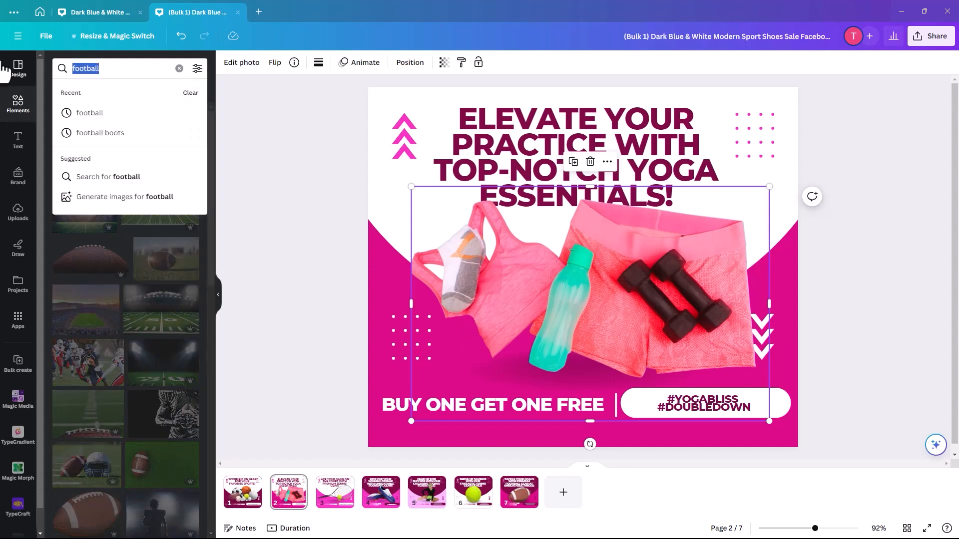
pyautogui.write('y')
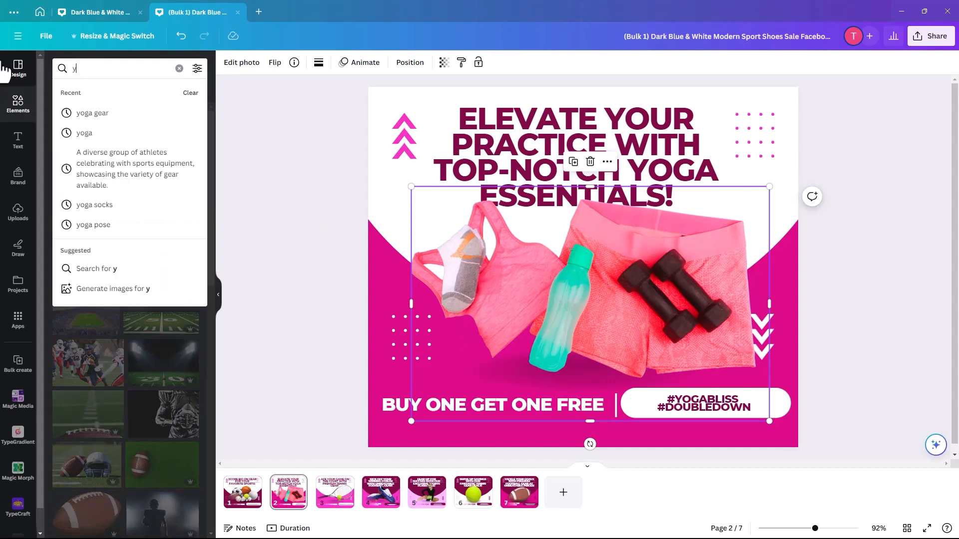
pyautogui.write('oga socks')
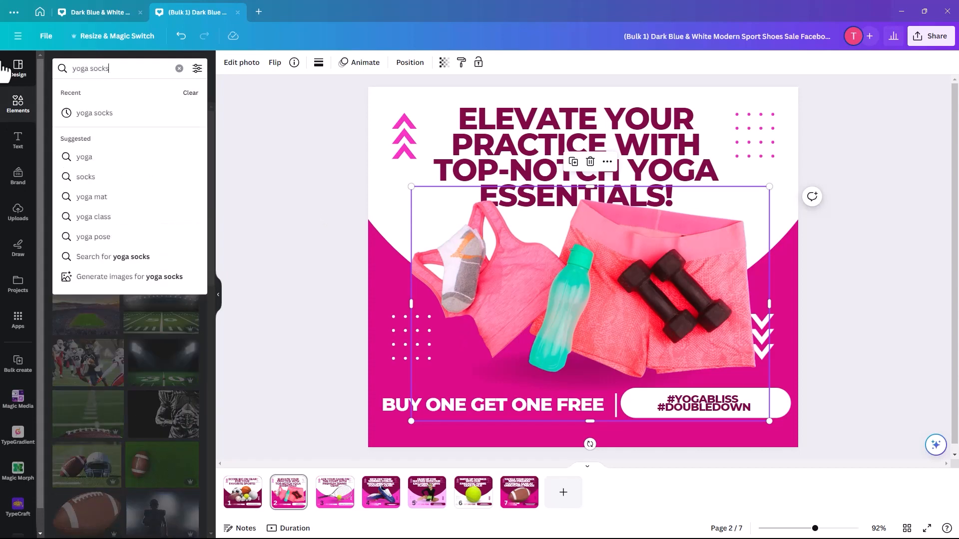
pyautogui.press('Return')
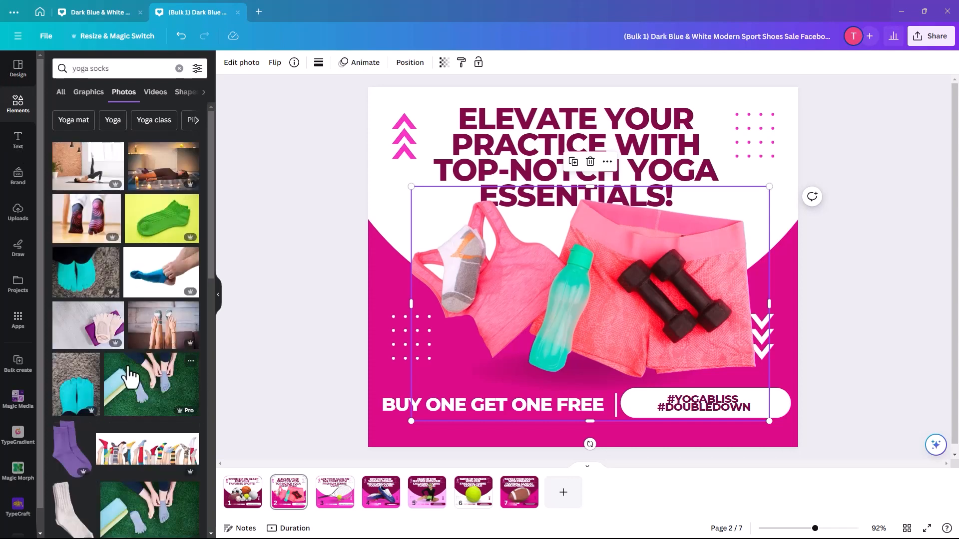
pyautogui.click(102, 340)
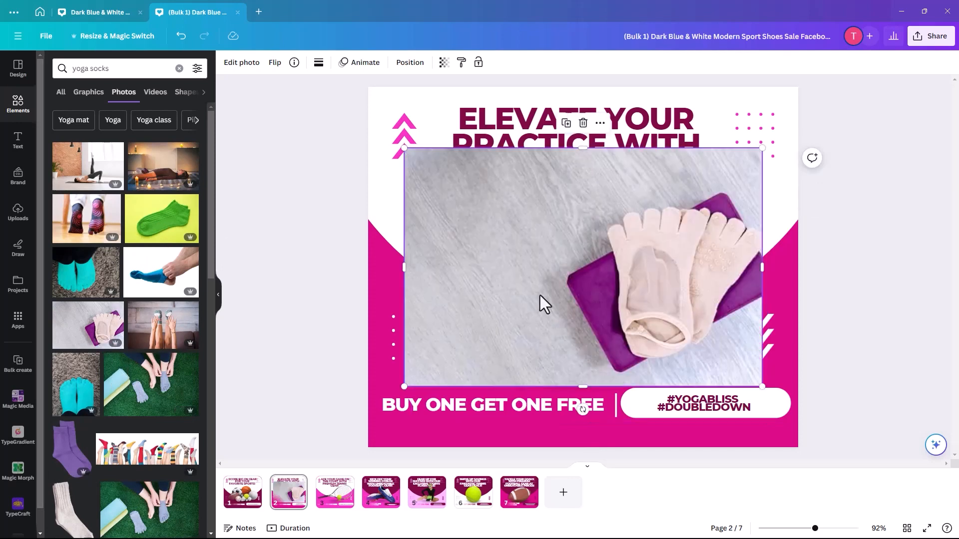
pyautogui.click(242, 62)
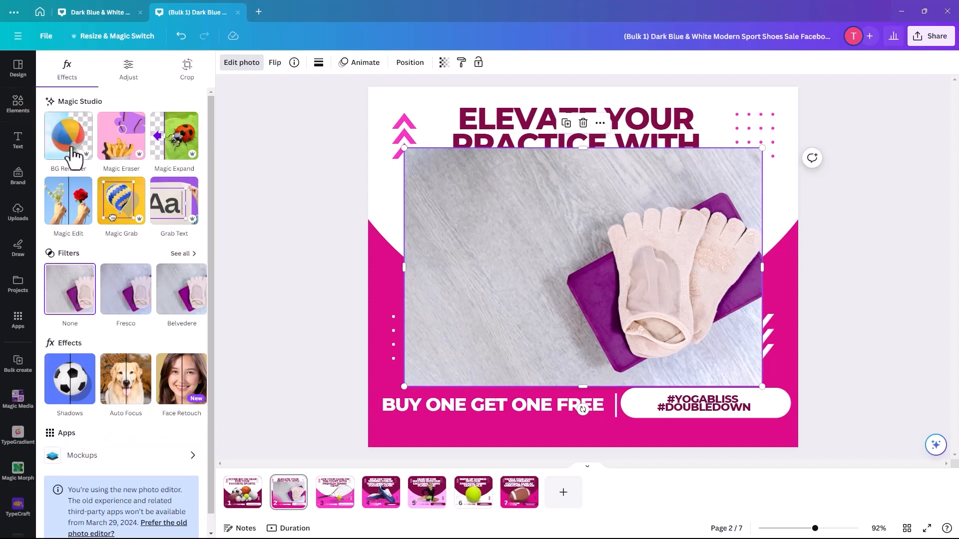
pyautogui.click(72, 150)
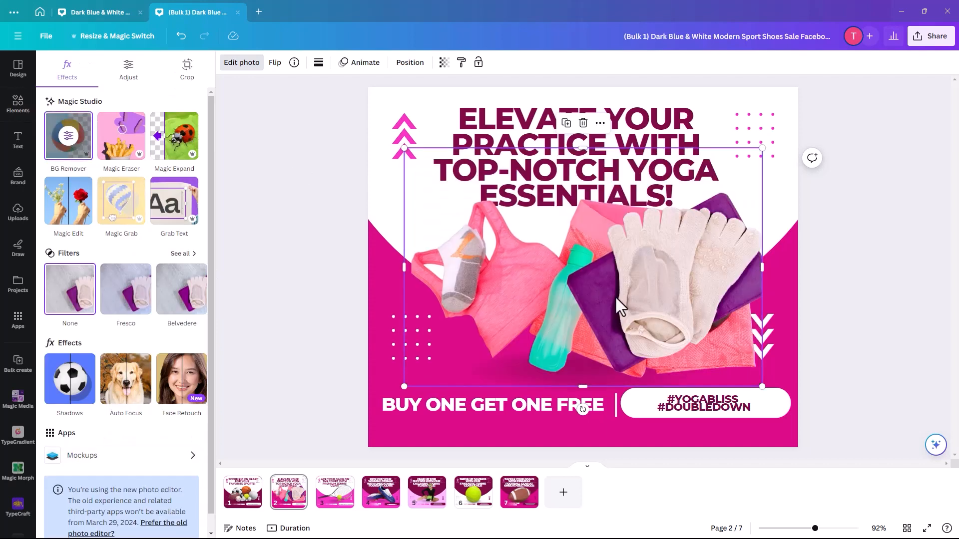
# Shrink the toe socks cutout, place it below the pink sports top just above the offer text, and crop its empty left side.
pyautogui.moveTo(622, 310); pyautogui.dragTo(431, 353)
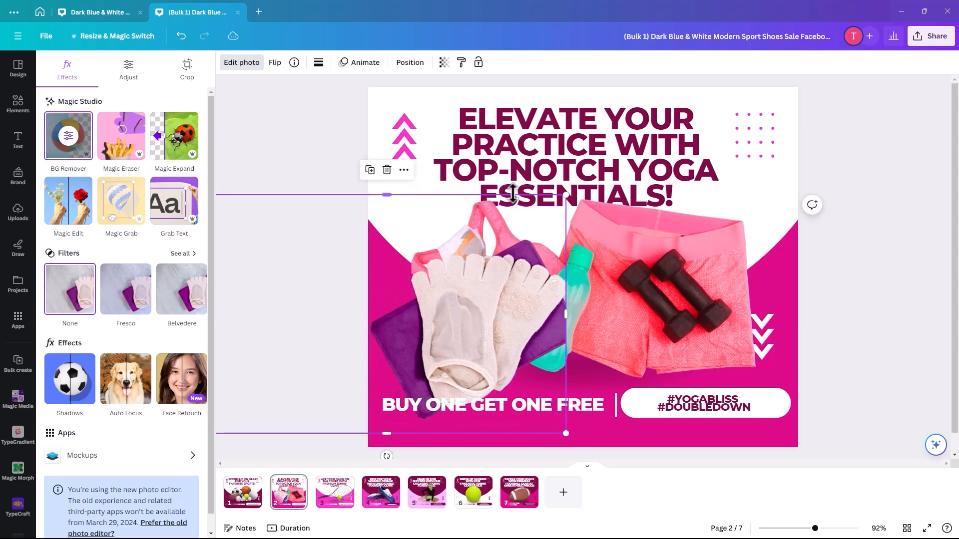
pyautogui.moveTo(564, 197); pyautogui.dragTo(481, 290)
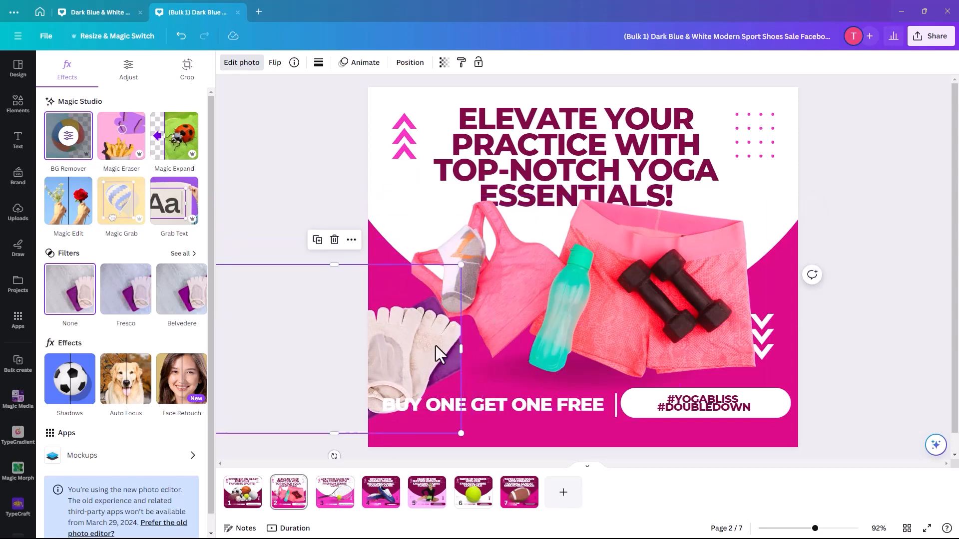
pyautogui.moveTo(436, 346); pyautogui.dragTo(488, 343)
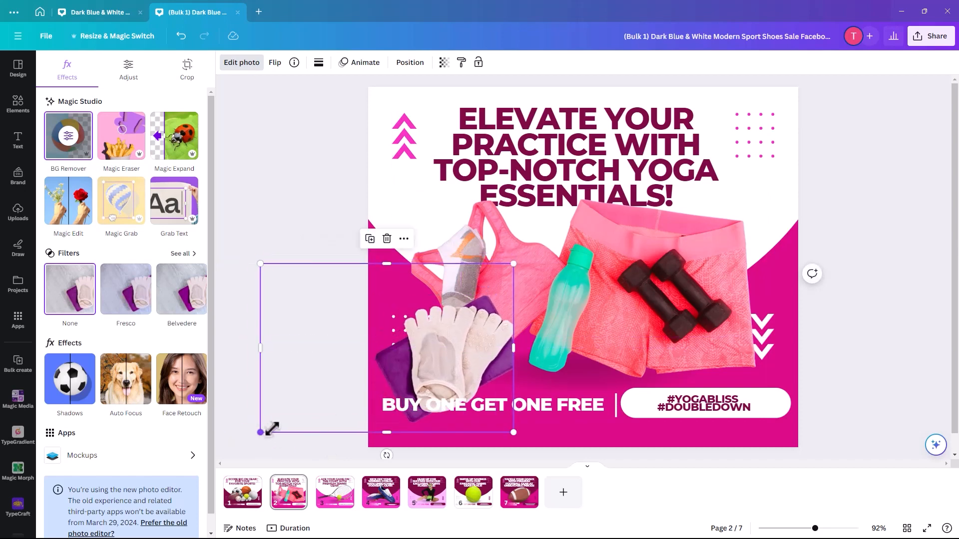
pyautogui.moveTo(260, 432); pyautogui.dragTo(322, 403)
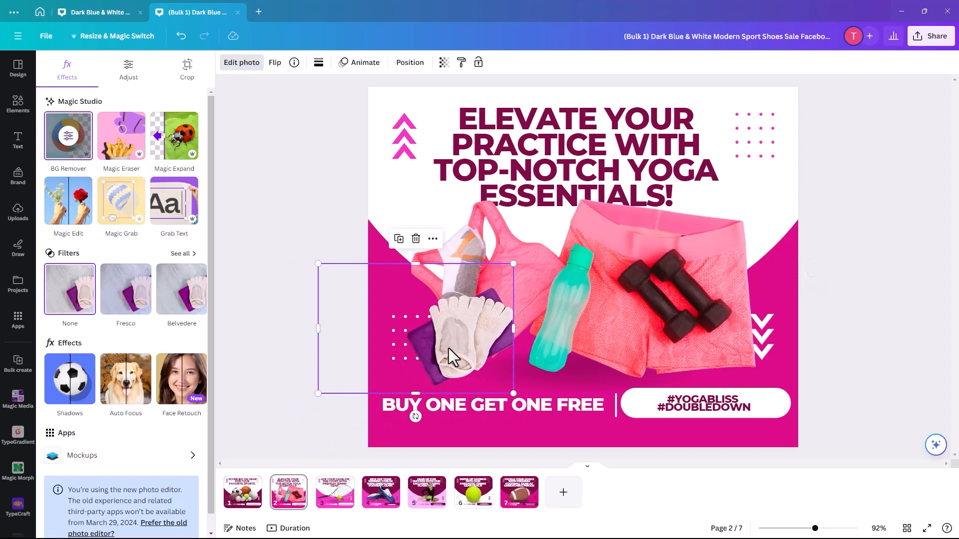
pyautogui.moveTo(448, 349); pyautogui.dragTo(440, 359)
pyautogui.moveTo(313, 348); pyautogui.dragTo(381, 348)
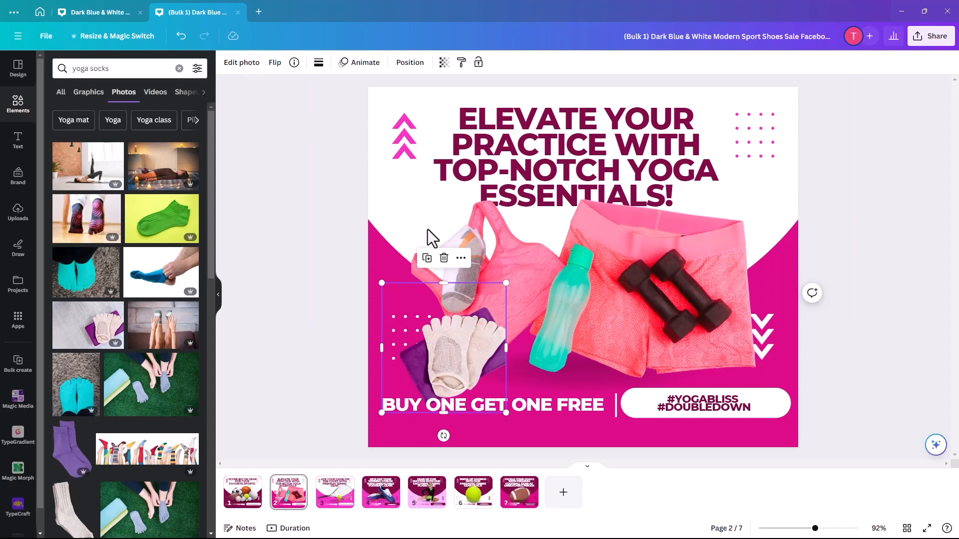
pyautogui.click(299, 290)
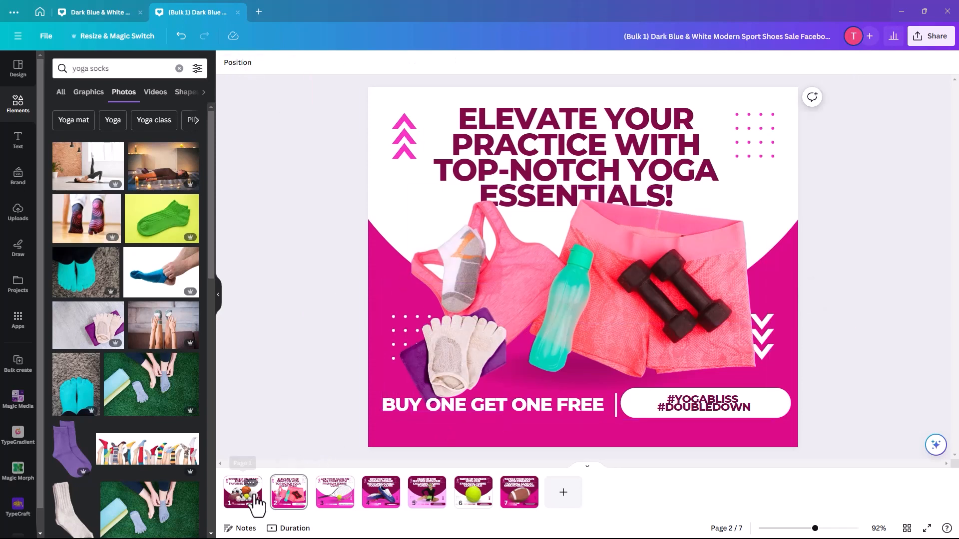
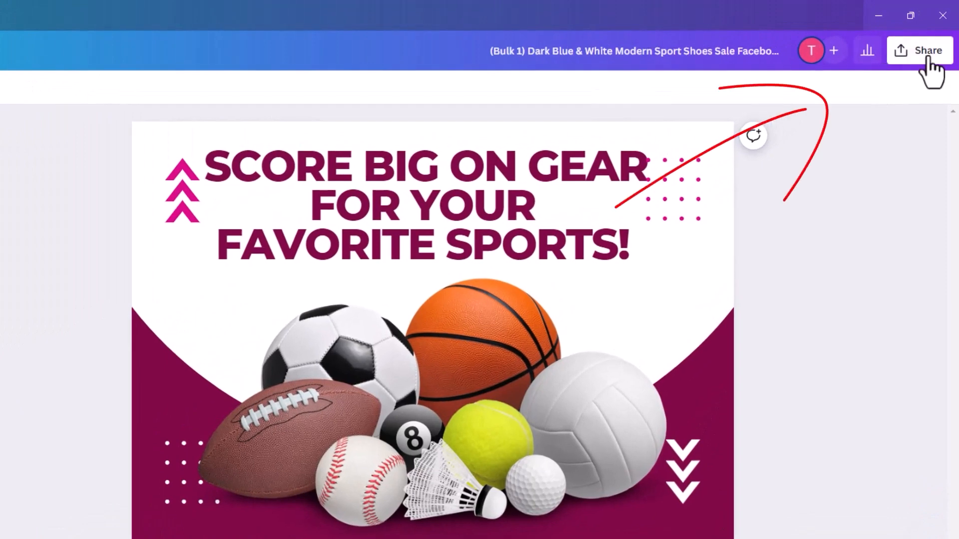
# Start scheduling the design from page 1 and set the posting date to 24 February 2024 at 07:00.
pyautogui.click(924, 55)
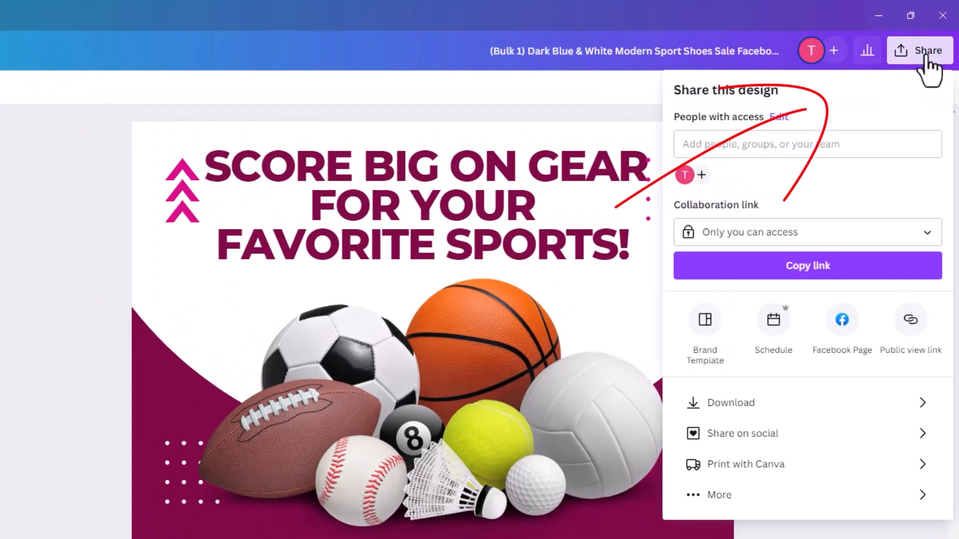
pyautogui.click(776, 329)
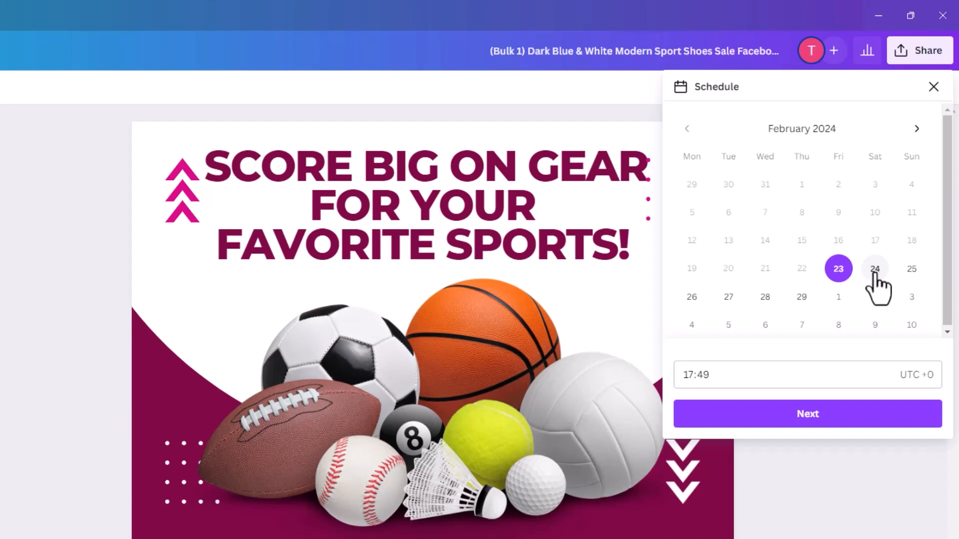
pyautogui.click(875, 272)
pyautogui.click(719, 373)
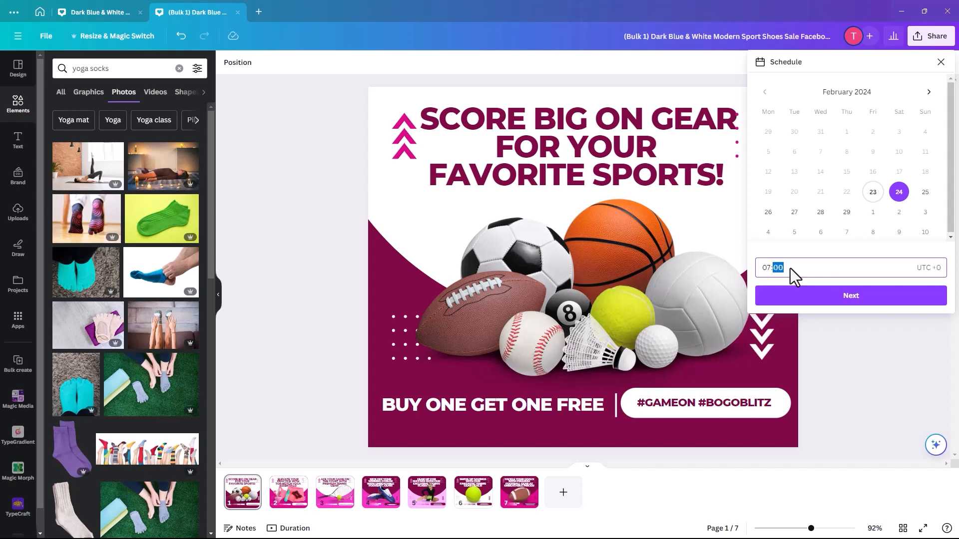
pyautogui.click(831, 303)
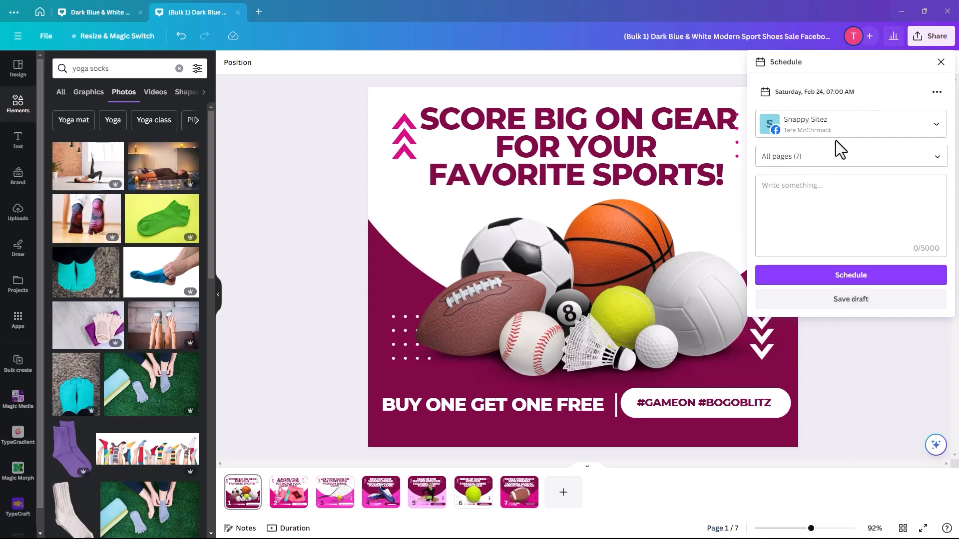
# Check the available channels, keep the Snappy Sitez Facebook page, and limit the scheduled post to page 1 only.
pyautogui.click(848, 133)
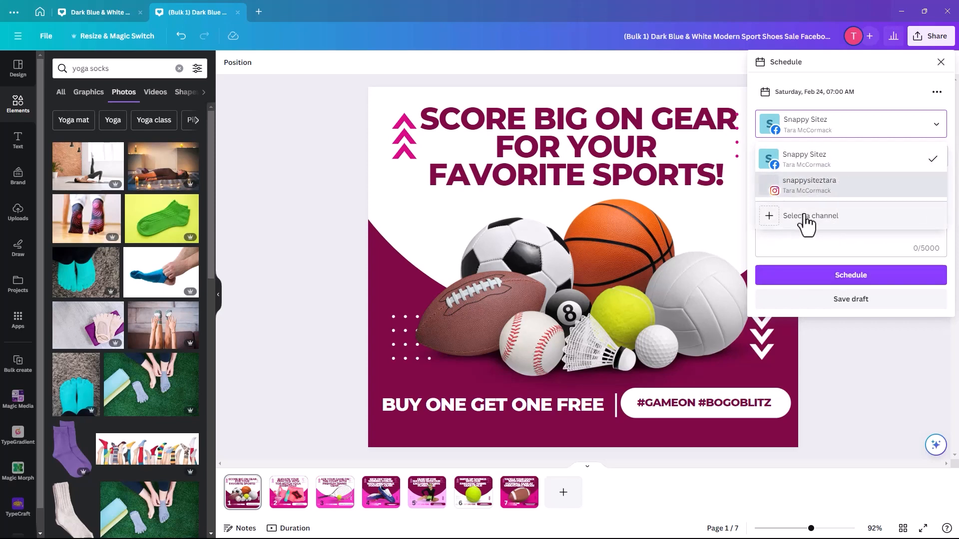
pyautogui.click(812, 133)
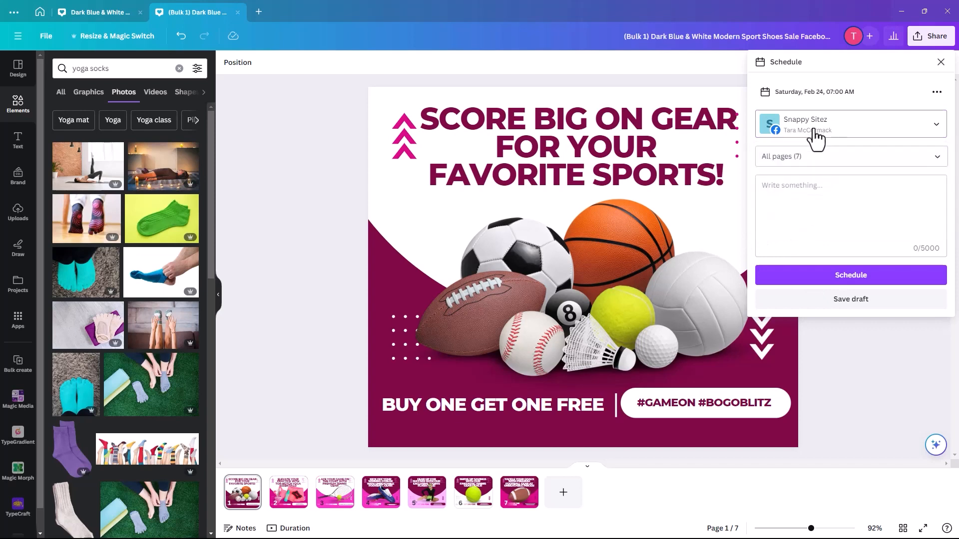
pyautogui.click(876, 157)
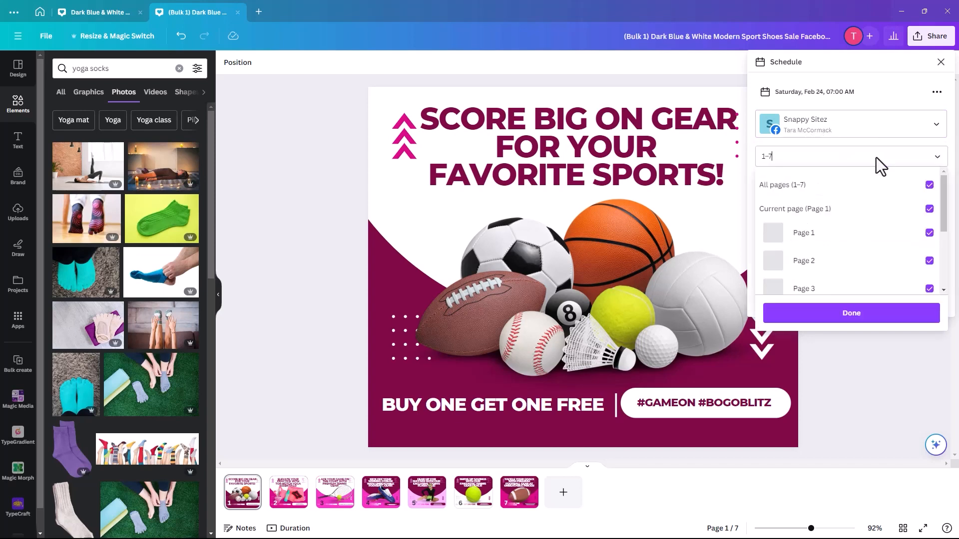
pyautogui.click(929, 185)
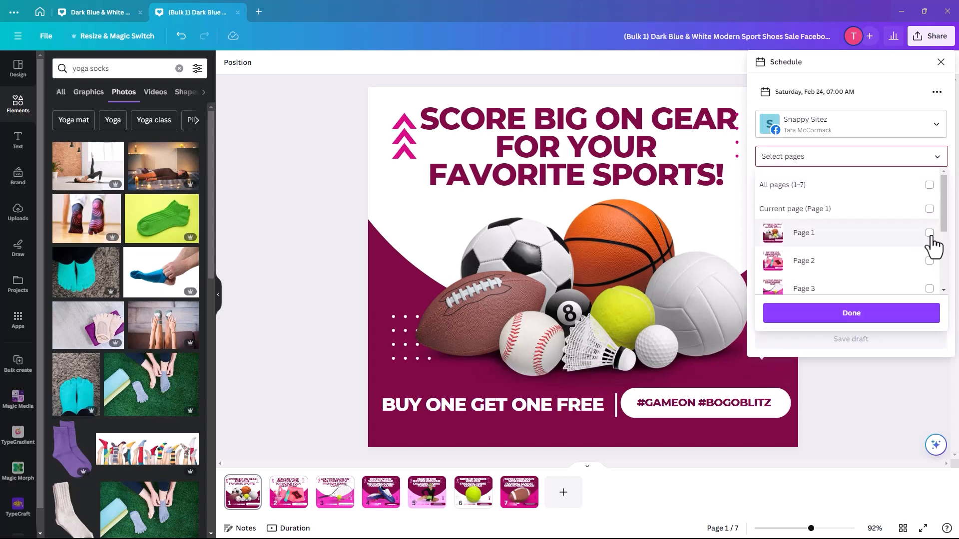
pyautogui.click(930, 233)
pyautogui.click(862, 158)
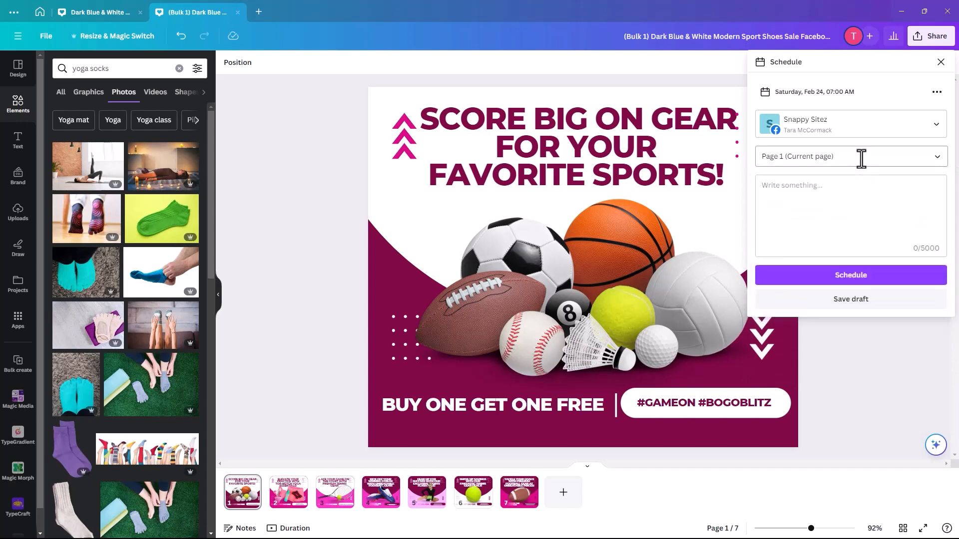
# Add the caption "Flash Sale Starts Today" and schedule the post.
pyautogui.click(801, 194)
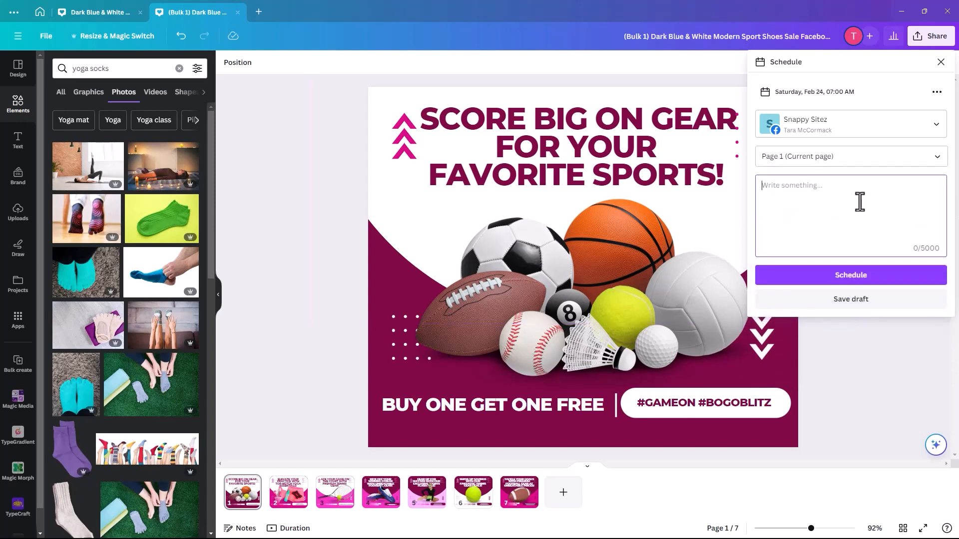
pyautogui.write('Flash Sale Starts Today')
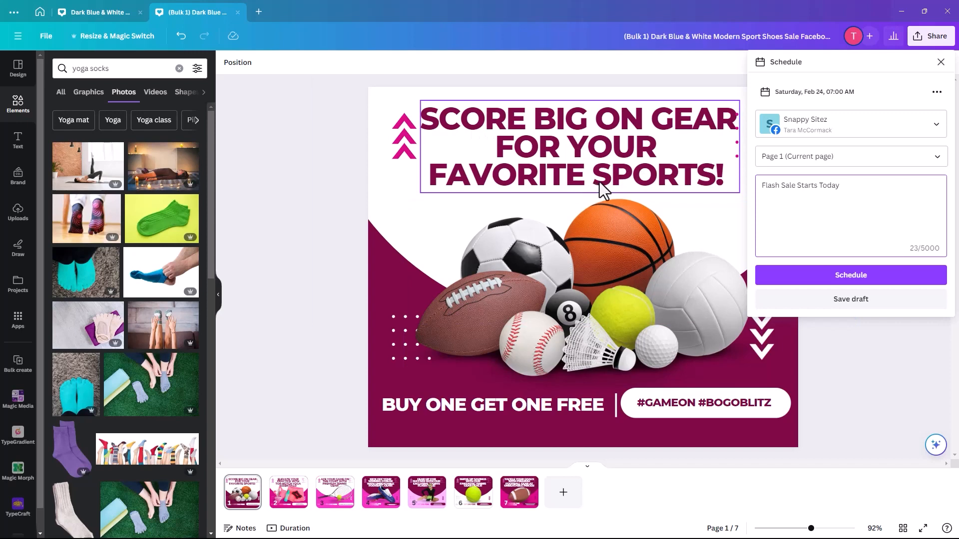
pyautogui.click(843, 284)
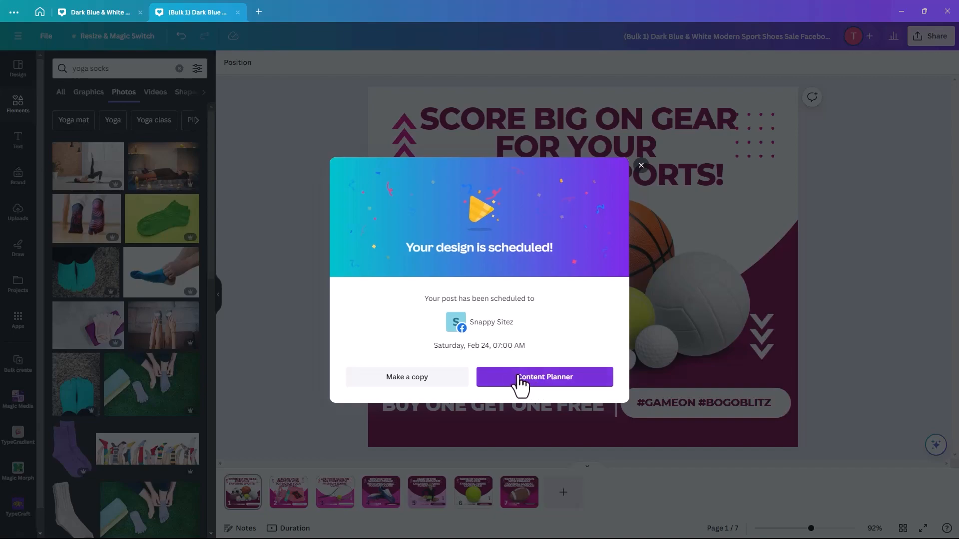
# Open the scheduled page 1 post in the Content Planner and review its date, channel and caption.
pyautogui.click(544, 385)
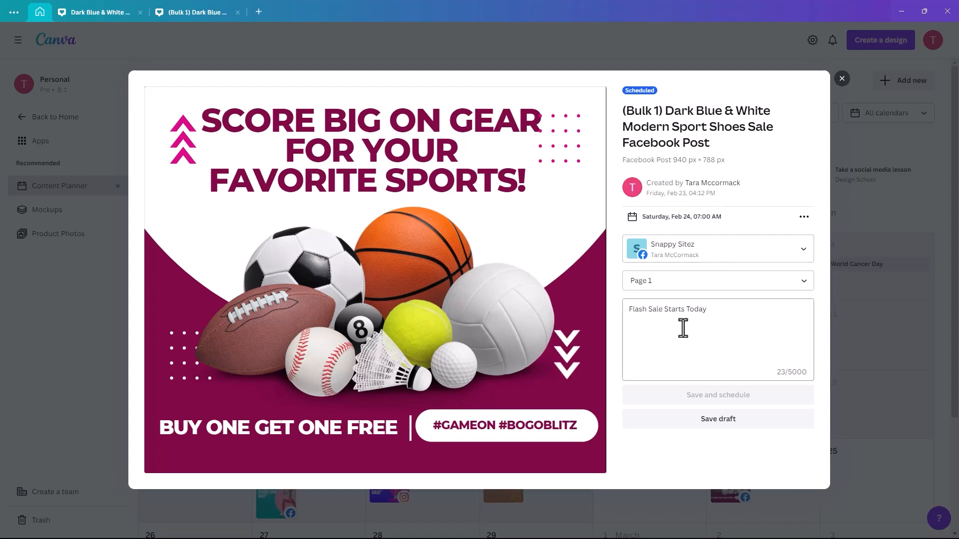
pyautogui.click(738, 333)
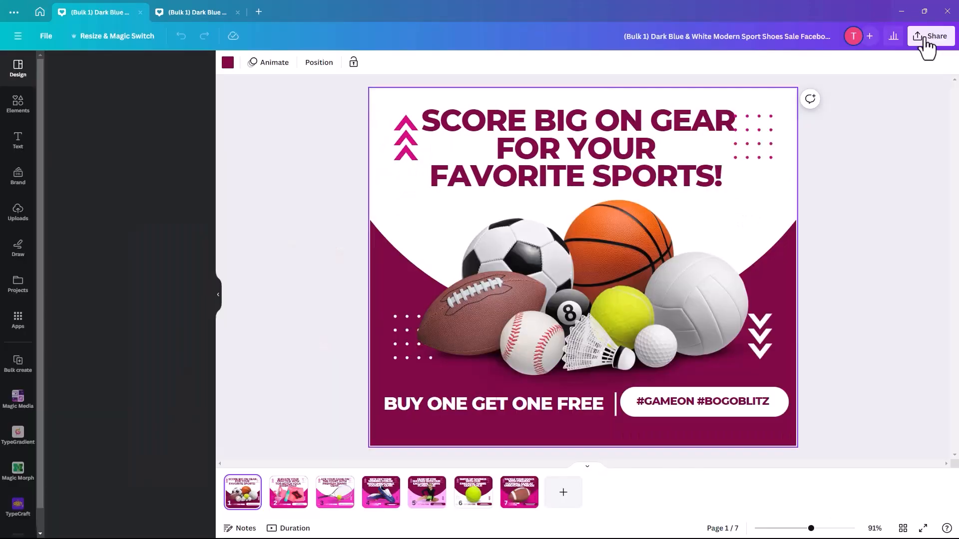
# Start another Facebook Page post from the design and limit it to page 3 only.
pyautogui.click(928, 40)
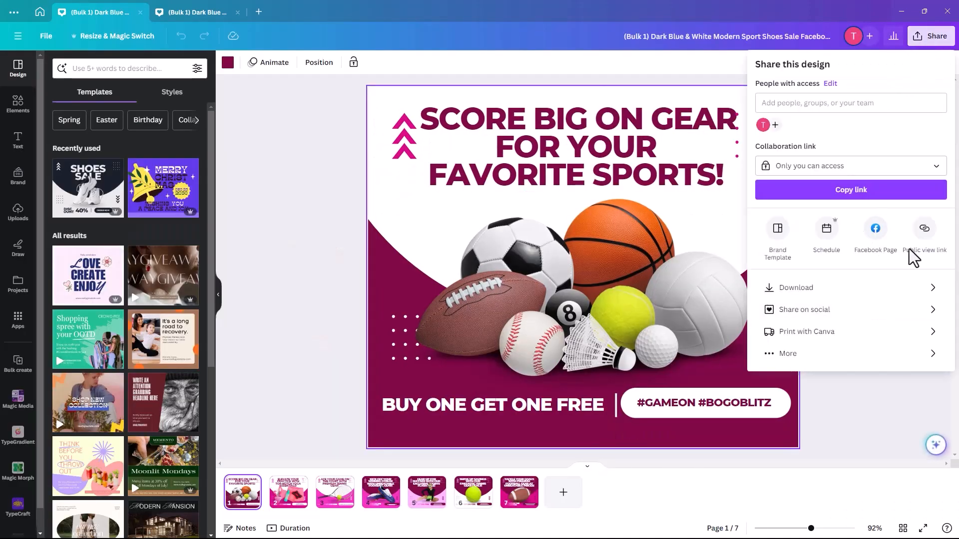
pyautogui.click(876, 231)
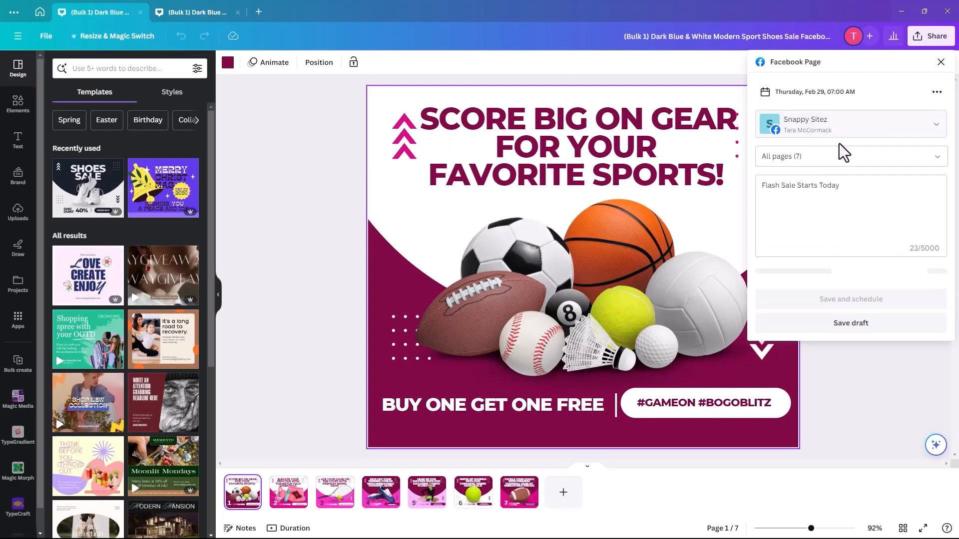
pyautogui.click(873, 157)
pyautogui.write('2')
pyautogui.click(935, 157)
pyautogui.click(938, 157)
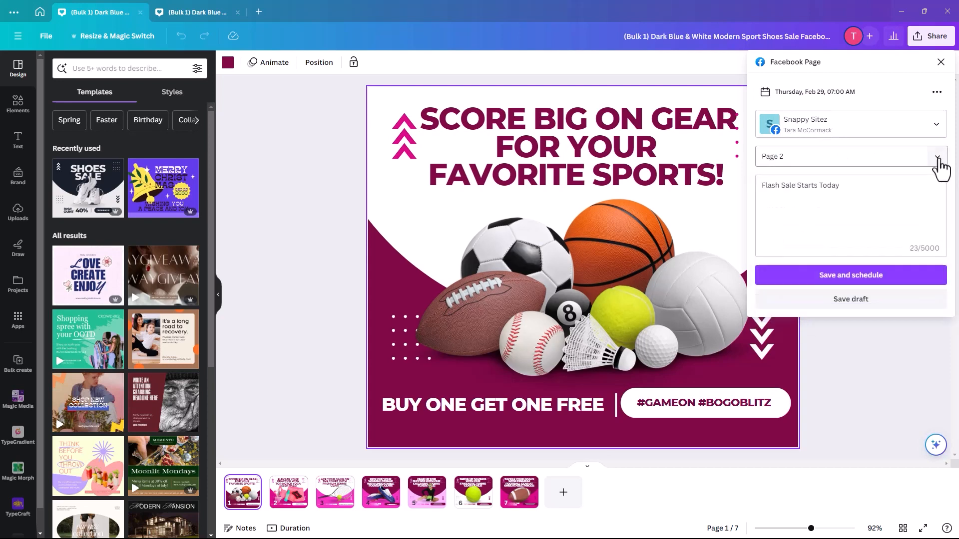
pyautogui.click(938, 159)
pyautogui.click(933, 194)
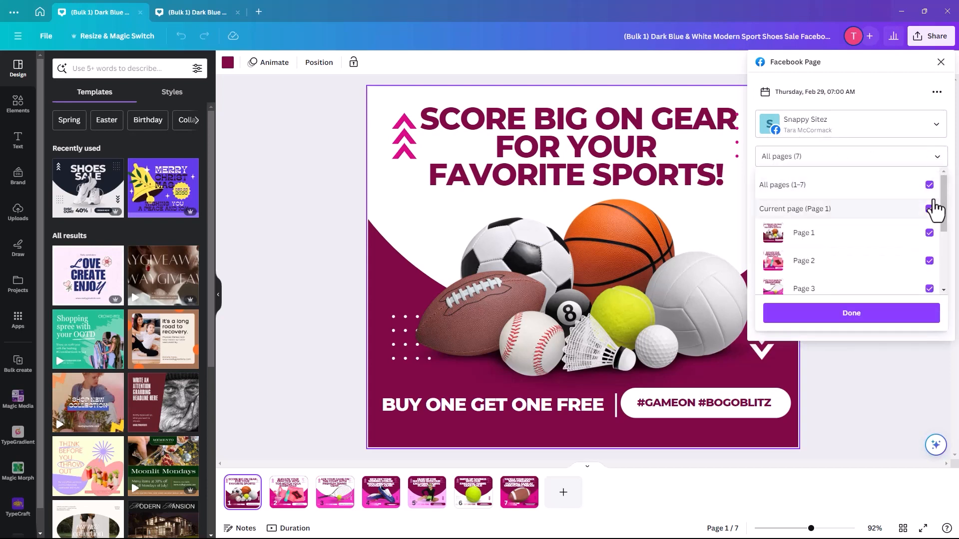
pyautogui.click(930, 187)
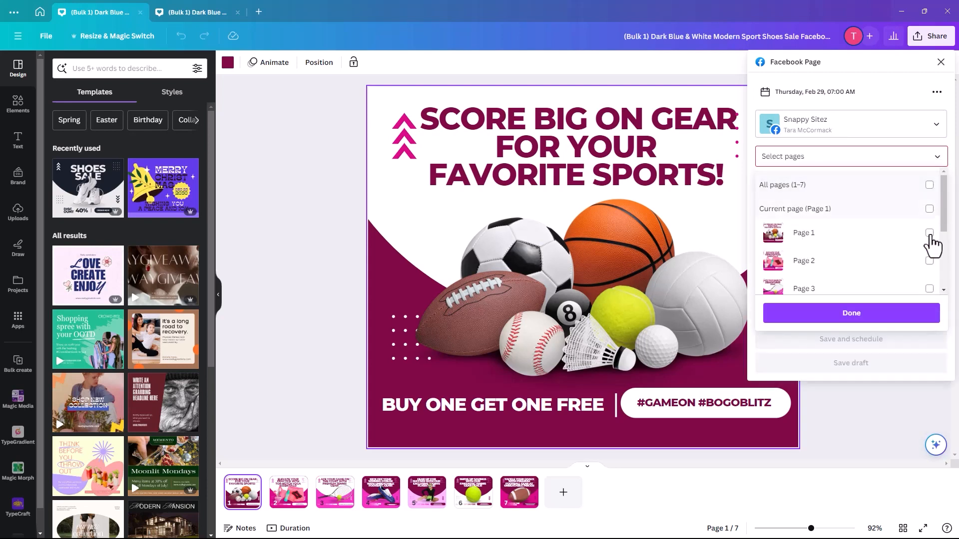
pyautogui.click(929, 289)
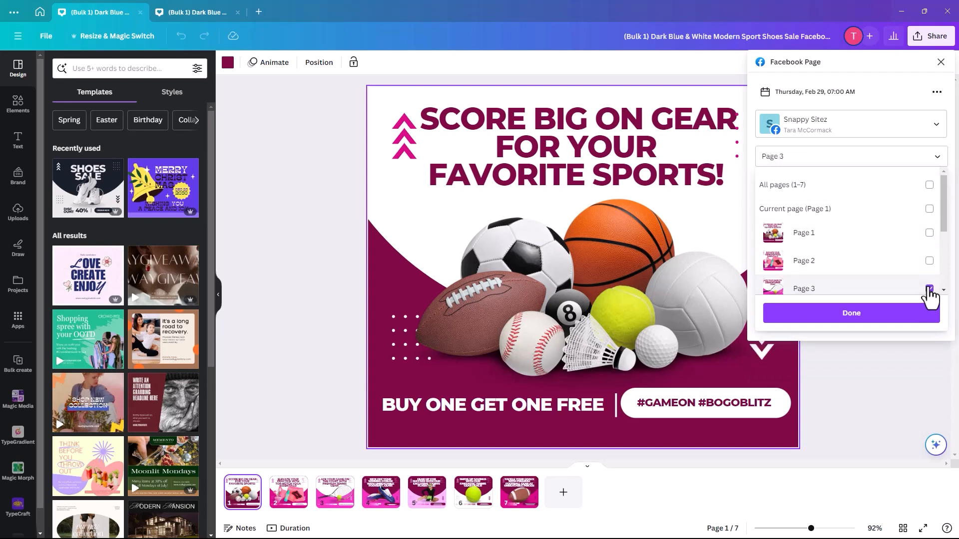
pyautogui.click(834, 315)
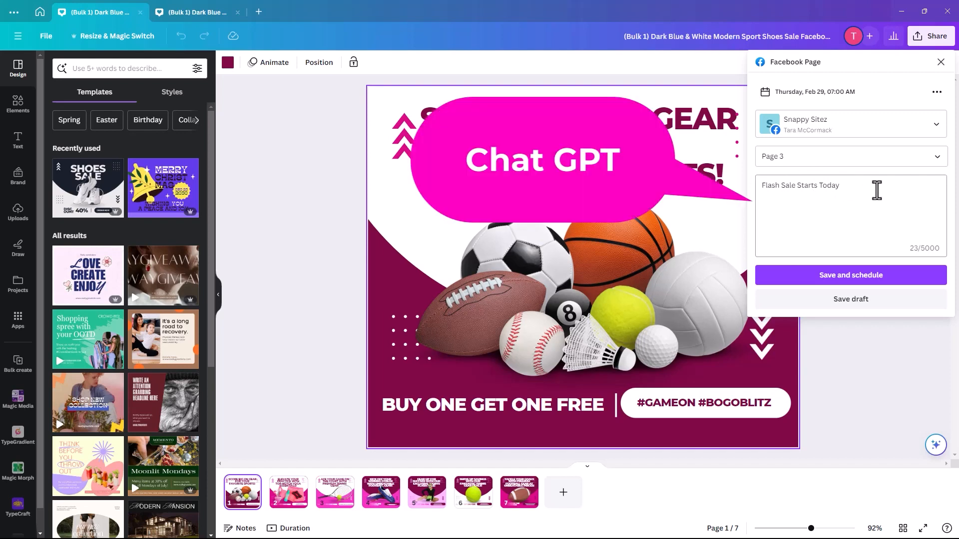
# Clear the existing caption text of the page 3 Facebook post.
pyautogui.click(854, 188)
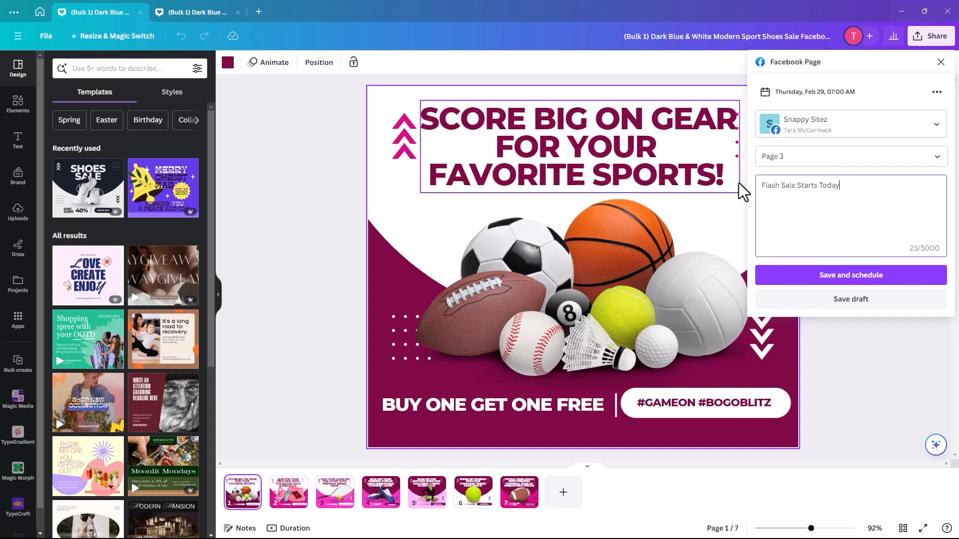
pyautogui.tripleClick(759, 185)
pyautogui.press('BackSpace')
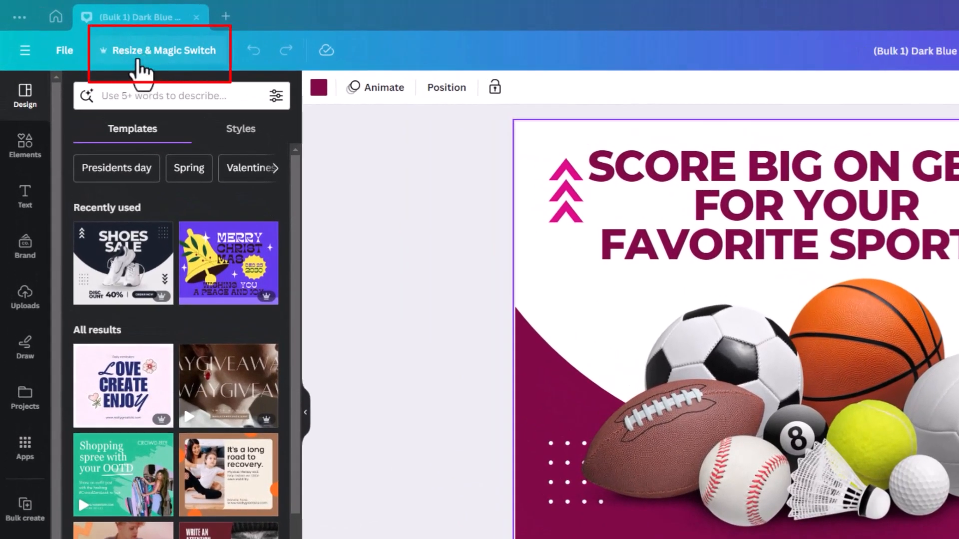
# Copy and resize all pages of the design to the 1000 × 1500 px Pinterest Pin format and open the copy.
pyautogui.click(170, 65)
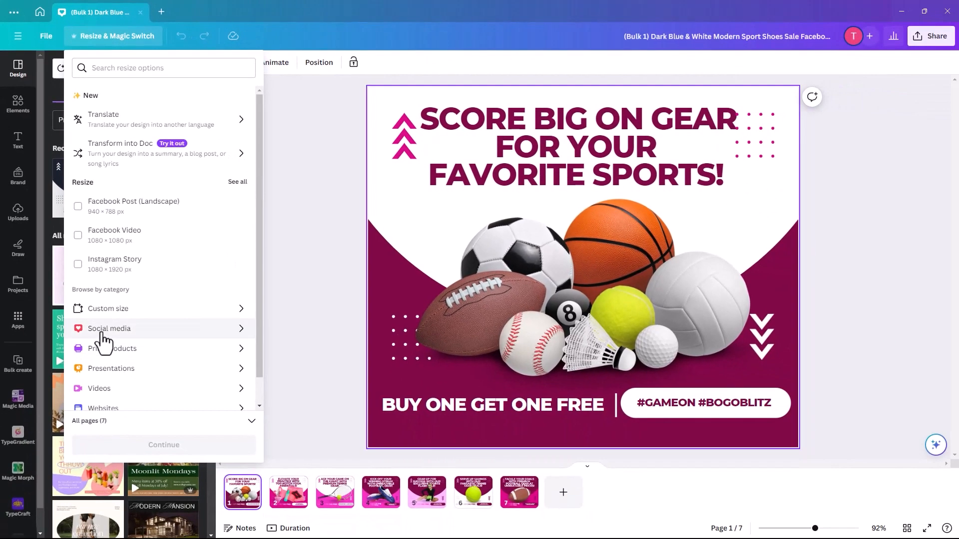
pyautogui.click(102, 333)
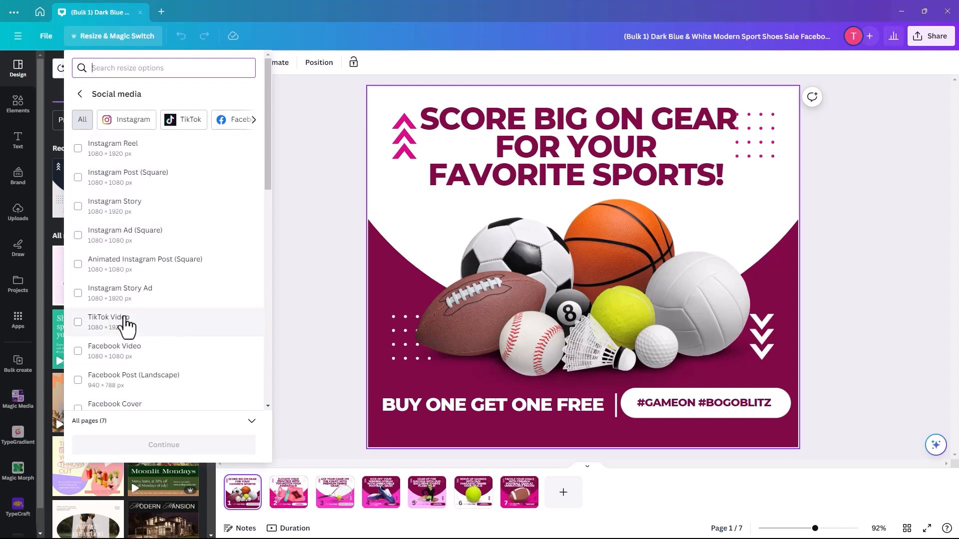
pyautogui.scroll(-5, 124, 328)
pyautogui.scroll(-6, 125, 325)
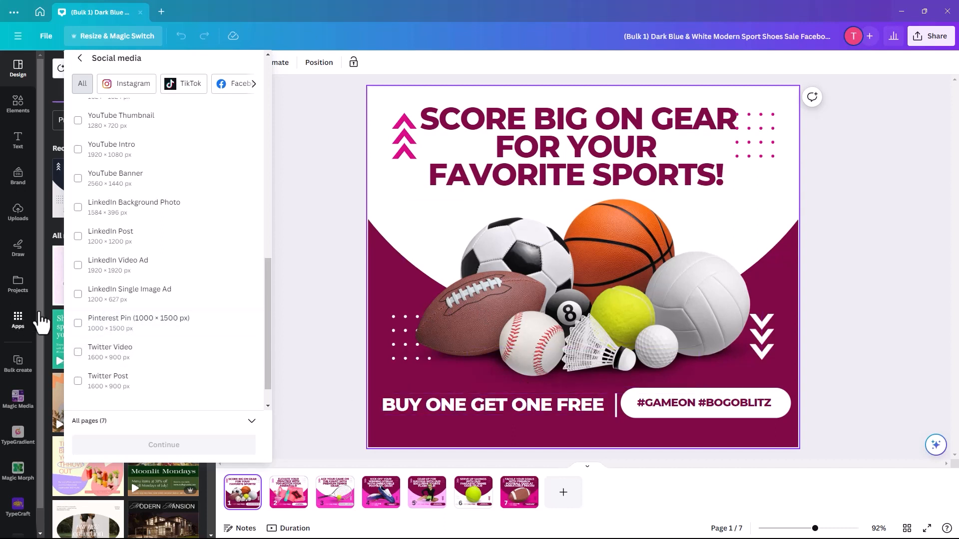
pyautogui.click(77, 325)
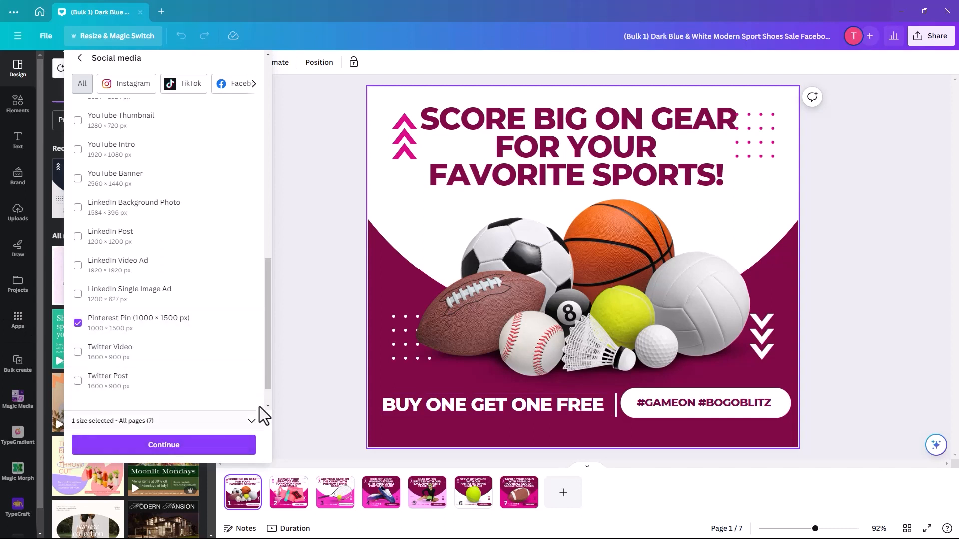
pyautogui.scroll(-1, 265, 375)
pyautogui.click(160, 450)
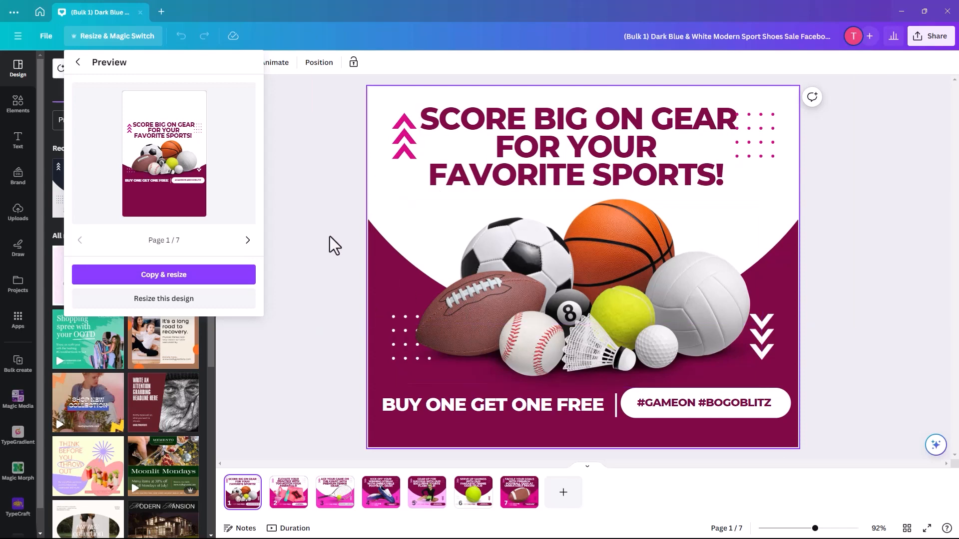
pyautogui.click(164, 276)
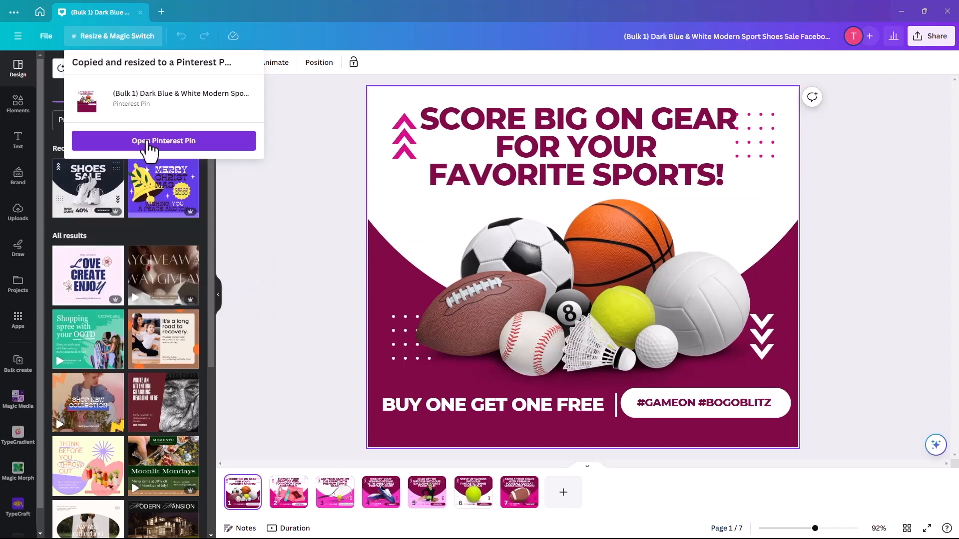
pyautogui.click(147, 143)
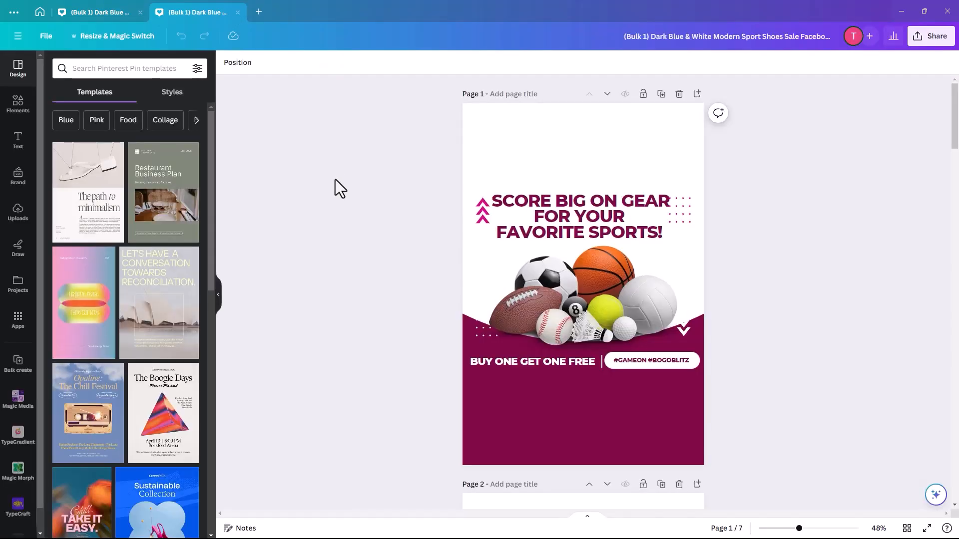
# Show the page thumbnails of the Pinterest Pin copy and examine the resized layout through to page 7.
pyautogui.click(588, 520)
pyautogui.click(272, 506)
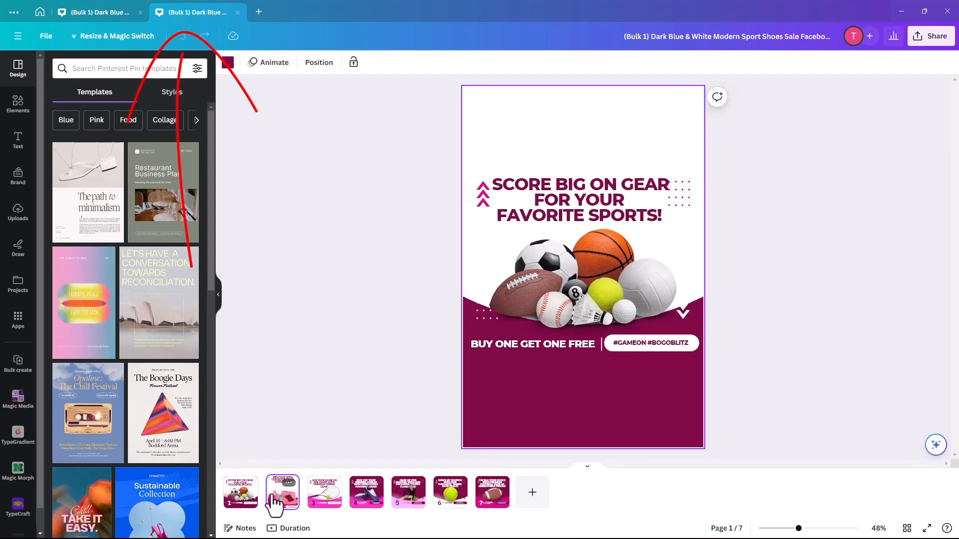
pyautogui.click(324, 497)
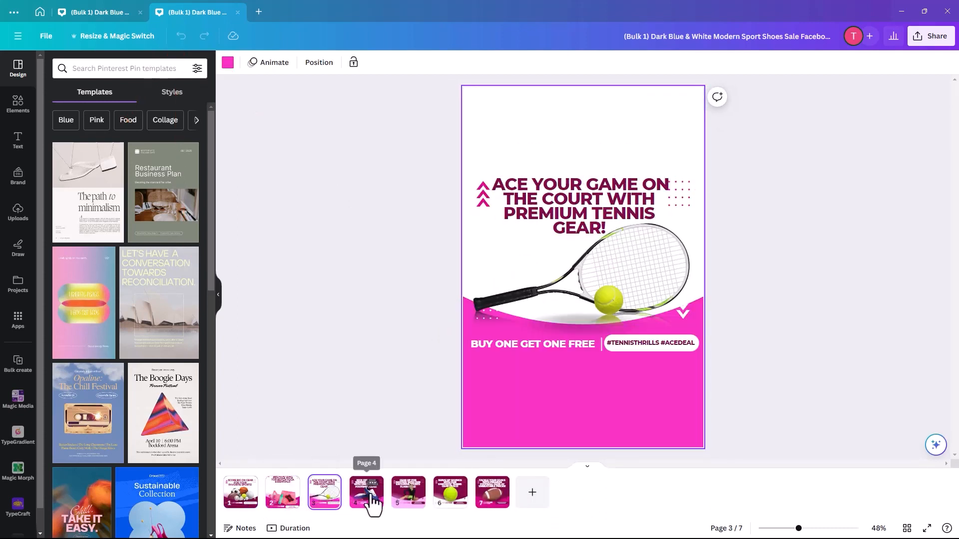
pyautogui.click(369, 497)
pyautogui.click(407, 497)
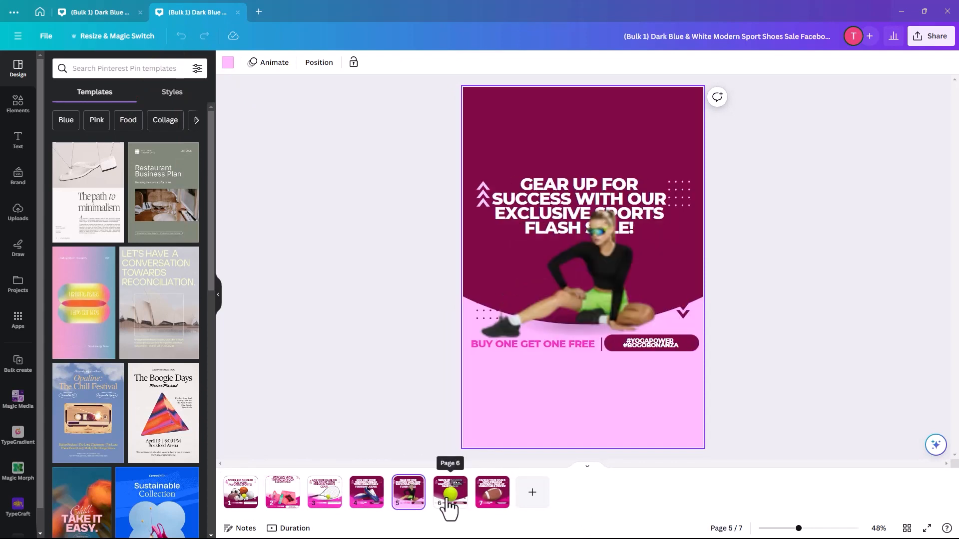
pyautogui.click(449, 504)
pyautogui.click(492, 502)
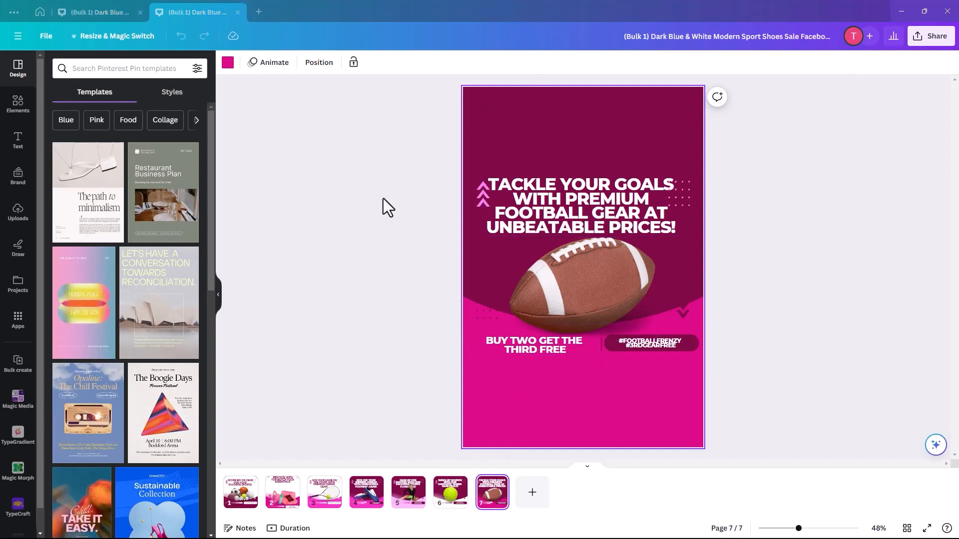
# On page 1, move the offer text and the hashtag button lower, centring them one above the other in the maroon area.
pyautogui.click(245, 496)
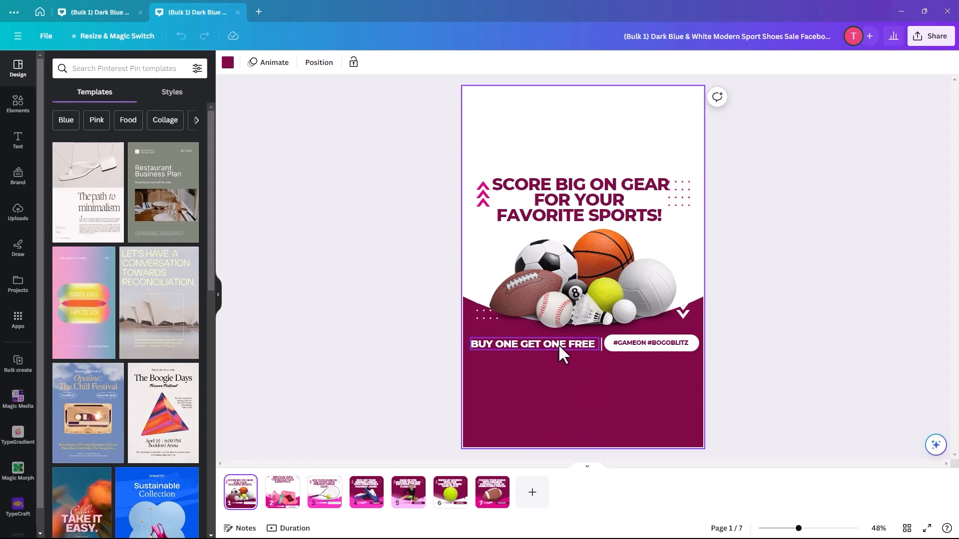
pyautogui.moveTo(559, 343); pyautogui.dragTo(605, 367)
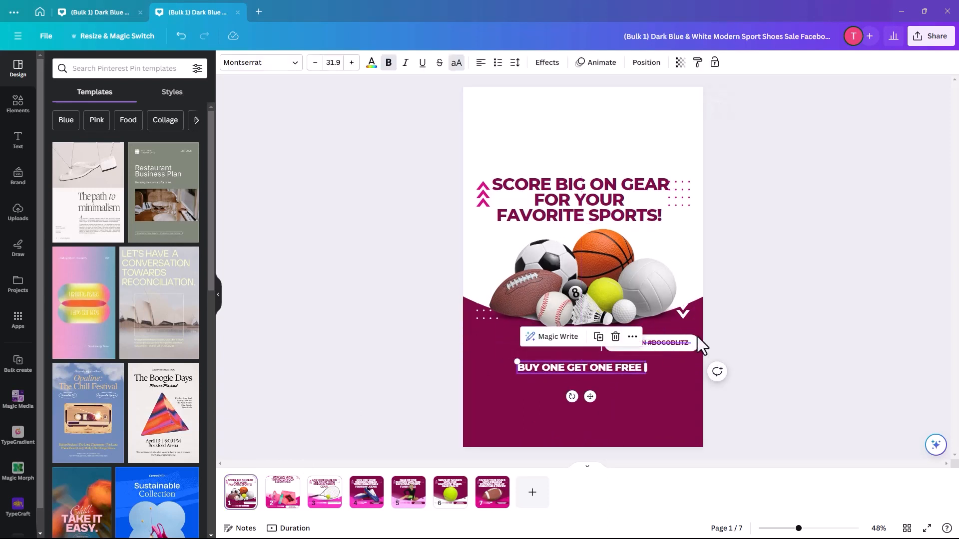
pyautogui.moveTo(707, 333); pyautogui.dragTo(664, 387)
pyautogui.click(710, 343)
pyautogui.moveTo(615, 416); pyautogui.dragTo(595, 425)
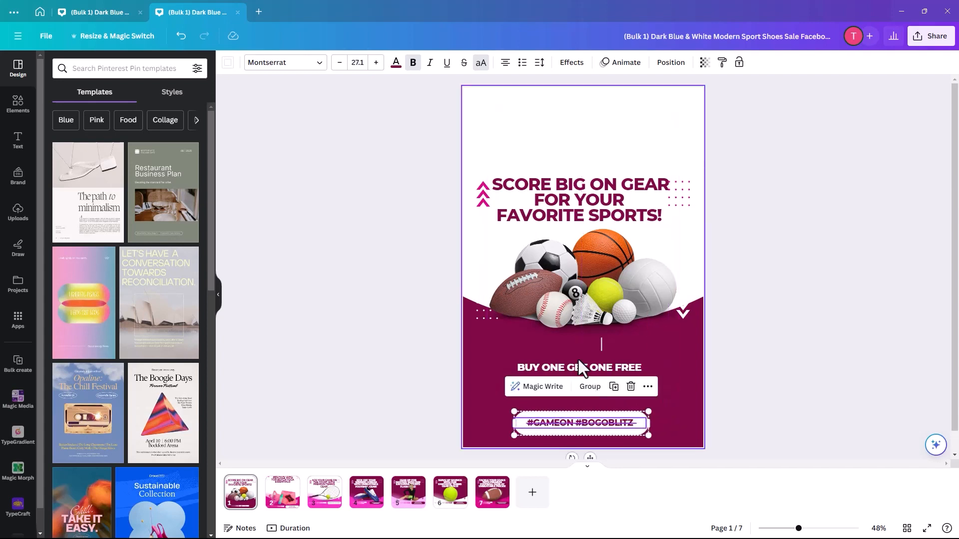
# Wrap the offer text onto two centre-aligned lines, enlarge it to about size 72.4, and centre the small divider line above it.
pyautogui.click(576, 370)
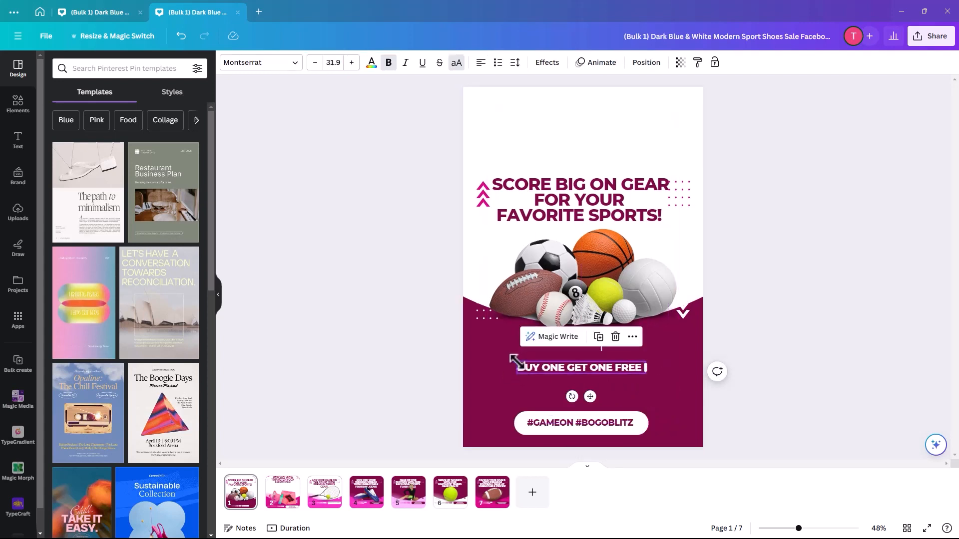
pyautogui.moveTo(515, 361); pyautogui.dragTo(470, 357)
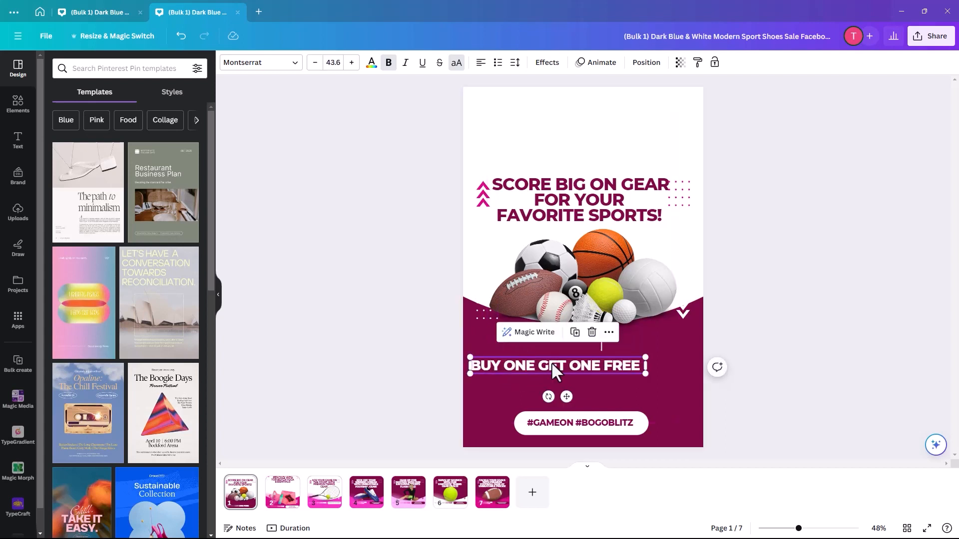
pyautogui.moveTo(553, 363); pyautogui.dragTo(584, 379)
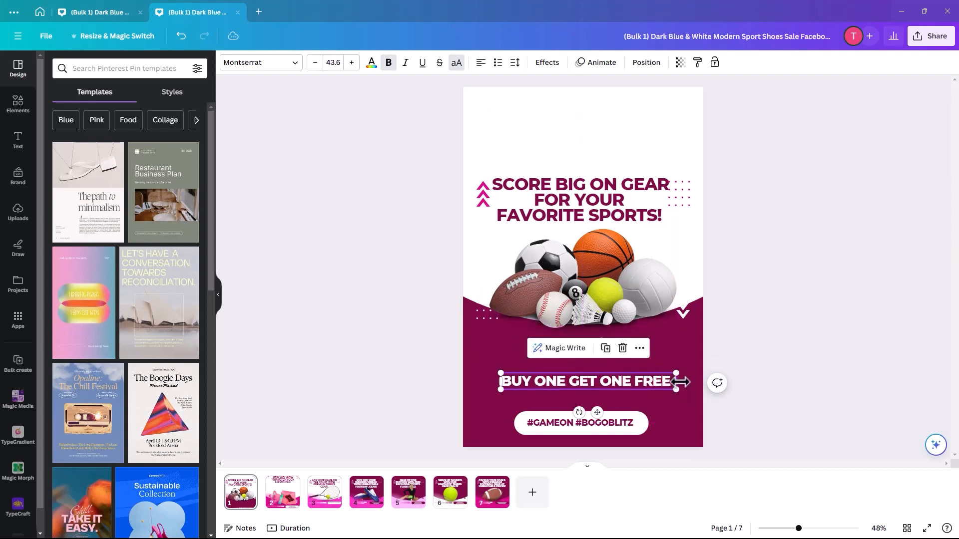
pyautogui.moveTo(677, 381); pyautogui.dragTo(614, 385)
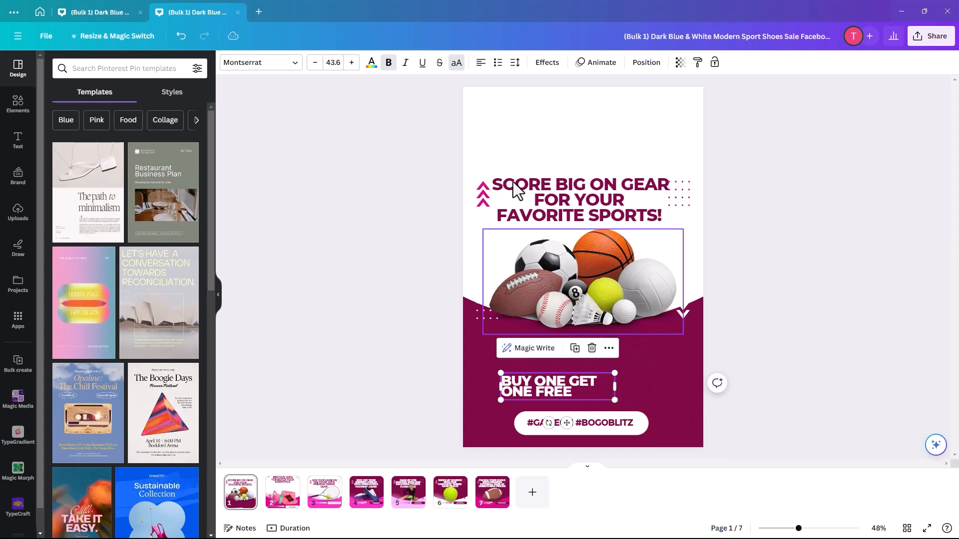
pyautogui.click(481, 62)
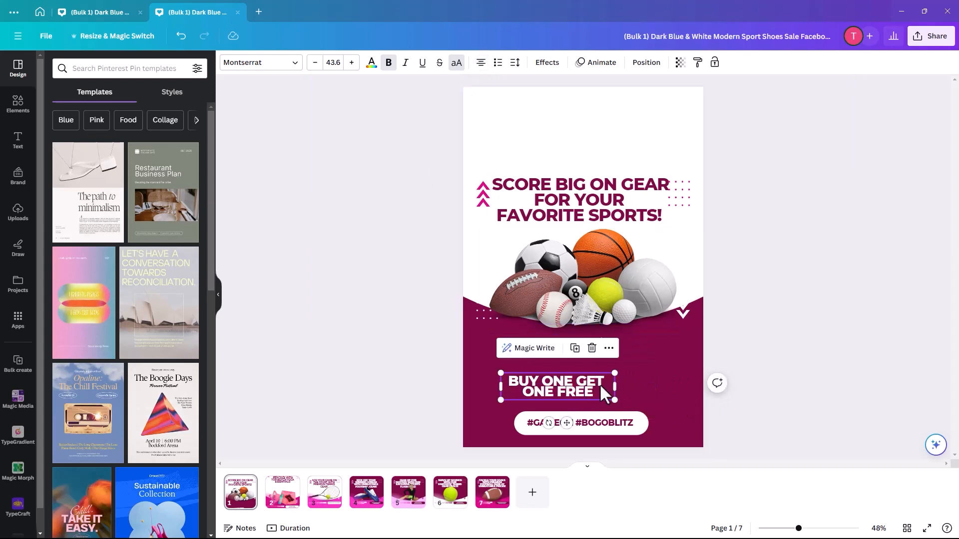
pyautogui.moveTo(615, 373); pyautogui.dragTo(690, 347)
pyautogui.moveTo(585, 371); pyautogui.dragTo(581, 373)
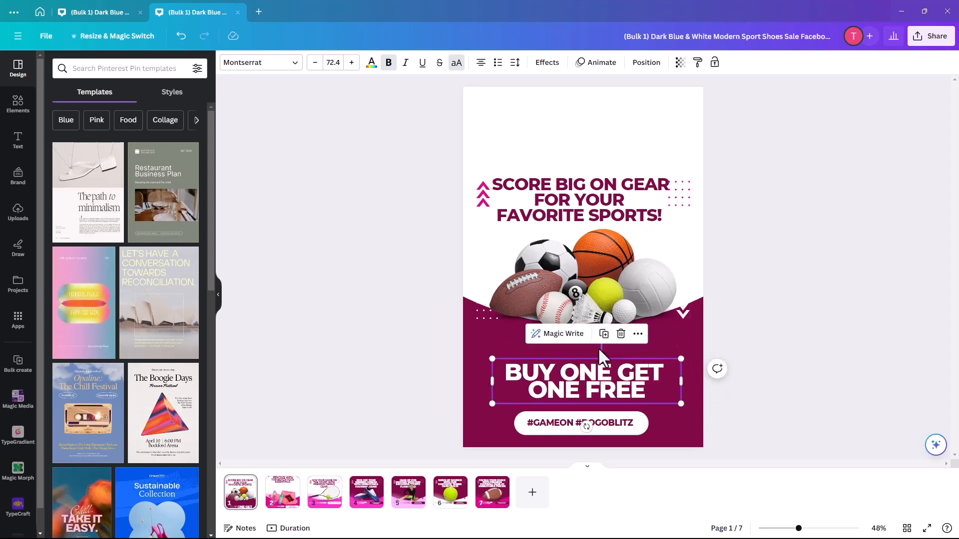
pyautogui.click(590, 346)
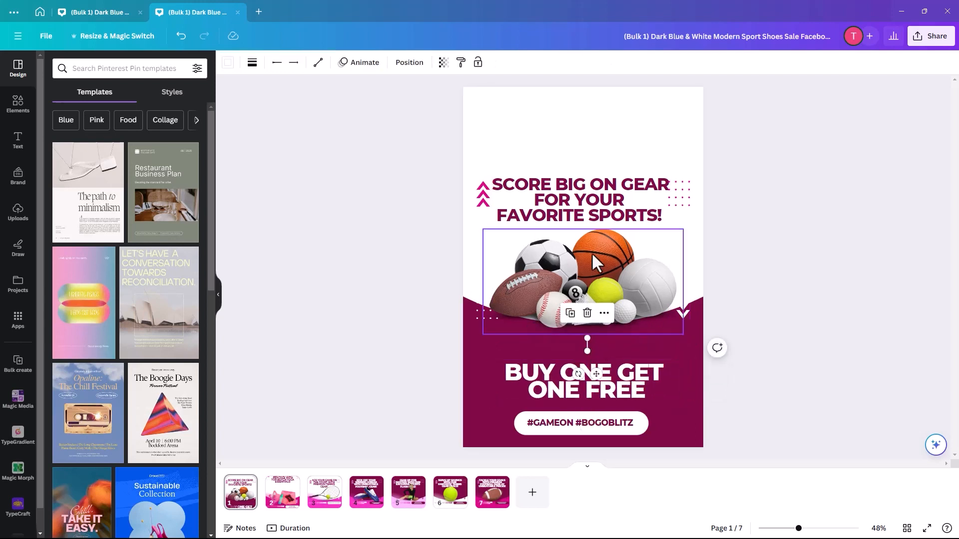
# Enlarge the headline to about size 68.2, narrow its text box so it wraps onto five lines, and move it above the sports balls.
pyautogui.click(576, 192)
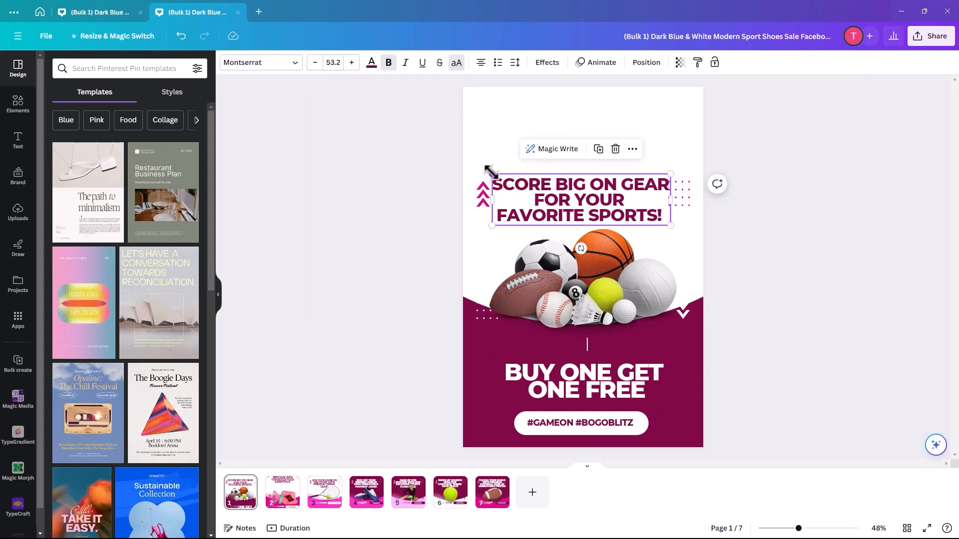
pyautogui.moveTo(490, 172); pyautogui.dragTo(487, 172)
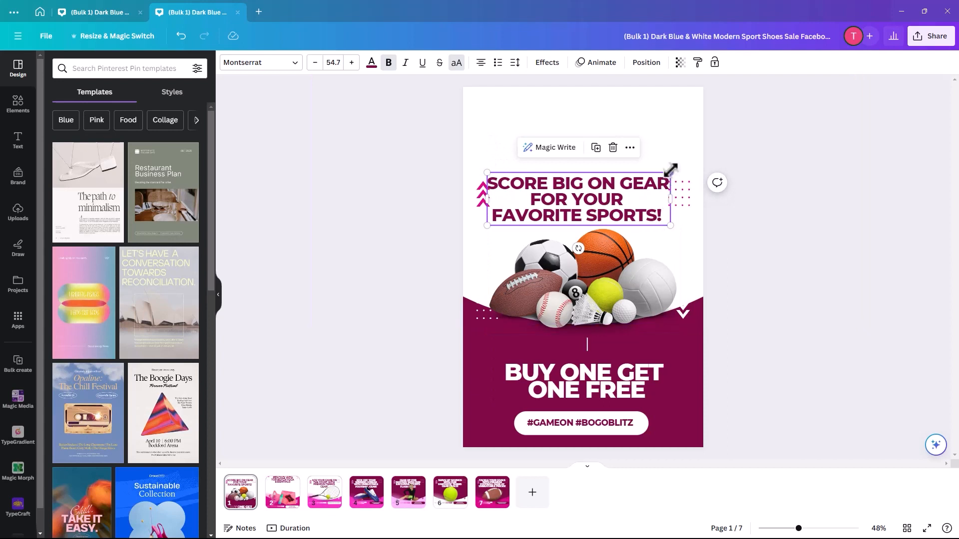
pyautogui.moveTo(671, 170); pyautogui.dragTo(715, 158)
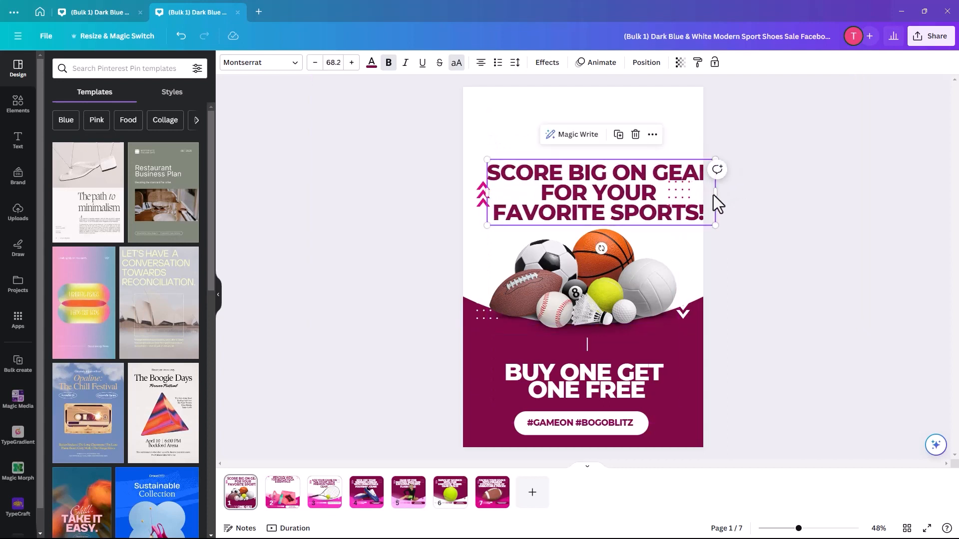
pyautogui.moveTo(716, 193); pyautogui.dragTo(669, 195)
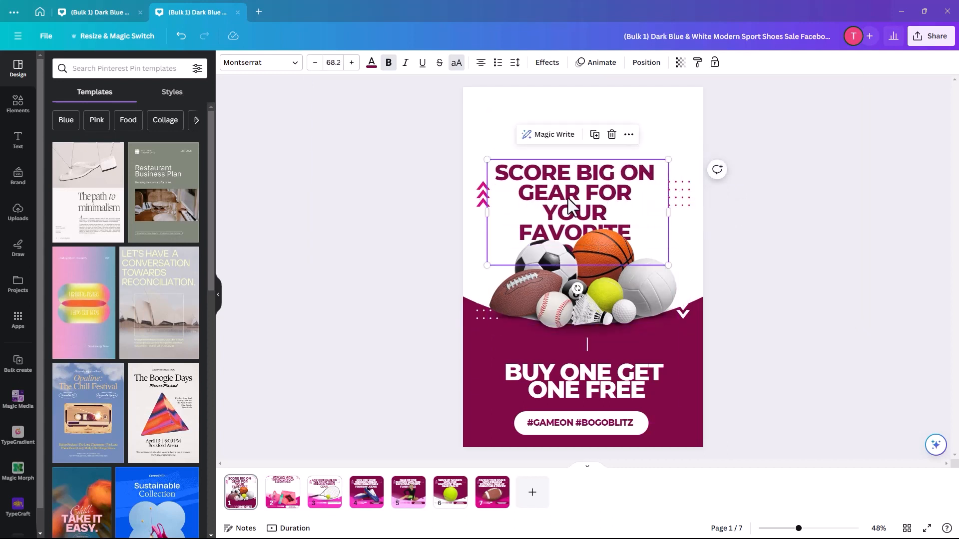
pyautogui.moveTo(573, 195); pyautogui.dragTo(582, 146)
# Enlarge the headline to about size 75.3 and centre it in the white area above the sports balls.
pyautogui.doubleClick(582, 145)
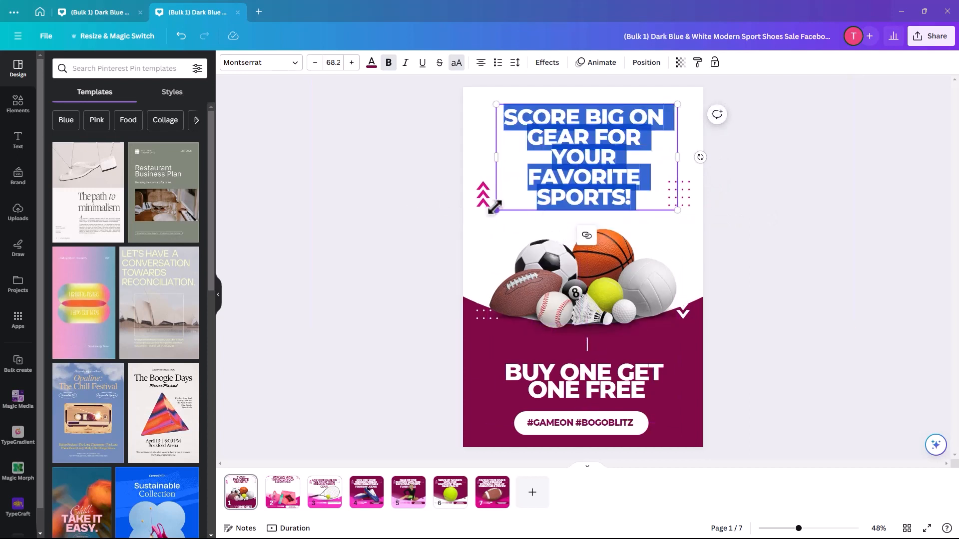
pyautogui.moveTo(496, 210); pyautogui.dragTo(477, 221)
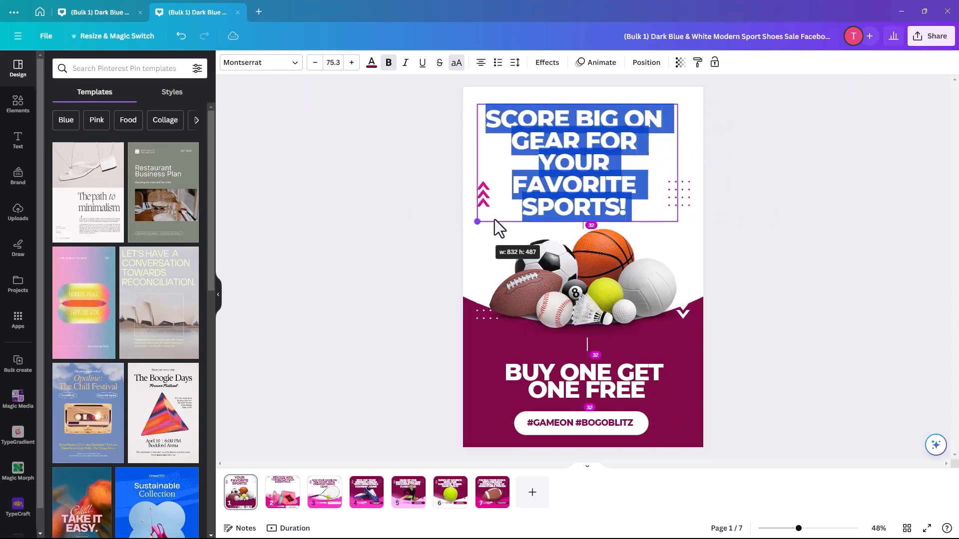
pyautogui.click(567, 201)
pyautogui.click(496, 232)
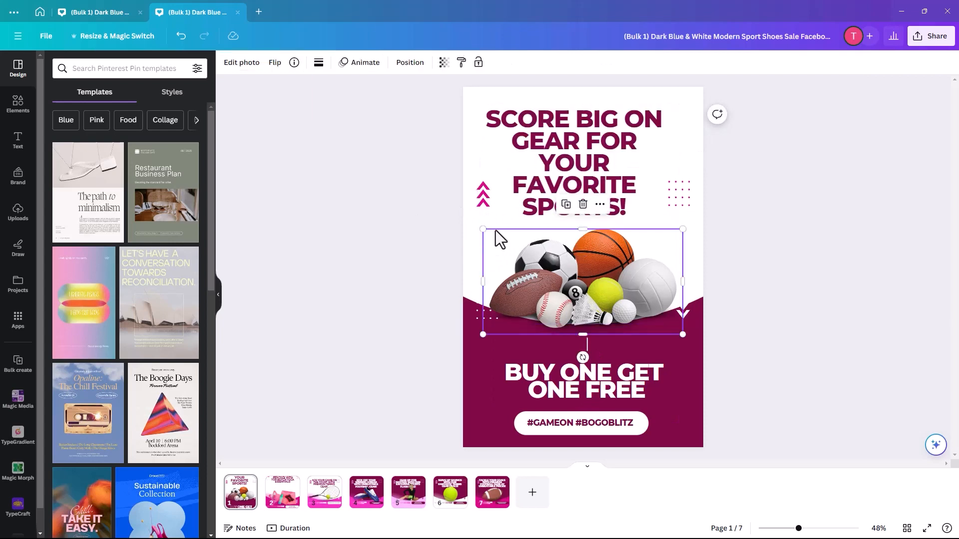
pyautogui.moveTo(572, 186); pyautogui.dragTo(575, 172)
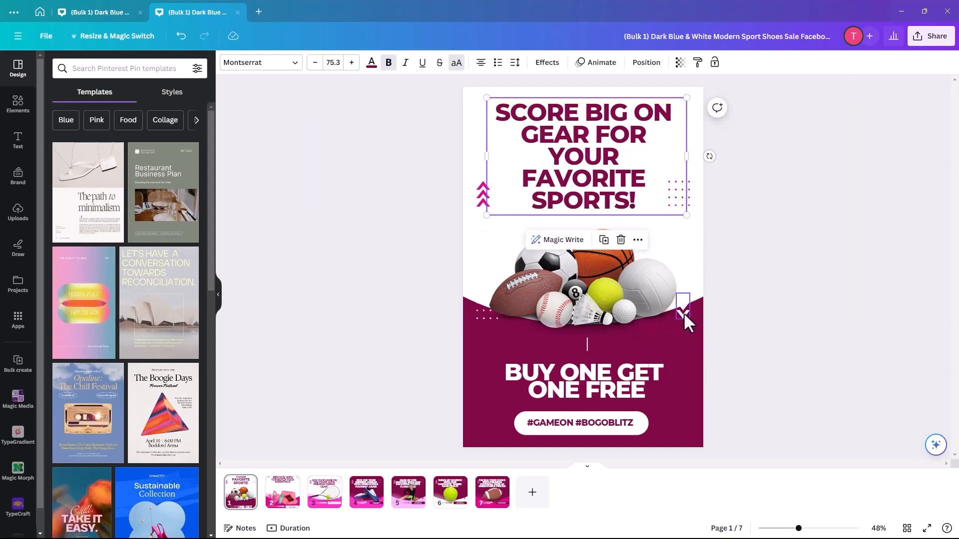
# Move the white arrows and the white dot pattern lower in the maroon area, clear of the sports balls image.
pyautogui.moveTo(684, 313); pyautogui.dragTo(685, 344)
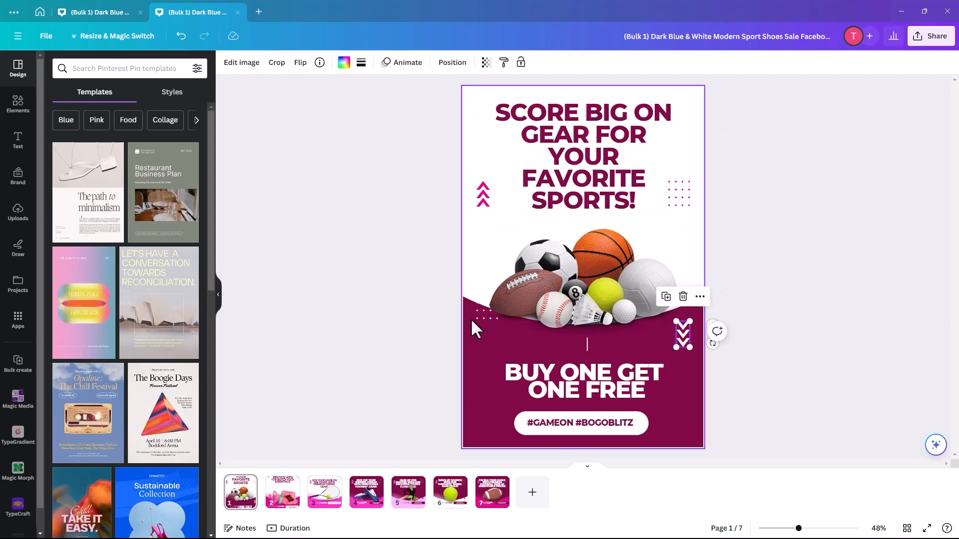
pyautogui.moveTo(482, 317); pyautogui.dragTo(478, 342)
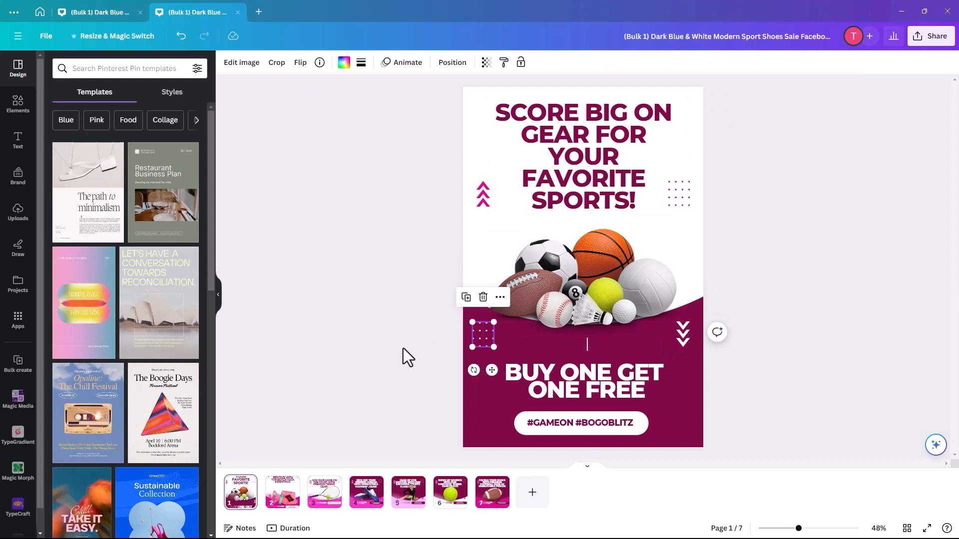
pyautogui.click(403, 349)
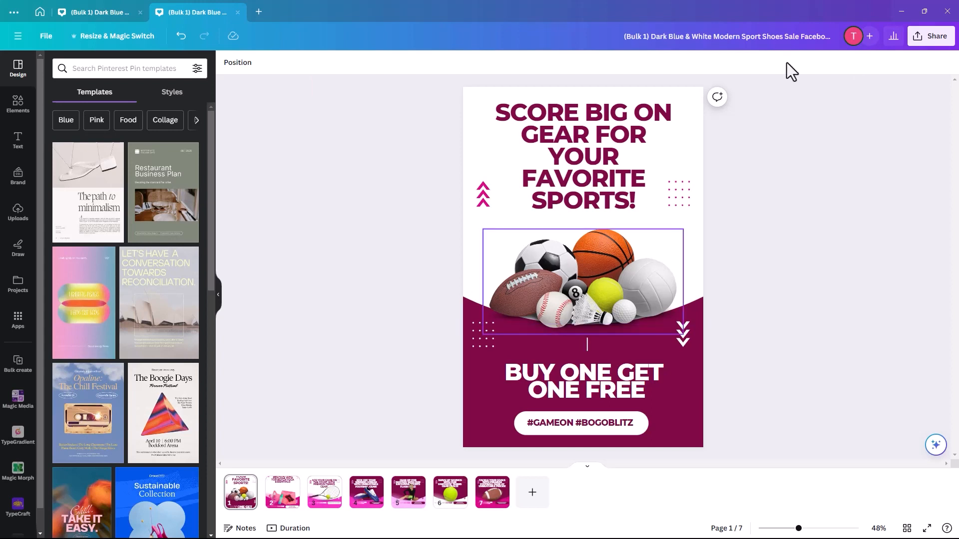
# Review the sharing options for the Pinterest Pin design, including Schedule and Pinterest, and close them.
pyautogui.click(927, 40)
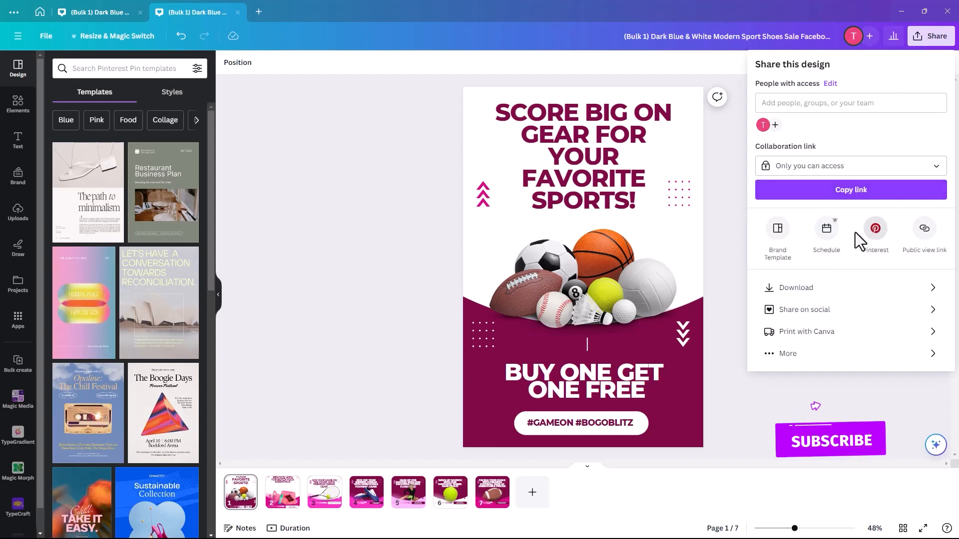
pyautogui.click(723, 252)
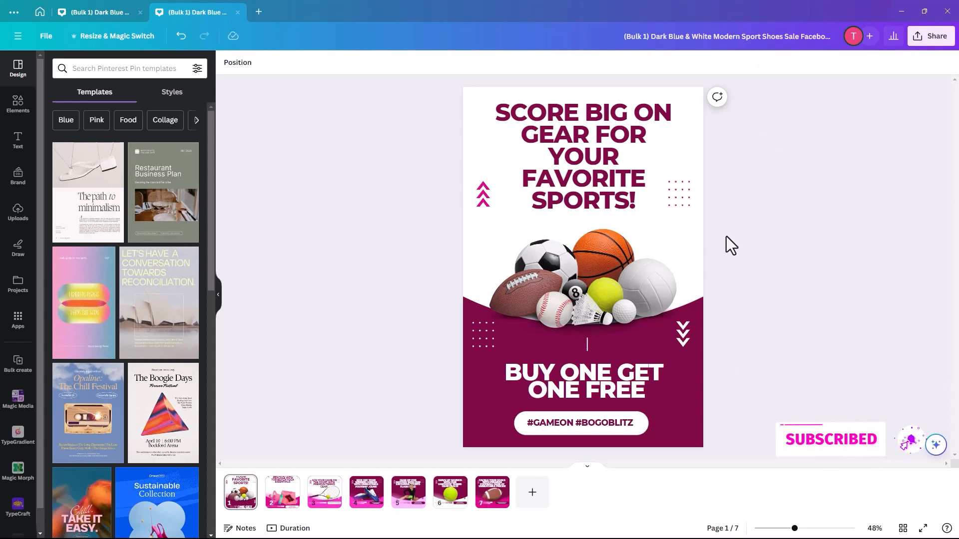